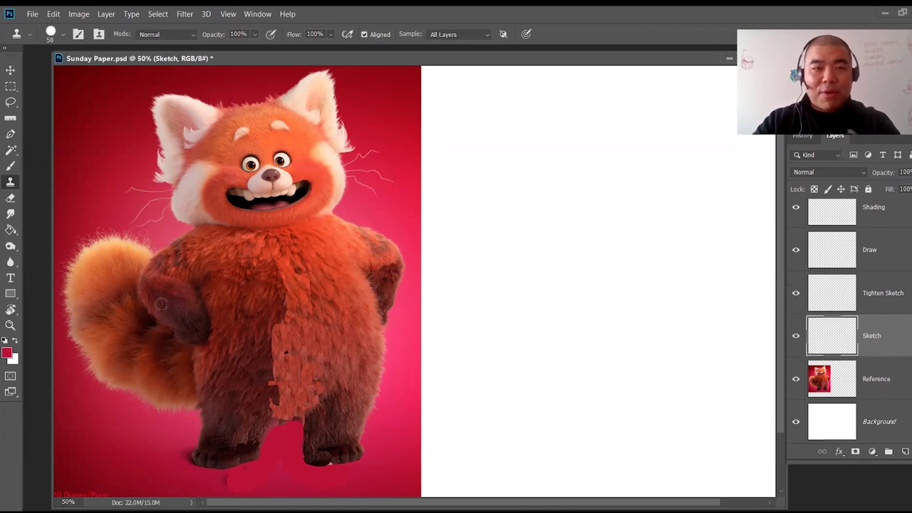
Step: Switch to the Brush tool and set the foreground color to pure blue (RGB 0, 0, 255)
left_click(16, 344)
left_click(16, 344)
left_click(7, 351)
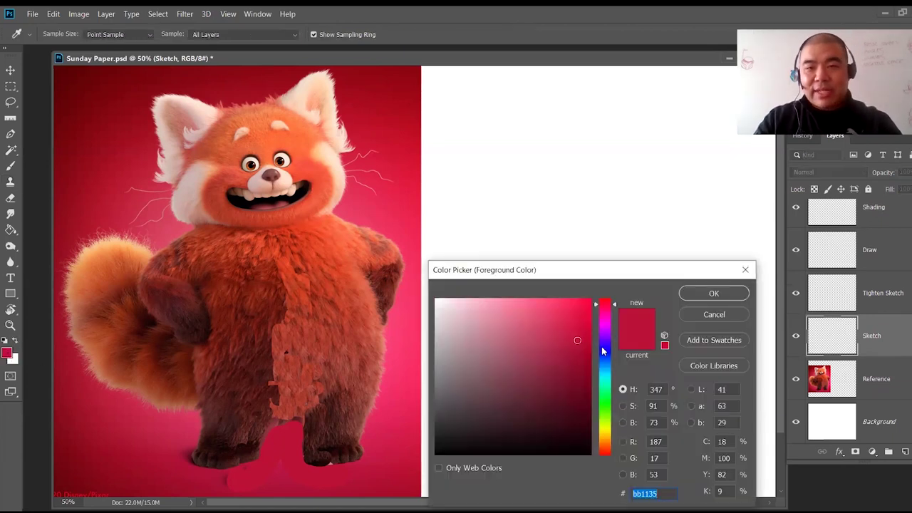
type("2400ff")
left_click(711, 294)
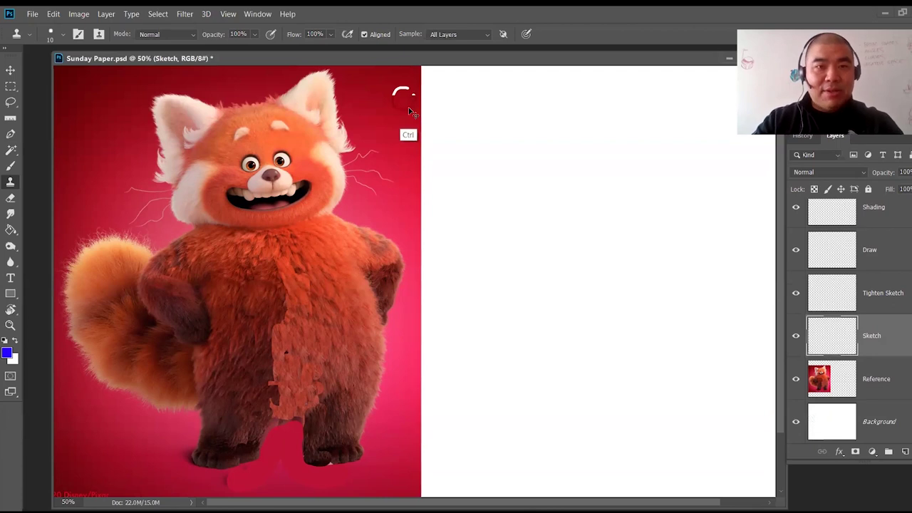
key("b")
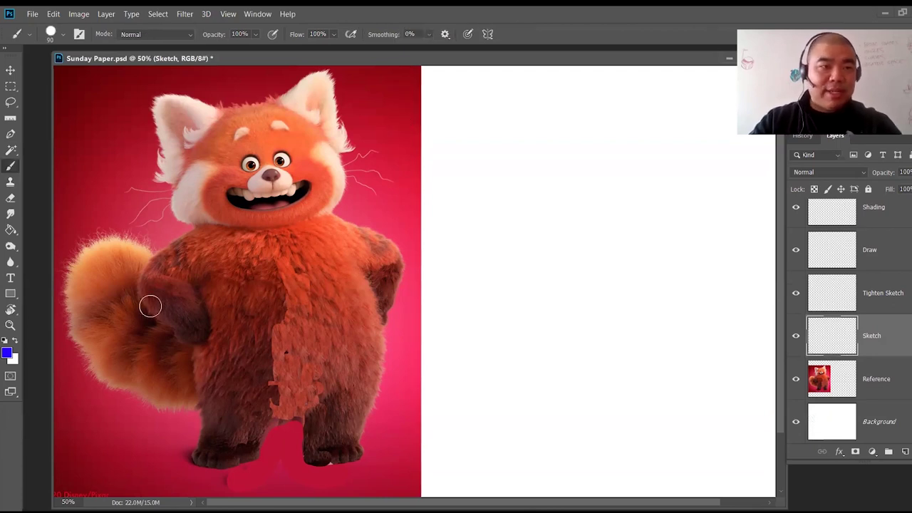
left_click(7, 352)
left_click_drag(573, 319, 613, 283)
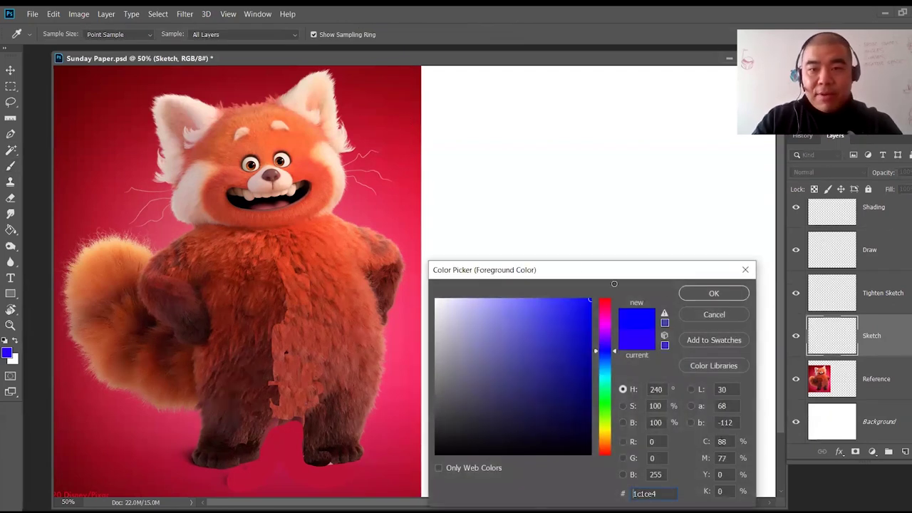
left_click(705, 291)
Step: With a size 10 brush, draw a small circle, triangle, square and cylinder in a column beside the reference character's head
key("bracketleft")
key("bracketleft")
key("bracketleft")
key("bracketleft")
key("bracketleft")
key("bracketleft")
key("bracketleft")
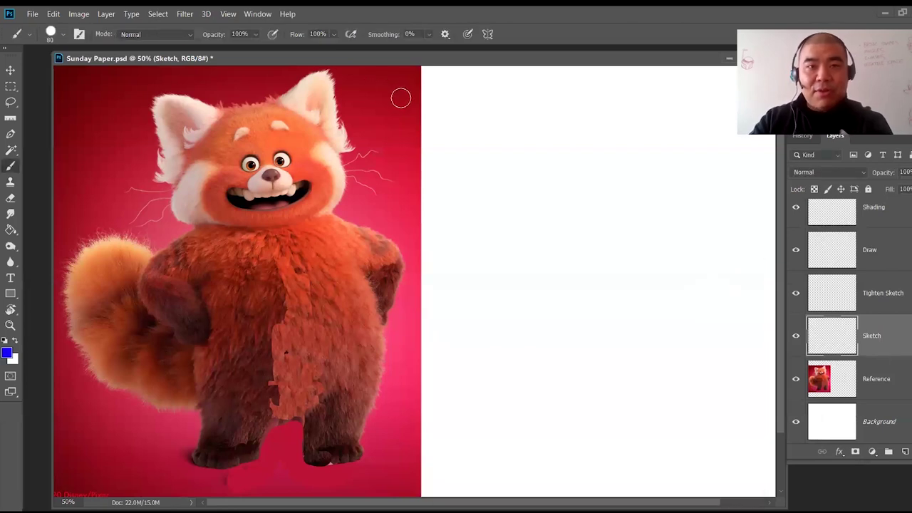
key("bracketleft")
key("bracketleft")
key("bracketleft")
key("bracketleft")
mouse_move(397, 80)
left_mouse_down()
mouse_move(378, 102)
mouse_move(408, 96)
left_mouse_up()
mouse_move(374, 147)
left_mouse_down()
mouse_move(393, 125)
mouse_move(374, 147)
left_mouse_up()
mouse_move(380, 183)
left_mouse_down()
mouse_move(408, 172)
mouse_move(380, 180)
mouse_move(404, 202)
mouse_move(383, 201)
mouse_move(384, 218)
mouse_move(394, 222)
mouse_move(412, 195)
left_mouse_up()
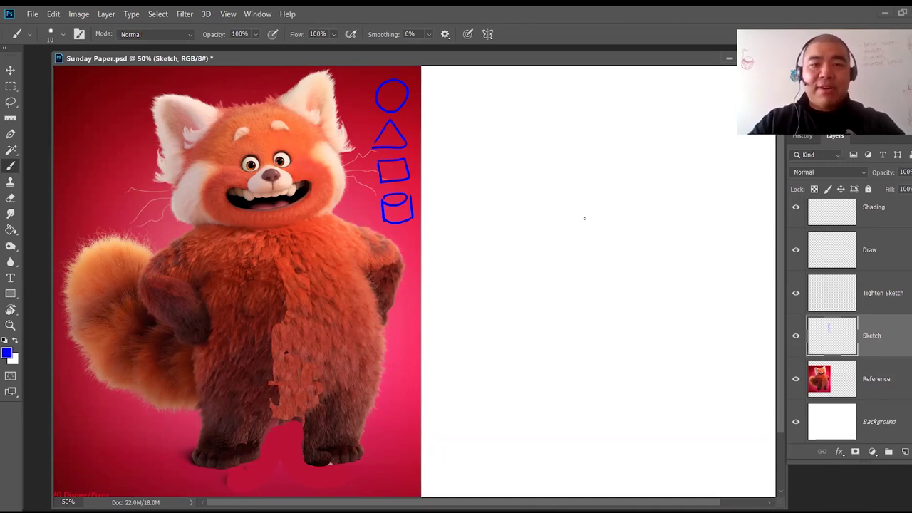
mouse_move(439, 88)
left_mouse_down()
mouse_move(726, 370)
mouse_move(690, 468)
left_mouse_up()
mouse_move(607, 475)
left_mouse_down()
mouse_move(479, 479)
mouse_move(466, 352)
mouse_move(465, 125)
mouse_move(465, 101)
left_mouse_up()
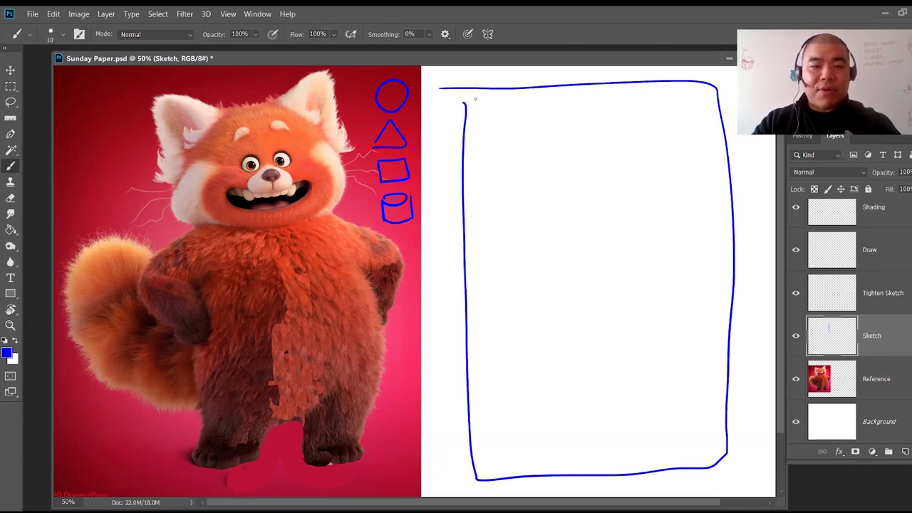
key("ctrl+z")
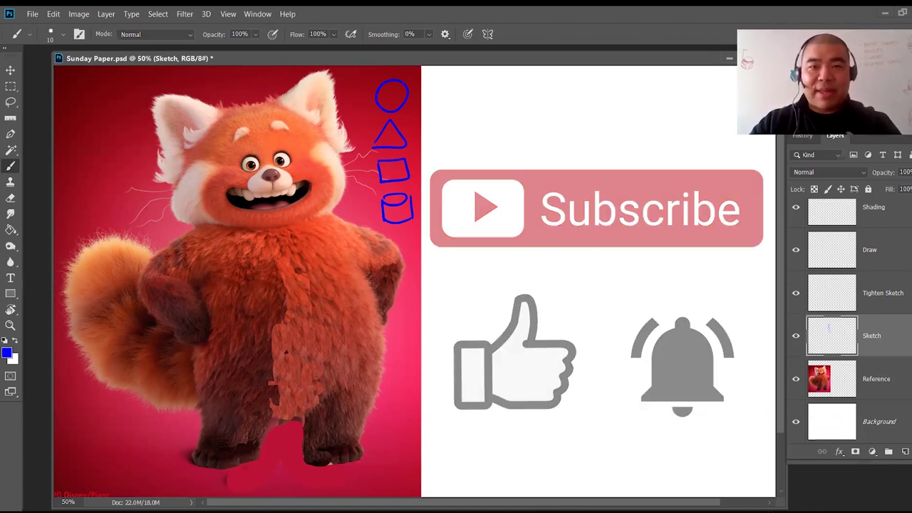
mouse_move(565, 348)
left_mouse_down()
mouse_move(505, 217)
mouse_move(505, 273)
left_mouse_up()
mouse_move(520, 186)
left_mouse_down()
mouse_move(507, 277)
mouse_move(577, 173)
left_mouse_up()
mouse_move(528, 177)
left_mouse_down()
mouse_move(654, 188)
mouse_move(673, 216)
left_mouse_up()
left_click_drag(673, 220, 683, 303)
left_click_drag(660, 303, 617, 325)
left_click_drag(551, 309, 660, 298)
mouse_move(673, 266)
left_mouse_down()
mouse_move(625, 350)
mouse_move(600, 345)
left_mouse_up()
left_click_drag(553, 343, 634, 366)
key("ctrl+z")
key("ctrl+z")
key("ctrl+z")
key("ctrl+z")
key("ctrl+z")
key("ctrl+z")
key("ctrl+z")
key("ctrl+z")
key("ctrl+z")
key("ctrl+z")
key("ctrl+z")
key("ctrl+z")
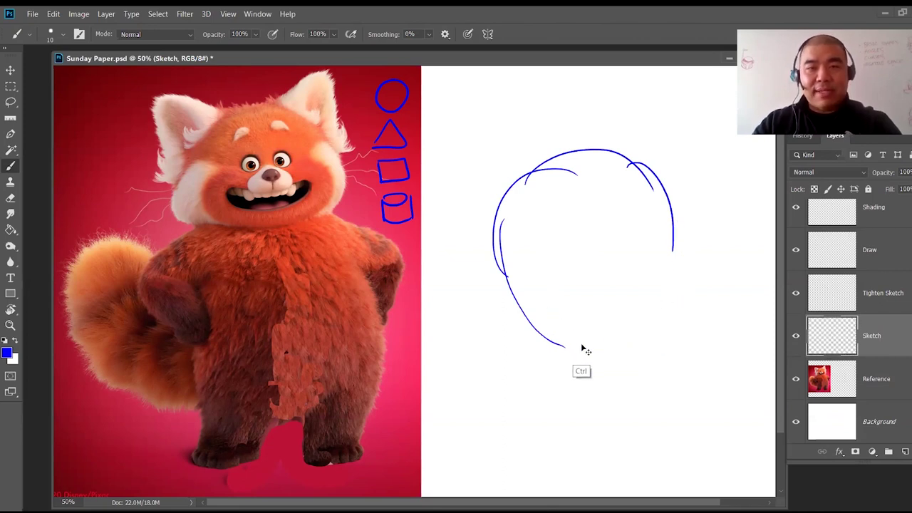
Step: Sketch a large rough oval for the body on the blank page area and a smaller overlapping circle for the head at its upper left
mouse_move(575, 400)
left_mouse_down()
mouse_move(528, 331)
mouse_move(516, 264)
mouse_move(519, 286)
mouse_move(548, 223)
mouse_move(613, 209)
mouse_move(657, 228)
mouse_move(684, 259)
mouse_move(684, 351)
mouse_move(666, 374)
mouse_move(621, 368)
mouse_move(611, 381)
mouse_move(620, 197)
mouse_move(678, 299)
mouse_move(604, 350)
left_mouse_up()
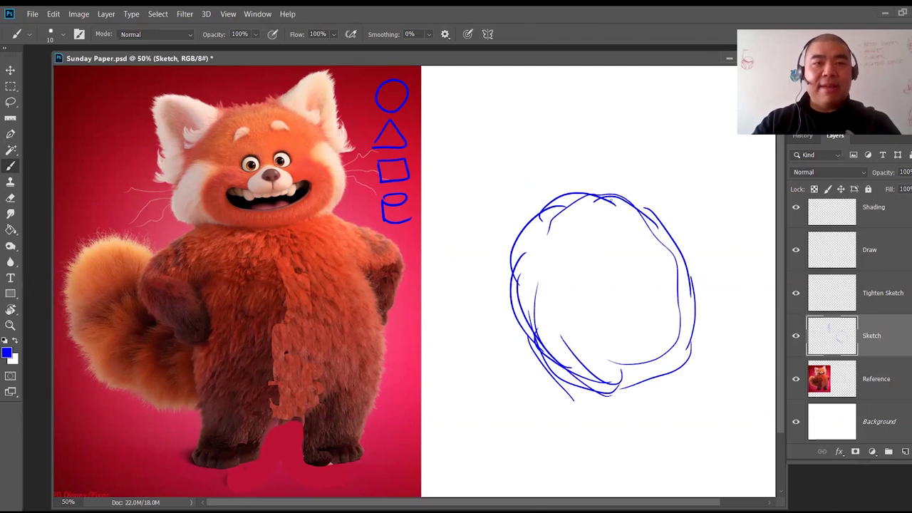
mouse_move(516, 225)
left_mouse_down()
mouse_move(474, 179)
mouse_move(511, 118)
mouse_move(545, 111)
mouse_move(585, 130)
mouse_move(593, 193)
mouse_move(553, 222)
mouse_move(473, 178)
mouse_move(531, 101)
mouse_move(582, 128)
mouse_move(557, 220)
mouse_move(499, 207)
left_mouse_up()
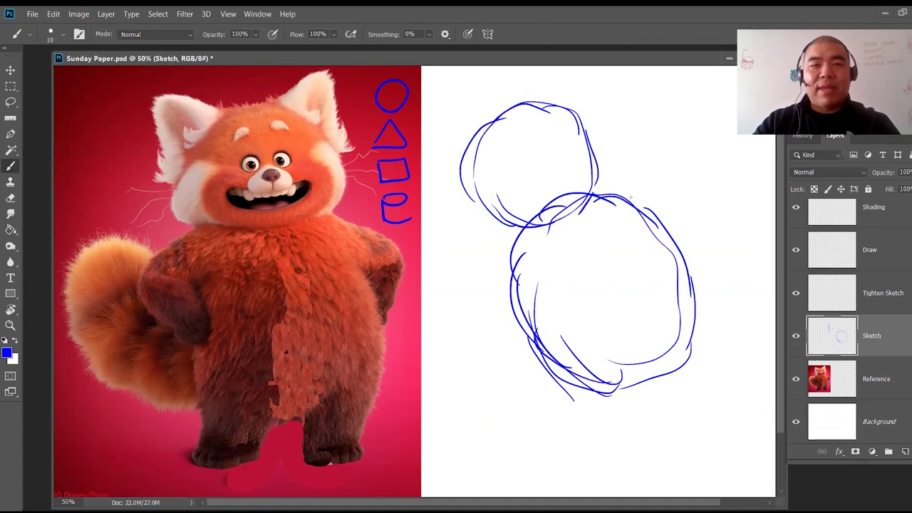
Step: Sketch the raised arm from the body's upper right as two bent cylinders ending in a rounded hand near the head
mouse_move(613, 192)
left_mouse_down()
mouse_move(651, 182)
mouse_move(663, 214)
mouse_move(647, 231)
mouse_move(674, 149)
left_mouse_up()
mouse_move(704, 175)
left_mouse_down()
mouse_move(663, 206)
mouse_move(673, 205)
left_mouse_up()
left_click_drag(681, 147, 709, 172)
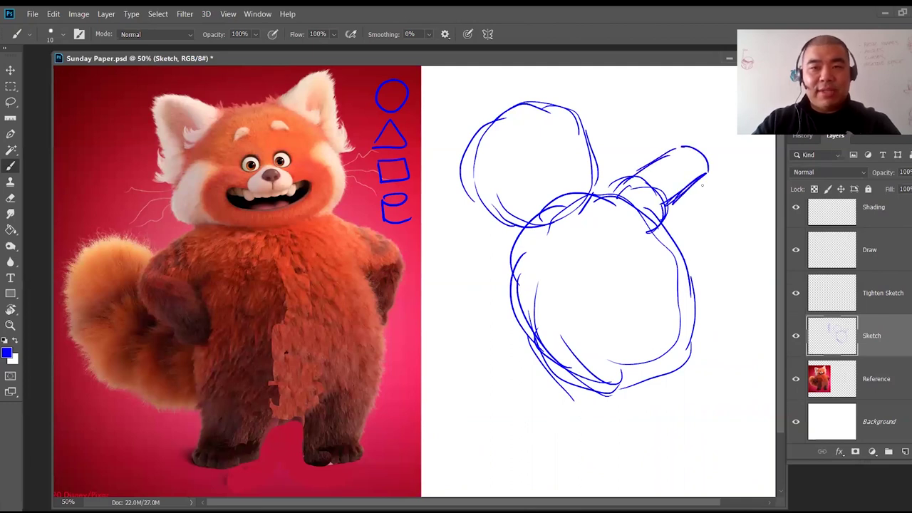
left_click_drag(642, 128, 673, 150)
mouse_move(634, 119)
left_mouse_down()
mouse_move(672, 98)
mouse_move(709, 132)
mouse_move(714, 168)
left_mouse_up()
mouse_move(660, 104)
left_mouse_down()
mouse_move(639, 110)
mouse_move(650, 99)
mouse_move(621, 99)
mouse_move(638, 133)
left_mouse_up()
left_click_drag(627, 100, 620, 134)
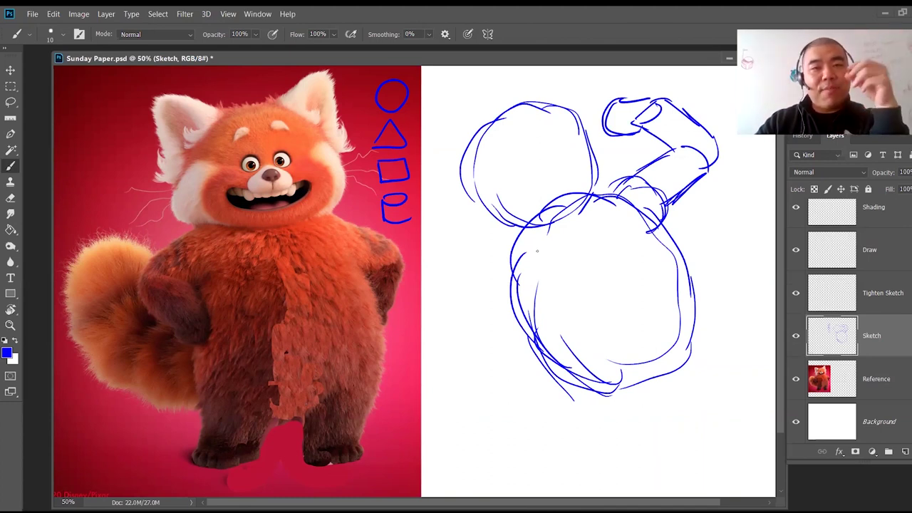
Step: Sketch the other arm bent in front of the body's left side and erase the body lines crossing its forearm
mouse_move(501, 234)
left_mouse_down()
mouse_move(457, 352)
mouse_move(490, 341)
mouse_move(483, 380)
mouse_move(531, 263)
left_mouse_up()
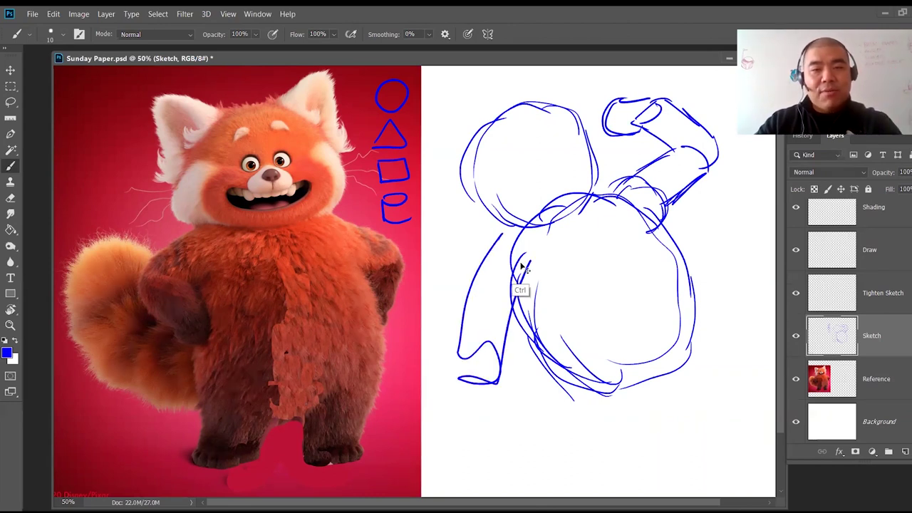
key("ctrl+z")
mouse_move(474, 270)
left_mouse_down()
mouse_move(550, 267)
mouse_move(502, 311)
mouse_move(457, 283)
mouse_move(546, 264)
mouse_move(507, 318)
mouse_move(460, 293)
mouse_move(483, 253)
mouse_move(545, 249)
mouse_move(467, 294)
left_mouse_up()
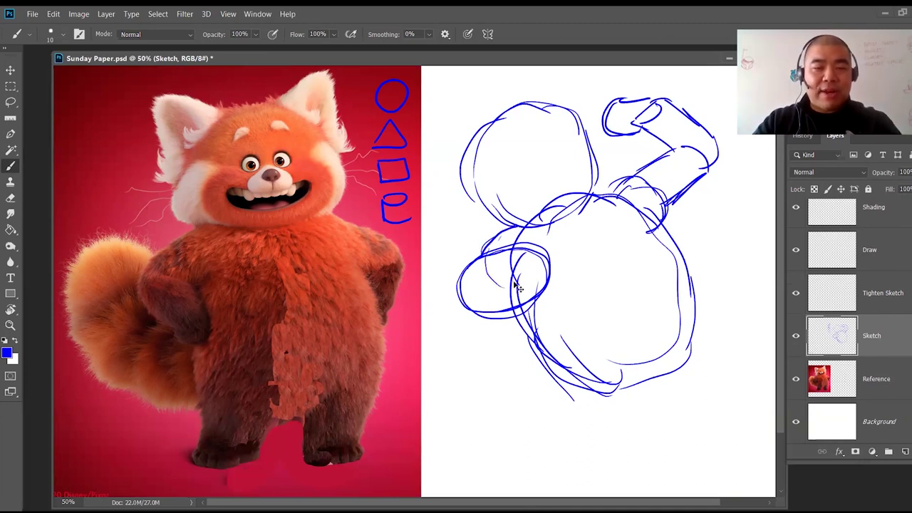
mouse_move(491, 238)
left_mouse_down()
mouse_move(452, 281)
mouse_move(449, 314)
mouse_move(481, 315)
left_mouse_up()
mouse_move(469, 279)
left_mouse_down()
mouse_move(451, 307)
mouse_move(476, 335)
mouse_move(510, 327)
mouse_move(537, 289)
left_mouse_up()
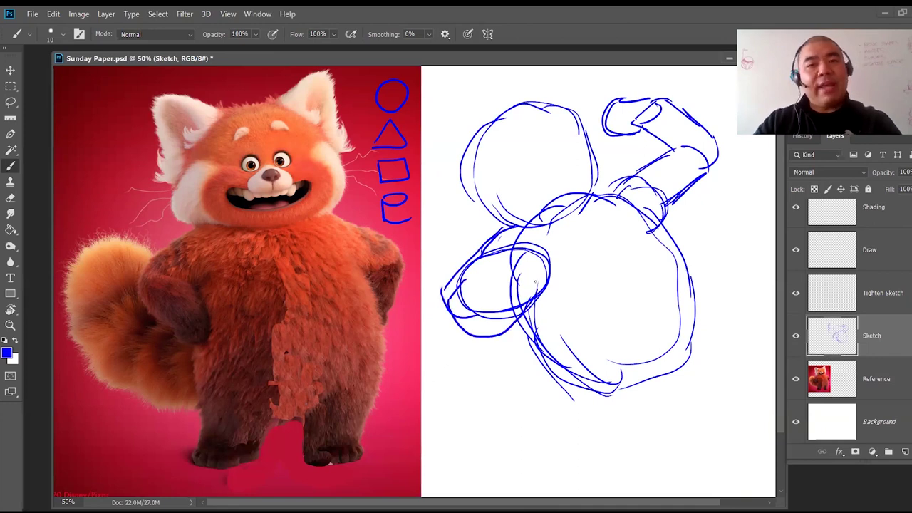
key("e")
mouse_move(515, 259)
left_mouse_down()
mouse_move(509, 275)
mouse_move(520, 299)
mouse_move(511, 286)
left_mouse_up()
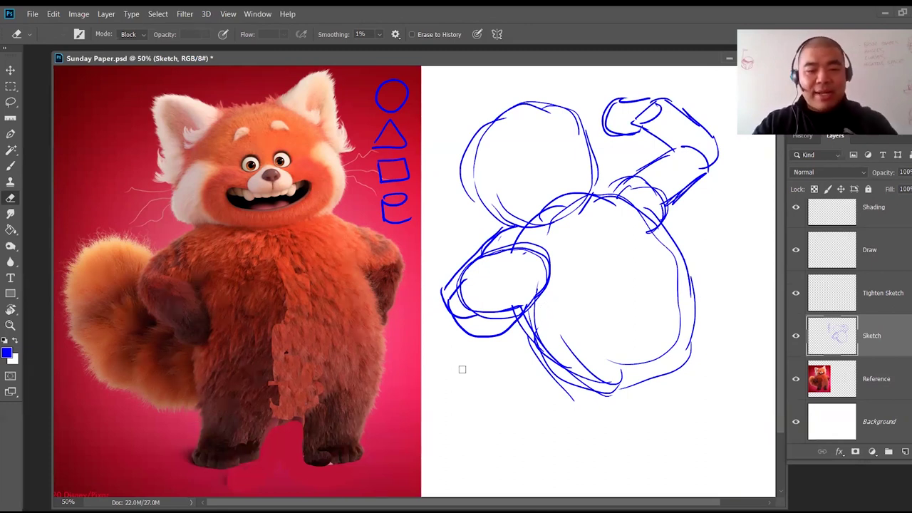
Step: Sketch the left leg as a curved cylinder extending down from the body's lower edge
key("b")
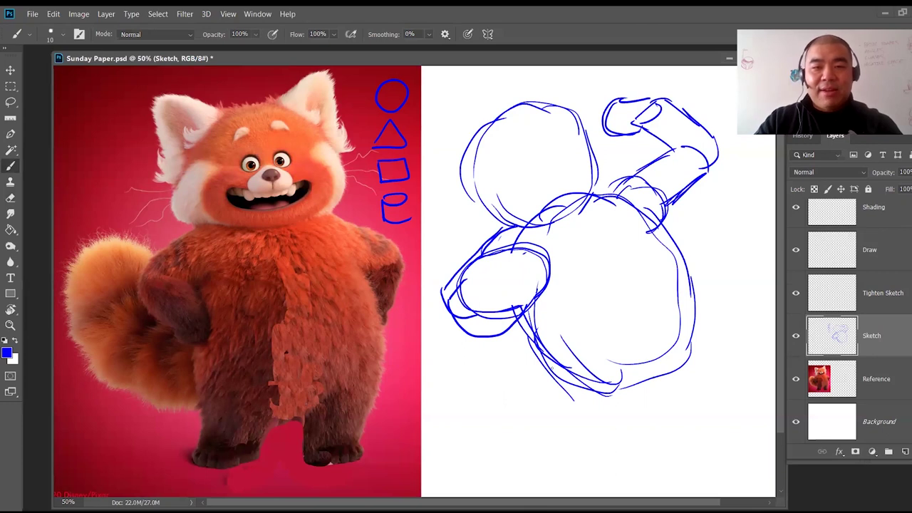
mouse_move(551, 385)
left_mouse_down()
mouse_move(548, 414)
mouse_move(528, 424)
mouse_move(524, 442)
mouse_move(548, 451)
mouse_move(598, 420)
mouse_move(611, 378)
left_mouse_up()
mouse_move(612, 382)
left_mouse_down()
mouse_move(556, 451)
mouse_move(532, 446)
mouse_move(548, 382)
left_mouse_up()
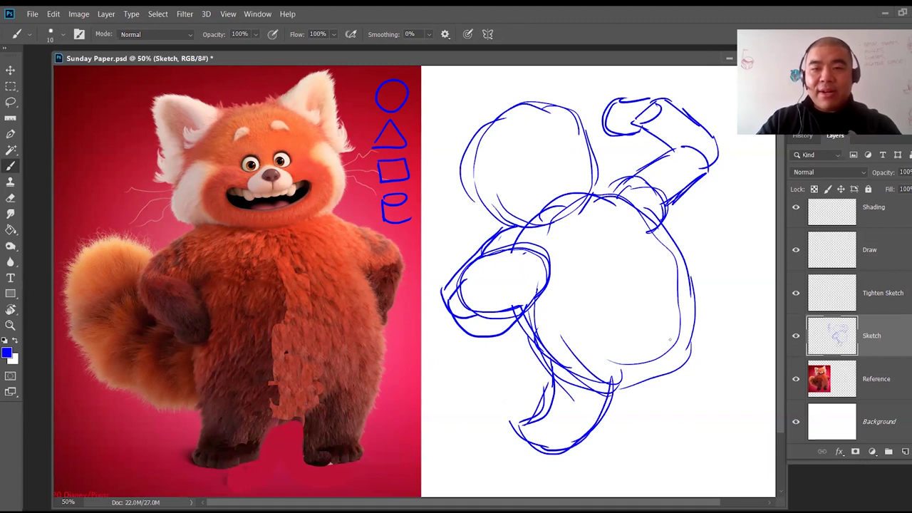
Step: Sketch the upper curves of the right leg at the body's lower right and redraw the missing side of the small example cylinder
mouse_move(665, 365)
left_mouse_down()
mouse_move(682, 322)
mouse_move(724, 307)
mouse_move(711, 362)
left_mouse_up()
mouse_move(727, 309)
left_mouse_down()
mouse_move(745, 345)
mouse_move(747, 388)
left_mouse_up()
mouse_move(692, 362)
left_mouse_down()
mouse_move(687, 389)
mouse_move(741, 392)
left_mouse_up()
key("ctrl+z")
key("ctrl+z")
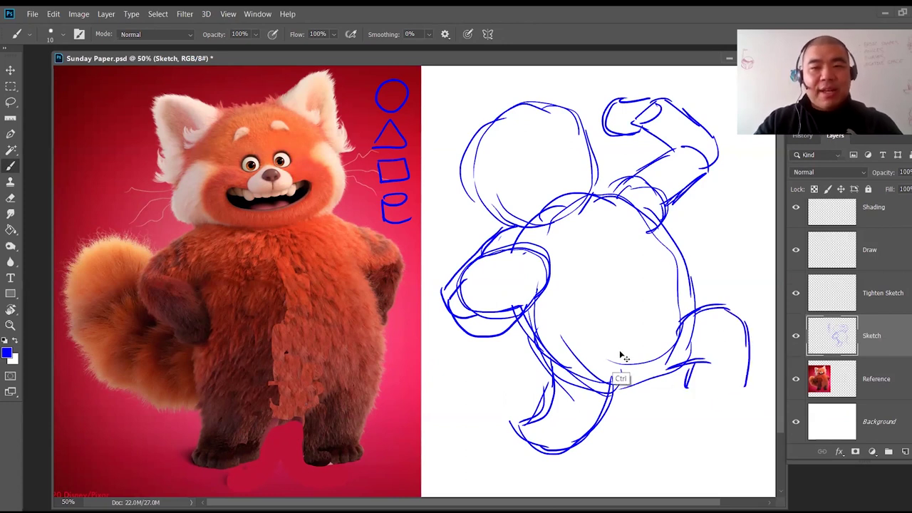
key("ctrl+z")
left_click_drag(406, 202, 407, 222)
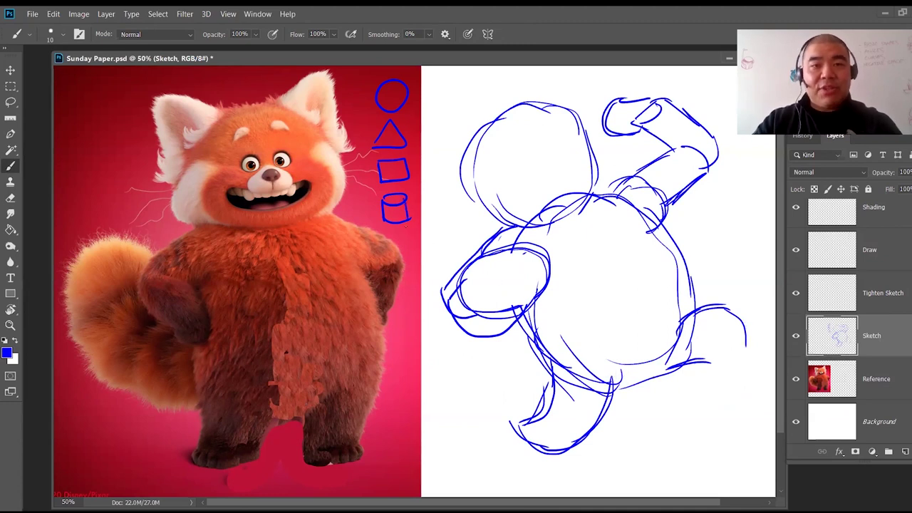
mouse_move(415, 369)
left_mouse_down()
mouse_move(412, 403)
mouse_move(453, 360)
mouse_move(470, 418)
left_mouse_up()
mouse_move(414, 400)
left_mouse_down()
mouse_move(451, 402)
mouse_move(452, 428)
left_mouse_up()
key("ctrl+z")
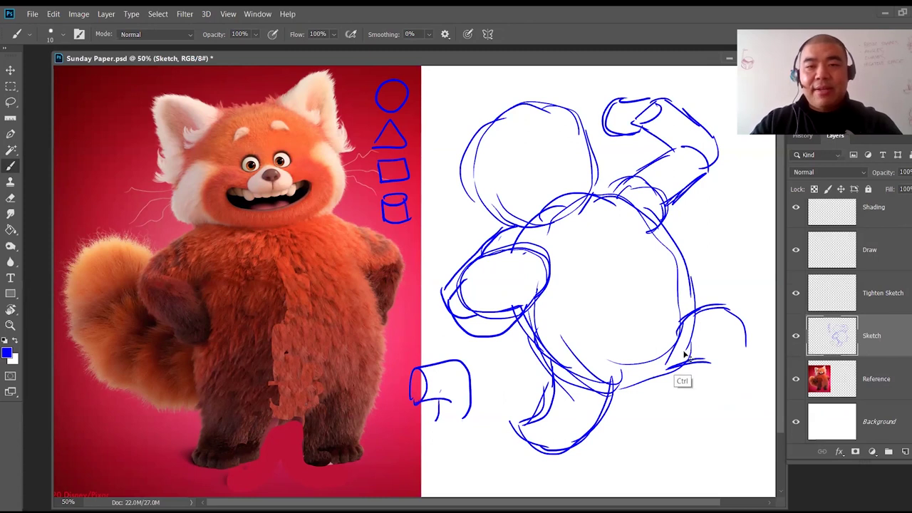
key("ctrl+z")
key("ctrl+z")
key("ctrl+z")
key("ctrl+z")
Step: Complete the bent right leg down to the ankle and sketch rounded feet at the ends of both legs
mouse_move(685, 319)
left_mouse_down()
mouse_move(671, 365)
mouse_move(719, 350)
mouse_move(694, 389)
left_mouse_up()
mouse_move(692, 350)
left_mouse_down()
mouse_move(712, 406)
mouse_move(731, 402)
left_mouse_up()
mouse_move(734, 336)
left_mouse_down()
mouse_move(745, 395)
mouse_move(720, 411)
left_mouse_up()
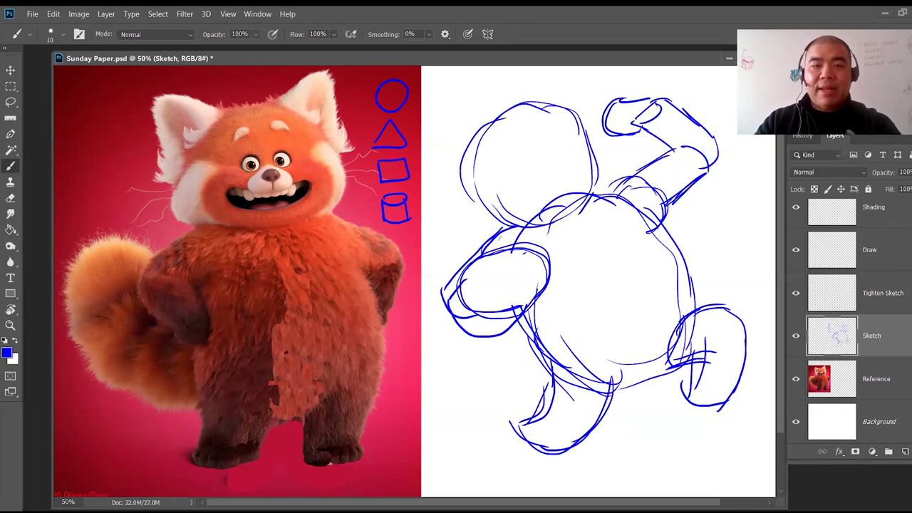
mouse_move(510, 429)
left_mouse_down()
mouse_move(499, 449)
mouse_move(519, 463)
mouse_move(570, 472)
mouse_move(554, 478)
left_mouse_up()
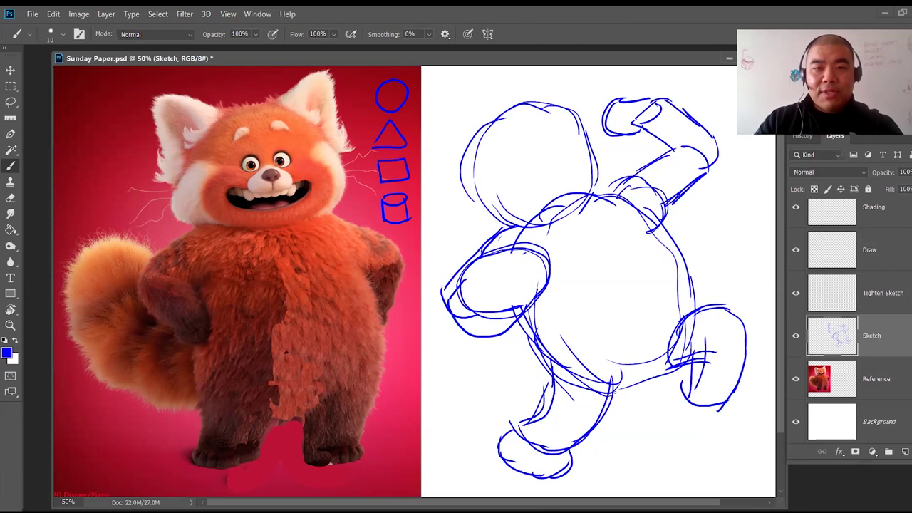
mouse_move(687, 388)
left_mouse_down()
mouse_move(676, 410)
mouse_move(725, 422)
mouse_move(737, 401)
left_mouse_up()
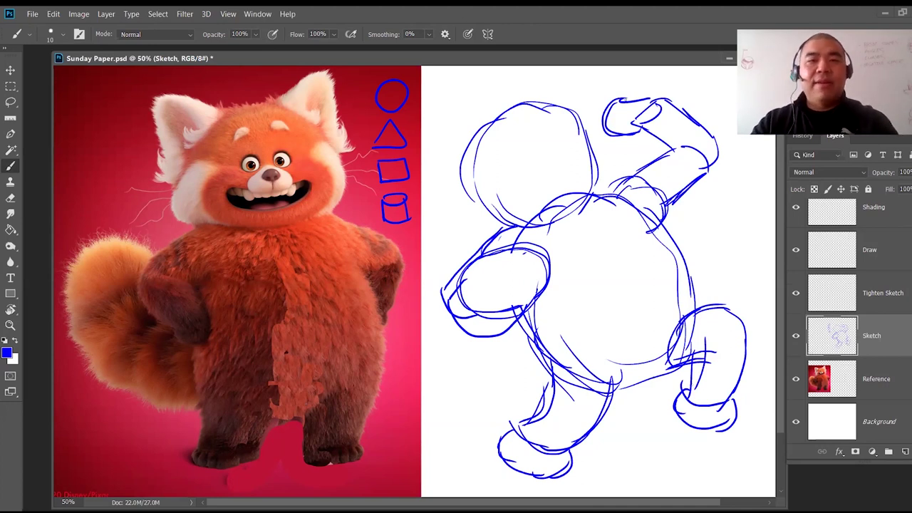
Step: Erase the left arm's forearm and hand in front of the body, keeping the shoulder line
key("e")
mouse_move(513, 298)
left_mouse_down()
mouse_move(502, 342)
mouse_move(484, 327)
mouse_move(467, 285)
mouse_move(446, 327)
mouse_move(449, 282)
mouse_move(464, 301)
mouse_move(530, 264)
mouse_move(506, 248)
mouse_move(558, 253)
left_mouse_up()
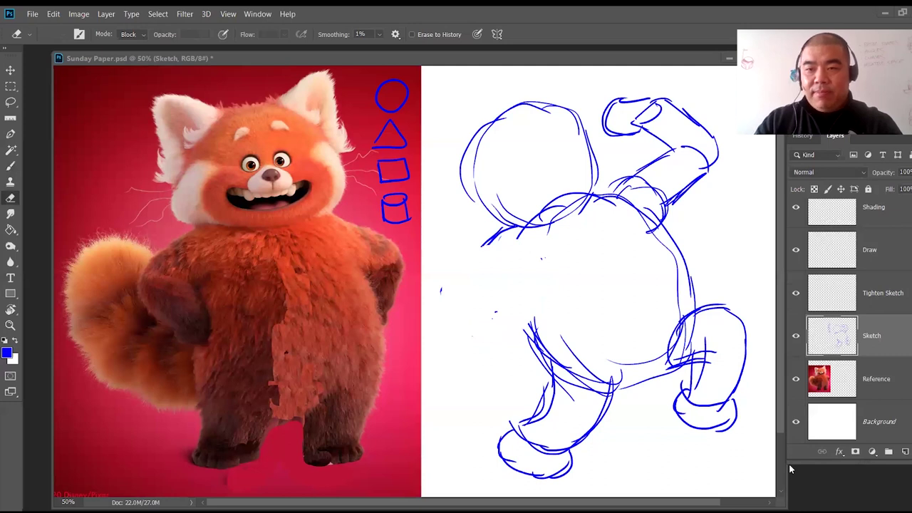
left_click(494, 261)
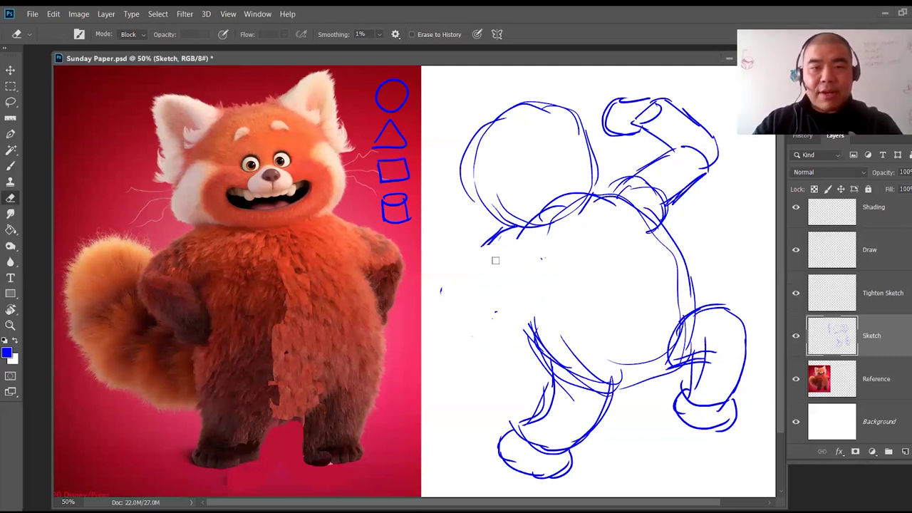
Step: Redraw the left arm with a cylindrical forearm across the belly, an oval hand and a small upward arrow above it
key("b")
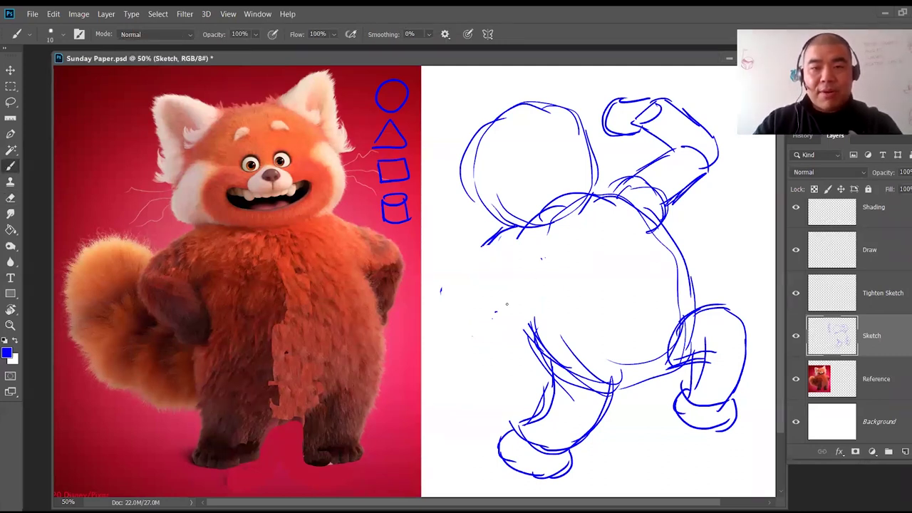
mouse_move(514, 305)
left_mouse_down()
mouse_move(570, 282)
mouse_move(578, 331)
mouse_move(491, 322)
mouse_move(577, 320)
mouse_move(522, 344)
left_mouse_up()
mouse_move(545, 272)
left_mouse_down()
mouse_move(470, 287)
mouse_move(492, 325)
left_mouse_up()
left_click_drag(471, 297, 490, 325)
left_click_drag(504, 233, 468, 279)
left_click_drag(526, 247, 533, 268)
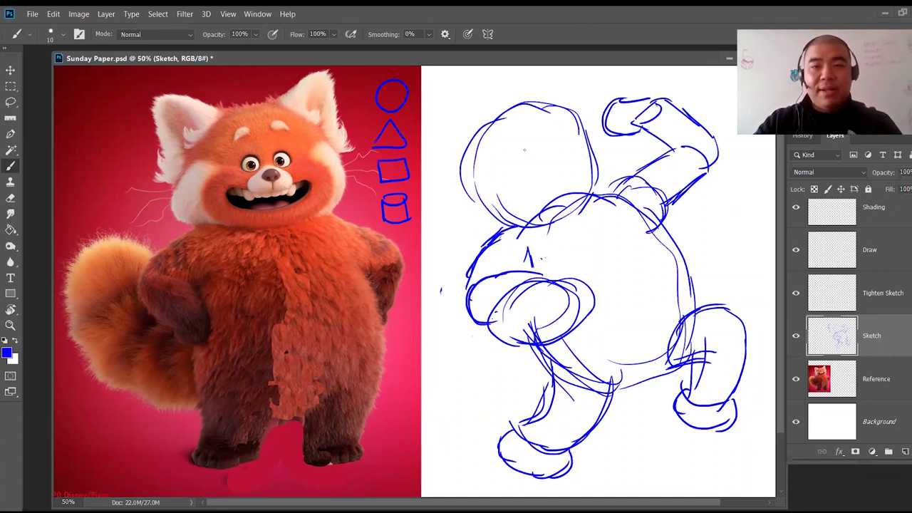
Step: Draw a curved vertical center line and a slanted horizontal eye line across the head circle
mouse_move(514, 116)
left_mouse_down()
mouse_move(548, 154)
mouse_move(559, 191)
mouse_move(574, 193)
left_mouse_up()
left_click_drag(481, 180, 522, 169)
mouse_move(486, 185)
left_mouse_down()
mouse_move(528, 169)
mouse_move(582, 137)
left_mouse_up()
left_click_drag(504, 184, 585, 138)
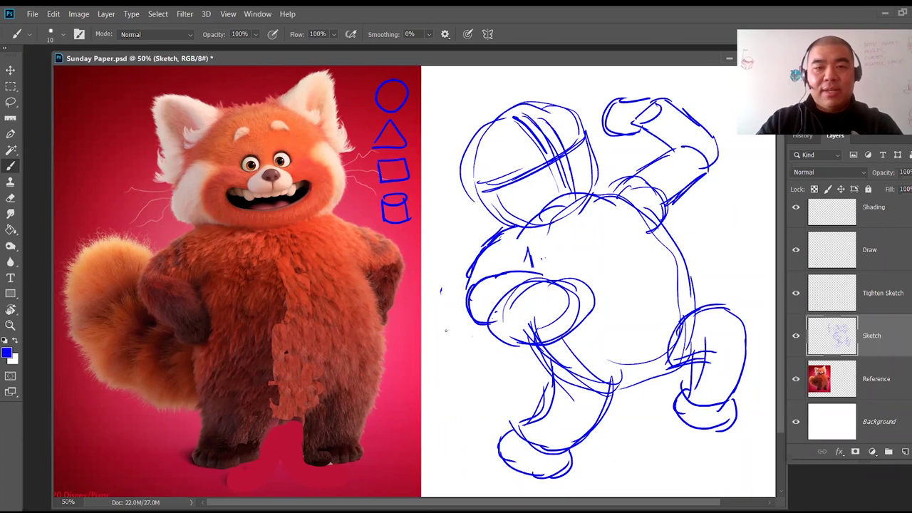
Step: Draw two example ovals with crossing guidelines beside the figure and add a curved side line down the left of the head
mouse_move(389, 367)
left_mouse_down()
mouse_move(441, 359)
mouse_move(427, 408)
mouse_move(386, 364)
mouse_move(409, 337)
mouse_move(439, 369)
left_mouse_up()
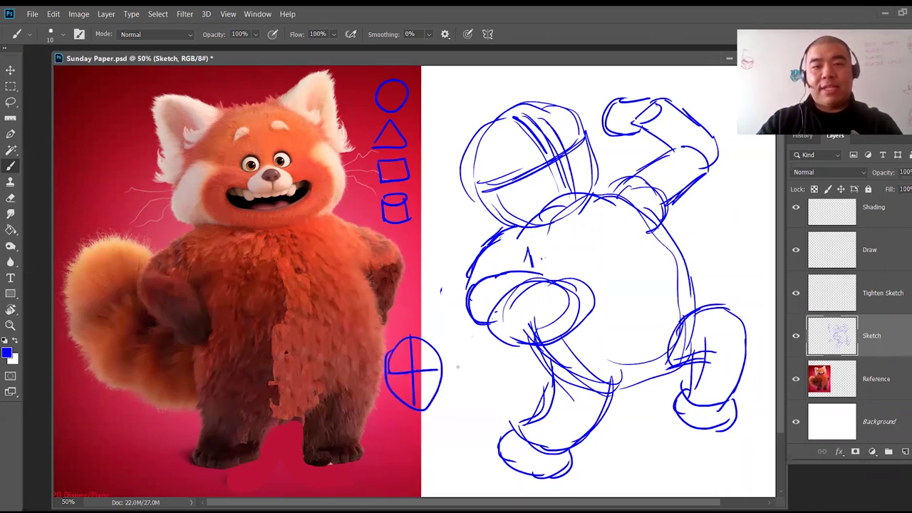
mouse_move(432, 412)
left_mouse_down()
mouse_move(452, 459)
mouse_move(413, 452)
mouse_move(436, 412)
mouse_move(448, 461)
left_mouse_up()
left_click_drag(411, 437, 457, 433)
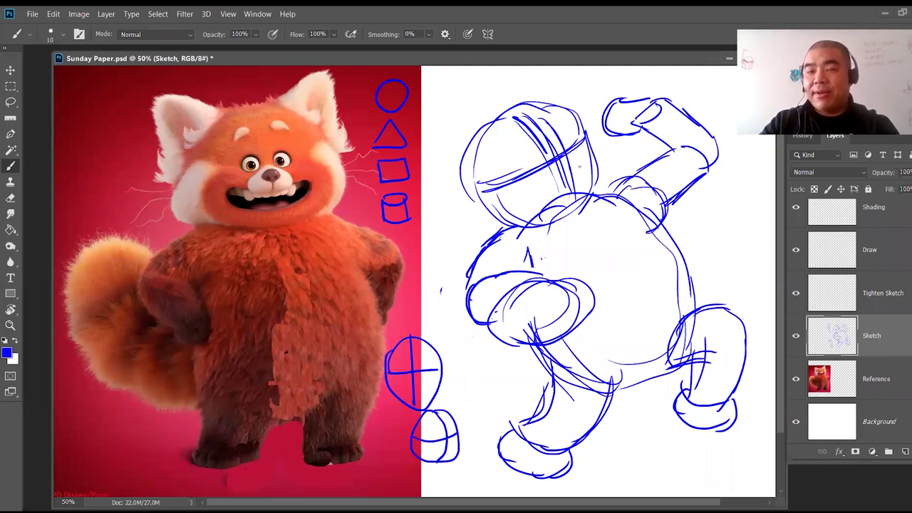
mouse_move(520, 224)
left_mouse_down()
mouse_move(491, 136)
mouse_move(496, 122)
left_mouse_up()
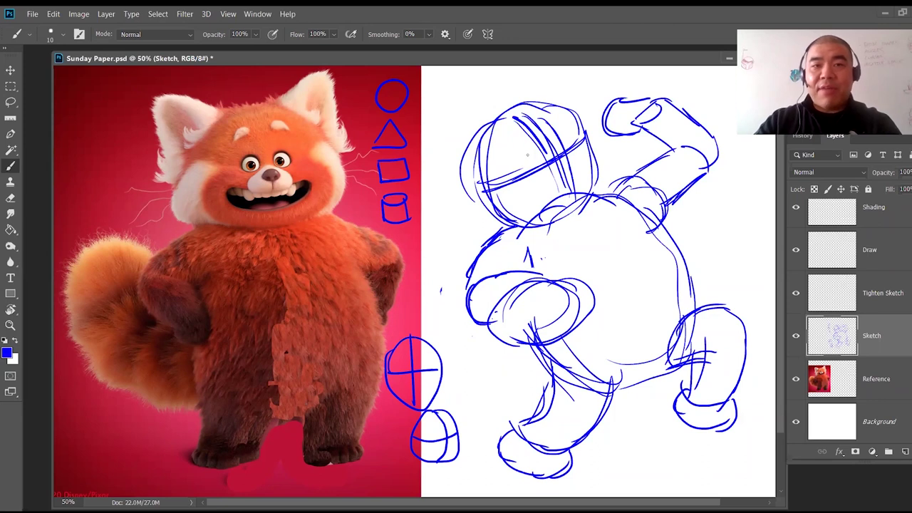
mouse_move(499, 139)
left_mouse_down()
mouse_move(456, 153)
mouse_move(495, 176)
mouse_move(505, 143)
mouse_move(455, 126)
mouse_move(475, 174)
left_mouse_up()
key("ctrl+z")
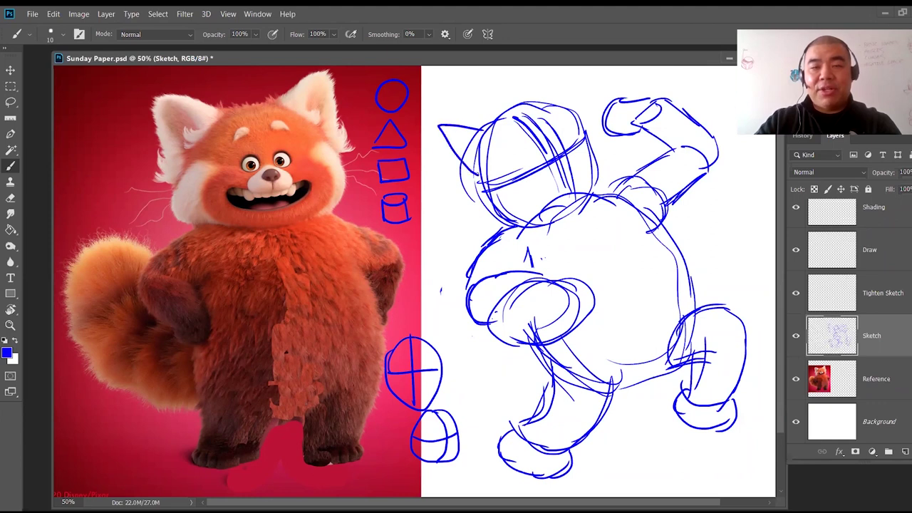
key("ctrl+z")
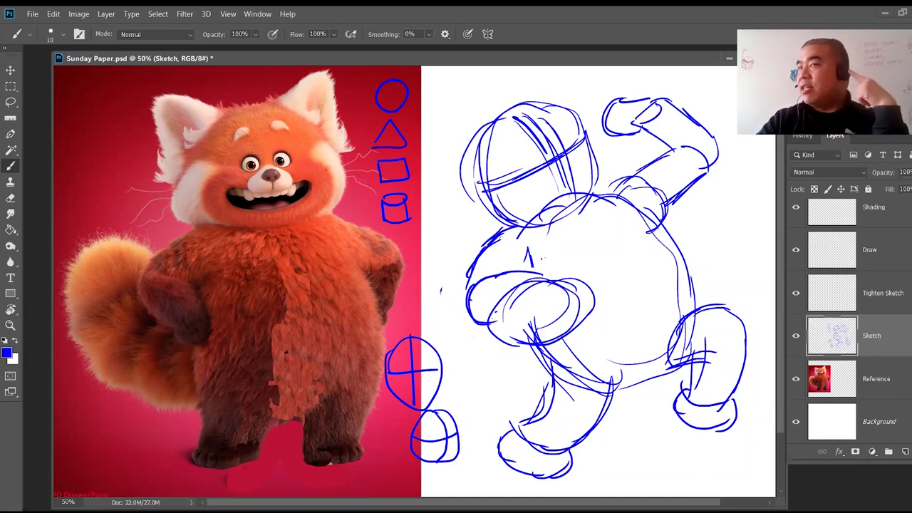
Step: Draw two pointed ears on top of the head and darken the face's center line and slanted eye line
mouse_move(501, 145)
left_mouse_down()
mouse_move(451, 130)
mouse_move(484, 178)
mouse_move(497, 175)
mouse_move(453, 128)
mouse_move(498, 140)
left_mouse_up()
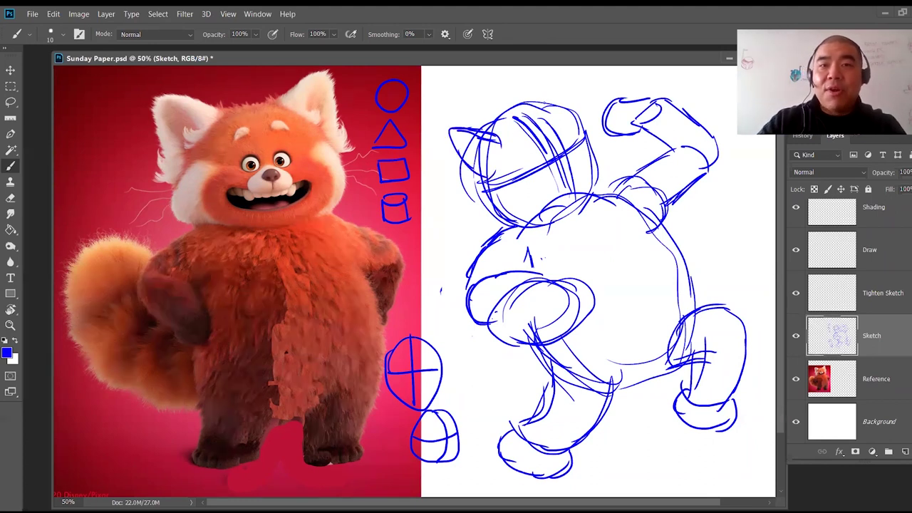
mouse_move(542, 105)
left_mouse_down()
mouse_move(567, 87)
mouse_move(573, 110)
left_mouse_up()
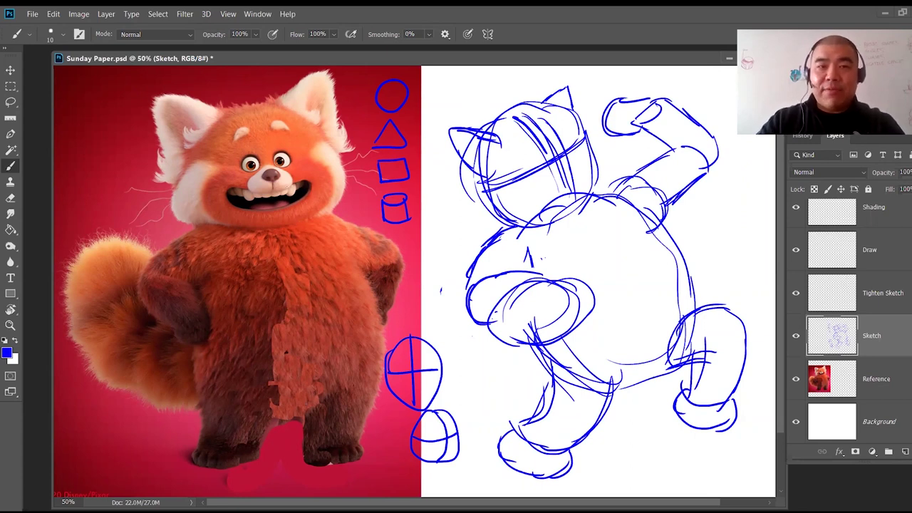
mouse_move(254, 194)
left_mouse_down()
mouse_move(248, 180)
mouse_move(293, 196)
mouse_move(287, 162)
mouse_move(249, 171)
left_mouse_up()
key("ctrl+z")
mouse_move(527, 180)
left_mouse_down()
mouse_move(520, 171)
mouse_move(555, 161)
mouse_move(545, 185)
left_mouse_up()
key("ctrl+z")
left_click_drag(525, 122, 565, 199)
left_click_drag(582, 138, 486, 187)
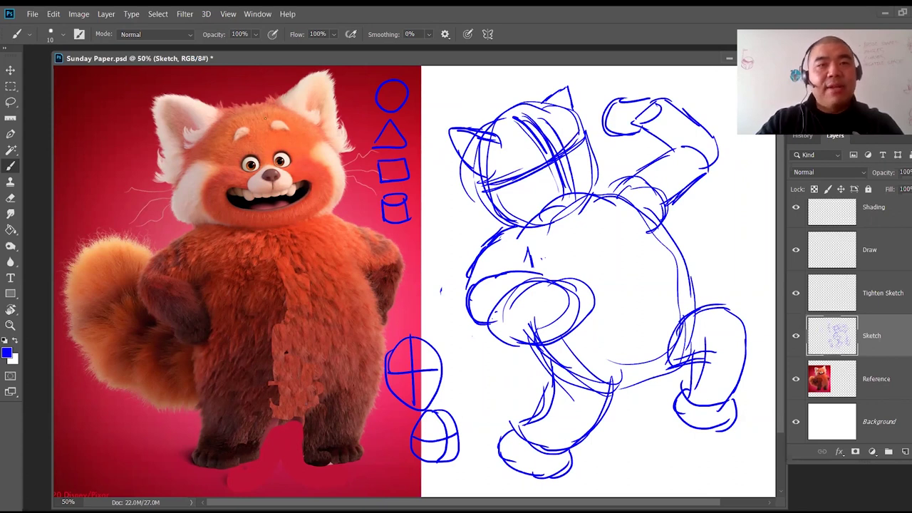
left_click_drag(258, 104, 265, 223)
left_click_drag(183, 198, 365, 170)
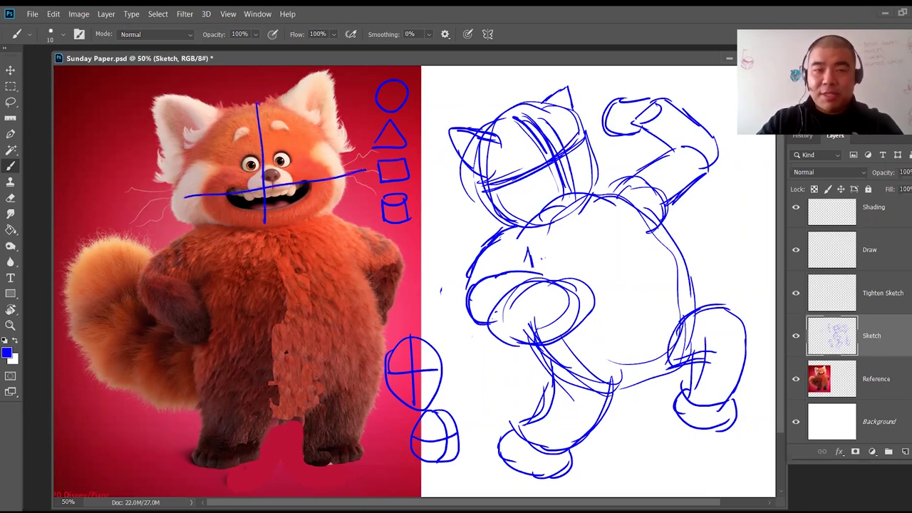
key("ctrl+z")
key("ctrl+z")
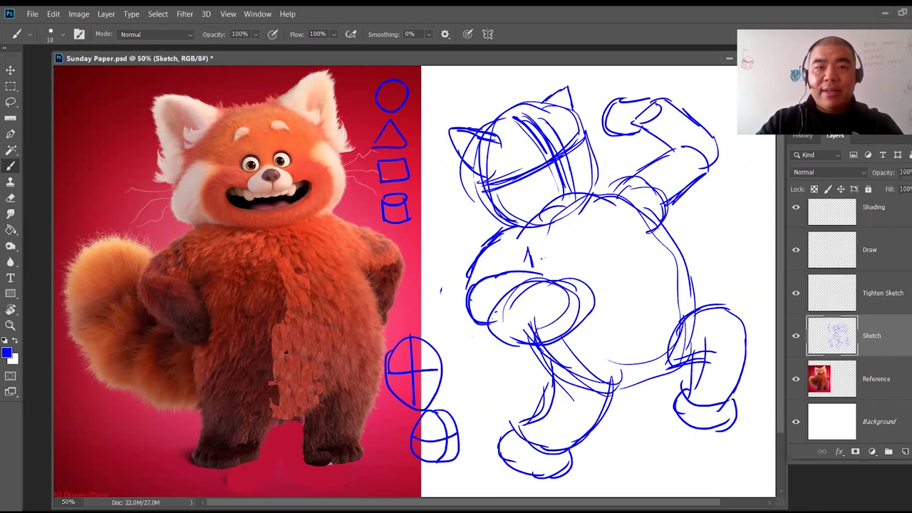
Step: Draw a round muzzle where the face guidelines cross and a wide, curved open mouth beneath it
mouse_move(549, 158)
left_mouse_down()
mouse_move(565, 150)
mouse_move(544, 161)
mouse_move(563, 178)
mouse_move(575, 154)
mouse_move(549, 175)
left_mouse_up()
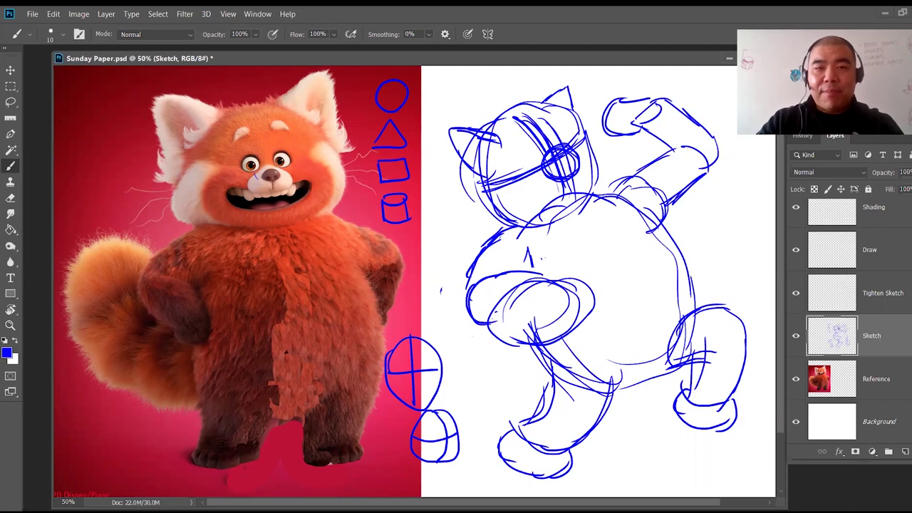
mouse_move(224, 198)
left_mouse_down()
mouse_move(255, 209)
mouse_move(311, 188)
left_mouse_up()
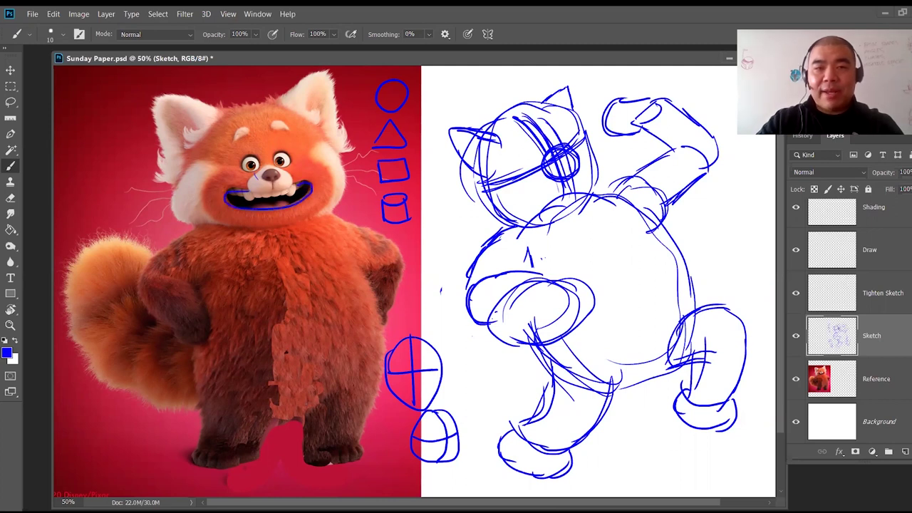
key("ctrl+z")
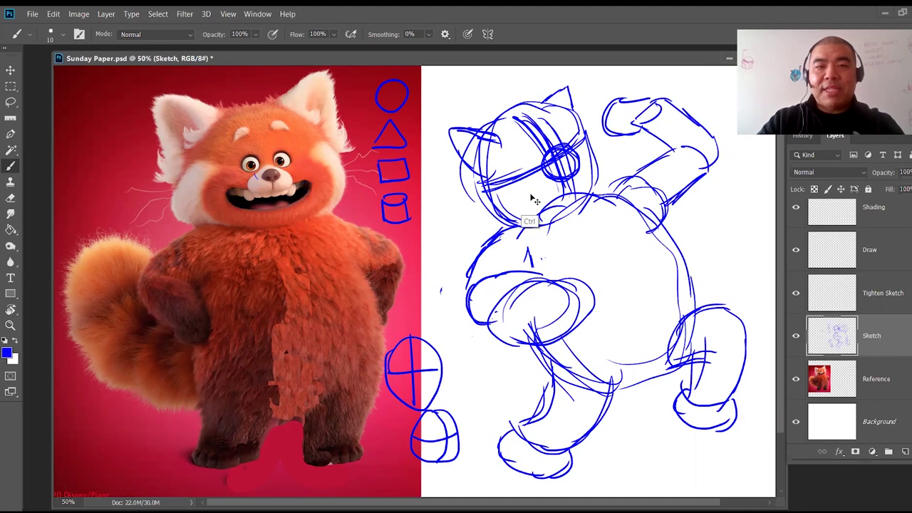
mouse_move(552, 180)
left_mouse_down()
mouse_move(527, 187)
mouse_move(541, 197)
mouse_move(590, 178)
mouse_move(532, 202)
left_mouse_up()
mouse_move(587, 165)
left_mouse_down()
mouse_move(572, 188)
mouse_move(582, 177)
left_mouse_up()
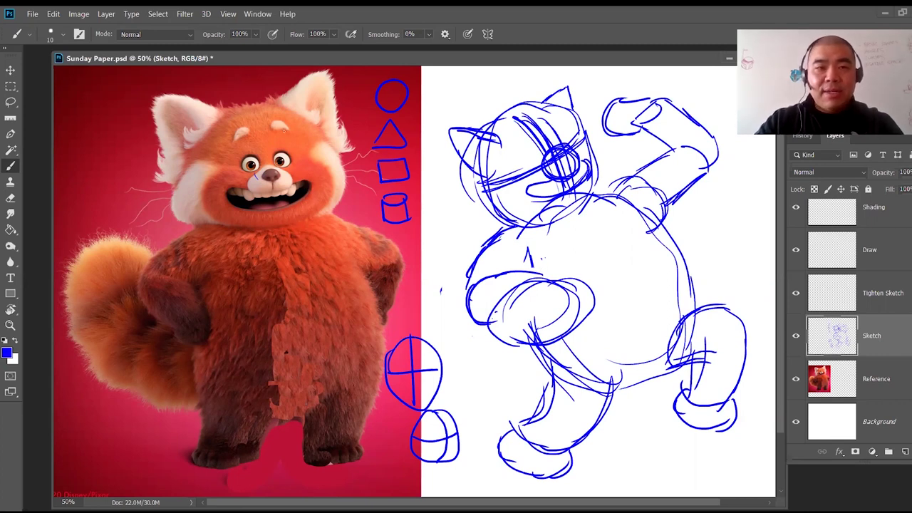
Step: Mark crossing guidelines over the reference character's face and draw two round eyes above the sketch's muzzle
left_click_drag(256, 104, 272, 223)
left_click_drag(185, 179, 363, 151)
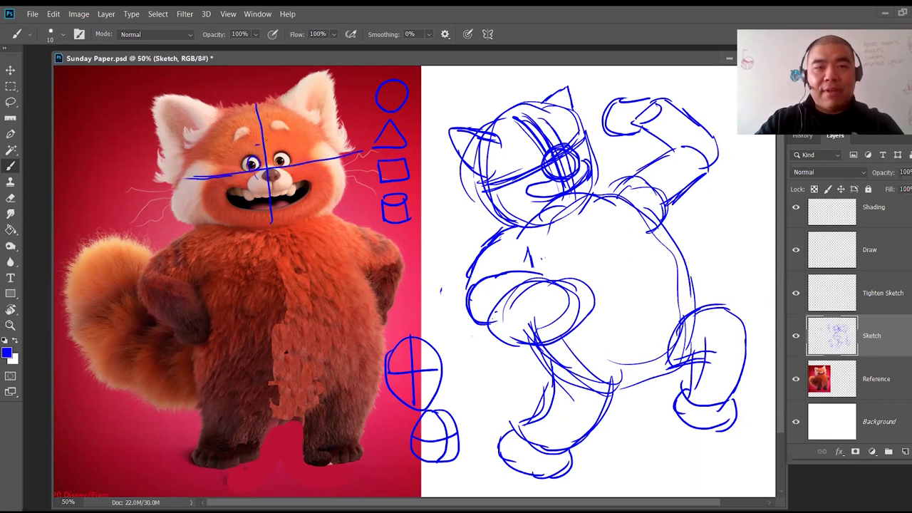
mouse_move(529, 162)
left_mouse_down()
mouse_move(519, 157)
mouse_move(531, 149)
mouse_move(533, 158)
left_mouse_up()
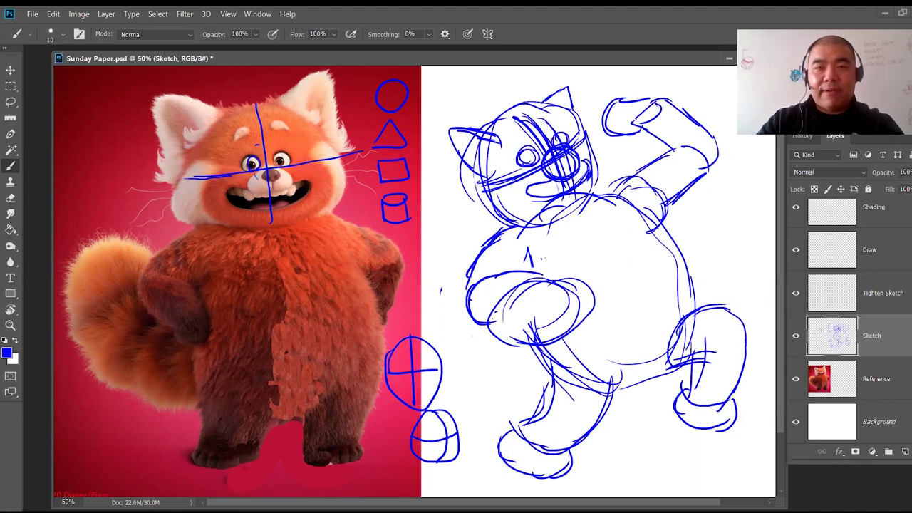
Step: Erase the crossing guidelines from the reference character's face
key("e")
left_click_drag(255, 104, 273, 213)
left_click_drag(259, 170, 188, 178)
left_click_drag(340, 155, 315, 162)
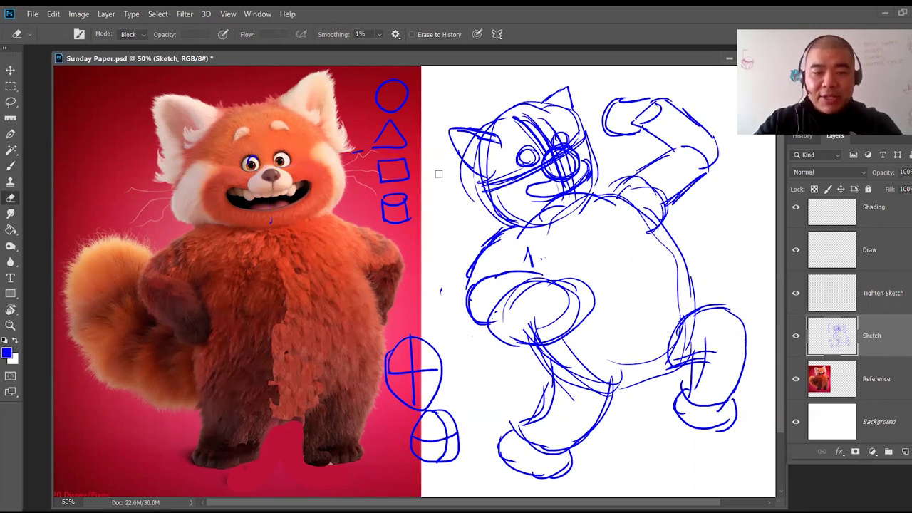
Step: Add pupils to both eyes and draw arched eyebrows above them
key("b")
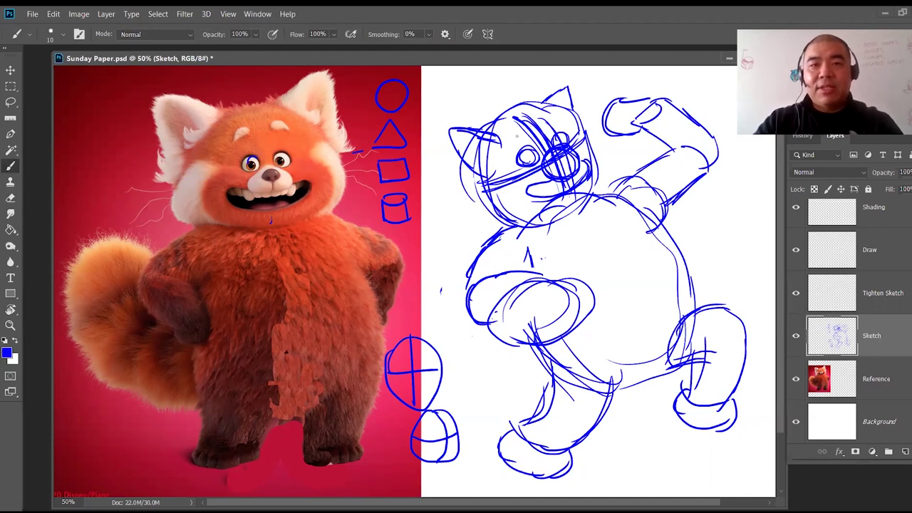
mouse_move(531, 148)
left_mouse_down()
mouse_move(526, 161)
mouse_move(536, 164)
left_mouse_up()
left_click_drag(563, 132, 570, 142)
mouse_move(513, 127)
left_mouse_down()
mouse_move(506, 144)
mouse_move(522, 126)
mouse_move(557, 123)
left_mouse_up()
Step: Draw fuller cheek and jaw curves around the lower part of the head on both sides
mouse_move(482, 192)
left_mouse_down()
mouse_move(492, 224)
mouse_move(549, 227)
mouse_move(562, 211)
left_mouse_up()
left_click_drag(494, 213, 531, 227)
left_click_drag(488, 188, 494, 214)
left_click_drag(484, 206, 529, 228)
mouse_move(583, 147)
left_mouse_down()
mouse_move(599, 150)
mouse_move(603, 179)
mouse_move(579, 200)
left_mouse_up()
Step: Erase the two example ovals with guidelines beside the figure
key("e")
mouse_move(441, 346)
left_mouse_down()
mouse_move(436, 421)
mouse_move(467, 472)
mouse_move(422, 449)
mouse_move(399, 399)
mouse_move(389, 357)
mouse_move(436, 340)
left_mouse_up()
Step: Draw a large bushy tail curving out behind the body on the left and a small nose inside the muzzle
key("b")
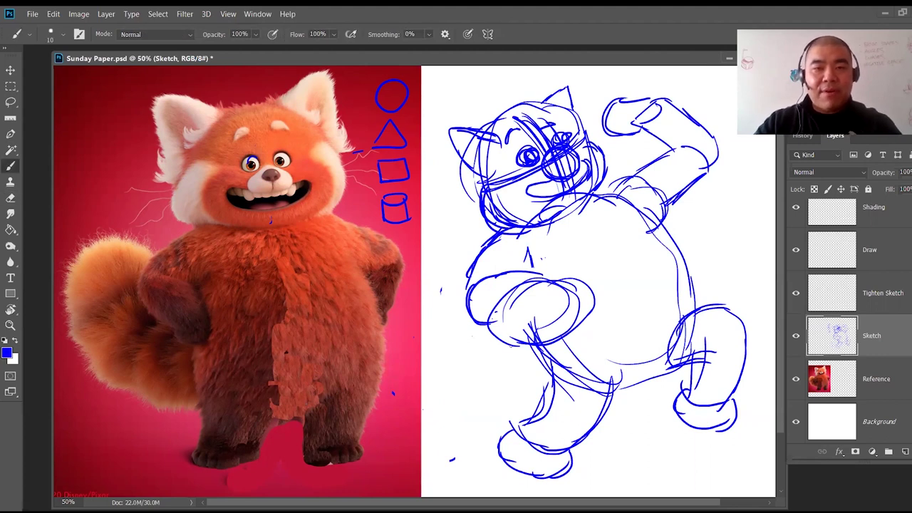
mouse_move(507, 341)
left_mouse_down()
mouse_move(463, 325)
mouse_move(420, 265)
mouse_move(390, 335)
mouse_move(443, 398)
mouse_move(529, 391)
left_mouse_up()
mouse_move(522, 396)
left_mouse_down()
mouse_move(466, 407)
mouse_move(407, 334)
mouse_move(468, 273)
left_mouse_up()
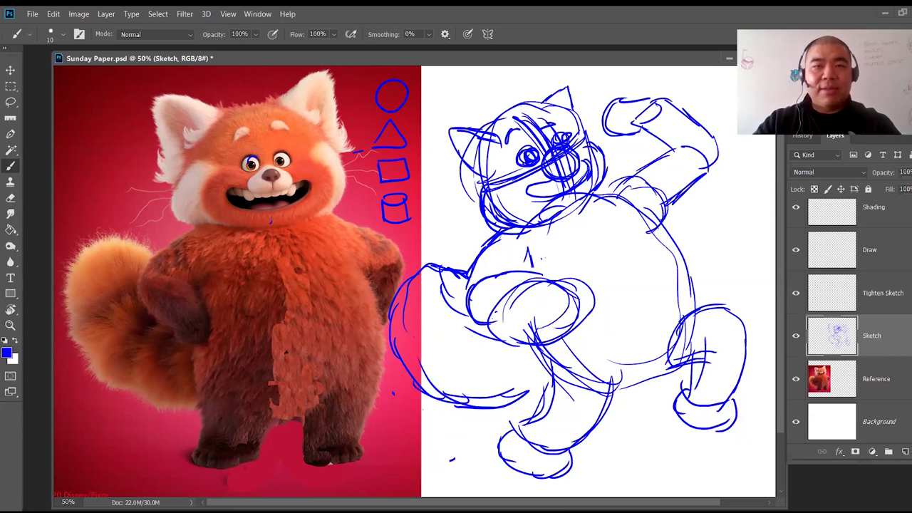
mouse_move(557, 162)
left_mouse_down()
mouse_move(566, 162)
mouse_move(554, 165)
left_mouse_up()
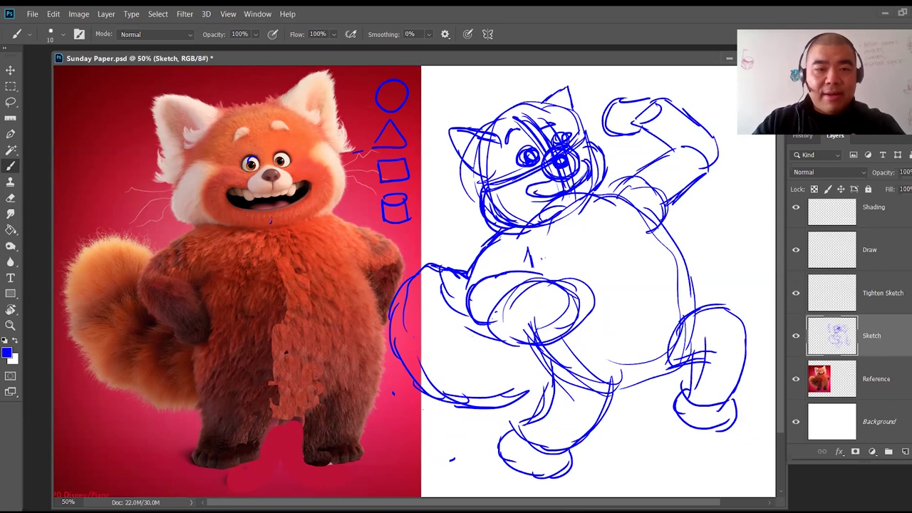
Step: Erase the overlapping construction lines in the head, shoulder, belly and hip areas of the sketch
key("e")
mouse_move(499, 184)
left_mouse_down()
mouse_move(536, 171)
mouse_move(549, 133)
mouse_move(533, 127)
mouse_move(539, 120)
left_mouse_up()
mouse_move(615, 209)
left_mouse_down()
mouse_move(661, 194)
mouse_move(648, 226)
mouse_move(682, 172)
mouse_move(695, 153)
left_mouse_up()
mouse_move(693, 364)
left_mouse_down()
mouse_move(674, 345)
mouse_move(711, 342)
mouse_move(584, 404)
mouse_move(572, 359)
mouse_move(585, 360)
mouse_move(605, 381)
left_mouse_up()
mouse_move(513, 278)
left_mouse_down()
mouse_move(509, 272)
mouse_move(538, 273)
left_mouse_up()
mouse_move(446, 295)
left_mouse_down()
mouse_move(521, 345)
mouse_move(528, 325)
mouse_move(554, 332)
mouse_move(574, 299)
left_mouse_up()
mouse_move(672, 345)
left_mouse_down()
mouse_move(706, 348)
mouse_move(651, 382)
mouse_move(668, 373)
left_mouse_up()
key("v")
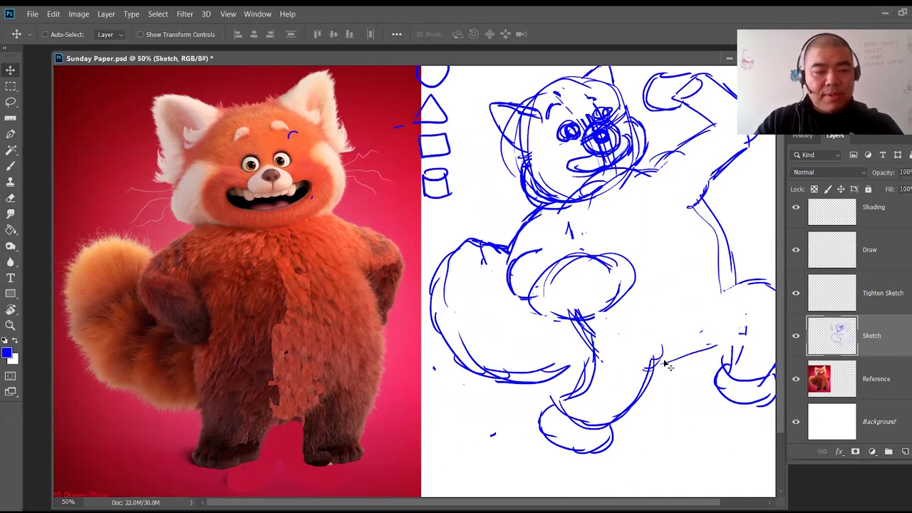
key("ctrl+z")
Step: Rework the crotch line and right leg outline, and redraw the left leg shorter with an oval foot
key("b")
mouse_move(624, 391)
left_mouse_down()
mouse_move(660, 363)
mouse_move(685, 358)
mouse_move(672, 388)
mouse_move(683, 385)
left_mouse_up()
mouse_move(682, 322)
left_mouse_down()
mouse_move(731, 357)
mouse_move(717, 408)
left_mouse_up()
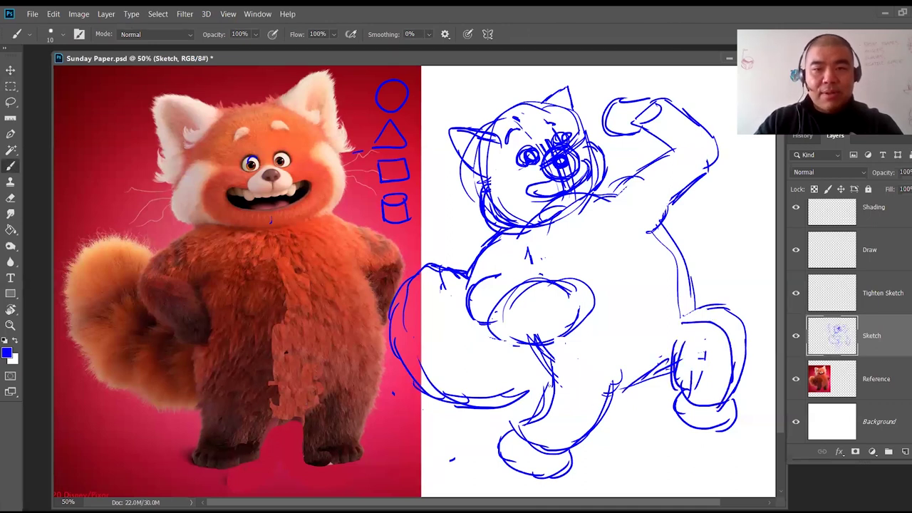
mouse_move(565, 374)
left_mouse_down()
mouse_move(550, 410)
mouse_move(597, 431)
mouse_move(613, 385)
mouse_move(584, 422)
left_mouse_up()
mouse_move(528, 419)
left_mouse_down()
mouse_move(588, 455)
mouse_move(610, 431)
mouse_move(583, 459)
mouse_move(521, 464)
mouse_move(598, 460)
left_mouse_up()
Step: Erase the old right foot and redraw the right leg as a bent, blocky form with a new foot
key("e")
mouse_move(697, 414)
left_mouse_down()
mouse_move(687, 342)
mouse_move(693, 383)
mouse_move(724, 392)
mouse_move(749, 338)
mouse_move(678, 428)
mouse_move(725, 439)
left_mouse_up()
key("b")
mouse_move(698, 308)
left_mouse_down()
mouse_move(669, 315)
mouse_move(716, 307)
left_mouse_up()
left_click_drag(646, 362, 690, 362)
left_click_drag(727, 333, 717, 384)
mouse_move(669, 367)
left_mouse_down()
mouse_move(664, 398)
mouse_move(711, 418)
mouse_move(718, 399)
left_mouse_up()
left_click_drag(717, 382, 713, 432)
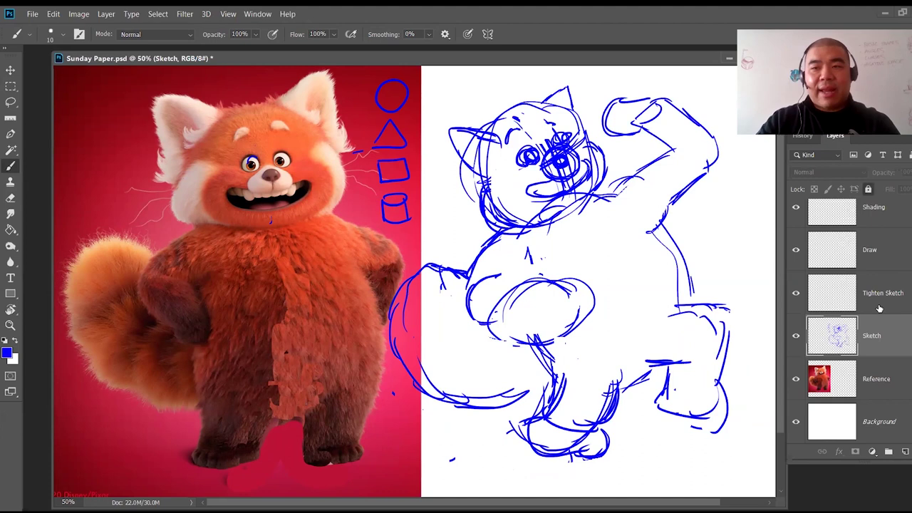
Step: Lower the Sketch layer's opacity to 7% and lock the layer
left_click(910, 172)
left_click_drag(911, 187, 898, 191)
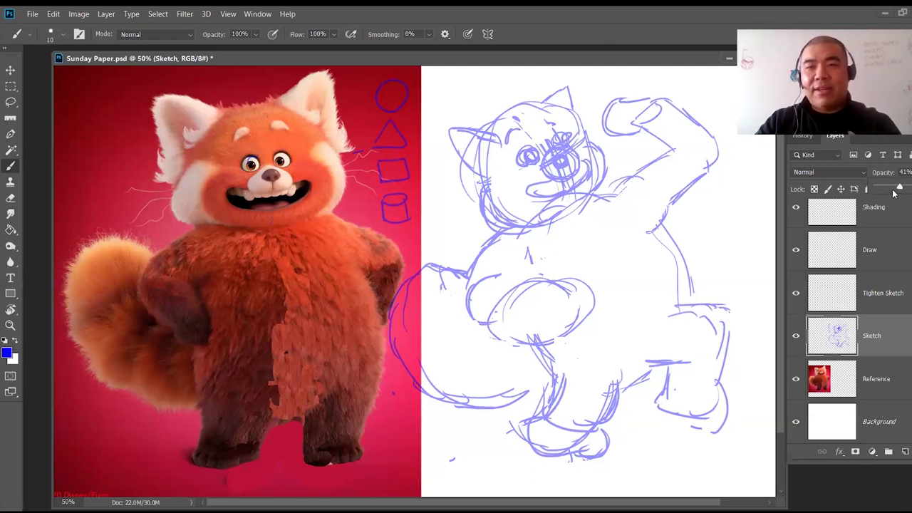
left_click_drag(899, 186, 894, 189)
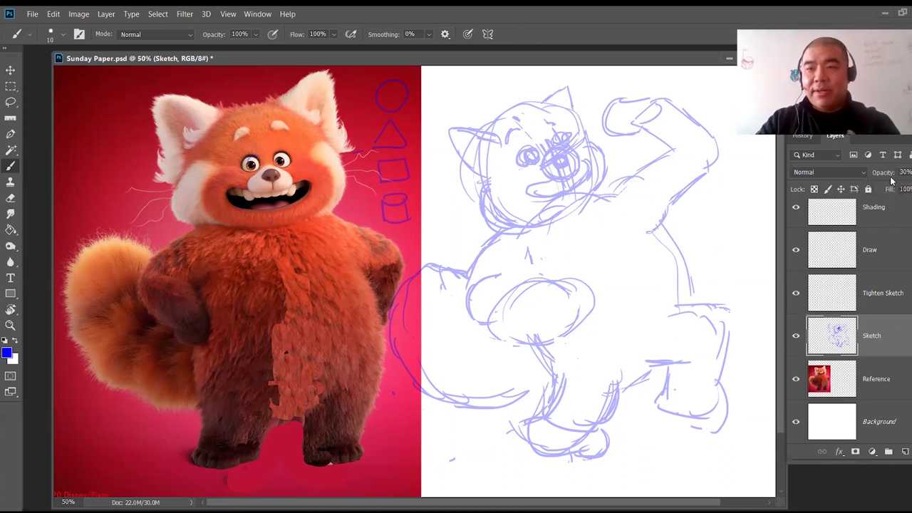
left_click(911, 172)
left_click_drag(895, 186, 879, 188)
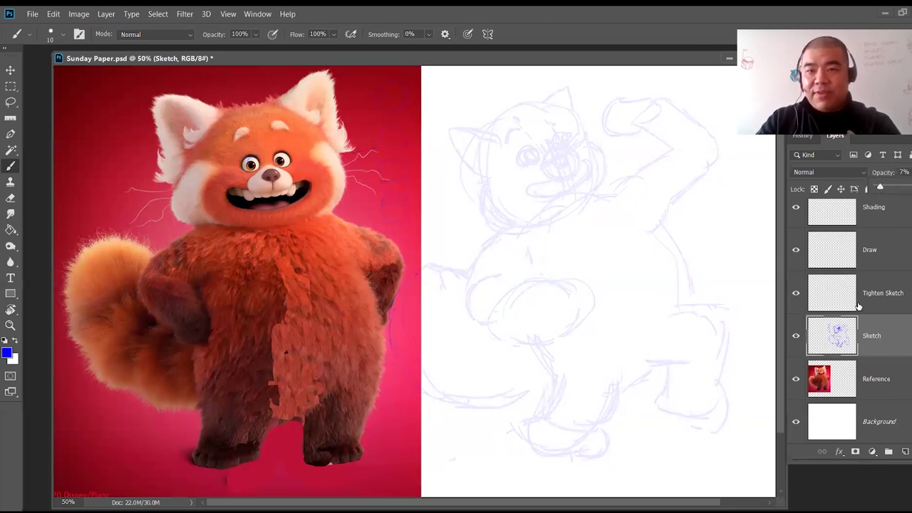
left_click(906, 340)
left_click(868, 189)
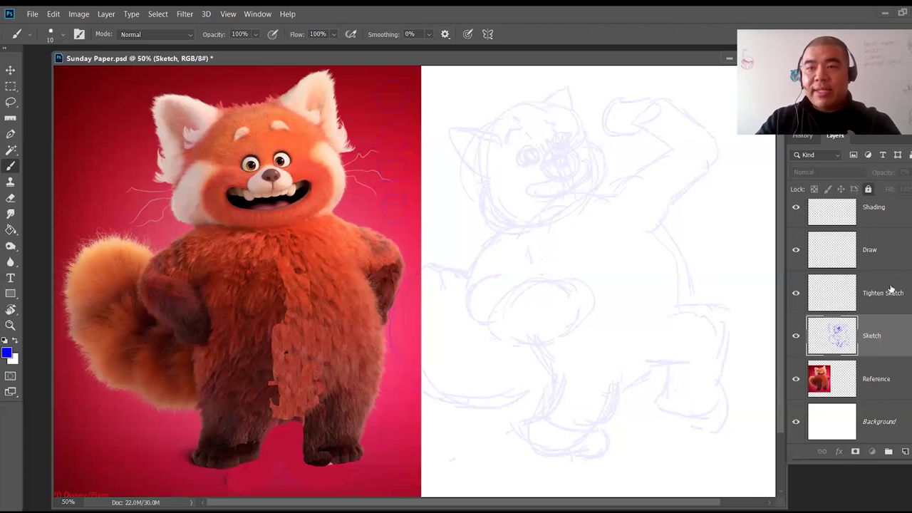
Step: Make the Tighten Sketch layer active and set the foreground color to bright red, #f40808
left_click(891, 288)
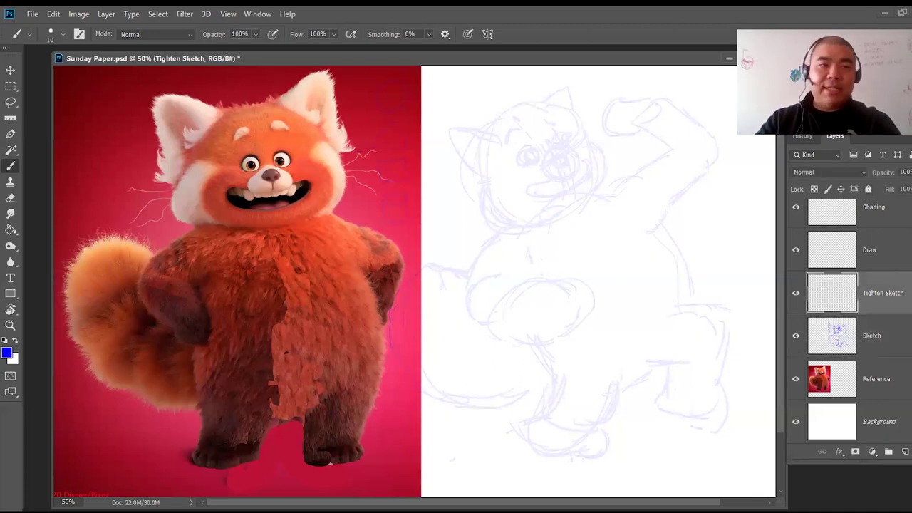
left_click(7, 351)
left_click(605, 300)
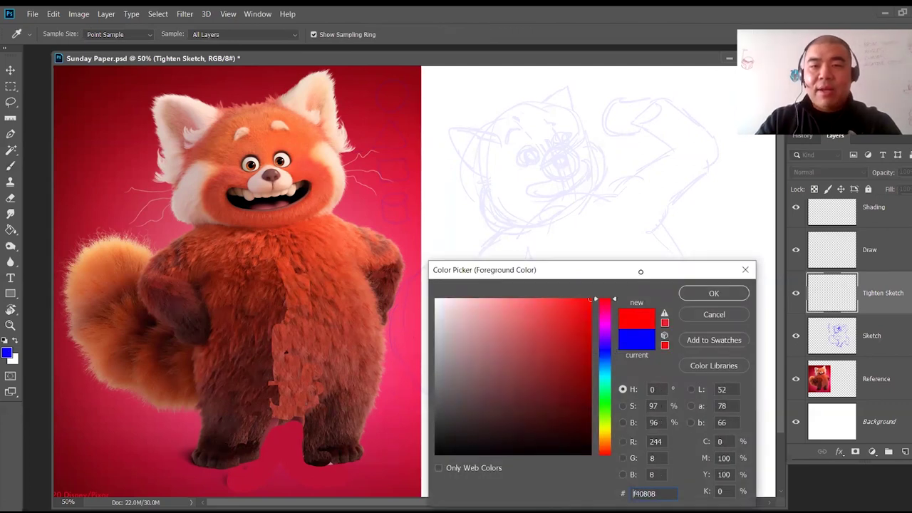
left_click(713, 293)
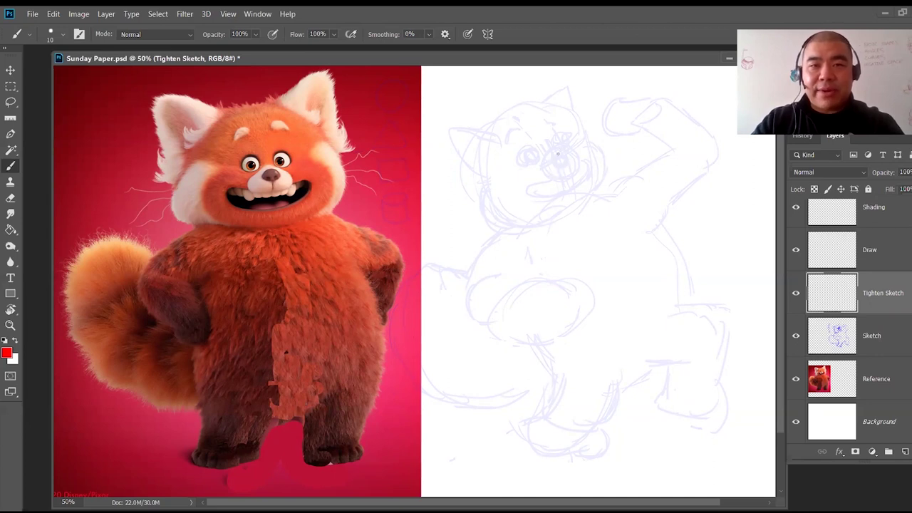
Step: Trace the muzzle, nose and open mouth in red, and outline the jaw and cheeks around them
mouse_move(555, 152)
left_mouse_down()
mouse_move(569, 177)
mouse_move(554, 177)
mouse_move(568, 150)
mouse_move(580, 170)
mouse_move(573, 174)
mouse_move(573, 152)
left_mouse_up()
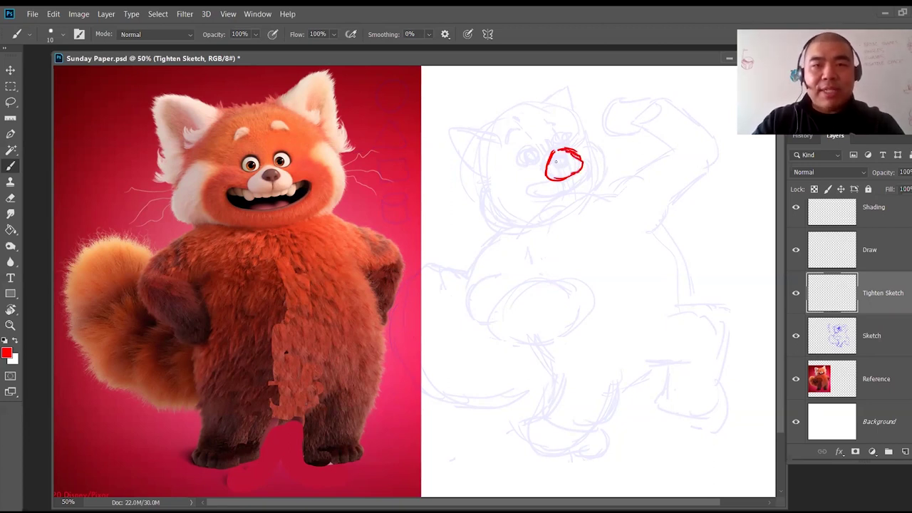
left_click_drag(563, 154, 574, 171)
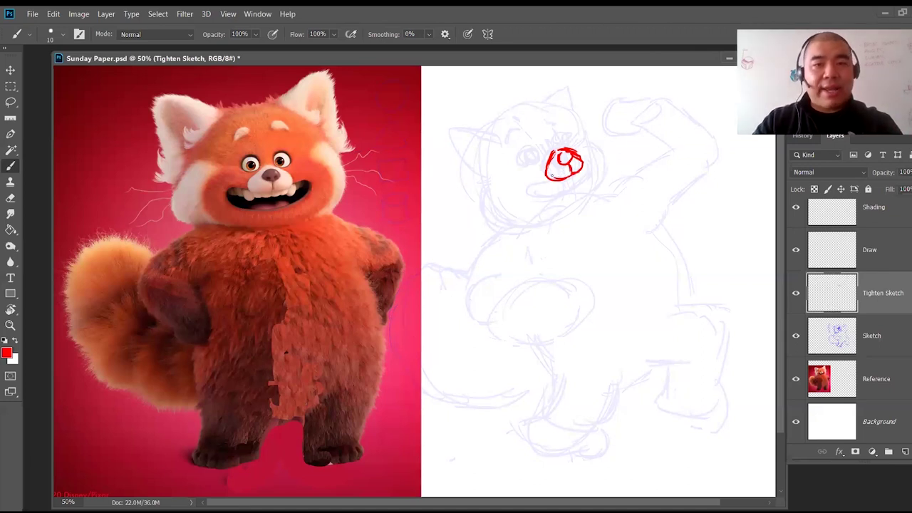
mouse_move(546, 179)
left_mouse_down()
mouse_move(520, 188)
mouse_move(537, 193)
mouse_move(543, 176)
mouse_move(525, 187)
mouse_move(531, 194)
mouse_move(562, 192)
mouse_move(594, 162)
mouse_move(579, 183)
mouse_move(552, 192)
left_mouse_up()
mouse_move(488, 185)
left_mouse_down()
mouse_move(502, 222)
mouse_move(527, 224)
mouse_move(574, 213)
mouse_move(581, 208)
mouse_move(558, 214)
mouse_move(604, 184)
left_mouse_up()
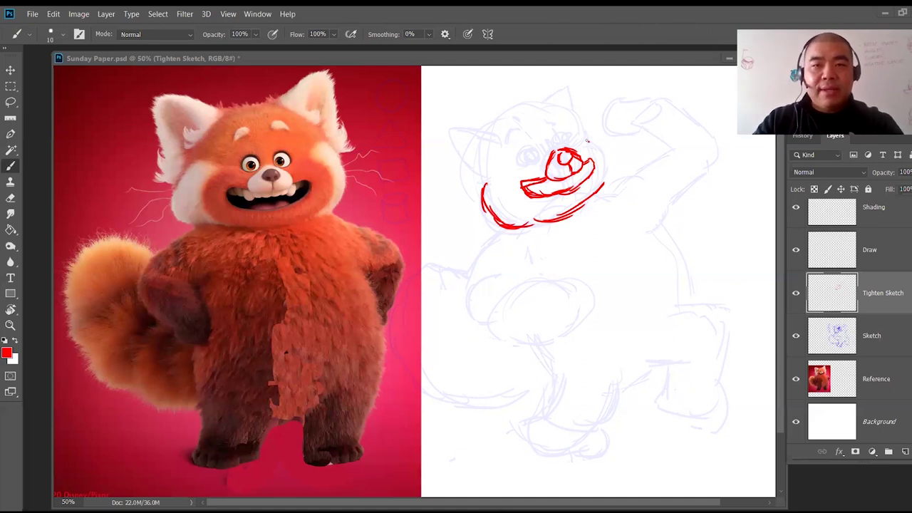
mouse_move(588, 141)
left_mouse_down()
mouse_move(607, 164)
mouse_move(612, 182)
mouse_move(603, 191)
left_mouse_up()
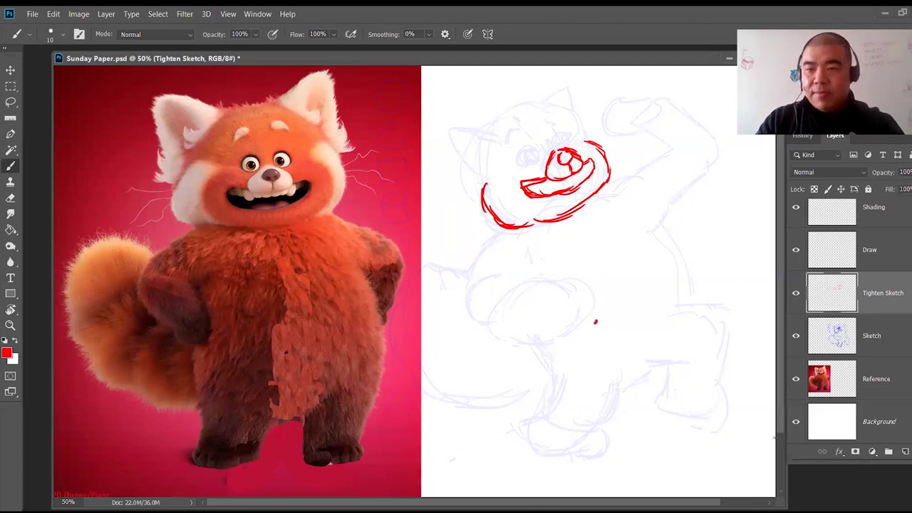
double_click(901, 306)
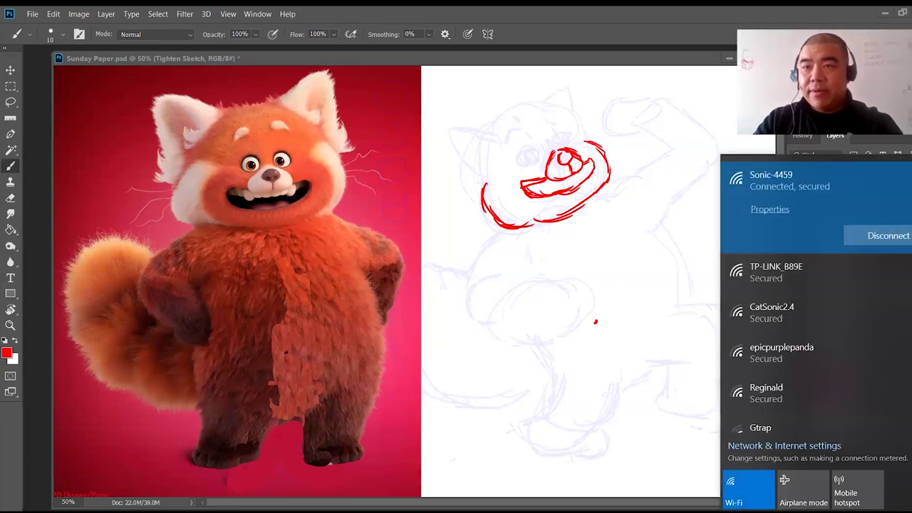
left_click(735, 146)
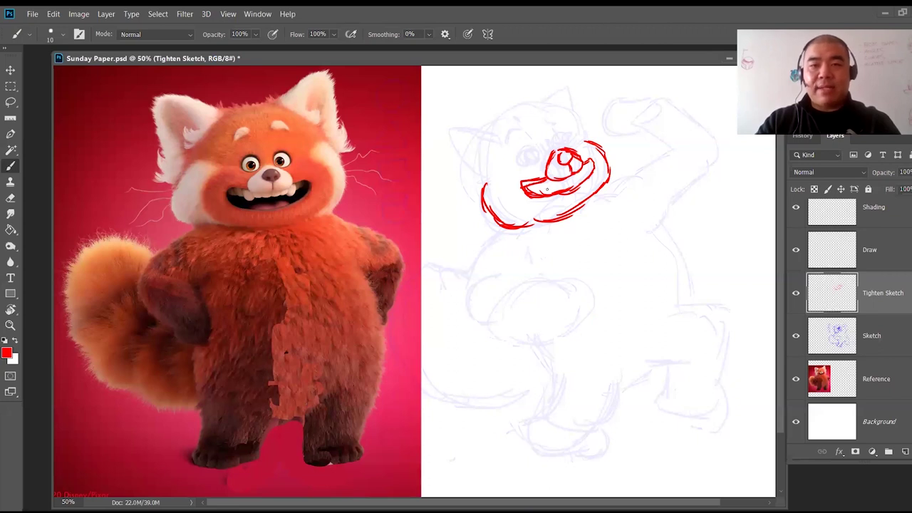
mouse_move(214, 167)
left_mouse_down()
mouse_move(187, 165)
mouse_move(215, 169)
left_mouse_up()
left_click_drag(335, 151, 353, 183)
key("ctrl+z")
key("ctrl+z")
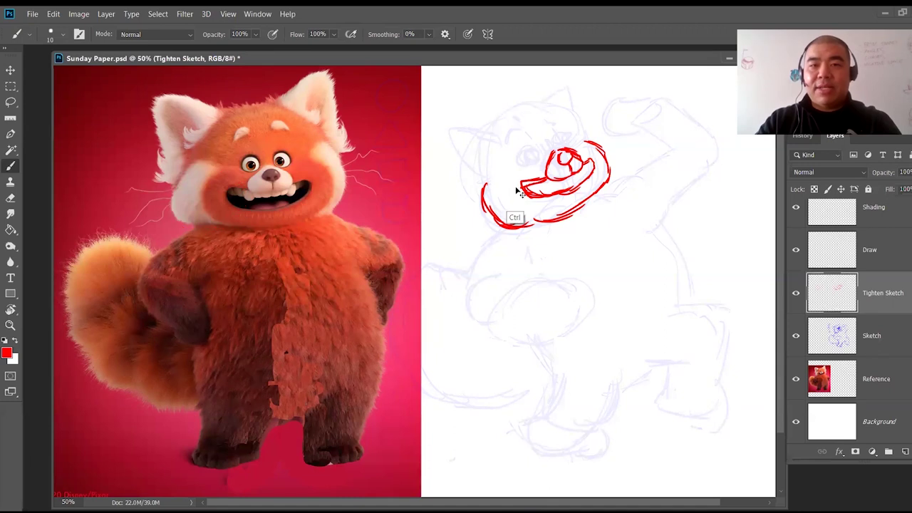
Step: Outline the inner cheek patches on both sides of the face and draw the two round eyes in red
mouse_move(510, 173)
left_mouse_down()
mouse_move(502, 222)
mouse_move(529, 220)
left_mouse_up()
left_click_drag(598, 143, 590, 199)
left_click_drag(585, 162, 590, 172)
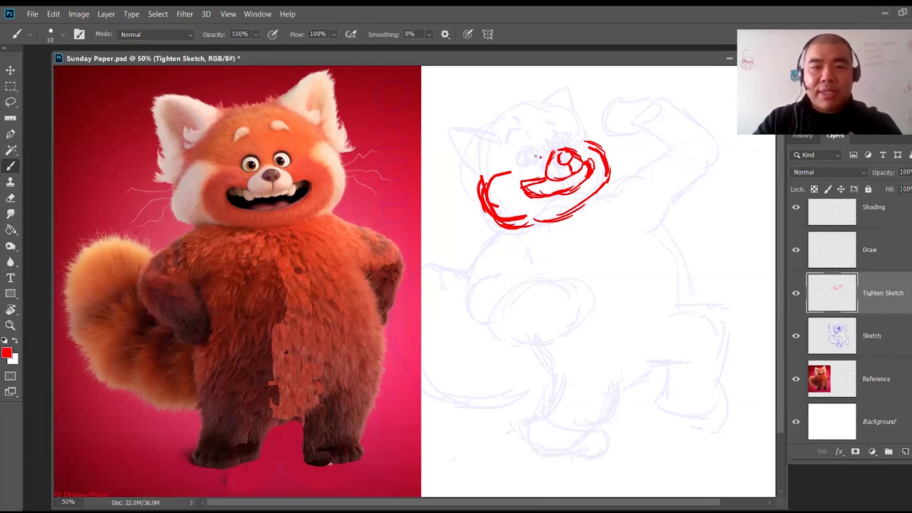
mouse_move(540, 158)
left_mouse_down()
mouse_move(527, 154)
mouse_move(546, 147)
mouse_move(526, 157)
mouse_move(564, 138)
mouse_move(569, 148)
mouse_move(570, 136)
mouse_move(528, 141)
left_mouse_up()
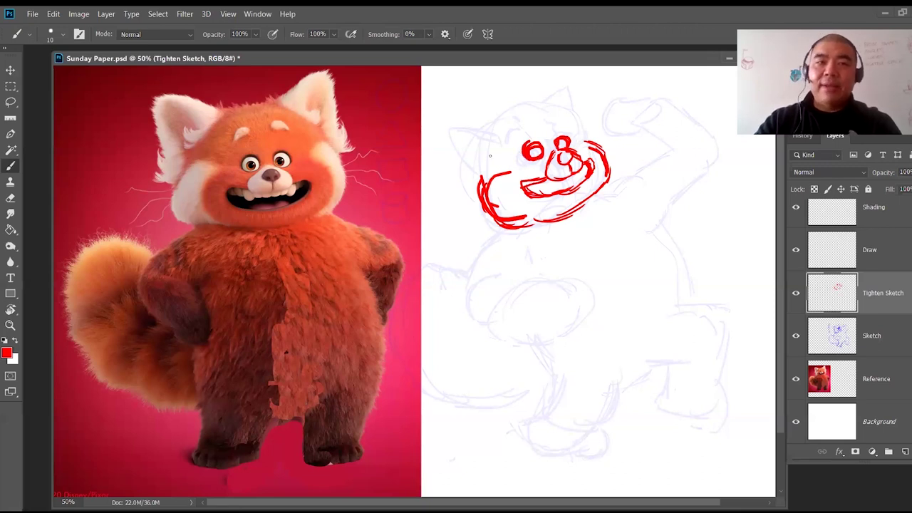
Step: Outline the forehead and top of the head in red, from the outer cheek up over the crown
mouse_move(483, 176)
left_mouse_down()
mouse_move(480, 153)
mouse_move(522, 109)
left_mouse_up()
mouse_move(171, 178)
left_mouse_down()
mouse_move(219, 120)
mouse_move(281, 104)
mouse_move(319, 127)
mouse_move(358, 191)
mouse_move(276, 234)
mouse_move(228, 231)
mouse_move(187, 215)
mouse_move(208, 150)
left_mouse_up()
key("ctrl+z")
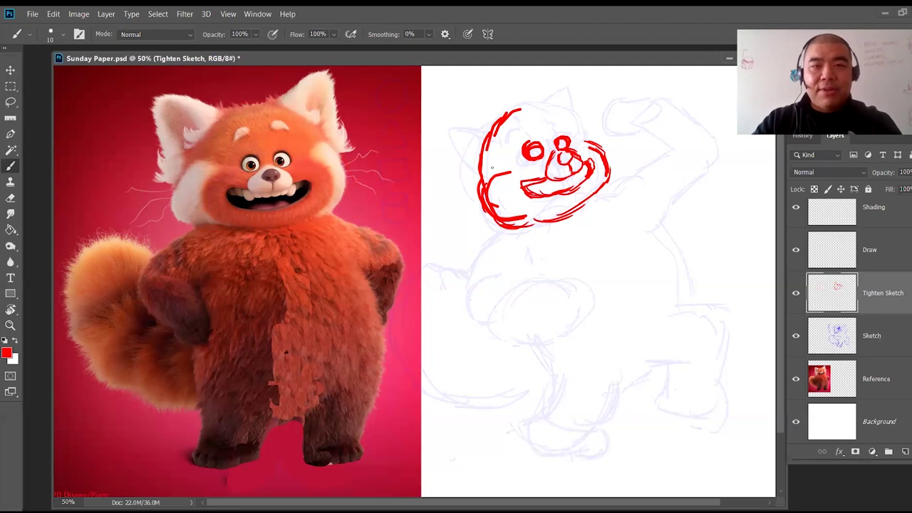
mouse_move(484, 177)
left_mouse_down()
mouse_move(501, 128)
mouse_move(536, 103)
mouse_move(585, 123)
mouse_move(593, 138)
mouse_move(575, 120)
mouse_move(522, 110)
left_mouse_up()
Step: Set the brush size to 9, draw both pointed ears in red and erase the head line crossing the outer ear
key("bracketleft")
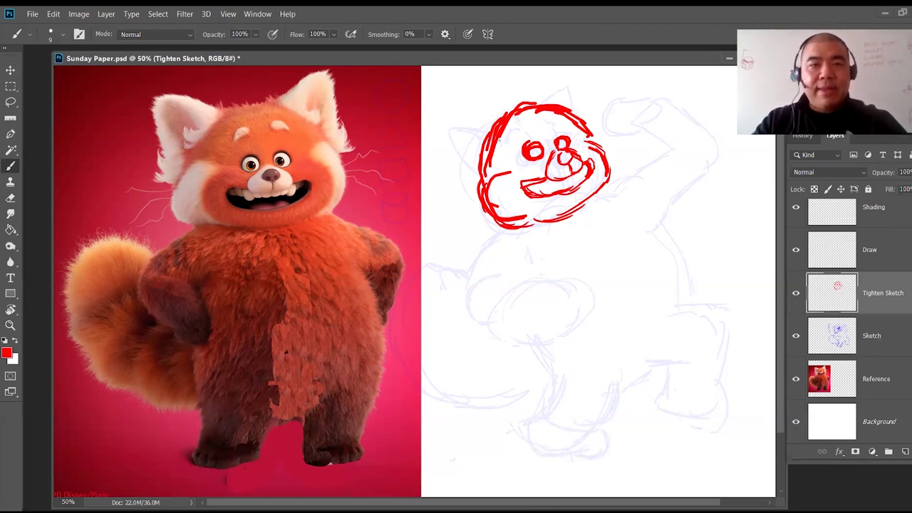
mouse_move(487, 138)
left_mouse_down()
mouse_move(458, 131)
mouse_move(462, 159)
mouse_move(477, 168)
mouse_move(495, 148)
mouse_move(478, 152)
mouse_move(495, 159)
mouse_move(459, 130)
left_mouse_up()
key("e")
key("b")
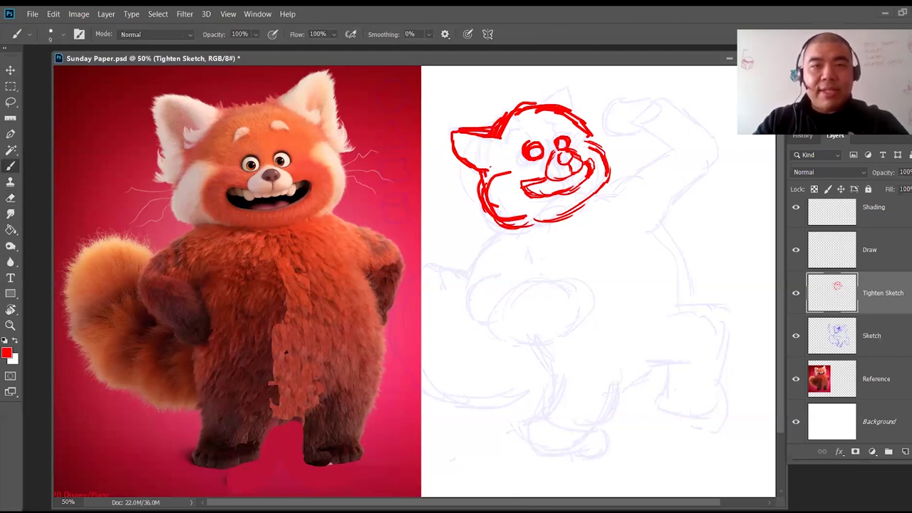
mouse_move(560, 104)
left_mouse_down()
mouse_move(573, 86)
mouse_move(585, 119)
left_mouse_up()
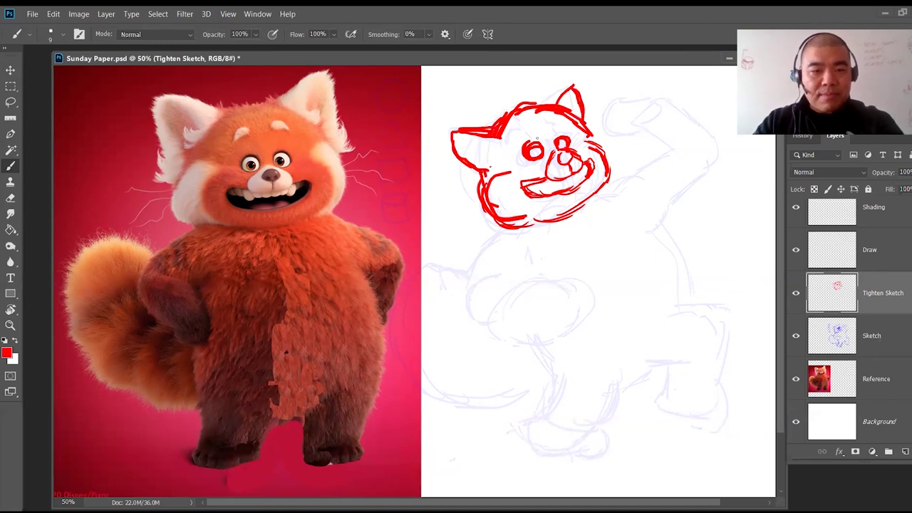
Step: Erase the large eyes, redraw them as smaller ovals and add two short eyebrows above them
key("e")
mouse_move(531, 138)
left_mouse_down()
mouse_move(539, 158)
mouse_move(560, 133)
mouse_move(563, 142)
mouse_move(542, 153)
mouse_move(568, 141)
mouse_move(562, 146)
mouse_move(523, 132)
mouse_move(551, 125)
left_mouse_up()
key("b")
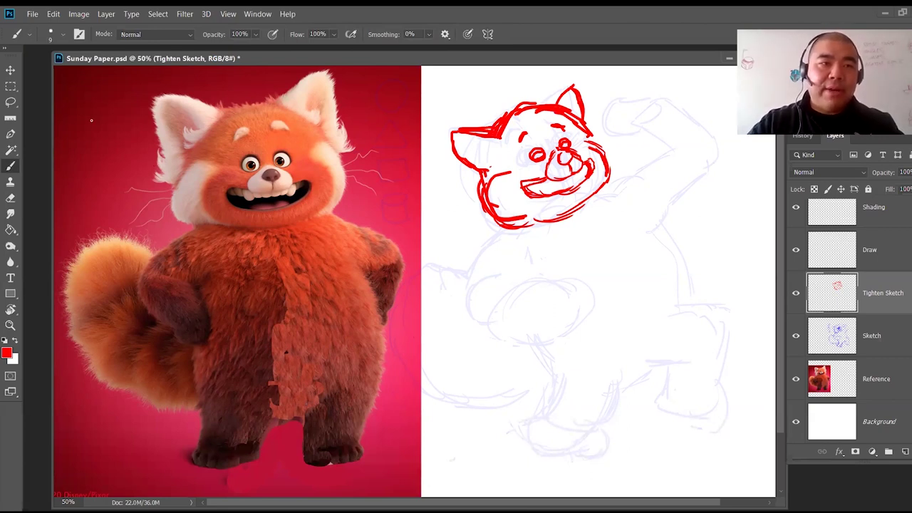
mouse_move(92, 131)
left_mouse_down()
mouse_move(119, 134)
mouse_move(129, 121)
mouse_move(148, 129)
mouse_move(115, 150)
mouse_move(138, 155)
mouse_move(168, 141)
mouse_move(90, 132)
mouse_move(106, 152)
mouse_move(137, 108)
mouse_move(110, 198)
mouse_move(158, 167)
left_mouse_up()
key("ctrl+z")
key("ctrl+z")
key("ctrl+z")
key("ctrl+z")
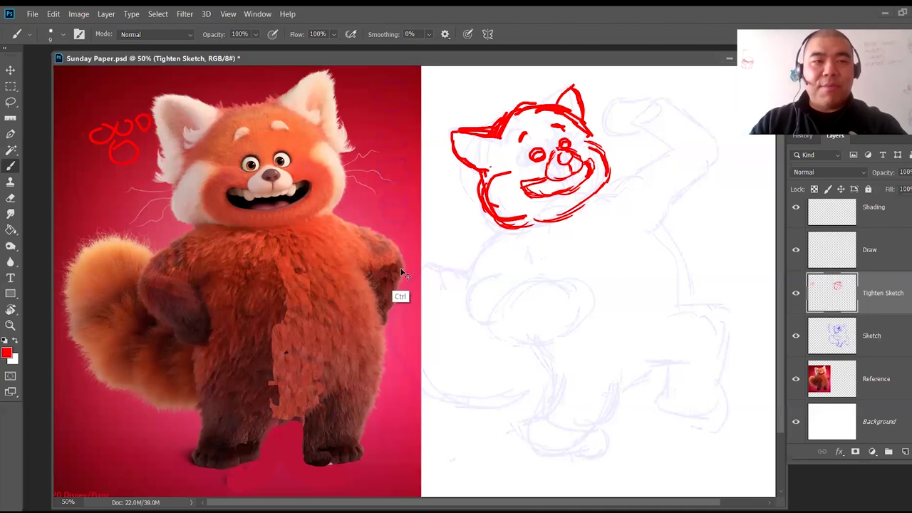
key("ctrl+z")
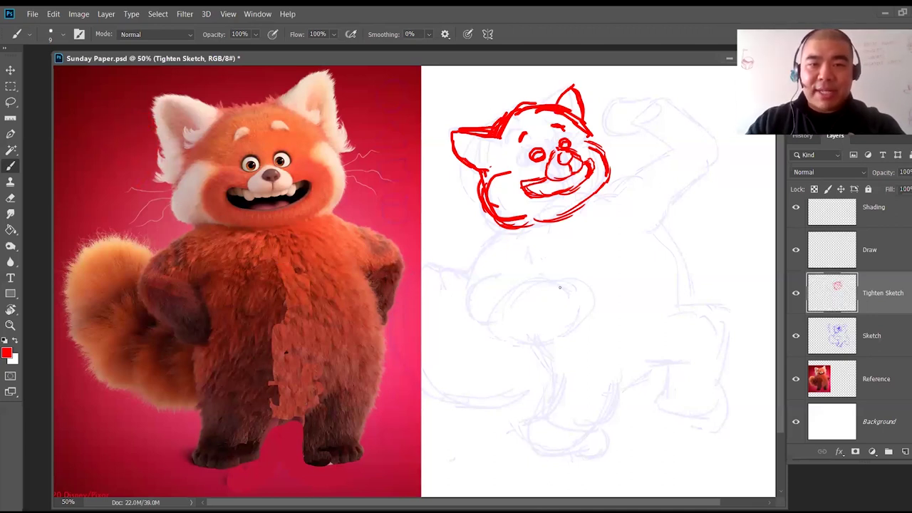
Step: Draw the outstretched paw in red as a rounded oval with four small pads inside
left_click_drag(501, 309, 513, 333)
mouse_move(506, 305)
left_mouse_down()
mouse_move(519, 280)
mouse_move(565, 273)
mouse_move(588, 303)
left_mouse_up()
mouse_move(532, 285)
left_mouse_down()
mouse_move(549, 292)
mouse_move(533, 282)
mouse_move(531, 302)
mouse_move(552, 292)
mouse_move(533, 315)
mouse_move(561, 305)
mouse_move(580, 312)
mouse_move(530, 335)
left_mouse_up()
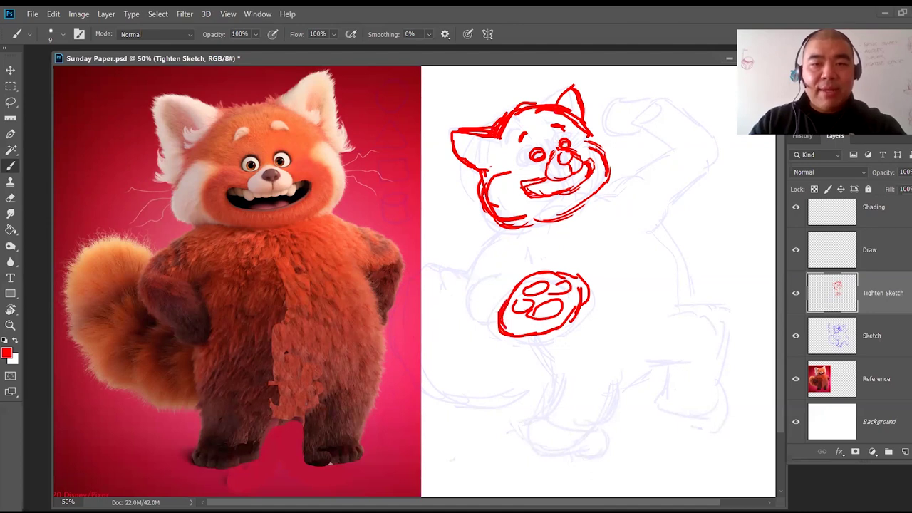
mouse_move(495, 321)
left_mouse_down()
mouse_move(468, 299)
mouse_move(473, 267)
mouse_move(507, 229)
left_mouse_up()
left_click_drag(484, 268, 498, 236)
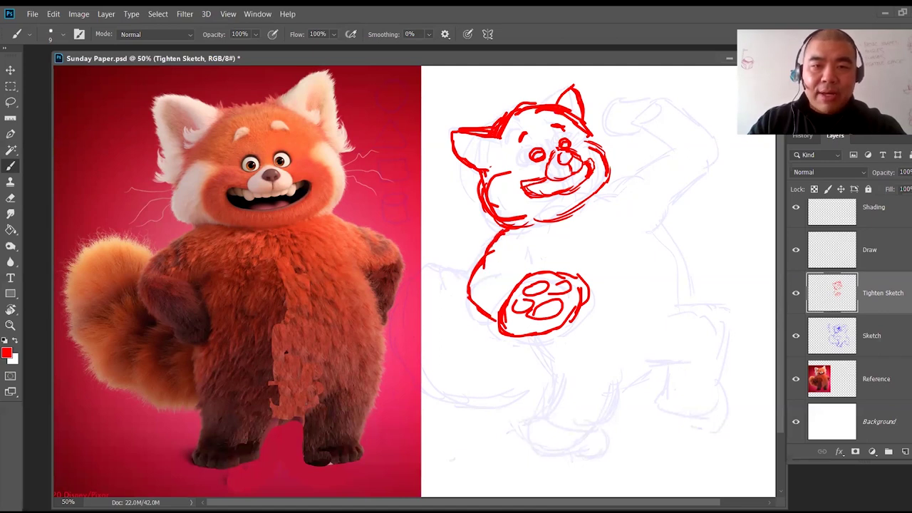
key("ctrl+z")
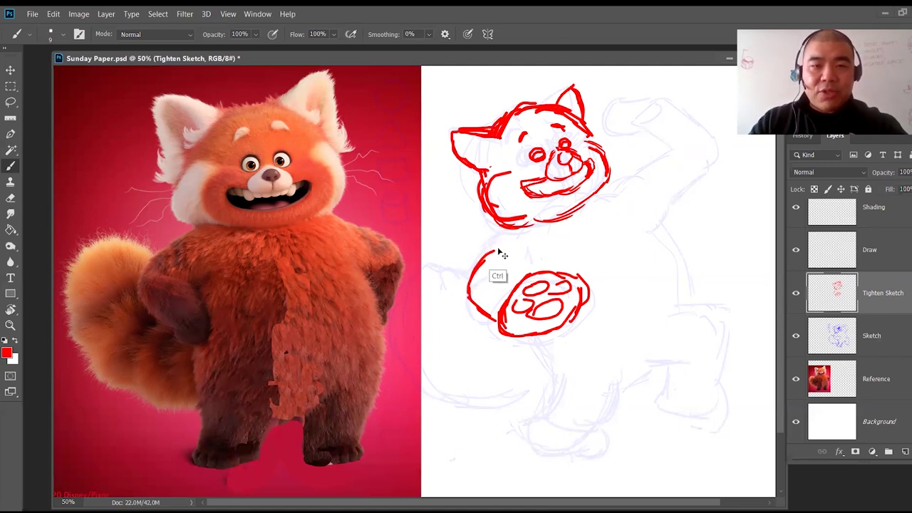
key("ctrl+z")
key("ctrl+z")
left_click_drag(500, 232, 475, 279)
key("ctrl+z")
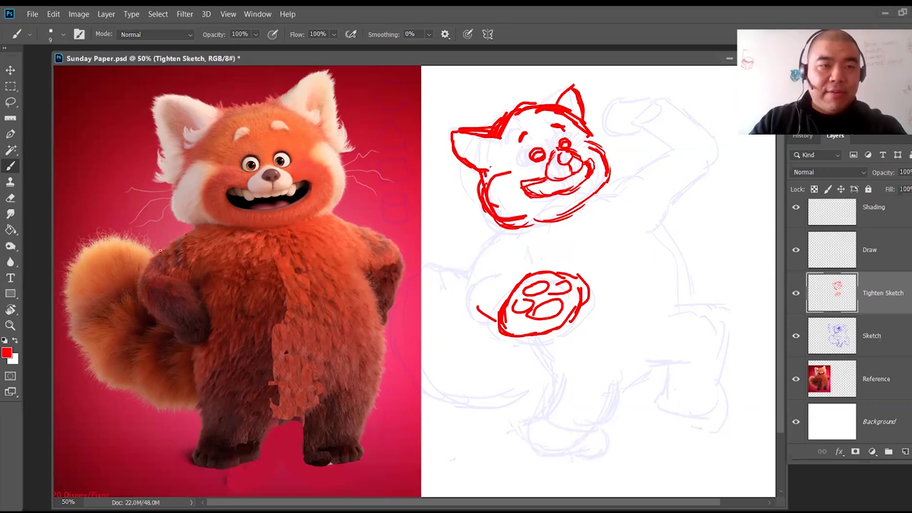
Step: Outline the foreshortened arm in red from below the cheek to the outstretched paw and add the forearm line above it
mouse_move(503, 228)
left_mouse_down()
mouse_move(468, 287)
mouse_move(493, 319)
left_mouse_up()
left_click_drag(516, 264, 547, 270)
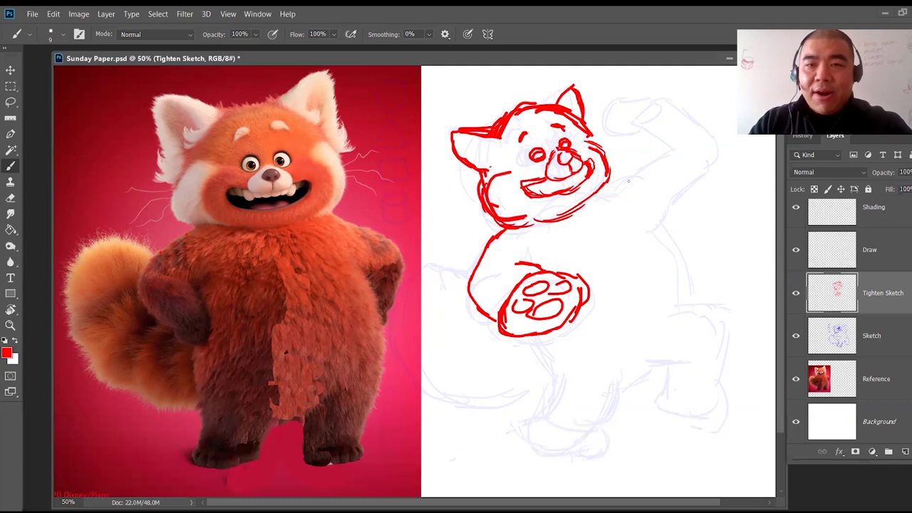
Step: Outline the raised arm with its rounded fist and the side of the torso below it in red
left_click_drag(605, 186, 671, 151)
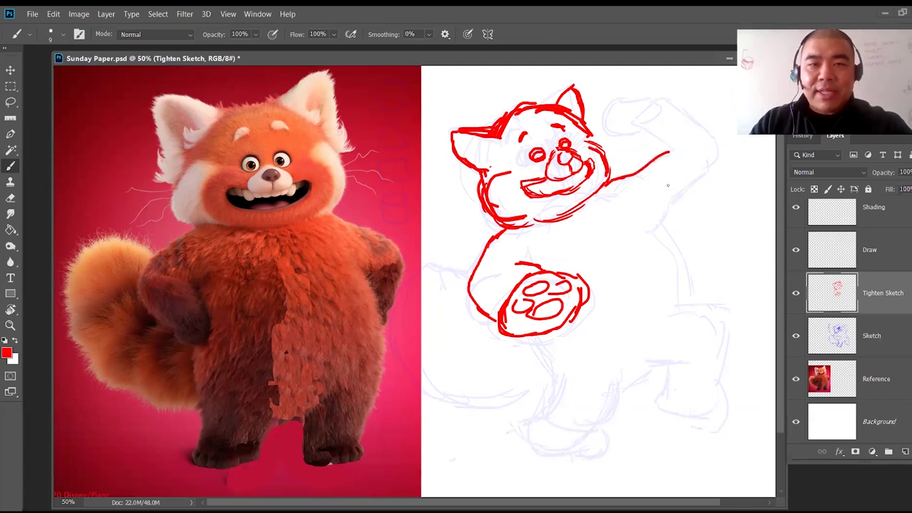
left_click_drag(635, 201, 678, 253)
left_click_drag(652, 223, 689, 293)
left_click_drag(672, 252, 684, 308)
mouse_move(666, 200)
left_mouse_down()
mouse_move(659, 219)
mouse_move(698, 169)
mouse_move(635, 140)
mouse_move(678, 125)
mouse_move(706, 143)
mouse_move(698, 167)
left_mouse_up()
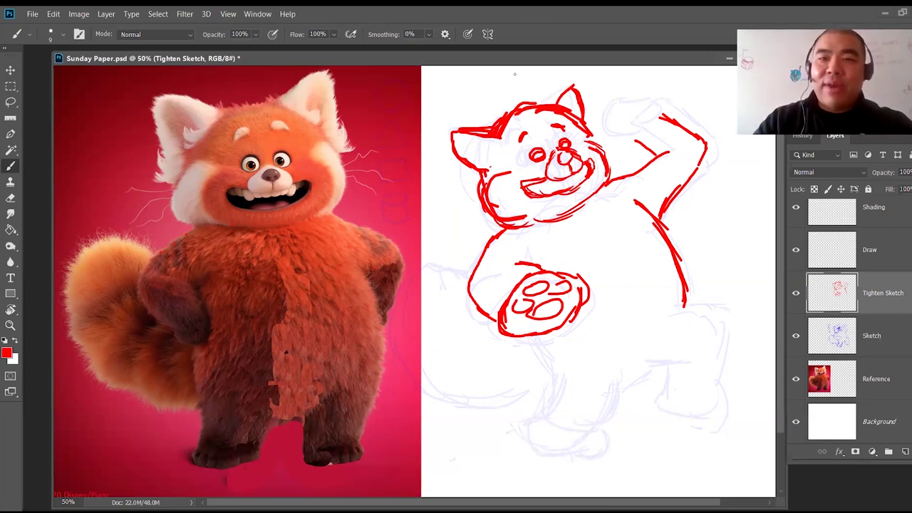
mouse_move(639, 118)
left_mouse_down()
mouse_move(611, 122)
mouse_move(614, 107)
mouse_move(643, 94)
mouse_move(656, 112)
mouse_move(628, 94)
mouse_move(606, 108)
mouse_move(619, 139)
mouse_move(602, 123)
left_mouse_up()
key("ctrl+z")
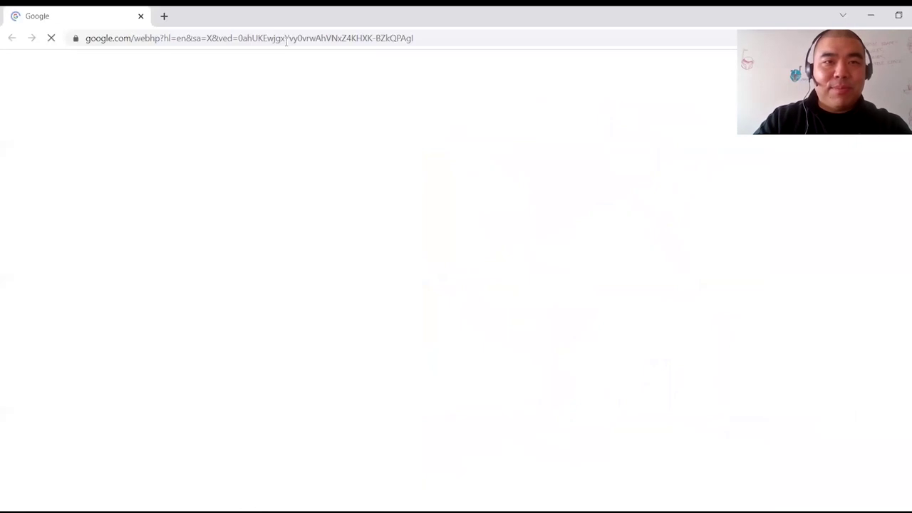
Step: Switch to the web browser and search Google Images for "turning red panda"
left_click(269, 29)
type("turning red ")
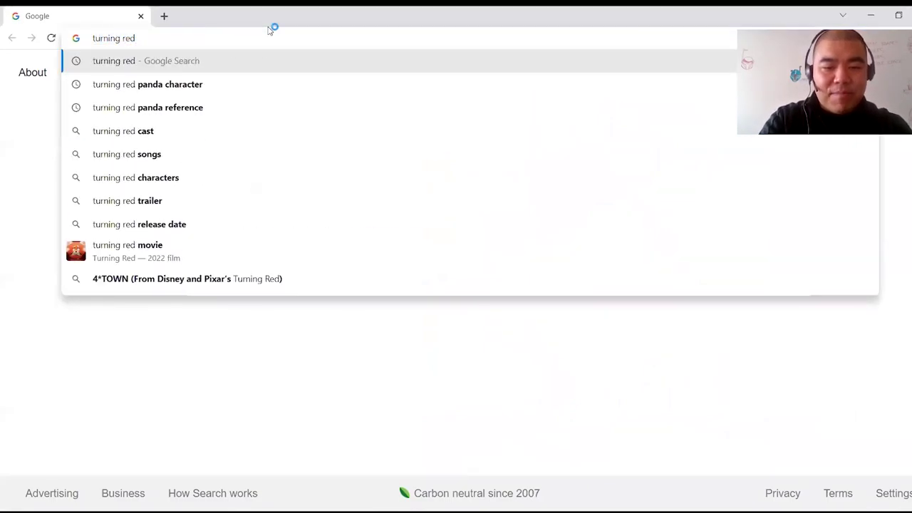
type("pan")
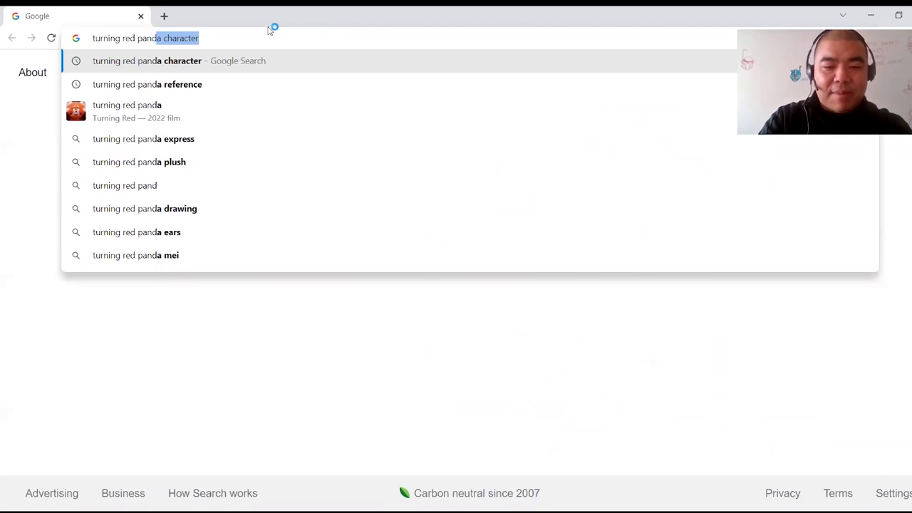
type("d")
key("BackSpace")
type("da")
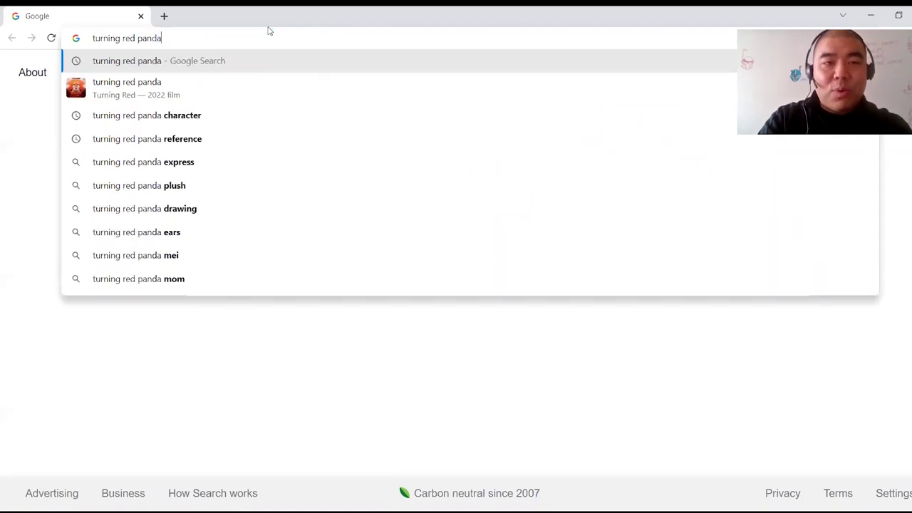
key("Return")
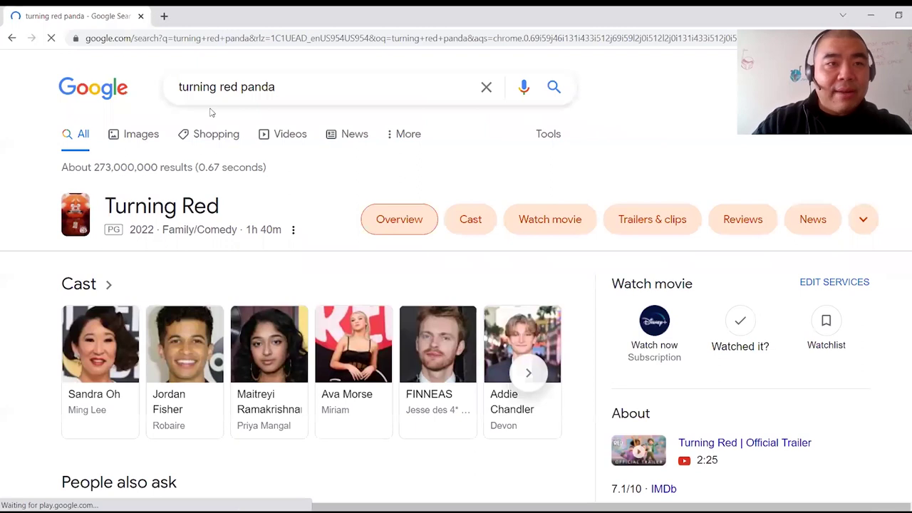
left_click(149, 134)
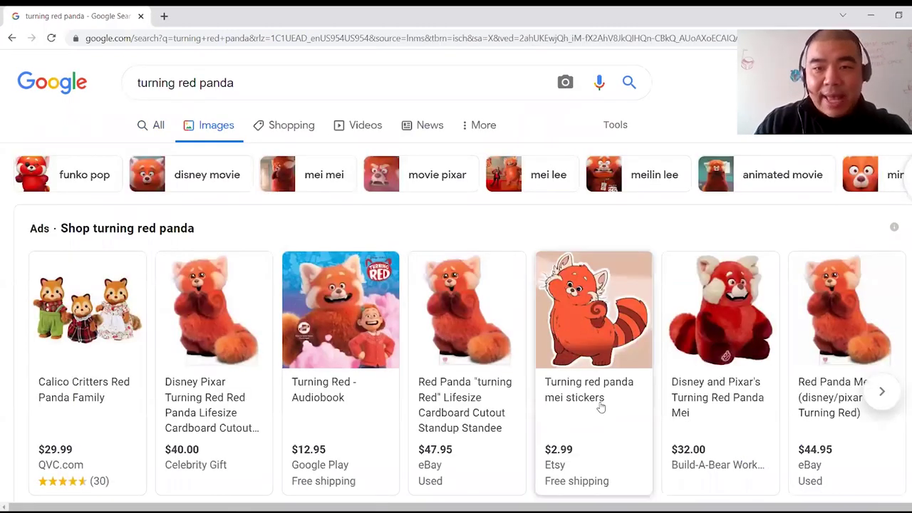
Step: Examine the character's paws and fingers in the image results, previewing the Super Sized 6" Red Panda Mei figure and a bedroom film still
scroll(601, 405, "down", 5)
scroll(570, 250, "down", 6)
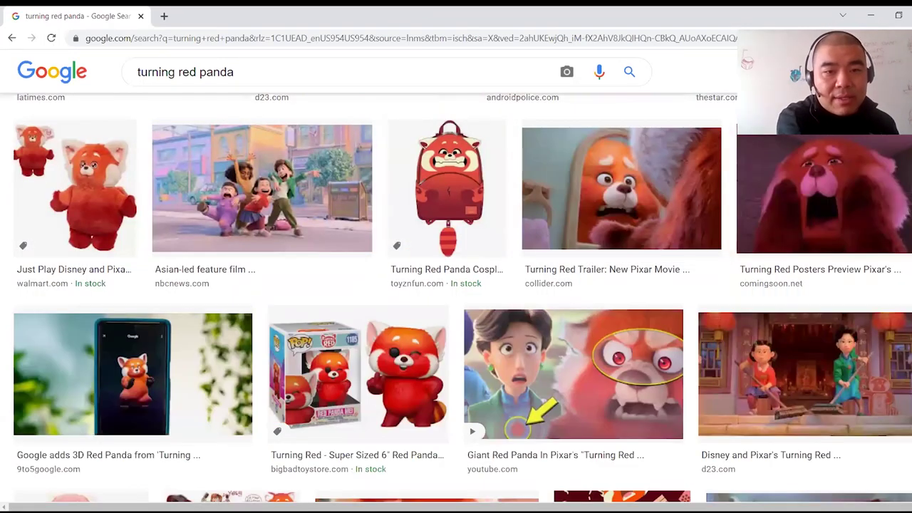
left_click(387, 372)
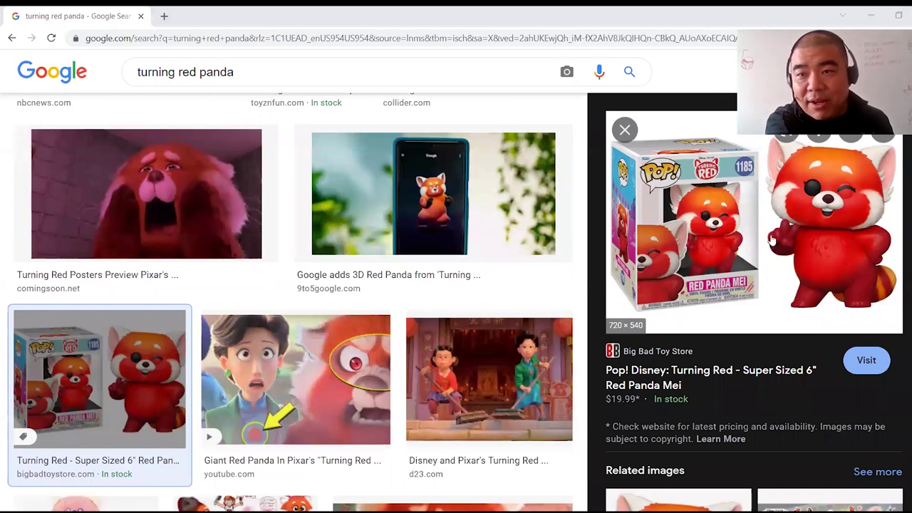
scroll(771, 233, "up", 1)
scroll(770, 228, "up", 2)
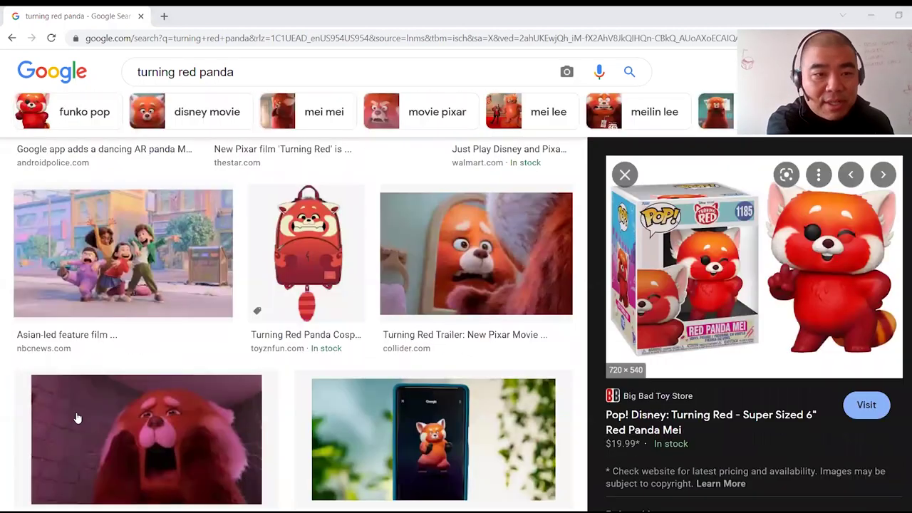
scroll(51, 392, "down", 4)
scroll(407, 394, "up", 2)
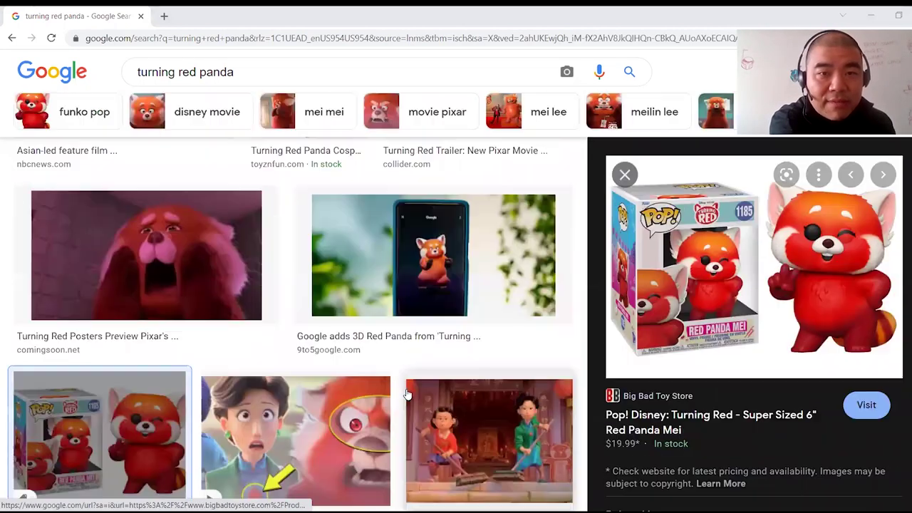
scroll(407, 395, "down", 4)
scroll(407, 398, "down", 3)
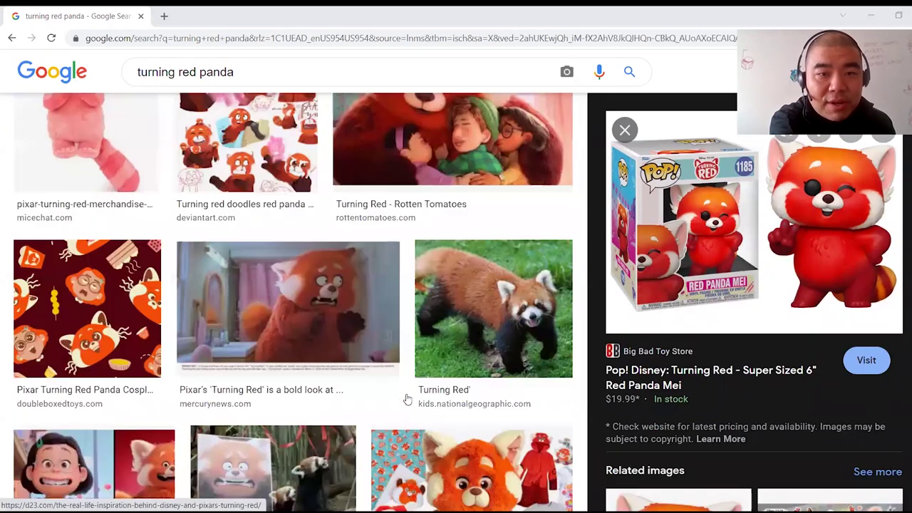
left_click(370, 287)
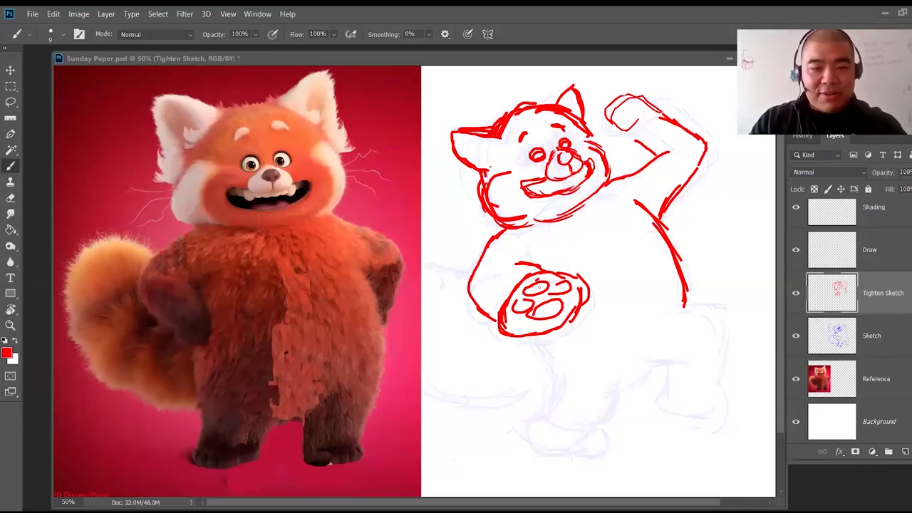
Step: Back in Photoshop, erase the padded paw and redraw it in red as an open hand with a palm and spread fingers
key("e")
mouse_move(536, 287)
left_mouse_down()
mouse_move(502, 329)
mouse_move(563, 298)
mouse_move(546, 306)
mouse_move(526, 297)
mouse_move(547, 285)
mouse_move(575, 285)
mouse_move(534, 330)
mouse_move(603, 302)
mouse_move(570, 317)
mouse_move(575, 252)
mouse_move(558, 285)
mouse_move(550, 263)
mouse_move(529, 253)
left_mouse_up()
key("b")
mouse_move(533, 290)
left_mouse_down()
mouse_move(486, 297)
mouse_move(520, 312)
left_mouse_up()
mouse_move(513, 314)
left_mouse_down()
mouse_move(489, 348)
mouse_move(576, 310)
mouse_move(521, 324)
left_mouse_up()
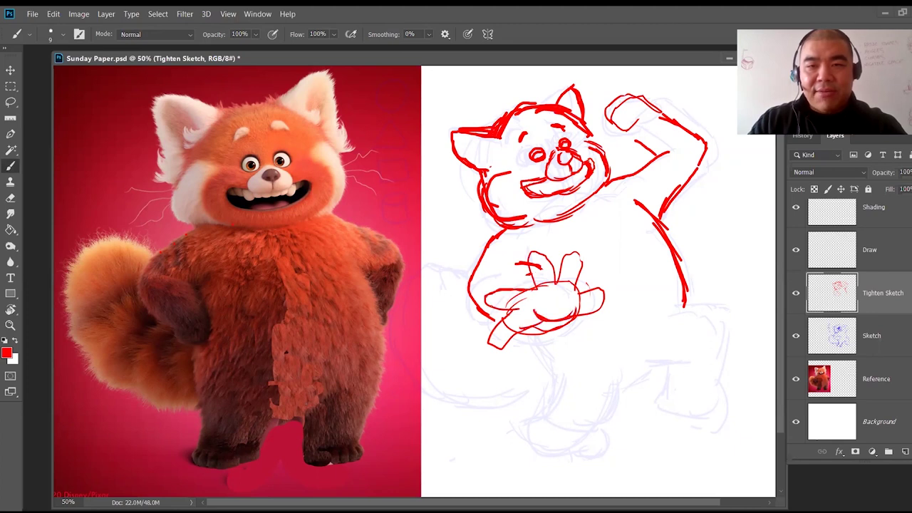
mouse_move(534, 288)
left_mouse_down()
mouse_move(521, 265)
mouse_move(556, 278)
mouse_move(548, 258)
mouse_move(573, 261)
left_mouse_up()
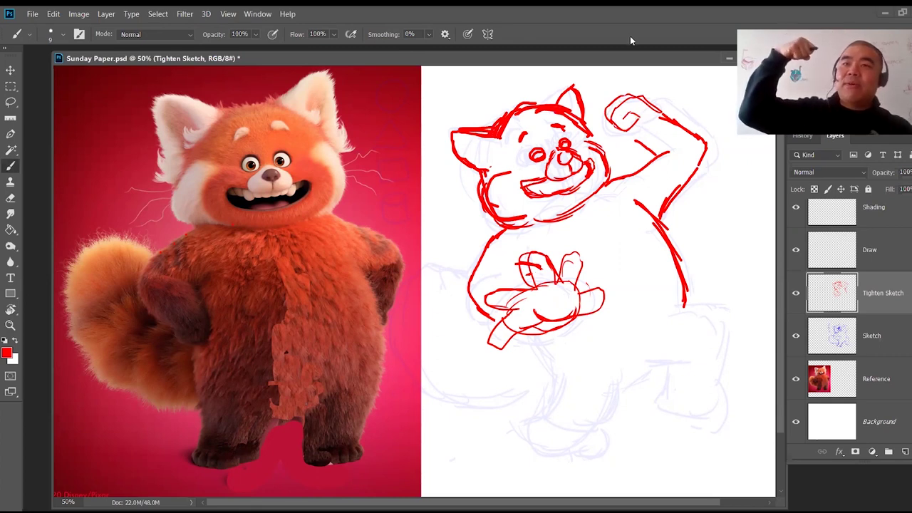
Step: Erase the rounded fist on the raised arm and redraw it as a clenched fist with separate folded fingers and a thumb
key("e")
mouse_move(650, 99)
left_mouse_down()
mouse_move(620, 123)
mouse_move(619, 97)
left_mouse_up()
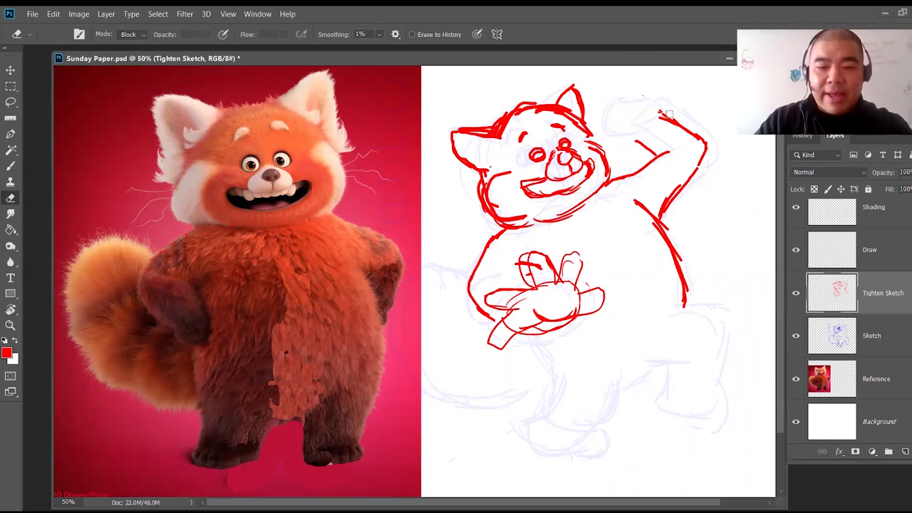
key("b")
mouse_move(650, 107)
left_mouse_down()
mouse_move(642, 94)
mouse_move(625, 97)
mouse_move(609, 134)
left_mouse_up()
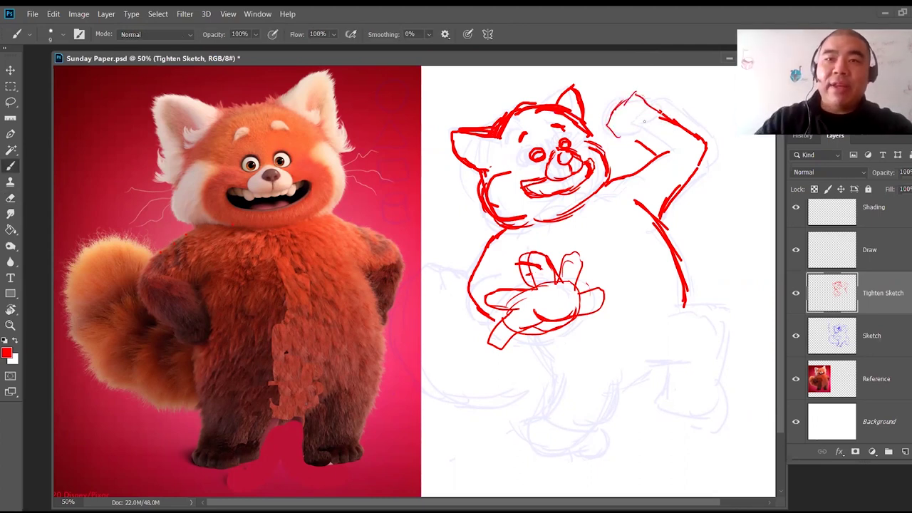
mouse_move(612, 111)
left_mouse_down()
mouse_move(624, 137)
mouse_move(646, 139)
mouse_move(624, 135)
left_mouse_up()
left_click_drag(642, 137, 657, 119)
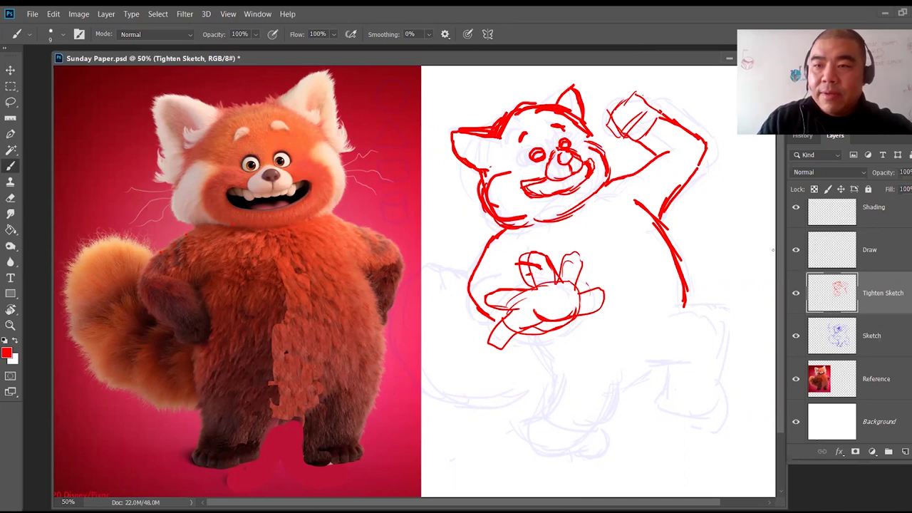
mouse_move(607, 114)
left_mouse_down()
mouse_move(613, 140)
mouse_move(625, 140)
mouse_move(615, 108)
mouse_move(640, 88)
mouse_move(665, 113)
left_mouse_up()
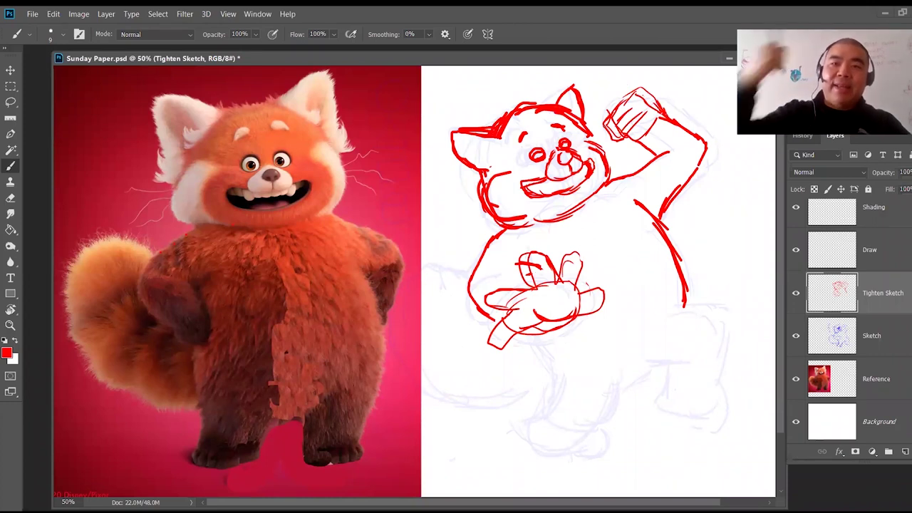
mouse_move(622, 144)
left_mouse_down()
mouse_move(642, 134)
mouse_move(660, 142)
mouse_move(666, 122)
left_mouse_up()
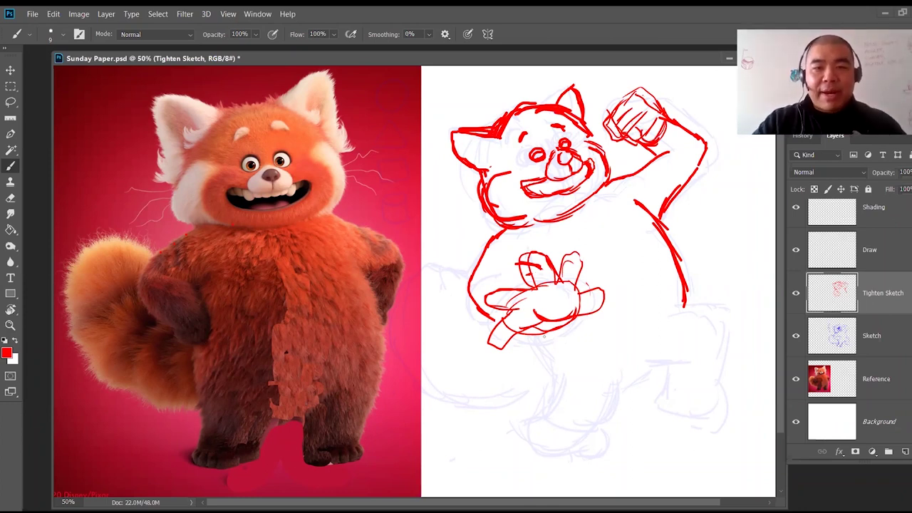
Step: Outline both sides of the standing leg in red and start the inner line of the other leg at the crotch
mouse_move(536, 340)
left_mouse_down()
mouse_move(553, 391)
mouse_move(551, 372)
mouse_move(544, 409)
left_mouse_up()
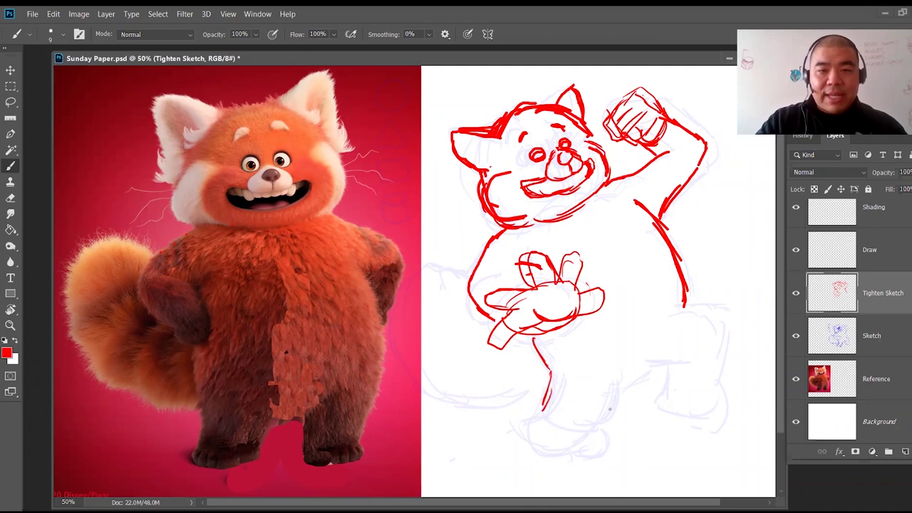
left_click_drag(604, 406, 590, 426)
left_click_drag(607, 370, 609, 397)
mouse_move(611, 365)
left_mouse_down()
mouse_move(611, 406)
mouse_move(649, 362)
left_mouse_up()
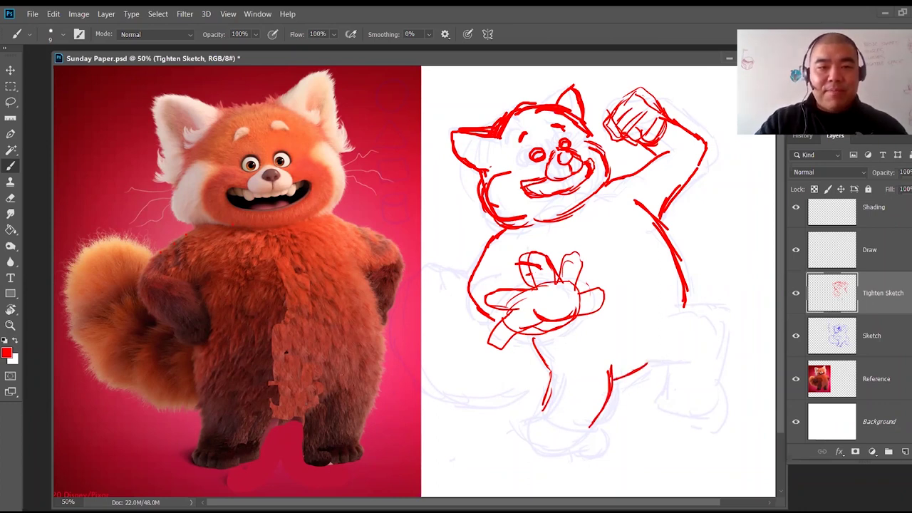
Step: Outline the bent leg in red from hip to ankle and close off the bottom of the standing leg
left_click_drag(646, 363, 681, 358)
mouse_move(677, 307)
left_mouse_down()
mouse_move(716, 308)
mouse_move(724, 361)
left_mouse_up()
left_click_drag(672, 362, 671, 379)
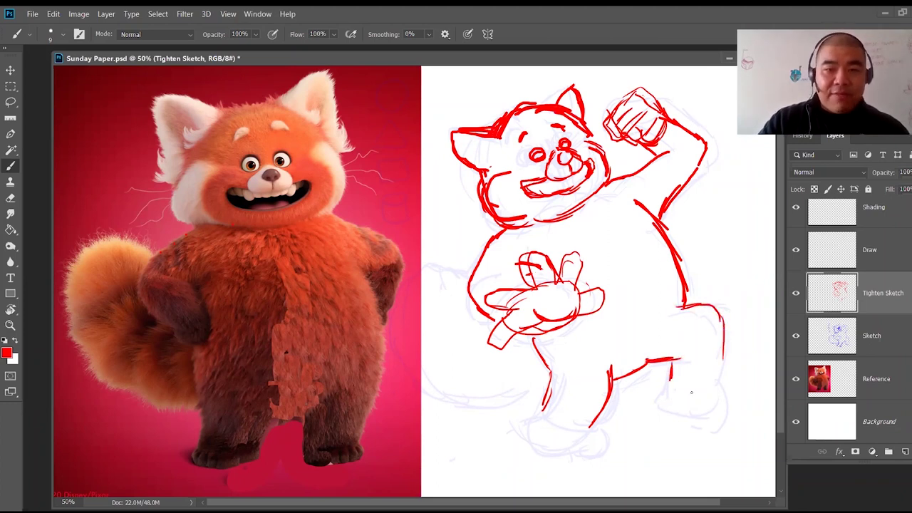
mouse_move(669, 384)
left_mouse_down()
mouse_move(680, 397)
mouse_move(714, 399)
left_mouse_up()
left_click_drag(721, 356, 703, 401)
left_click_drag(586, 426, 536, 427)
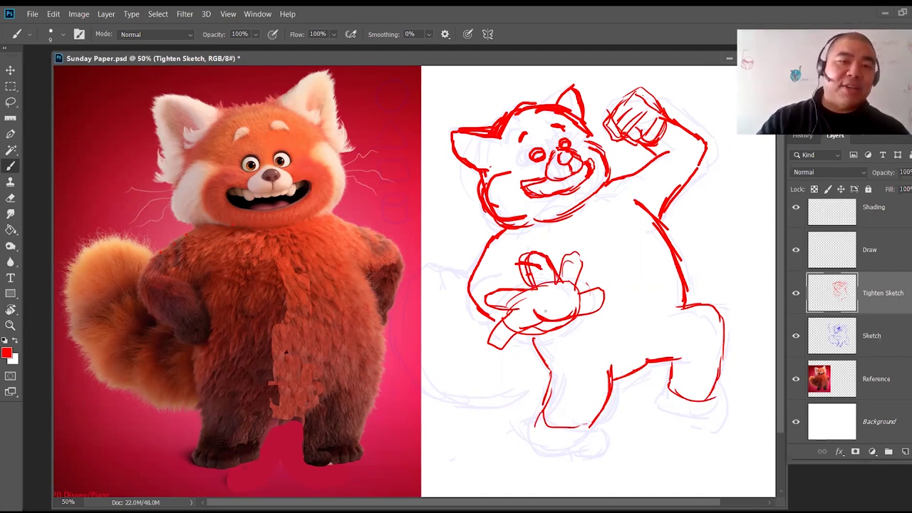
Step: Draw both feet in red below the legs, each with a row of rounded toes
mouse_move(589, 428)
left_mouse_down()
mouse_move(541, 450)
mouse_move(526, 425)
mouse_move(534, 415)
mouse_move(517, 438)
mouse_move(567, 455)
left_mouse_up()
mouse_move(665, 389)
left_mouse_down()
mouse_move(705, 419)
mouse_move(727, 402)
mouse_move(723, 393)
mouse_move(727, 416)
left_mouse_up()
mouse_move(554, 440)
left_mouse_down()
mouse_move(556, 450)
mouse_move(557, 436)
mouse_move(540, 450)
mouse_move(529, 437)
mouse_move(525, 454)
mouse_move(511, 432)
left_mouse_up()
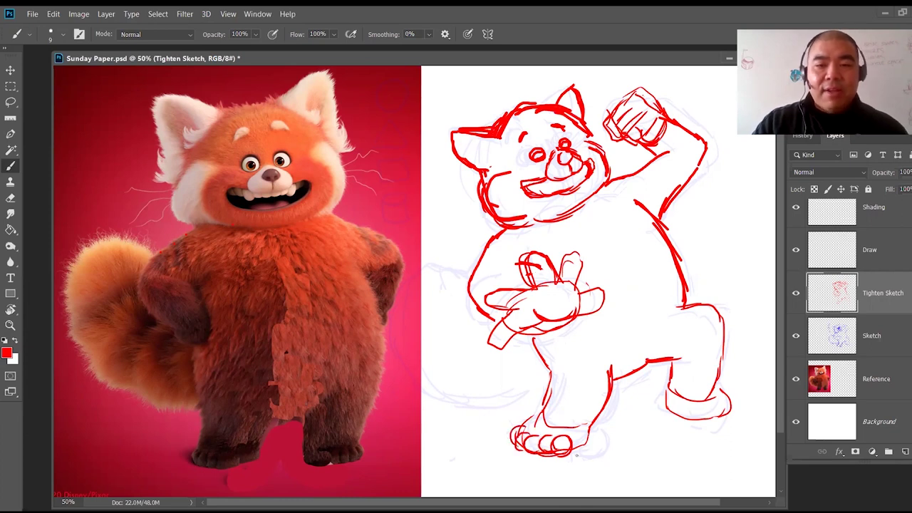
mouse_move(703, 408)
left_mouse_down()
mouse_move(717, 419)
mouse_move(700, 411)
left_mouse_up()
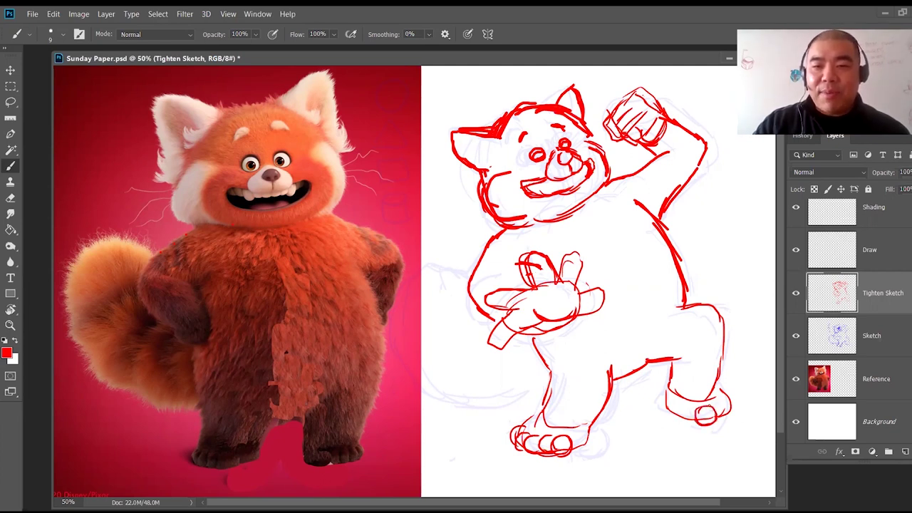
mouse_move(720, 407)
left_mouse_down()
mouse_move(716, 423)
mouse_move(737, 408)
left_mouse_up()
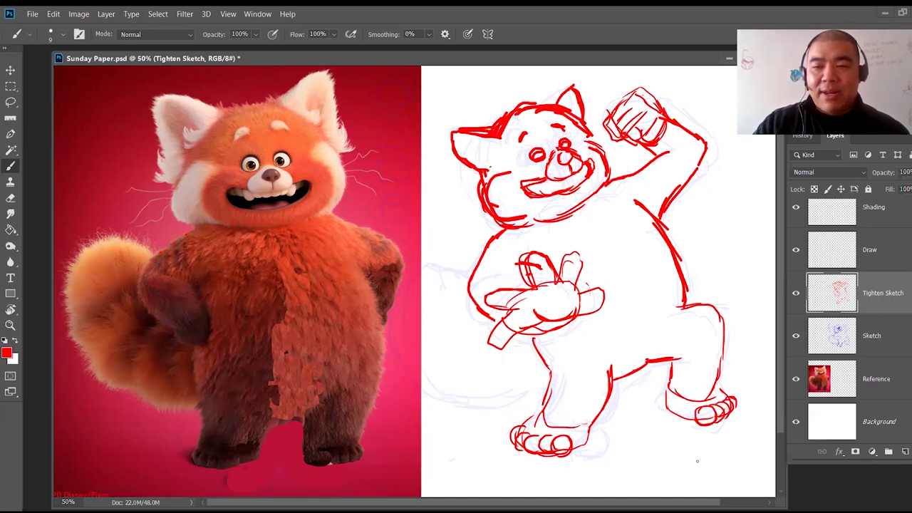
mouse_move(678, 473)
left_mouse_down()
mouse_move(675, 455)
mouse_move(695, 475)
mouse_move(725, 452)
mouse_move(720, 439)
mouse_move(703, 468)
left_mouse_up()
key("e")
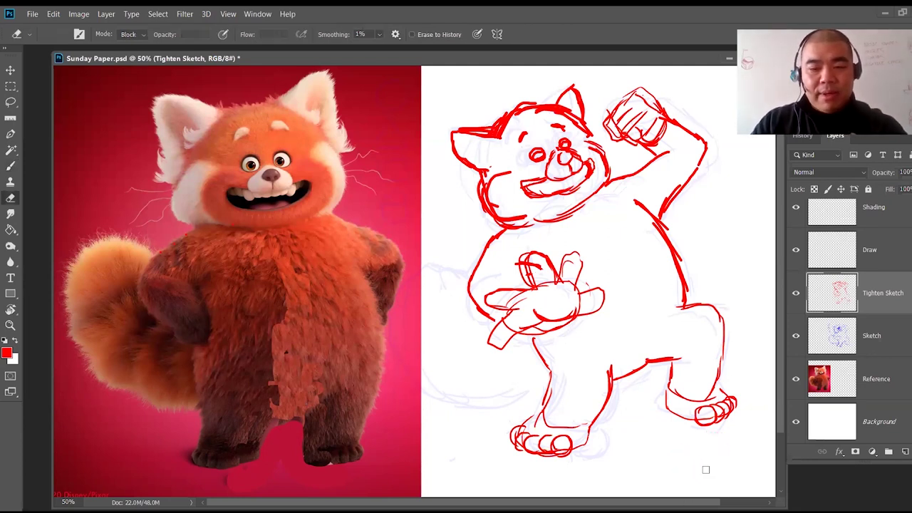
key("b")
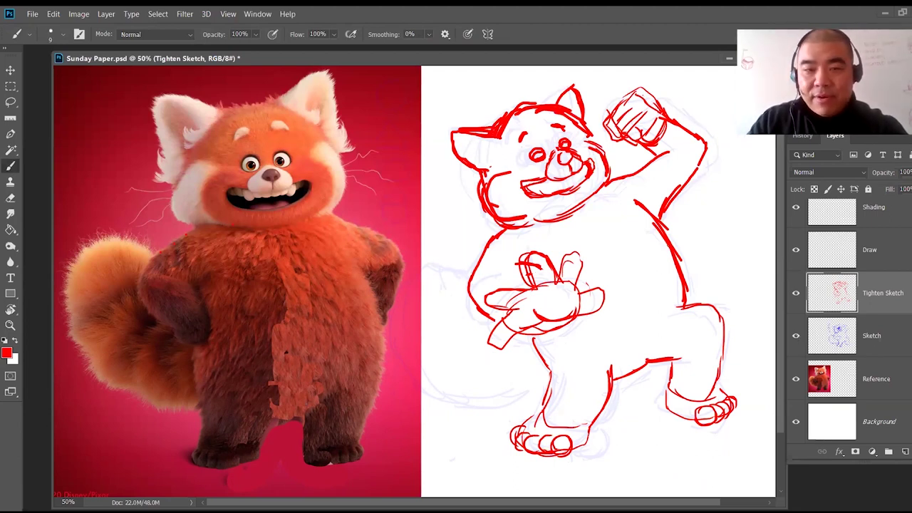
Step: Shift the whole Tighten Sketch drawing to the right and move the Sketch layer's drawing to line up beneath it
key("ctrl+a")
key("v")
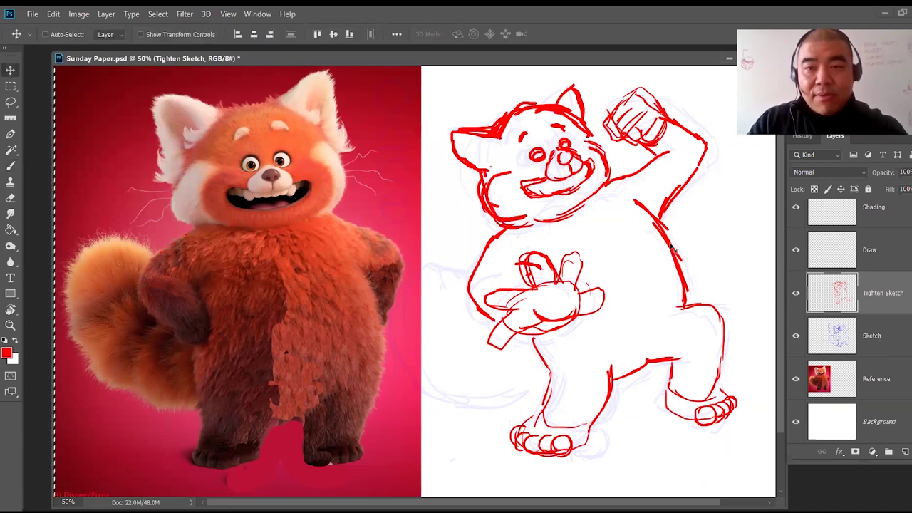
left_click_drag(671, 249, 708, 251)
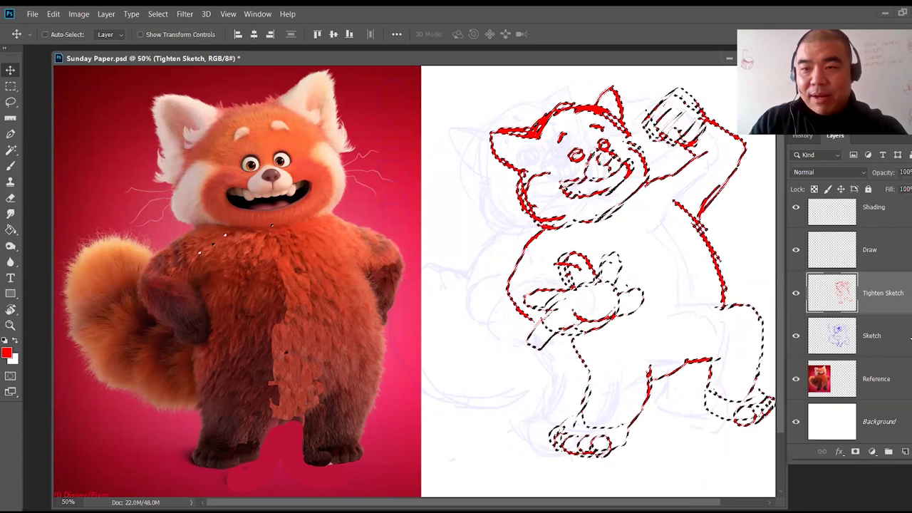
left_click(898, 338)
key("ctrl+d")
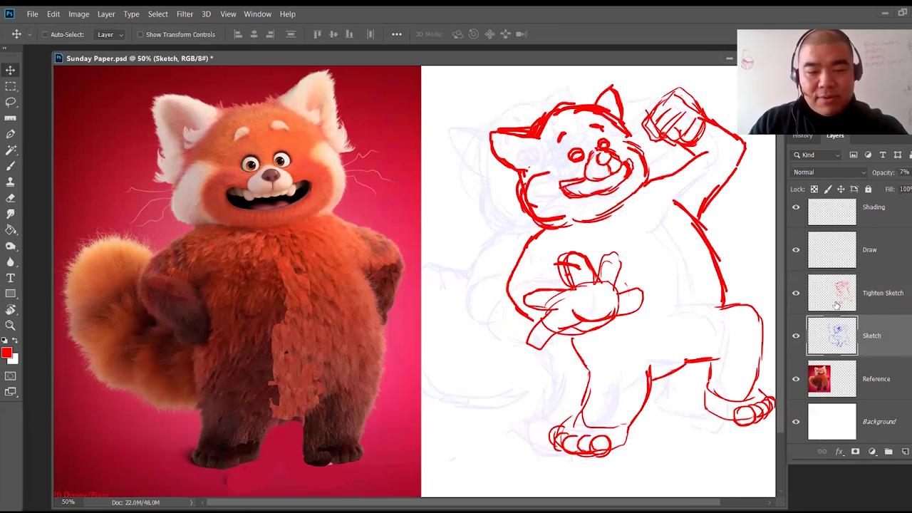
left_click_drag(510, 233, 556, 228)
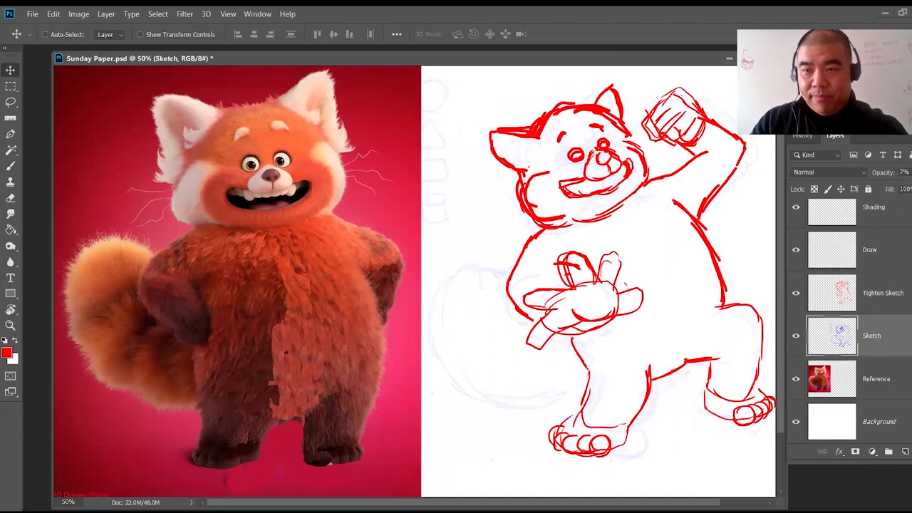
left_click(826, 286)
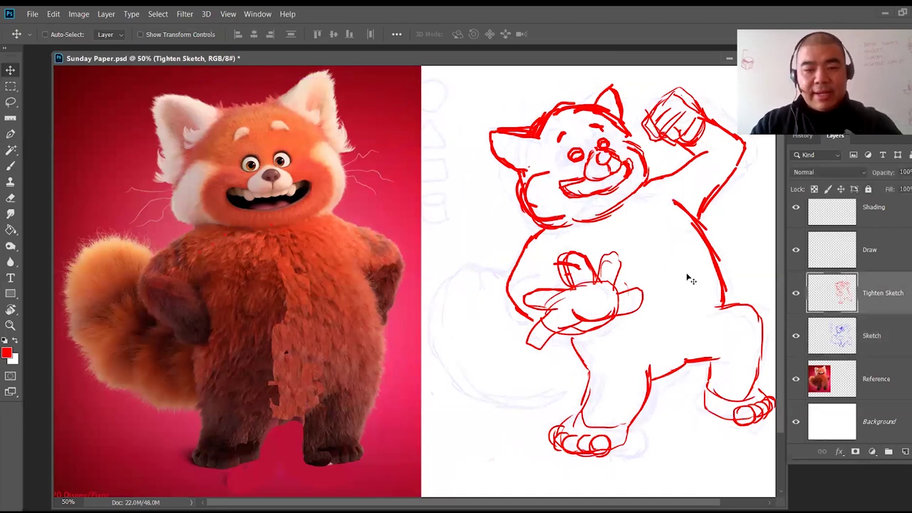
Step: Draw the large bushy tail in red on the Tighten Sketch layer, with curved stripes across it
key("b")
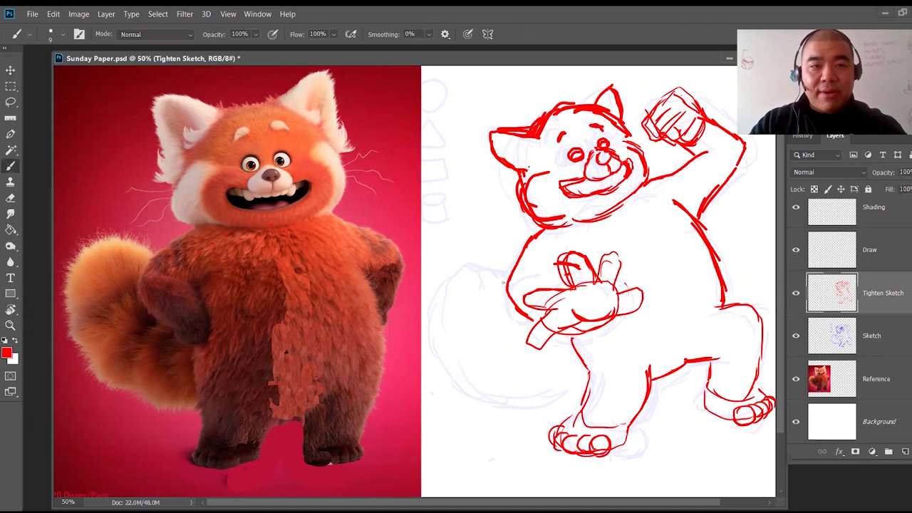
mouse_move(504, 278)
left_mouse_down()
mouse_move(450, 258)
mouse_move(432, 335)
mouse_move(461, 371)
mouse_move(546, 401)
mouse_move(575, 390)
mouse_move(509, 404)
mouse_move(449, 367)
left_mouse_up()
mouse_move(436, 338)
left_mouse_down()
mouse_move(479, 268)
mouse_move(493, 271)
mouse_move(429, 313)
mouse_move(496, 278)
left_mouse_up()
mouse_move(452, 352)
left_mouse_down()
mouse_move(493, 285)
mouse_move(454, 345)
left_mouse_up()
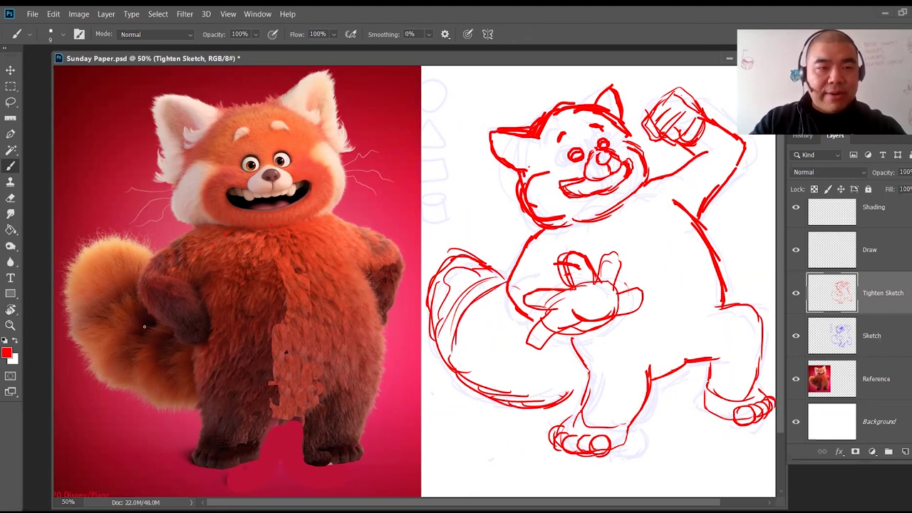
left_click_drag(482, 379, 509, 311)
left_click_drag(504, 365, 519, 315)
left_click_drag(527, 397, 541, 349)
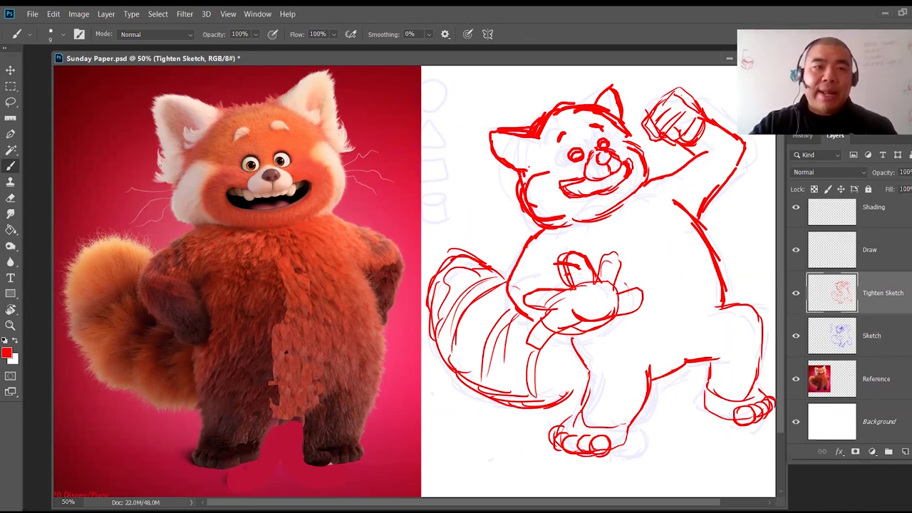
Step: Add the fur markings on both cheeks and the inner lines of the ear in red
left_click_drag(529, 164, 569, 215)
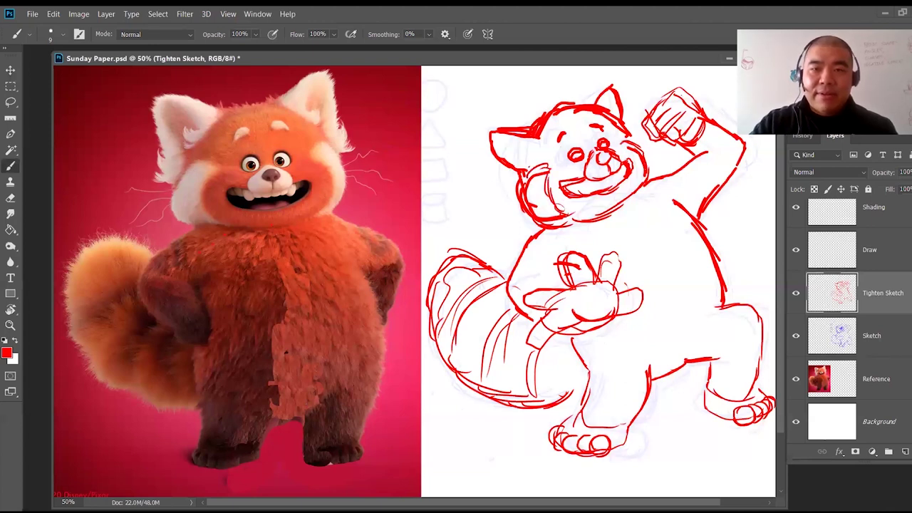
left_click_drag(503, 146, 516, 157)
left_click_drag(516, 148, 533, 166)
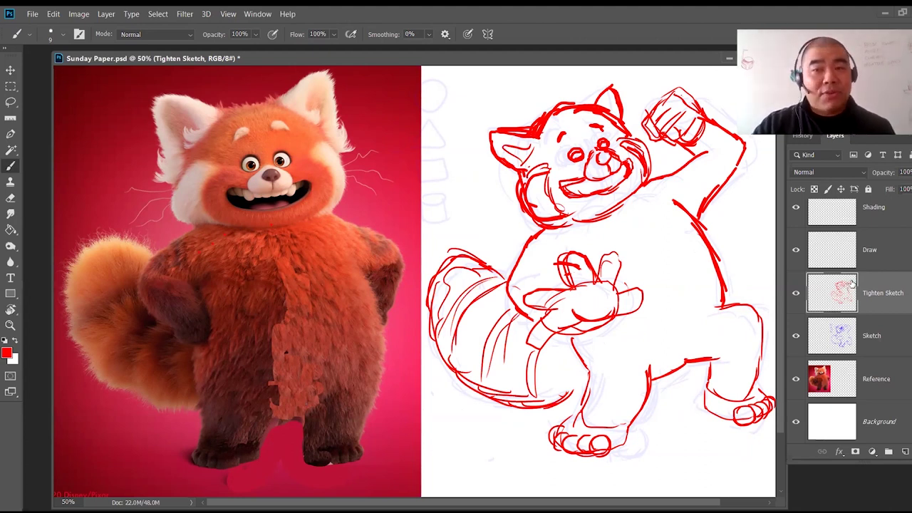
Step: Hide the Sketch layer, fade Tighten Sketch to a low opacity, and ready a black brush on the Draw layer at the head
left_click(797, 335)
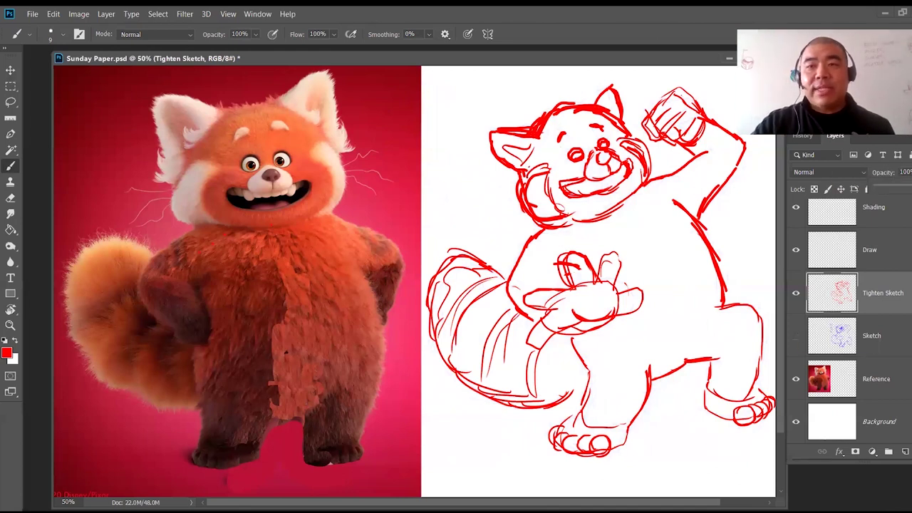
left_click_drag(910, 187, 882, 188)
left_click(898, 255)
left_click(894, 290)
left_click(886, 259)
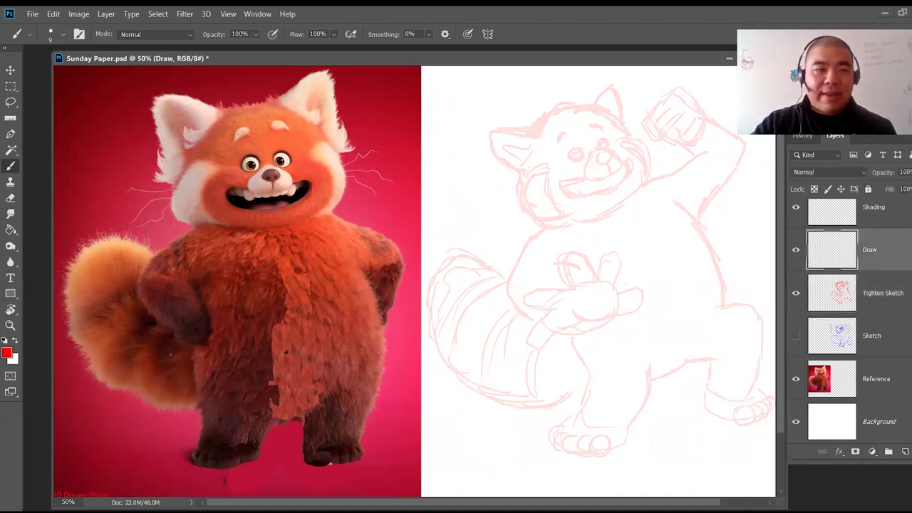
key("d")
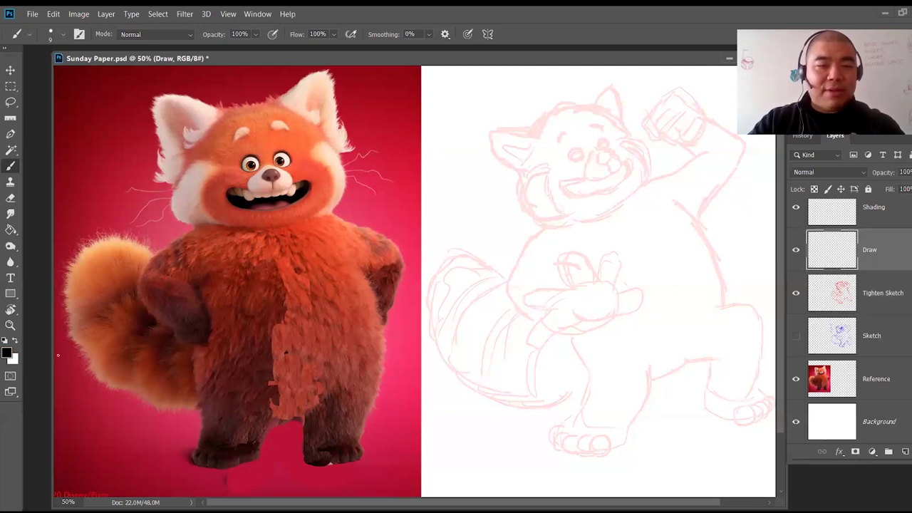
key("z")
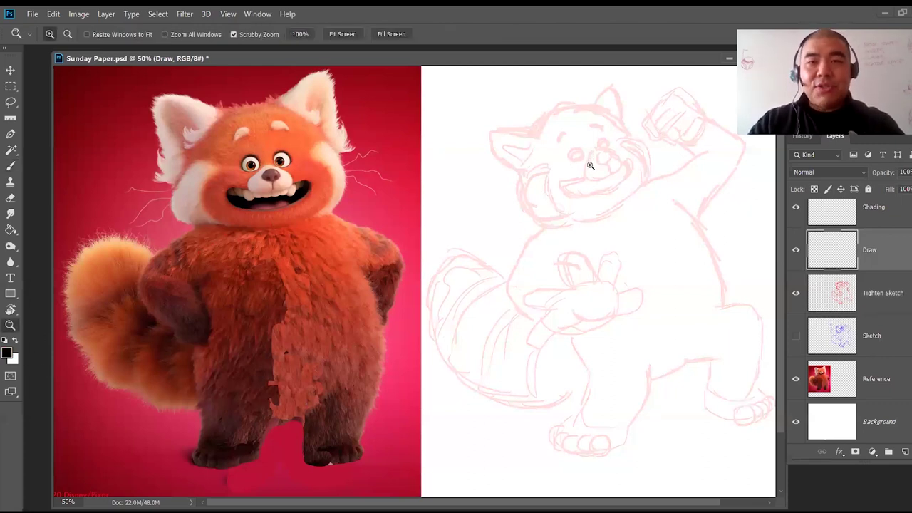
mouse_move(594, 171)
left_mouse_down()
mouse_move(602, 159)
mouse_move(592, 149)
mouse_move(619, 206)
mouse_move(628, 202)
left_mouse_up()
left_click(603, 202)
key("b")
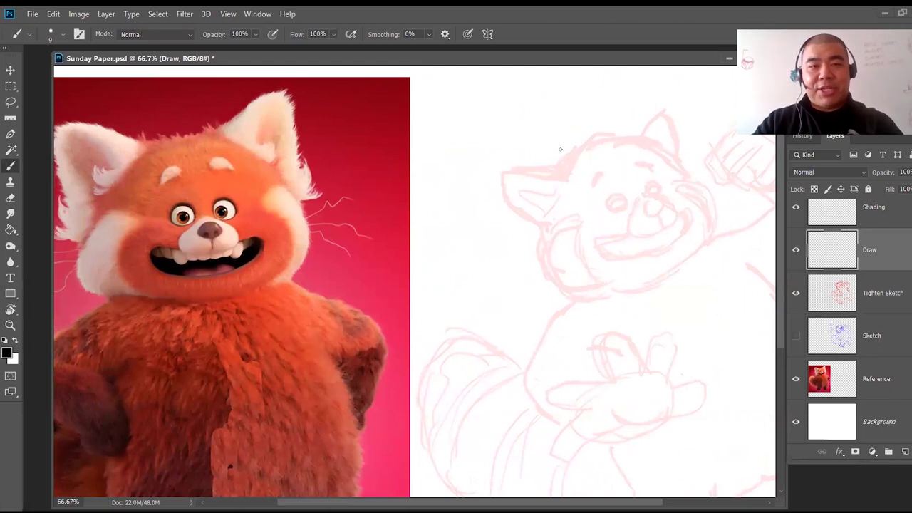
mouse_move(568, 150)
left_mouse_down()
mouse_move(555, 177)
mouse_move(557, 190)
mouse_move(575, 195)
mouse_move(539, 193)
mouse_move(590, 139)
left_mouse_up()
key("ctrl+z")
mouse_move(553, 183)
left_mouse_down()
mouse_move(614, 135)
mouse_move(642, 129)
left_mouse_up()
key("ctrl+z")
key("ctrl+z")
key("ctrl+z")
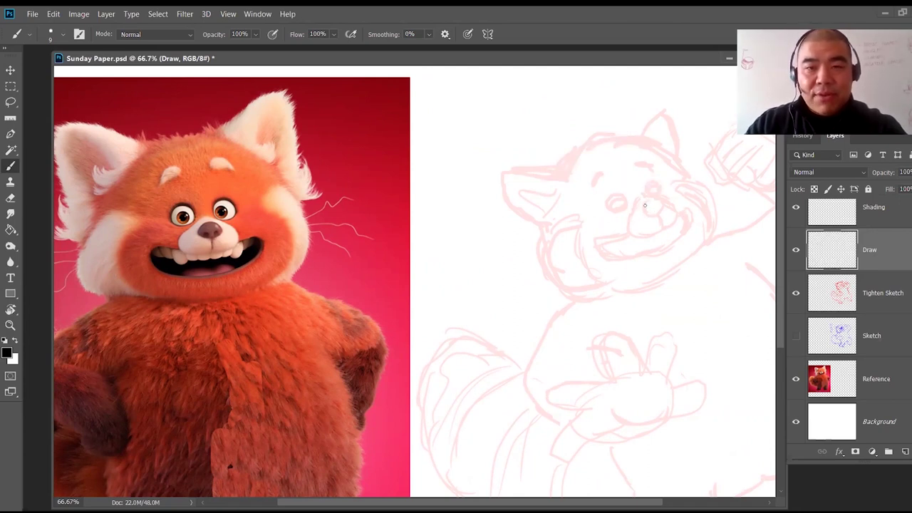
Step: Ink the nose and the rounded muzzle around it in black on the Draw layer
mouse_move(645, 205)
left_mouse_down()
mouse_move(656, 201)
mouse_move(663, 227)
left_mouse_up()
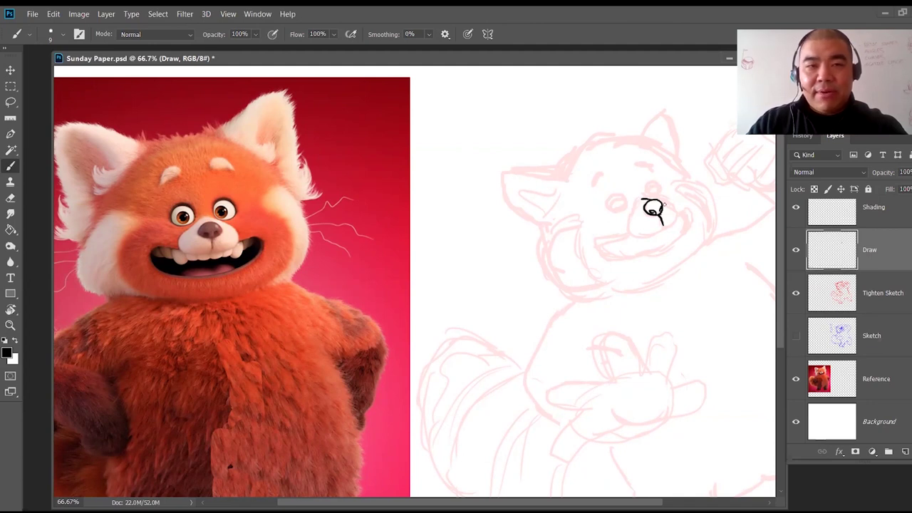
mouse_move(672, 211)
left_mouse_down()
mouse_move(674, 218)
mouse_move(629, 220)
mouse_move(625, 235)
mouse_move(642, 239)
mouse_move(666, 225)
mouse_move(630, 217)
mouse_move(639, 236)
mouse_move(652, 235)
mouse_move(674, 213)
left_mouse_up()
key("ctrl+z")
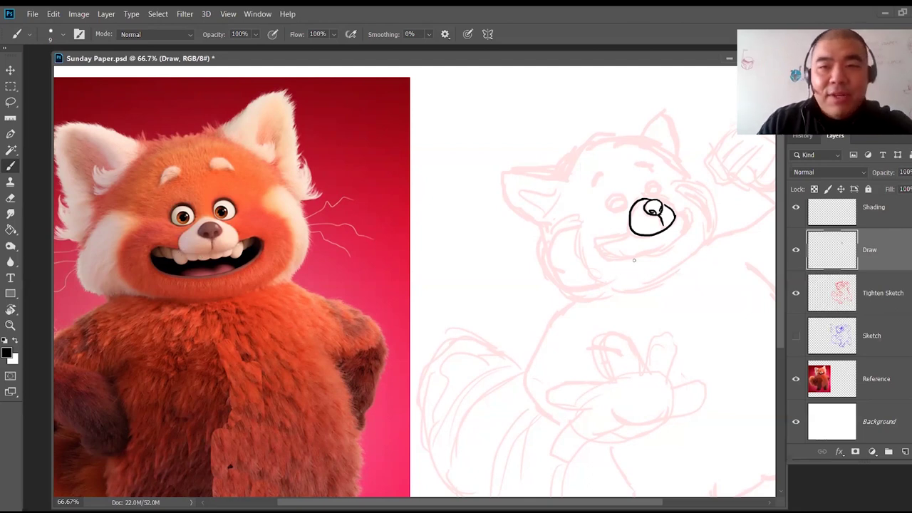
left_click_drag(673, 226, 618, 248)
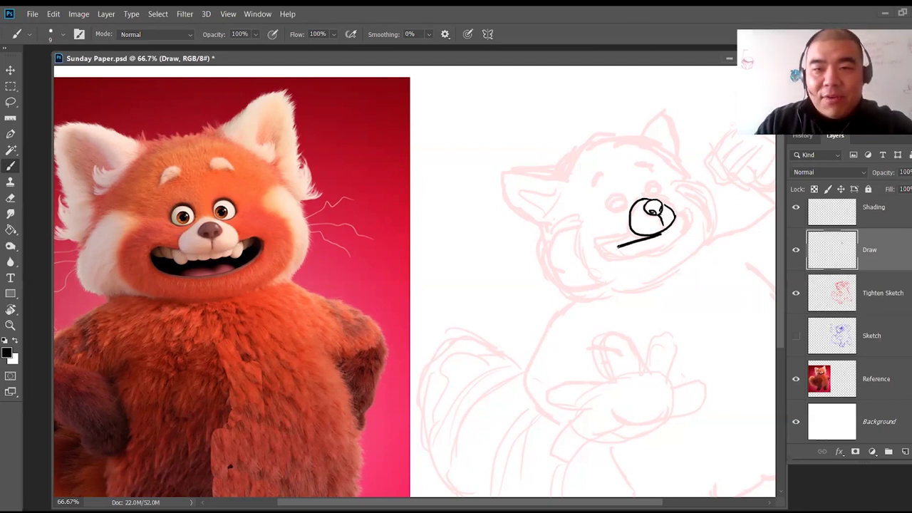
key("ctrl+z")
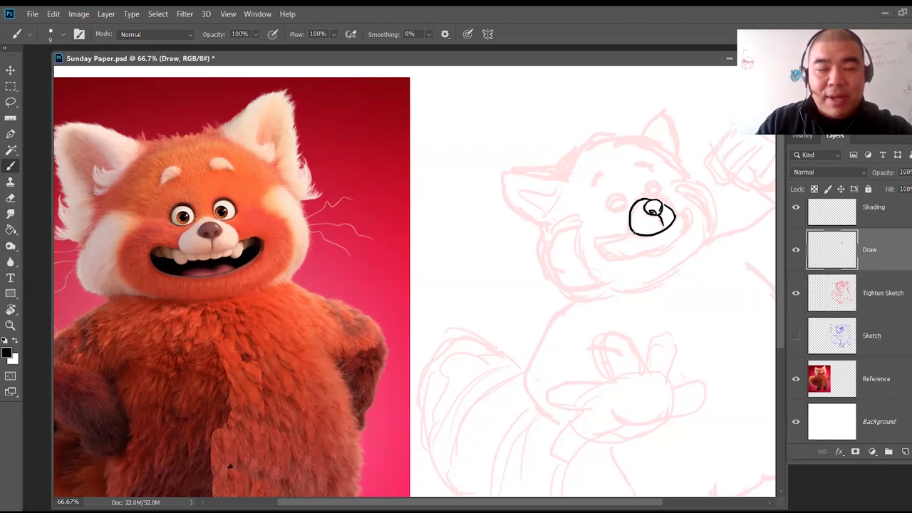
left_click_drag(627, 234, 614, 237)
mouse_move(601, 244)
left_mouse_down()
mouse_move(614, 260)
mouse_move(632, 260)
mouse_move(668, 244)
left_mouse_up()
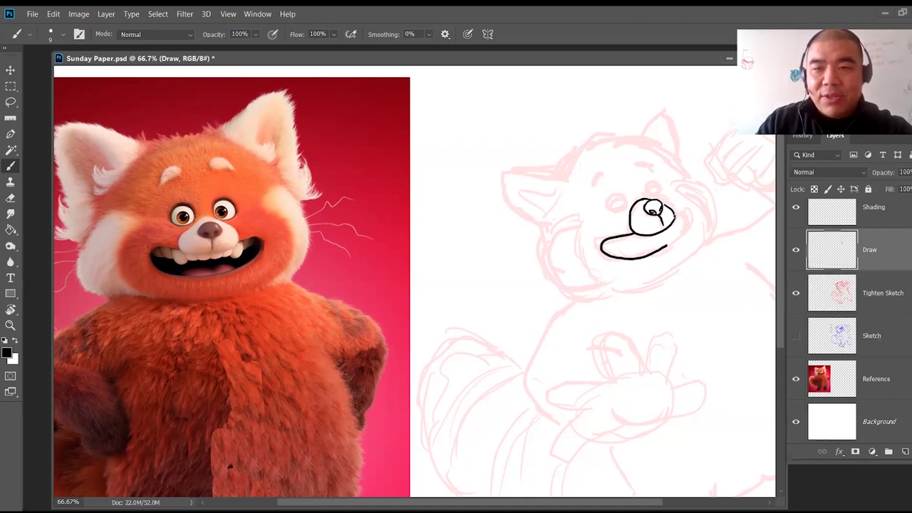
mouse_move(675, 214)
left_mouse_down()
mouse_move(689, 228)
mouse_move(671, 242)
left_mouse_up()
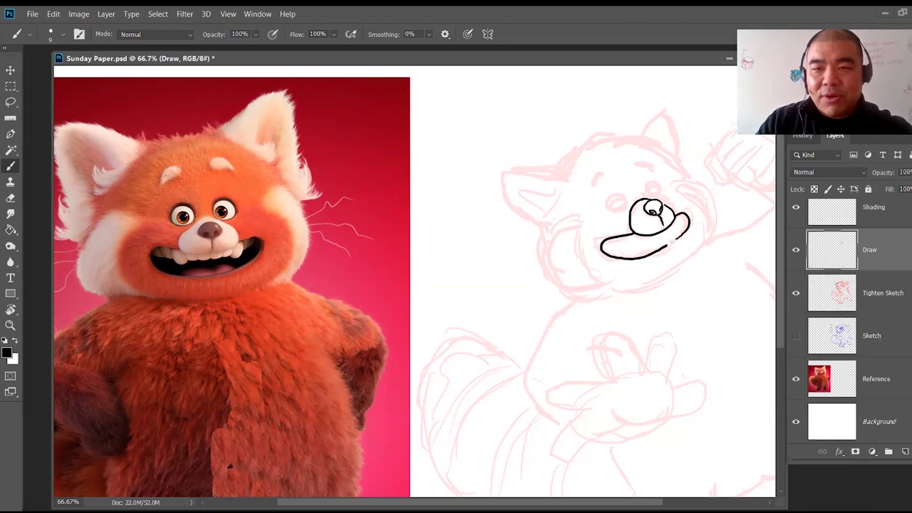
key("ctrl+z")
key("ctrl+z")
key("ctrl+z")
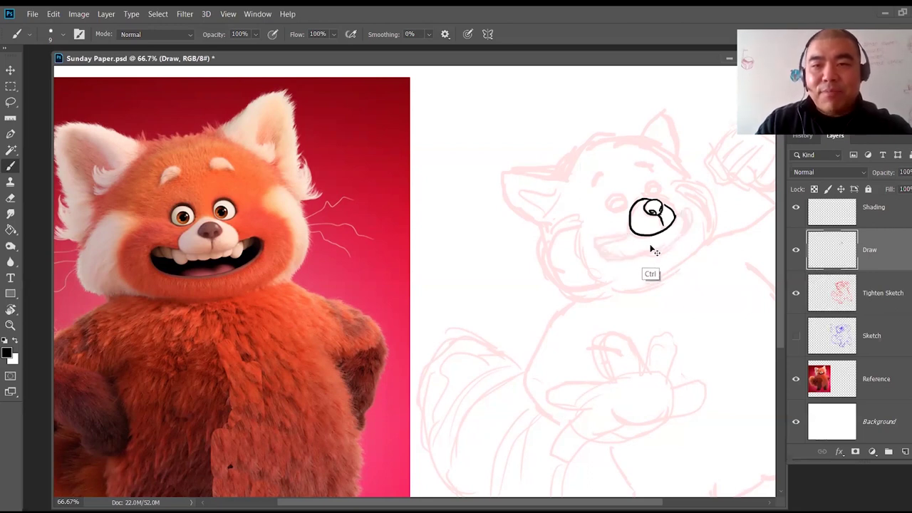
mouse_move(619, 230)
left_mouse_down()
mouse_move(596, 231)
mouse_move(594, 241)
mouse_move(643, 257)
left_mouse_up()
mouse_move(675, 212)
left_mouse_down()
mouse_move(690, 220)
mouse_move(680, 240)
mouse_move(640, 257)
left_mouse_up()
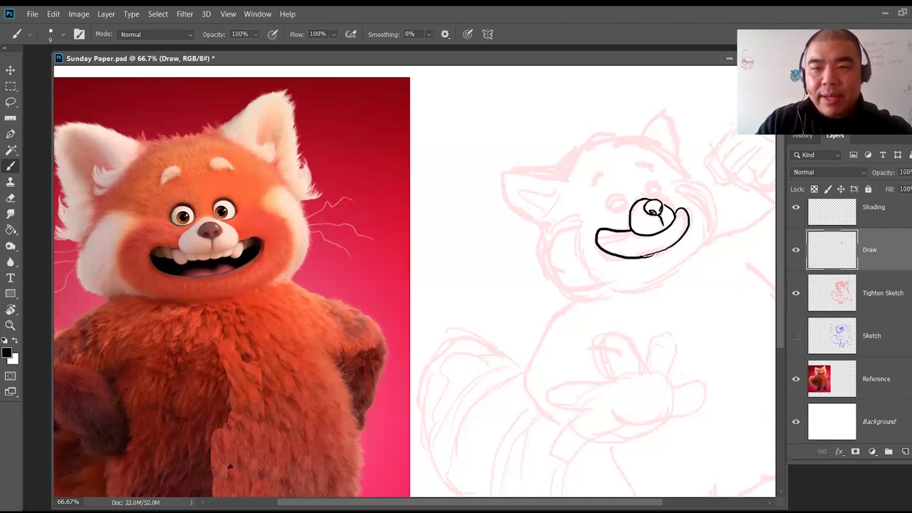
key("ctrl+z")
key("ctrl+z")
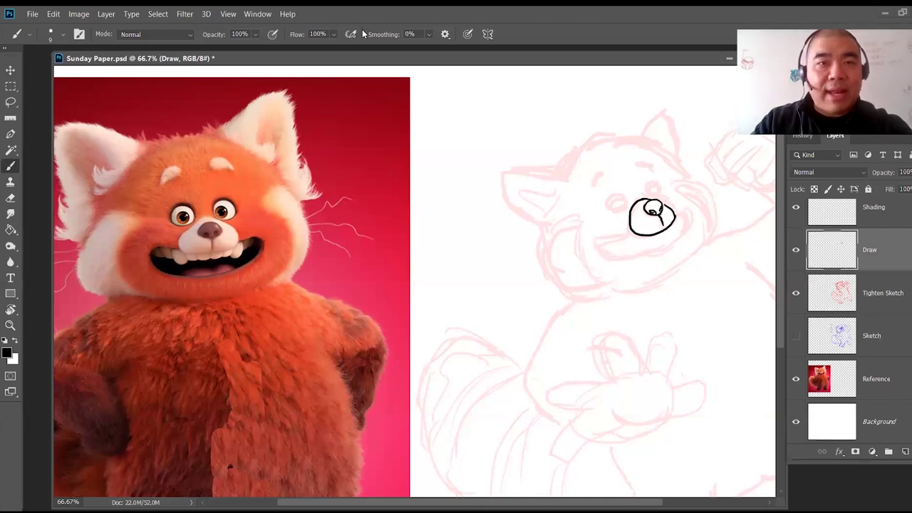
Step: Set the brush smoothing to 23% and ink the outline of the open smiling mouth beneath the muzzle
left_click(428, 34)
left_click_drag(441, 49, 443, 49)
left_click(631, 231)
mouse_move(631, 232)
left_mouse_down()
mouse_move(595, 235)
mouse_move(608, 258)
mouse_move(652, 259)
mouse_move(687, 226)
mouse_move(676, 209)
left_mouse_up()
key("ctrl+z")
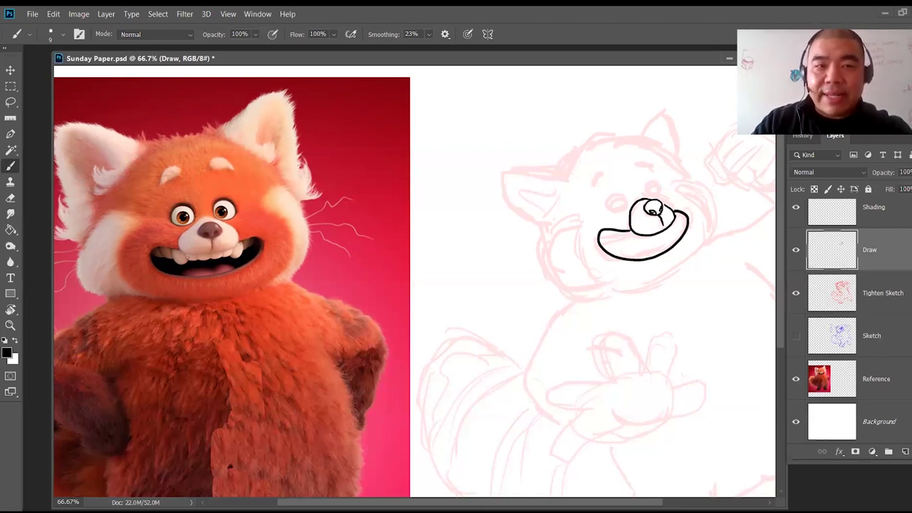
mouse_move(171, 260)
left_mouse_down()
mouse_move(184, 234)
mouse_move(230, 228)
mouse_move(225, 256)
mouse_move(249, 242)
left_mouse_up()
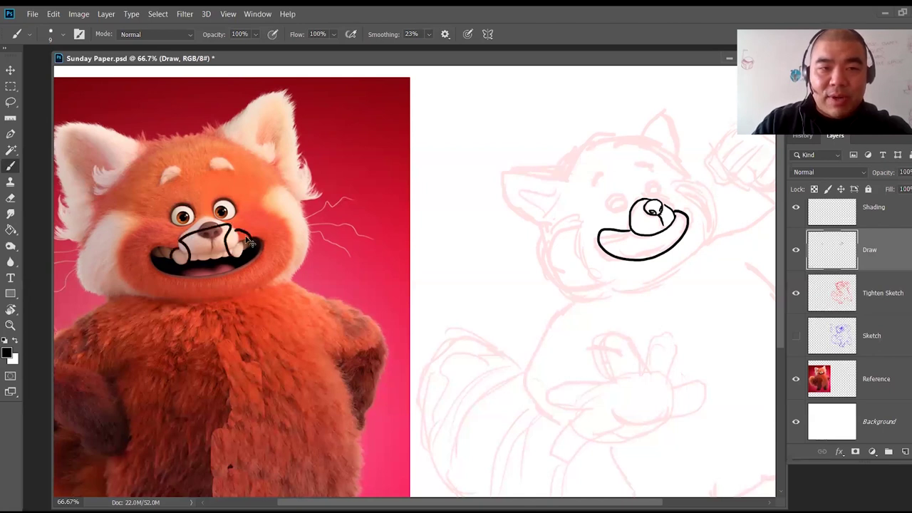
key("ctrl+z")
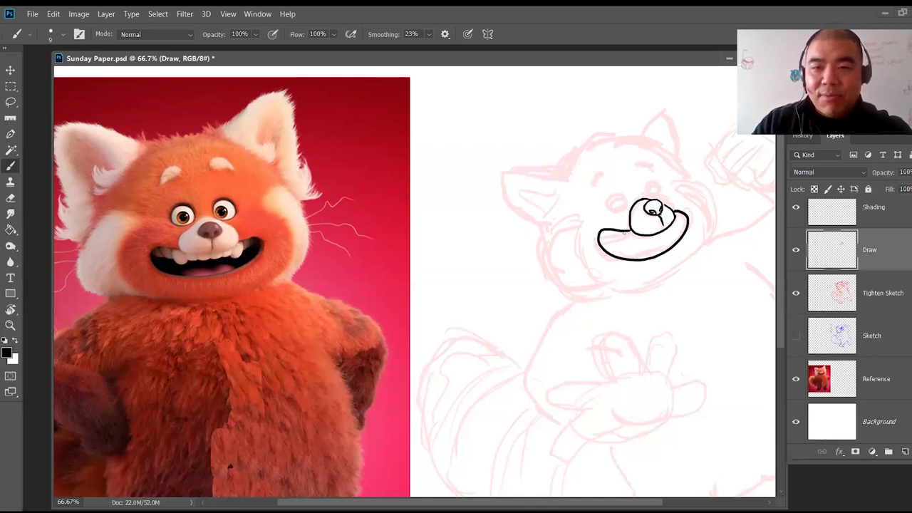
Step: Ink the fangs, the small teeth between and beside them, and the tongue inside the open mouth
left_click_drag(633, 244, 677, 214)
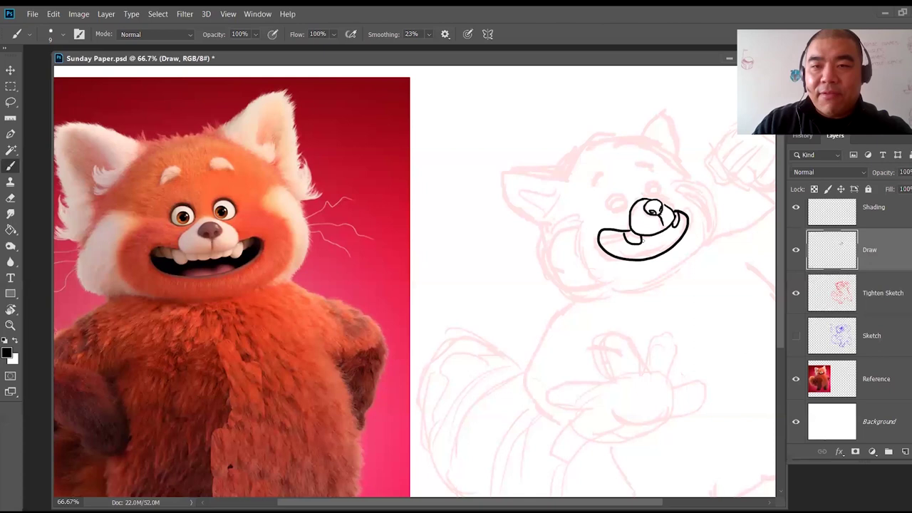
left_click_drag(648, 241, 670, 226)
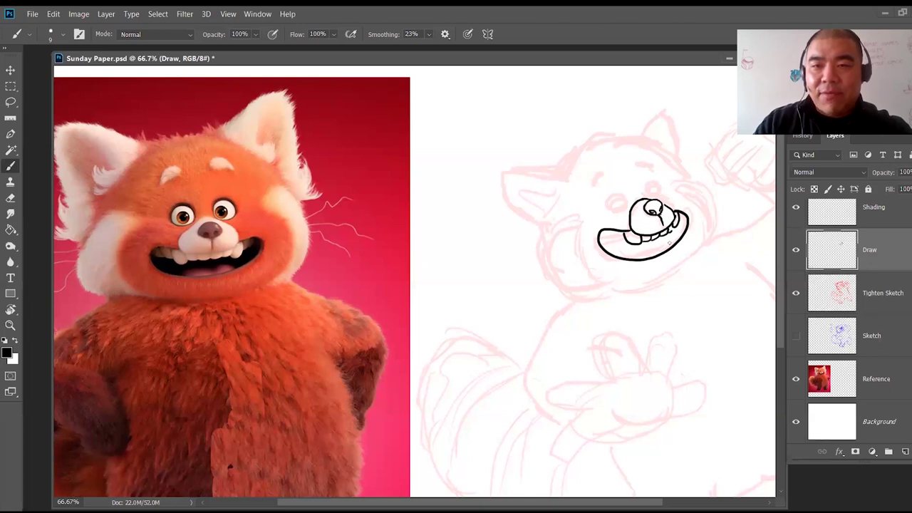
left_click_drag(614, 229, 626, 238)
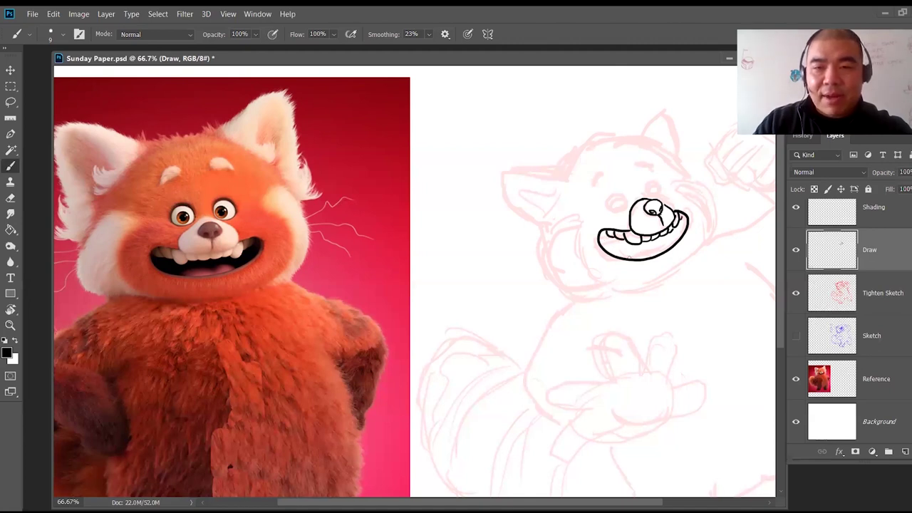
left_click_drag(633, 254, 675, 240)
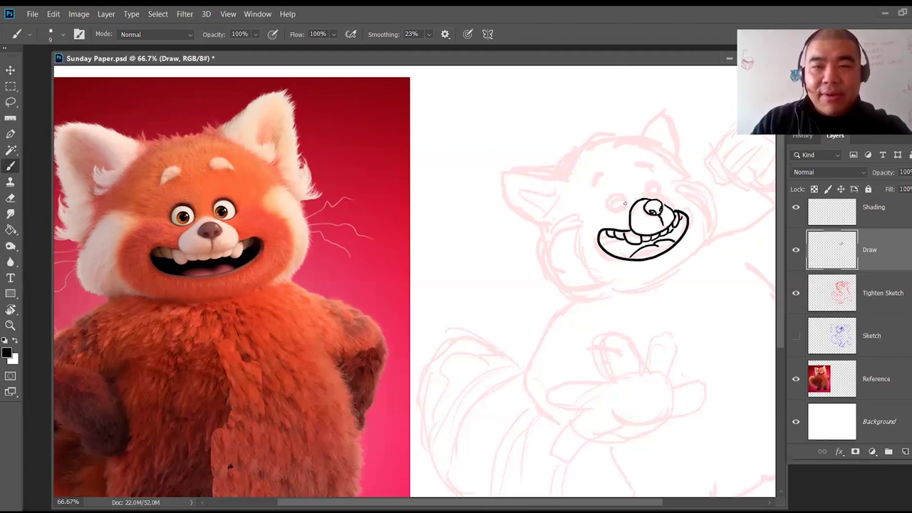
Step: Ink both round eyes with inner irises, then add dark pupils with small highlights
mouse_move(626, 205)
left_mouse_down()
mouse_move(613, 193)
mouse_move(608, 203)
mouse_move(625, 207)
left_mouse_up()
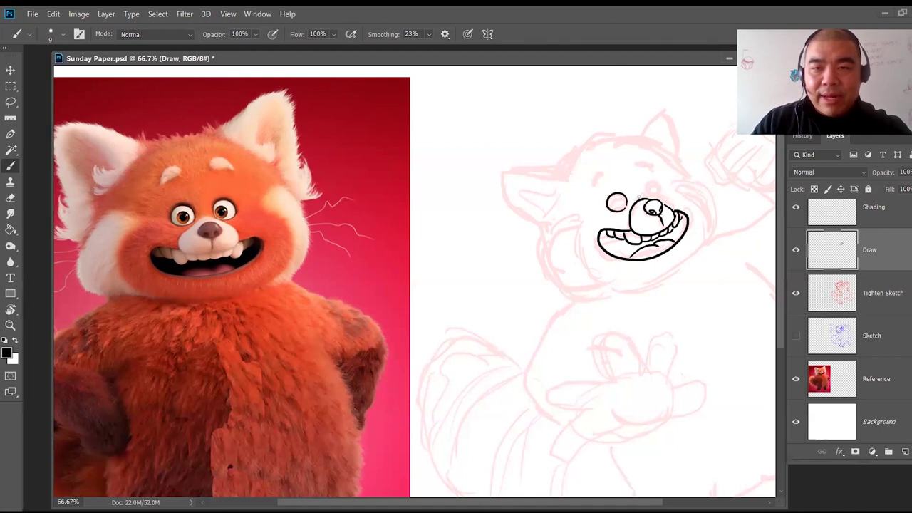
mouse_move(647, 187)
left_mouse_down()
mouse_move(661, 194)
mouse_move(650, 198)
left_mouse_up()
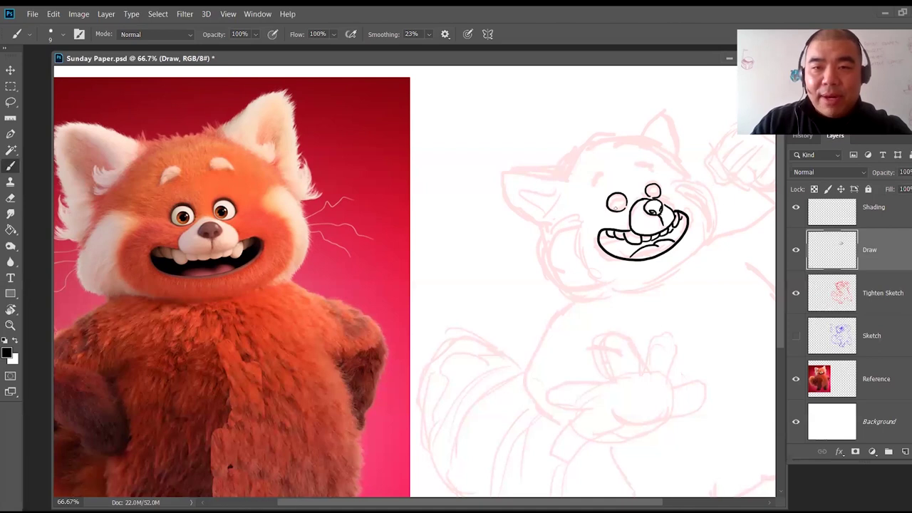
mouse_move(614, 208)
left_mouse_down()
mouse_move(612, 200)
mouse_move(621, 199)
mouse_move(615, 208)
left_mouse_up()
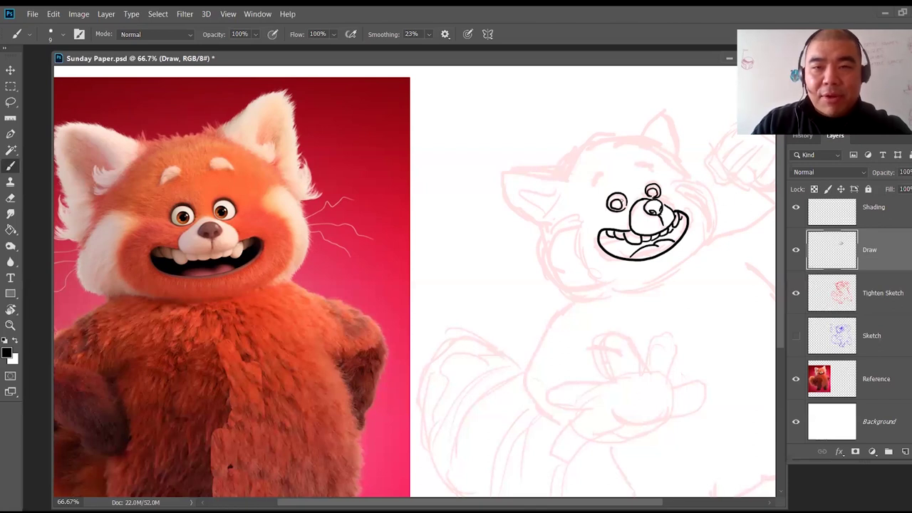
key("z")
left_click_drag(646, 192, 709, 131)
mouse_move(574, 187)
left_mouse_down()
mouse_move(426, 209)
mouse_move(408, 248)
mouse_move(417, 241)
mouse_move(405, 248)
left_mouse_up()
key("b")
mouse_move(529, 208)
left_mouse_down()
mouse_move(519, 206)
mouse_move(527, 213)
left_mouse_up()
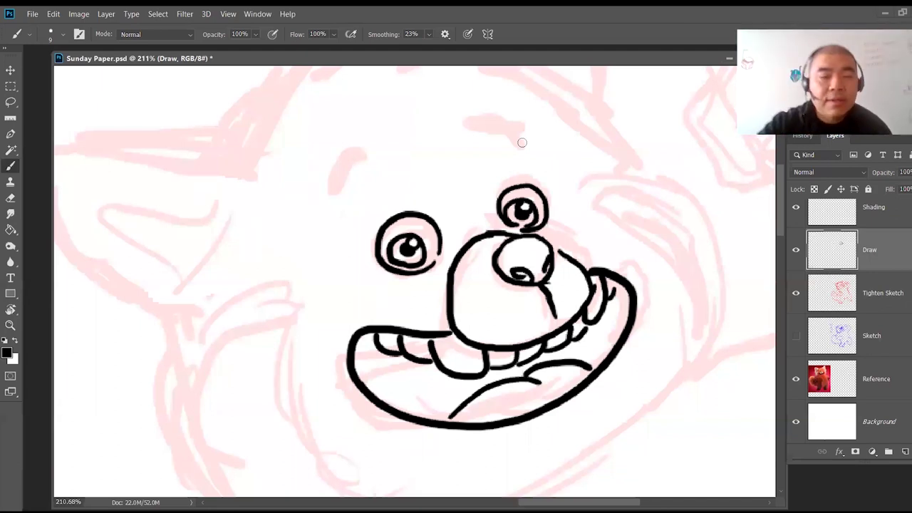
Step: Set the brush smoothing to 8% with the whole head in view
key("z")
left_click_drag(576, 230, 528, 292)
mouse_move(544, 268)
left_mouse_down()
mouse_move(606, 257)
mouse_move(600, 262)
mouse_move(598, 228)
mouse_move(613, 225)
left_mouse_up()
key("b")
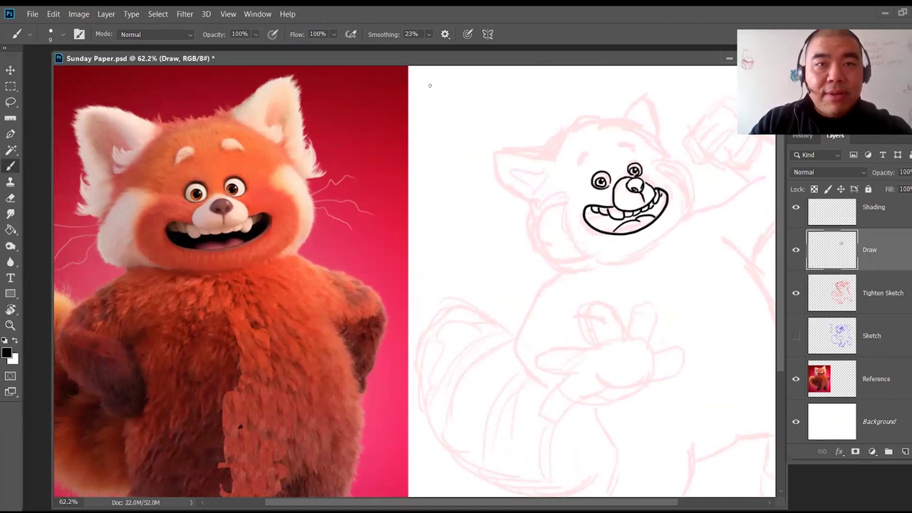
left_click_drag(429, 34, 425, 48)
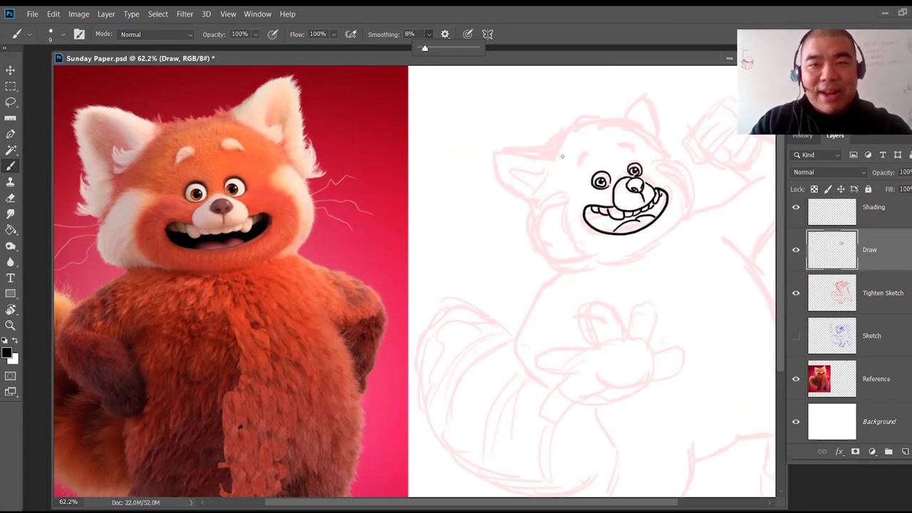
left_click(587, 163)
mouse_move(589, 162)
left_mouse_down()
mouse_move(625, 151)
mouse_move(620, 164)
left_mouse_up()
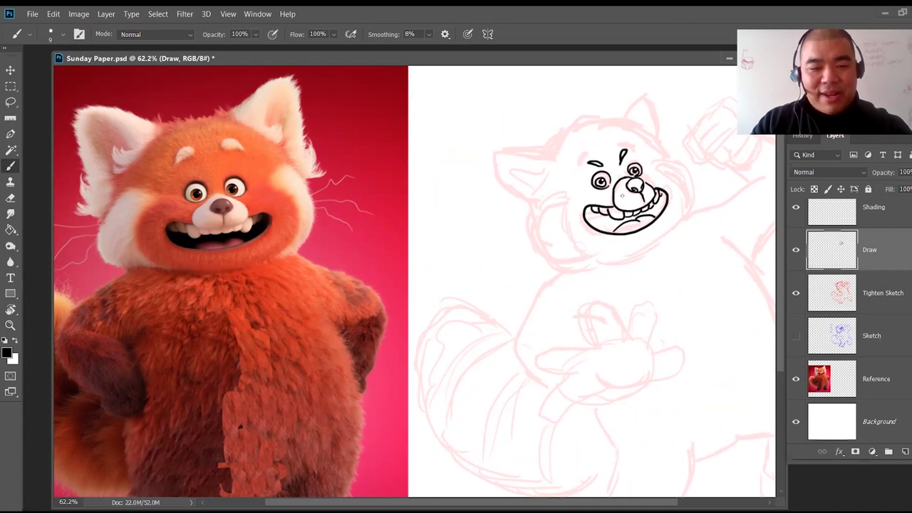
key("ctrl+z")
key("ctrl+z")
mouse_move(595, 164)
left_mouse_down()
mouse_move(610, 171)
mouse_move(590, 163)
mouse_move(634, 150)
left_mouse_up()
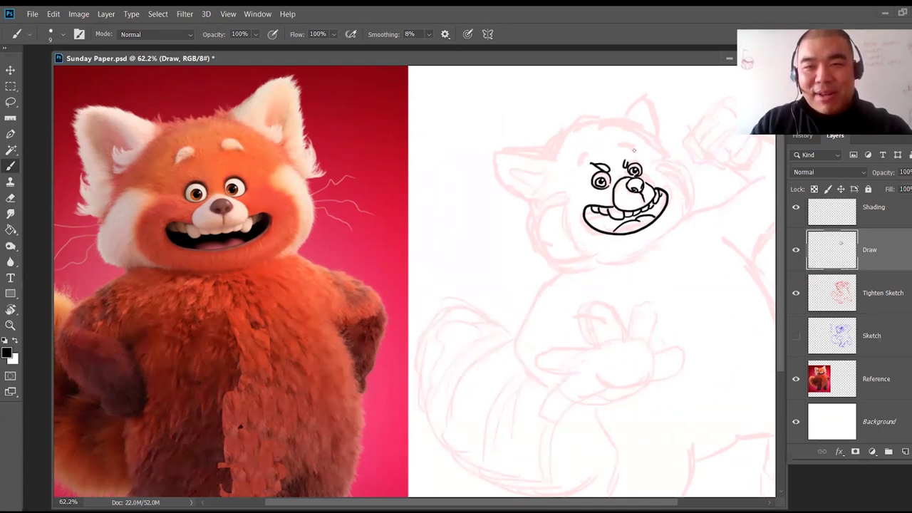
key("ctrl+z")
key("ctrl+z")
key("ctrl+z")
key("ctrl+z")
key("ctrl+z")
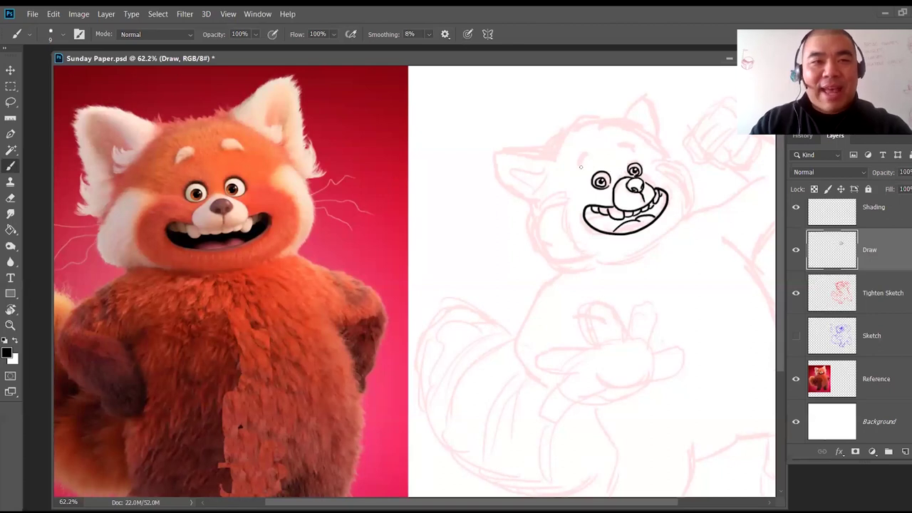
Step: Ink the two raised eyebrows above the eyes and the top edge of the left ear with short fur strokes
mouse_move(583, 152)
left_mouse_down()
mouse_move(579, 165)
mouse_move(631, 148)
left_mouse_up()
left_click_drag(574, 253, 567, 244)
key("z")
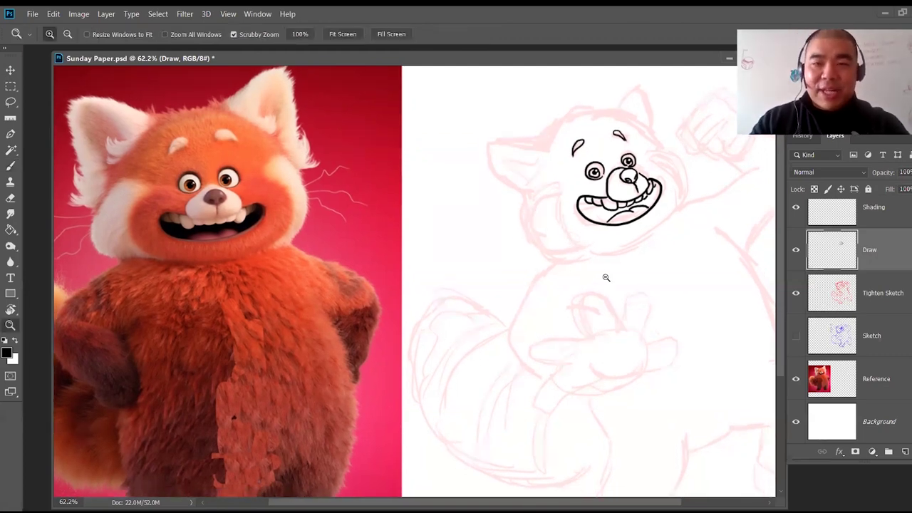
left_click_drag(607, 275, 601, 286)
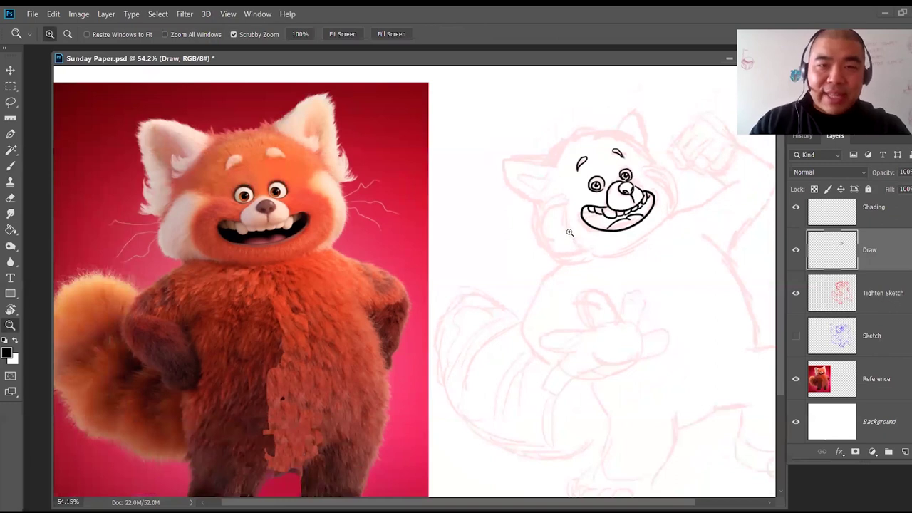
mouse_move(622, 262)
left_mouse_down()
mouse_move(633, 245)
mouse_move(625, 232)
left_mouse_up()
left_click(633, 249)
key("b")
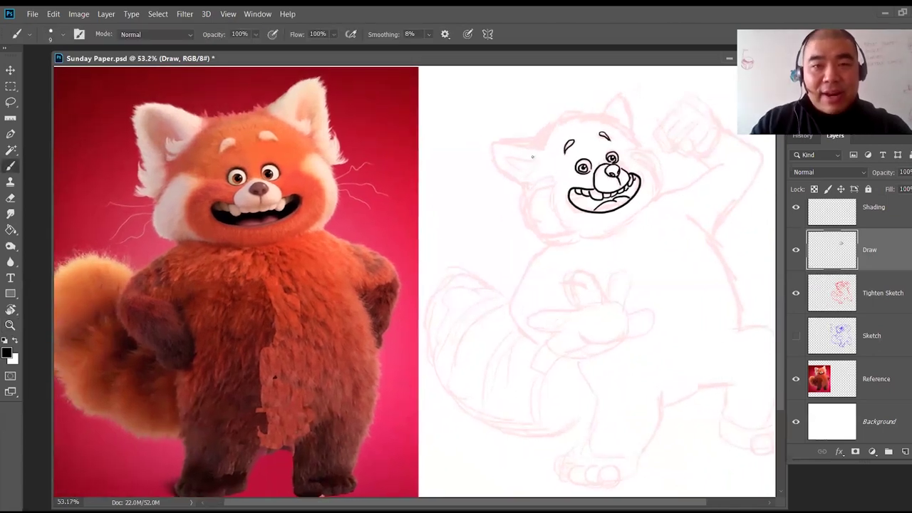
left_click_drag(493, 142, 538, 139)
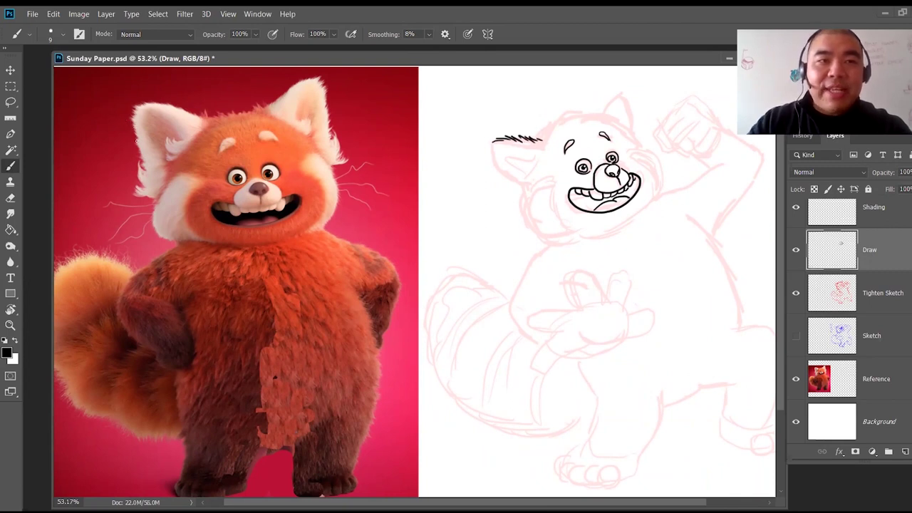
Step: Draw fur-direction arrows pointing outward around the reference character's head, ears, cheeks and right-hand shoulder and arm
left_click_drag(114, 122, 131, 145)
mouse_move(138, 91)
left_mouse_down()
mouse_move(161, 95)
mouse_move(152, 99)
left_mouse_up()
mouse_move(214, 112)
left_mouse_down()
mouse_move(218, 95)
mouse_move(260, 94)
left_mouse_up()
left_click_drag(332, 90, 342, 87)
mouse_move(332, 130)
left_mouse_down()
mouse_move(340, 120)
mouse_move(366, 151)
left_mouse_up()
left_click_drag(120, 188, 123, 174)
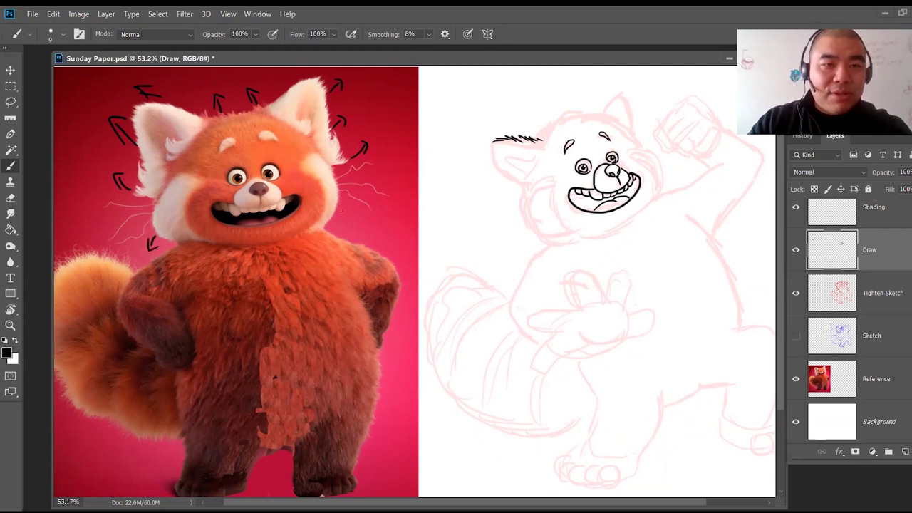
left_click_drag(342, 210, 413, 282)
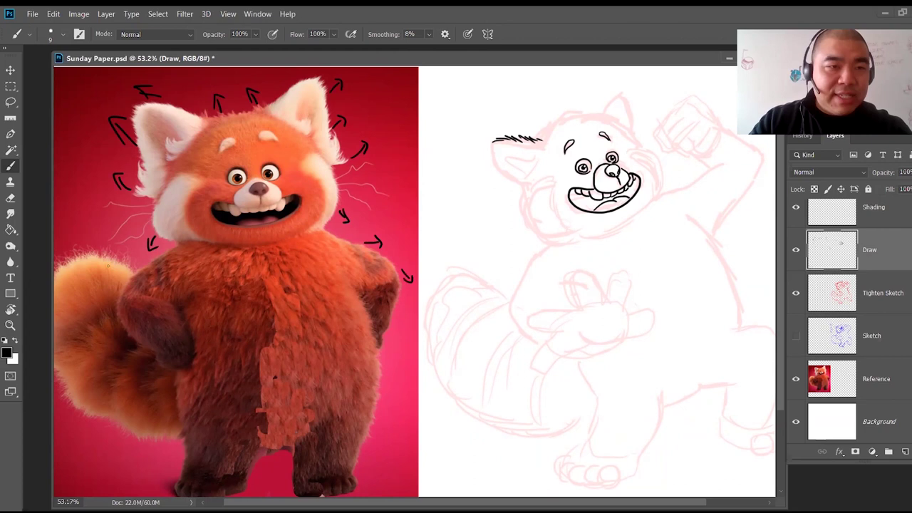
Step: Draw fur-direction arrows pointing outward around the reference character's tail, legs and right-hand hip
left_click_drag(80, 247, 76, 229)
left_click_drag(71, 240, 83, 238)
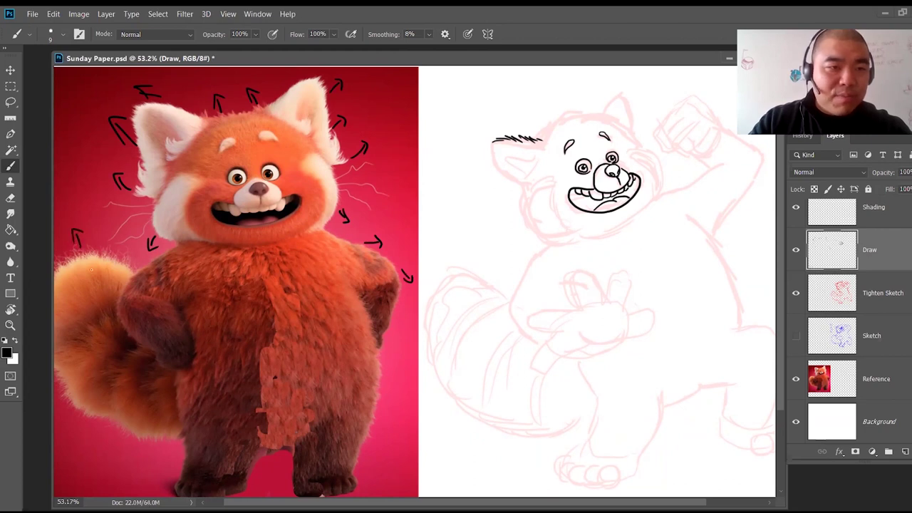
mouse_move(82, 416)
left_mouse_down()
mouse_move(67, 427)
mouse_move(76, 428)
left_mouse_up()
mouse_move(142, 443)
left_mouse_down()
mouse_move(140, 460)
mouse_move(148, 451)
mouse_move(178, 463)
left_mouse_up()
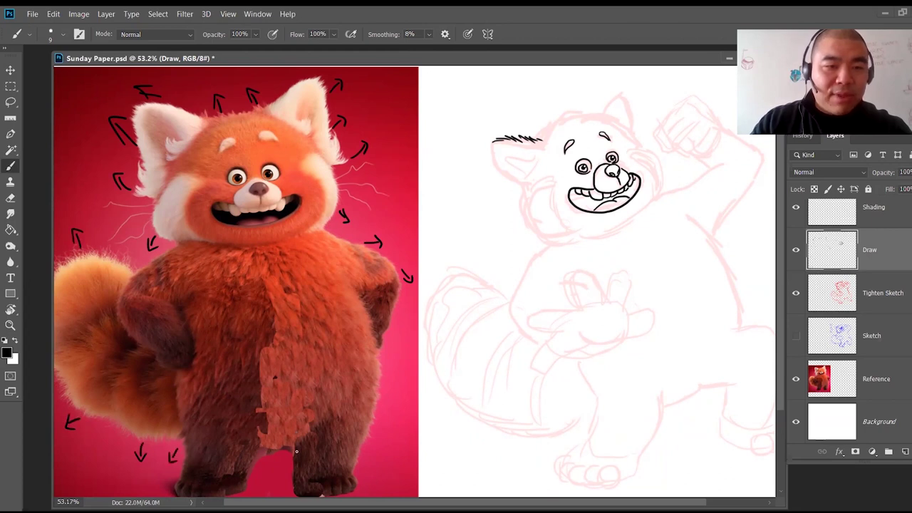
mouse_move(376, 404)
left_mouse_down()
mouse_move(383, 418)
mouse_move(387, 409)
left_mouse_up()
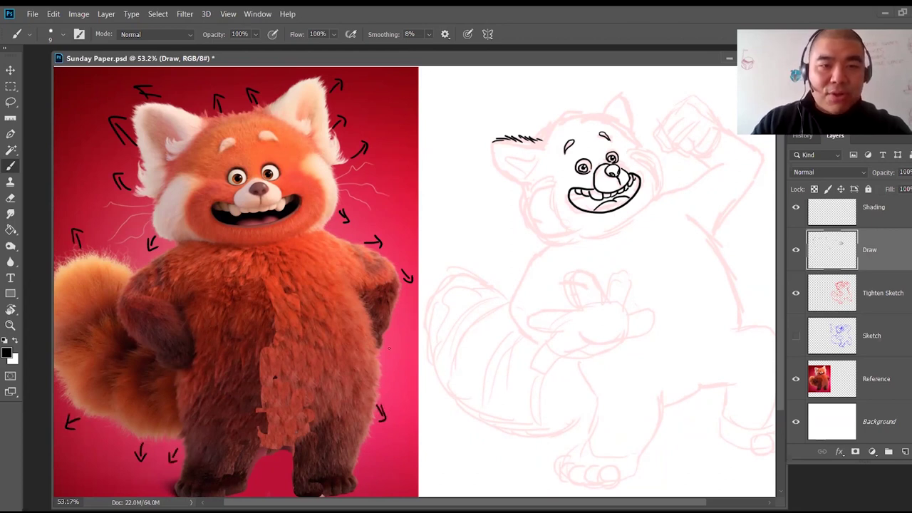
left_click_drag(389, 341, 392, 350)
left_click_drag(387, 347, 396, 348)
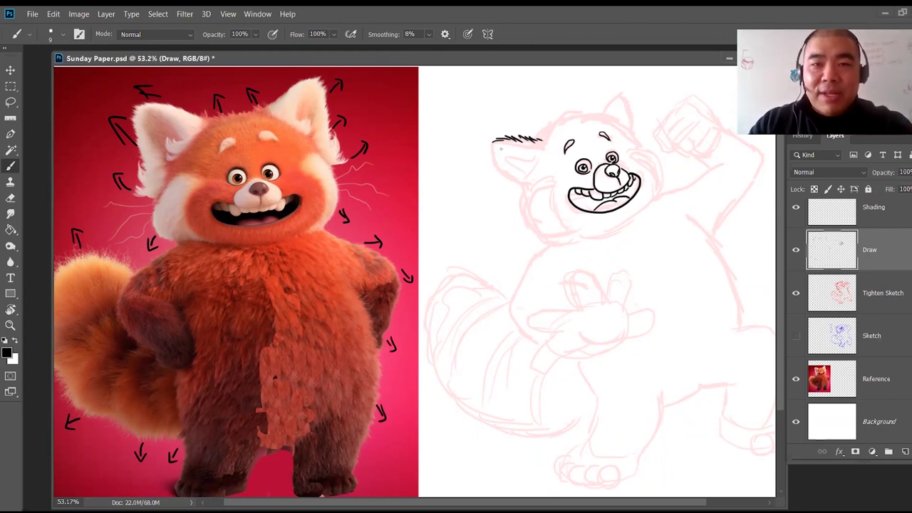
Step: Ink the outer edge of the drawing's left ear with short, outward-pointing fur strokes
mouse_move(495, 140)
left_mouse_down()
mouse_move(490, 156)
mouse_move(518, 184)
left_mouse_up()
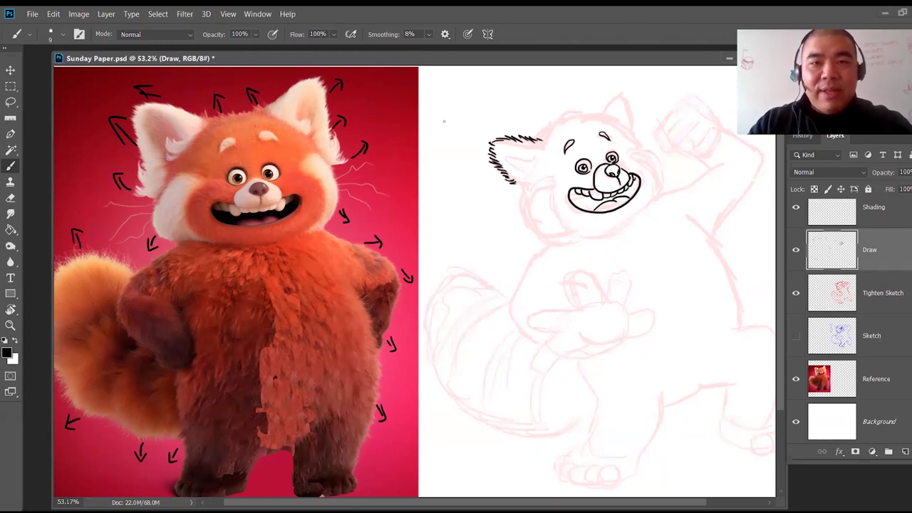
Step: Draw sample fur strokes in the blank area above the left ear and erase them
mouse_move(438, 107)
left_mouse_down()
mouse_move(435, 129)
mouse_move(438, 121)
left_mouse_up()
mouse_move(447, 94)
left_mouse_down()
mouse_move(444, 121)
mouse_move(453, 120)
left_mouse_up()
left_click_drag(462, 100, 457, 114)
left_click_drag(462, 69, 469, 111)
mouse_move(483, 87)
left_mouse_down()
mouse_move(478, 108)
mouse_move(482, 101)
left_mouse_up()
left_click_drag(498, 101, 491, 103)
mouse_move(496, 78)
left_mouse_down()
mouse_move(494, 100)
mouse_move(471, 107)
left_mouse_up()
mouse_move(486, 86)
left_mouse_down()
mouse_move(482, 104)
mouse_move(490, 106)
left_mouse_up()
mouse_move(499, 75)
left_mouse_down()
mouse_move(495, 101)
mouse_move(504, 99)
left_mouse_up()
left_click_drag(510, 97, 508, 102)
mouse_move(427, 155)
left_mouse_down()
mouse_move(424, 178)
mouse_move(438, 171)
left_mouse_up()
left_click_drag(448, 142, 444, 165)
mouse_move(450, 150)
left_mouse_down()
mouse_move(465, 142)
mouse_move(466, 155)
mouse_move(477, 132)
mouse_move(468, 158)
mouse_move(440, 152)
mouse_move(497, 96)
mouse_move(426, 112)
left_mouse_up()
key("e")
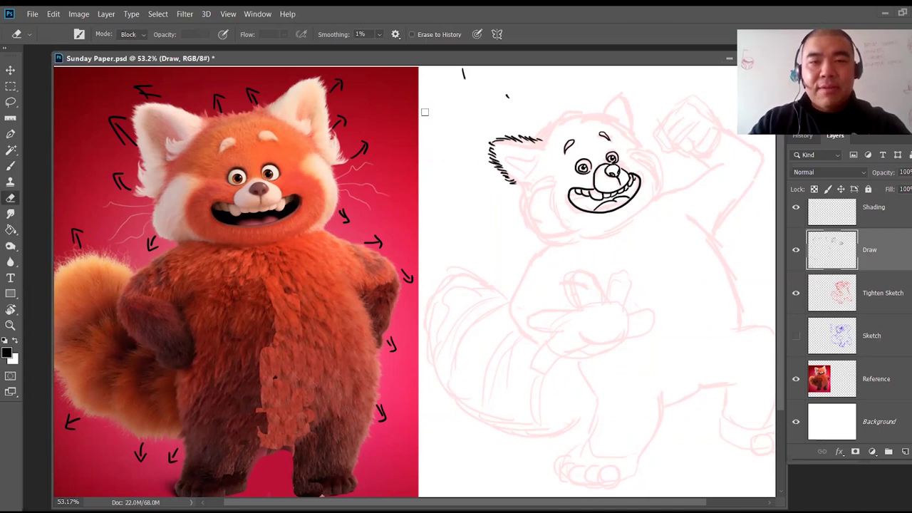
key("b")
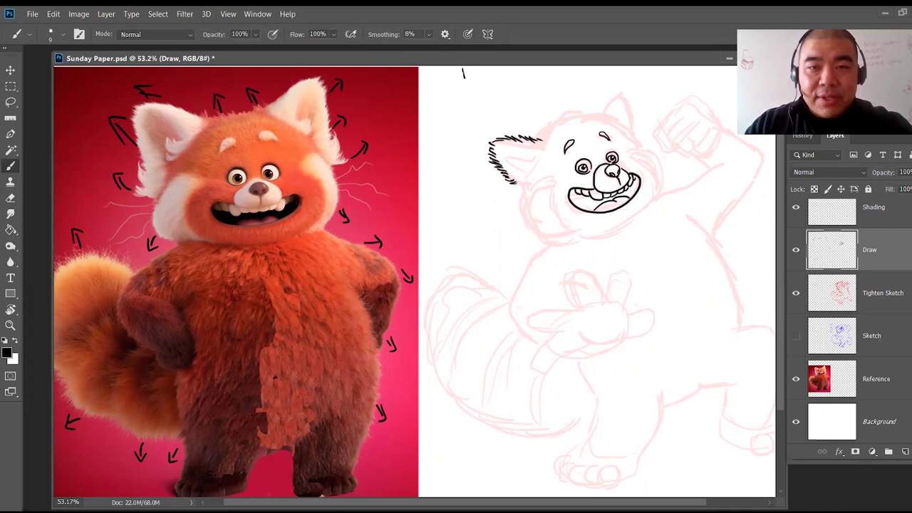
Step: Ink the furry outline of both cheeks and the jaw in short strokes, adding a direction arrow beside the reference's right-hand cheek
mouse_move(521, 186)
left_mouse_down()
mouse_move(498, 185)
mouse_move(499, 193)
mouse_move(522, 187)
mouse_move(504, 197)
mouse_move(525, 190)
mouse_move(528, 232)
mouse_move(547, 233)
mouse_move(545, 243)
mouse_move(603, 237)
left_mouse_up()
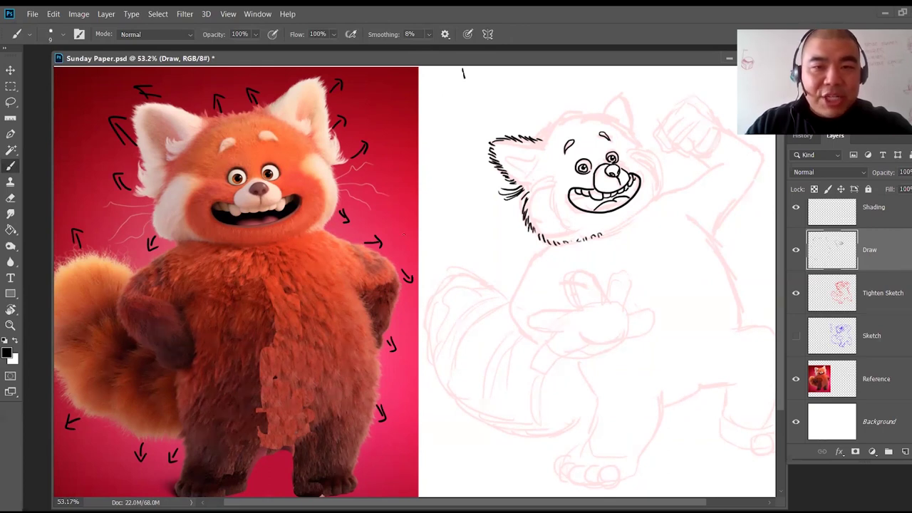
left_click_drag(604, 234, 651, 201)
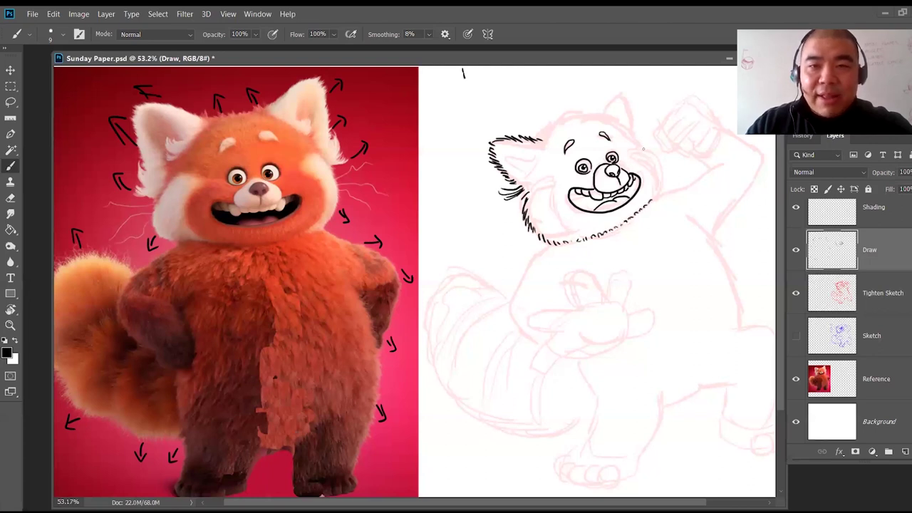
left_click_drag(640, 149, 659, 161)
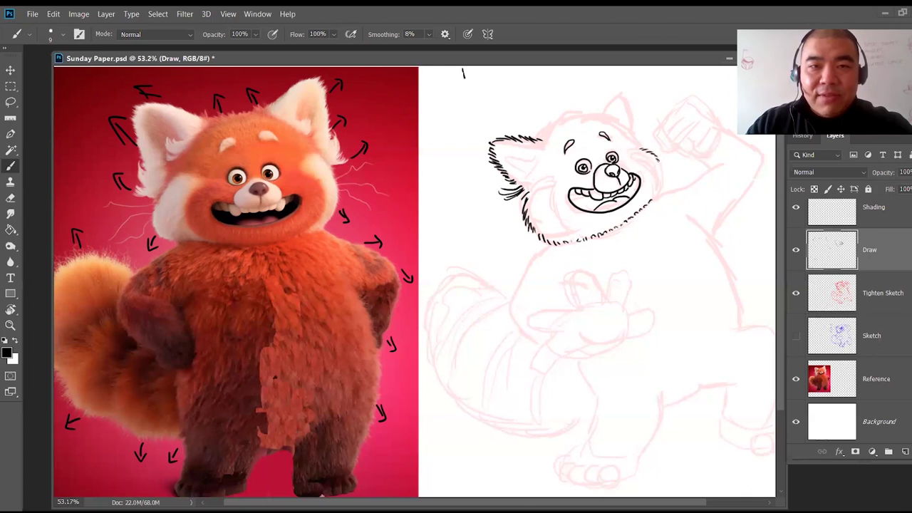
mouse_move(340, 180)
left_mouse_down()
mouse_move(357, 180)
mouse_move(351, 188)
left_mouse_up()
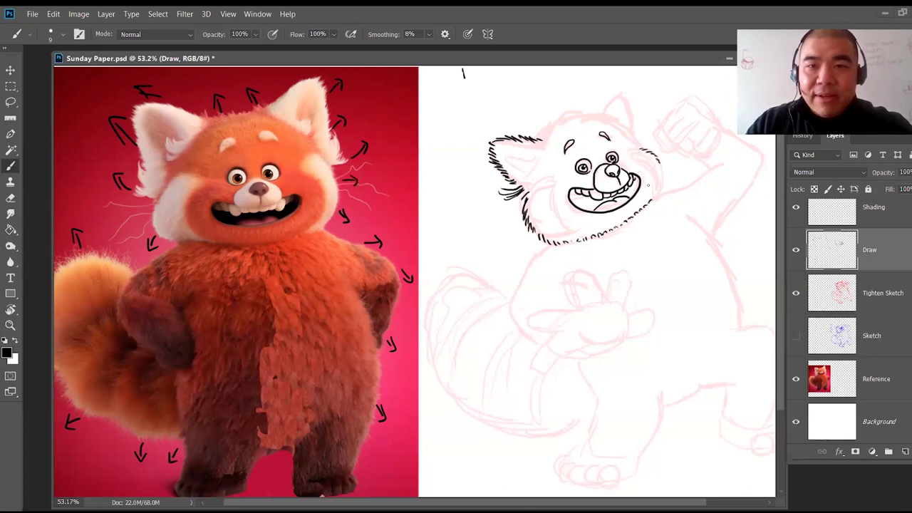
left_click_drag(660, 168, 661, 176)
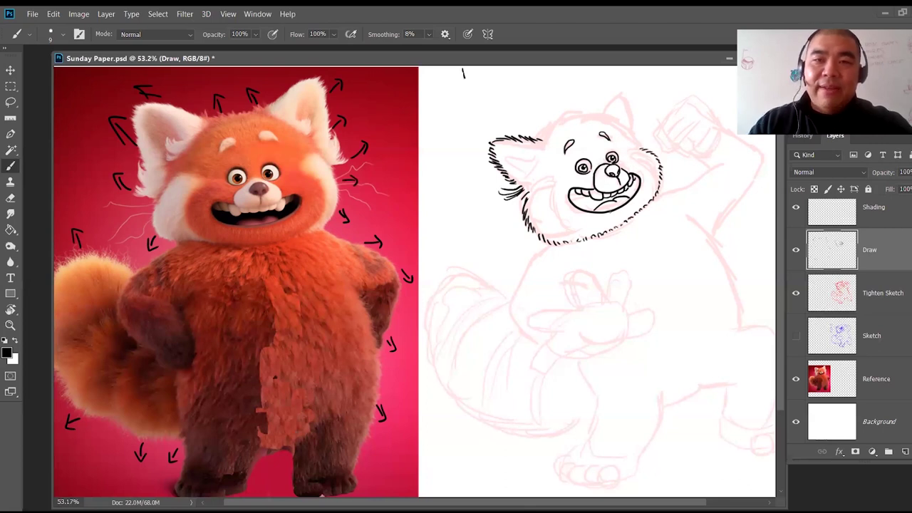
mouse_move(559, 222)
left_mouse_down()
mouse_move(540, 265)
mouse_move(555, 258)
left_mouse_up()
left_click_drag(637, 214, 635, 240)
left_click_drag(647, 183, 664, 178)
key("ctrl")
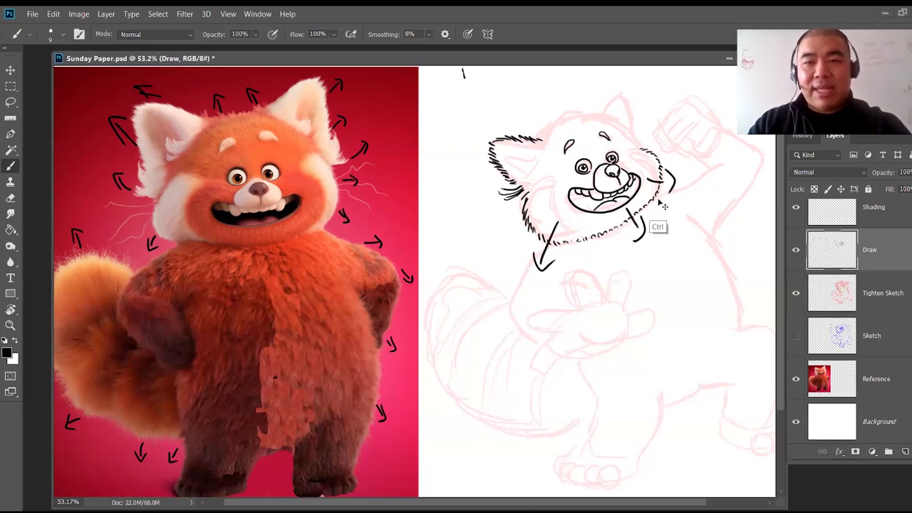
key("ctrl+z")
key("ctrl+z")
key("ctrl+z")
key("ctrl+z")
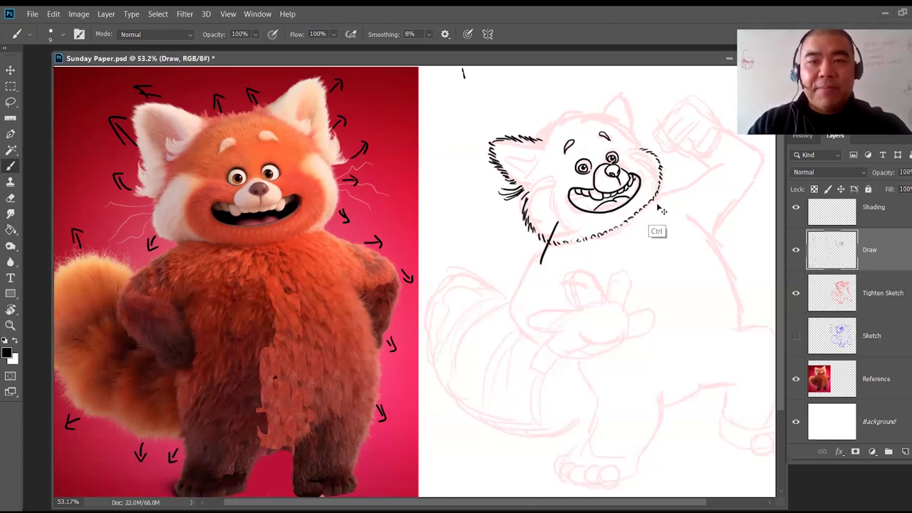
Step: Ink the top of the head and both sides of the right ear with short fur strokes
mouse_move(537, 139)
left_mouse_down()
mouse_move(532, 130)
mouse_move(627, 90)
left_mouse_up()
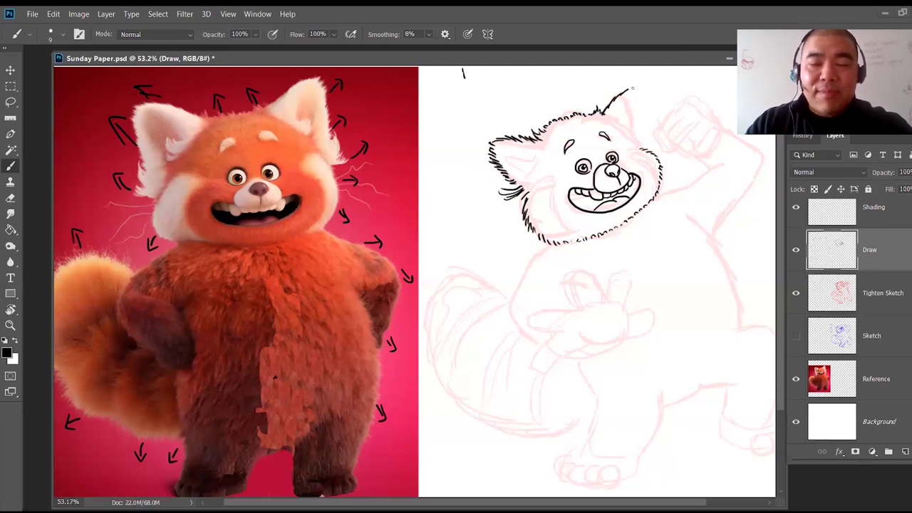
left_click_drag(633, 89, 650, 149)
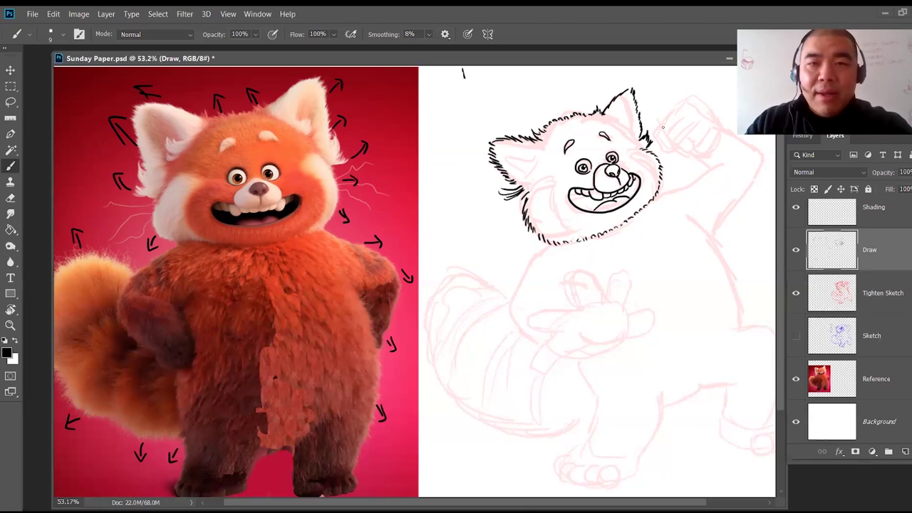
Step: Ink short fur strokes along the base of both ears where they meet the head
left_click_drag(608, 116, 637, 133)
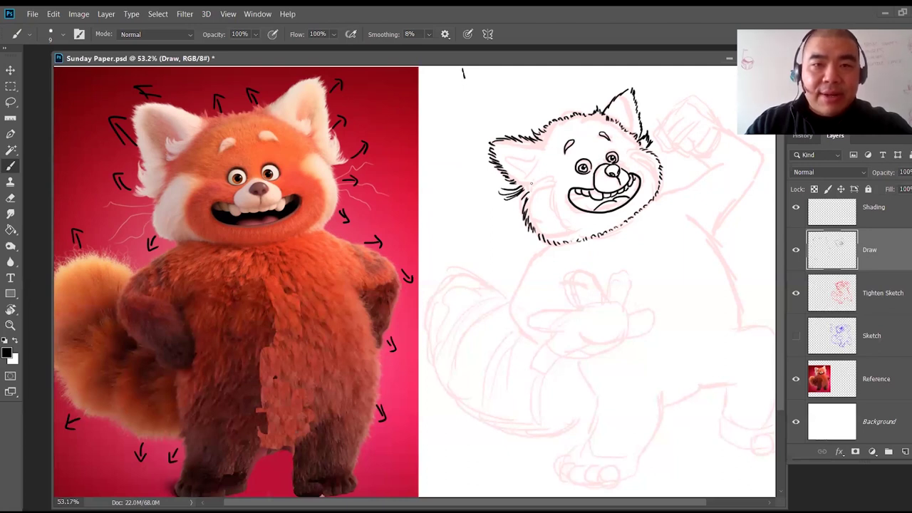
left_click_drag(526, 172, 535, 154)
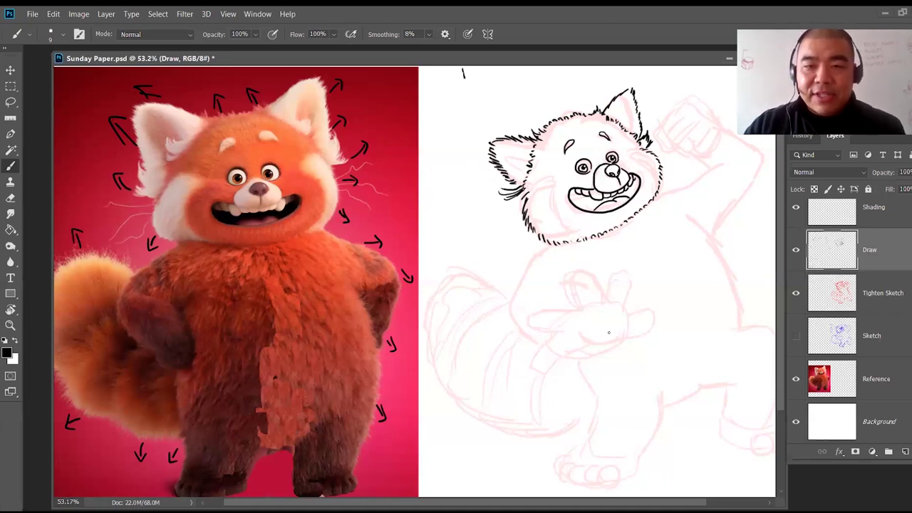
Step: Ink the open hand in front of the belly with short fur strokes, outlining its fingers, thumb and palm
mouse_move(587, 335)
left_mouse_down()
mouse_move(629, 337)
mouse_move(637, 309)
mouse_move(654, 312)
mouse_move(651, 324)
mouse_move(655, 311)
mouse_move(608, 278)
mouse_move(621, 270)
left_mouse_up()
left_click_drag(625, 309, 629, 272)
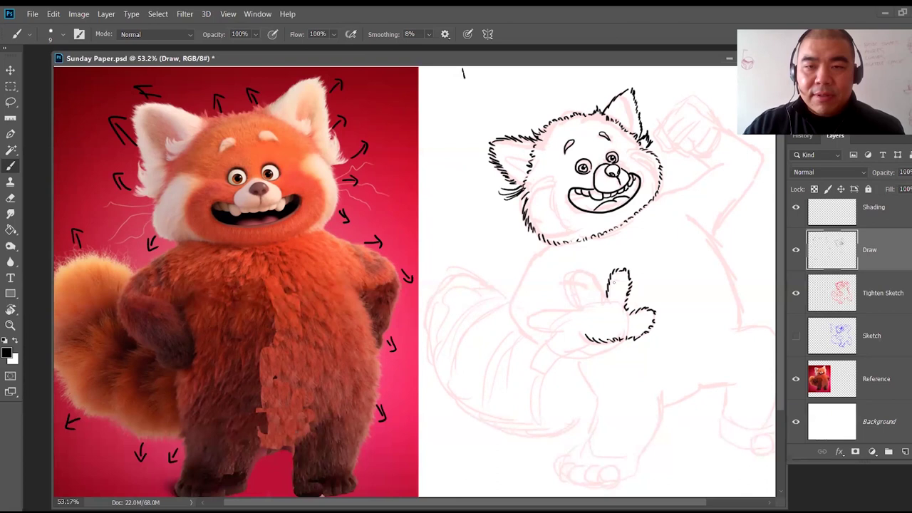
mouse_move(575, 309)
left_mouse_down()
mouse_move(580, 267)
mouse_move(597, 279)
mouse_move(591, 296)
mouse_move(570, 274)
mouse_move(575, 307)
mouse_move(595, 290)
mouse_move(579, 303)
mouse_move(573, 272)
mouse_move(588, 272)
mouse_move(605, 291)
mouse_move(532, 322)
mouse_move(572, 324)
mouse_move(551, 339)
mouse_move(549, 359)
mouse_move(564, 364)
mouse_move(588, 343)
left_mouse_up()
key("e")
key("b")
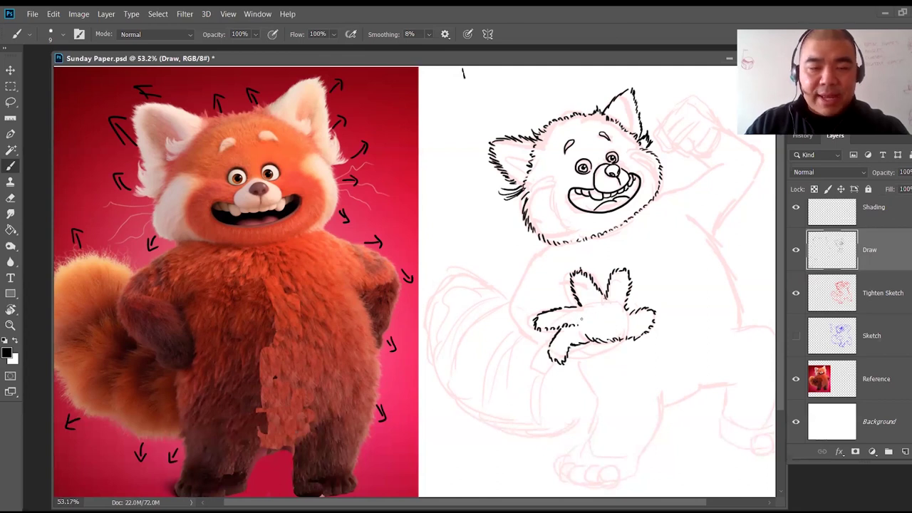
key("e")
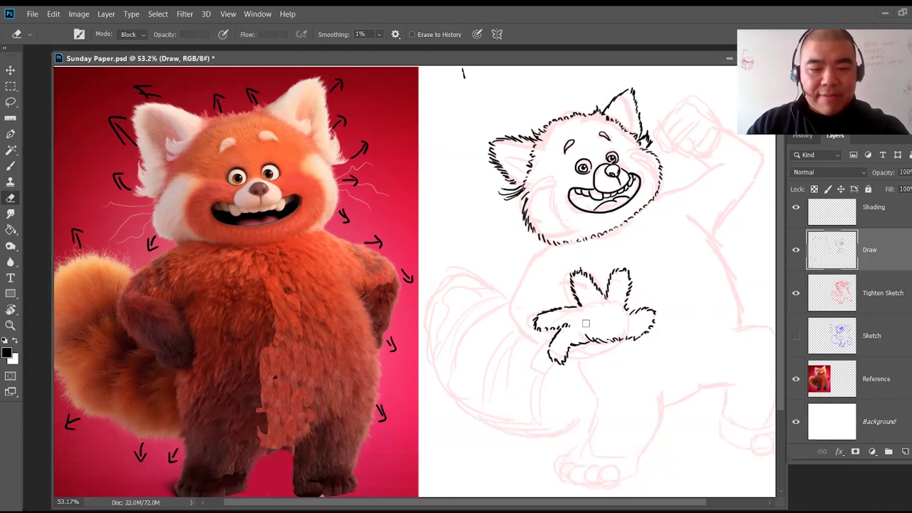
key("b")
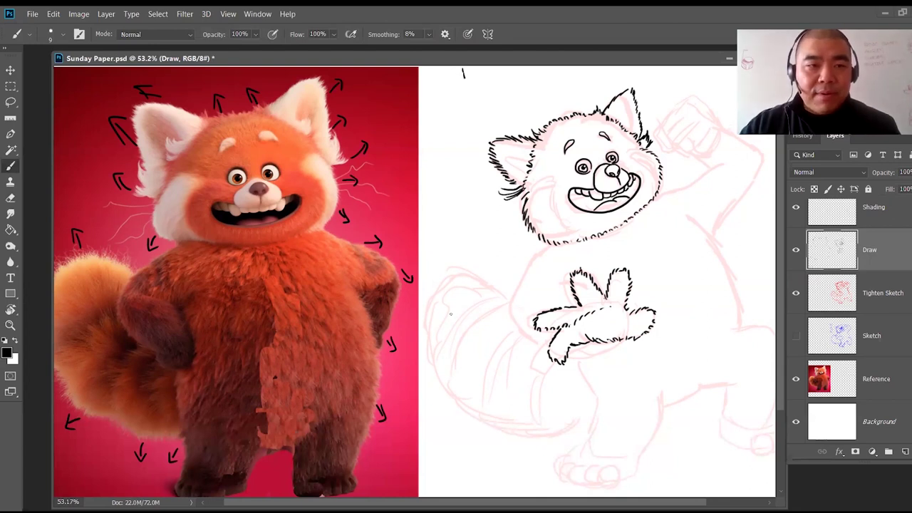
mouse_move(128, 304)
left_mouse_down()
mouse_move(132, 355)
mouse_move(117, 337)
mouse_move(127, 360)
left_mouse_up()
left_click_drag(152, 269, 109, 284)
left_click_drag(163, 252, 118, 260)
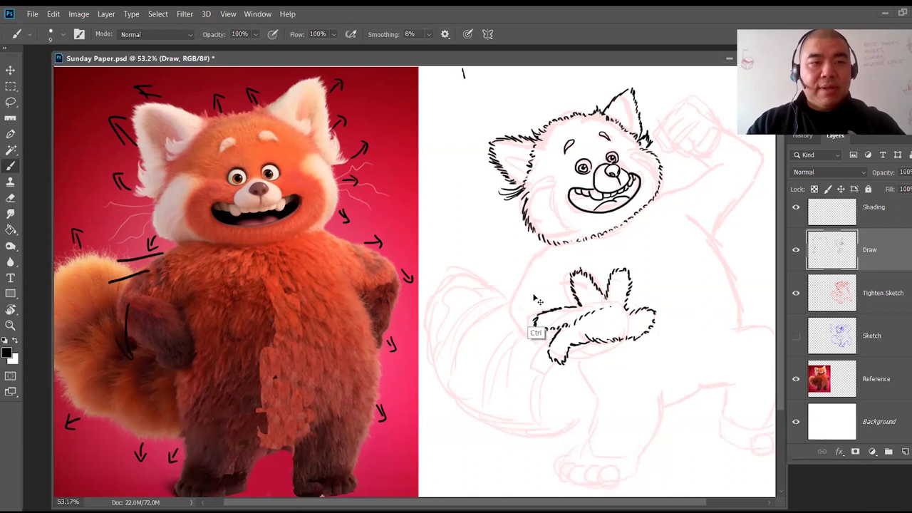
key("ctrl+z")
key("ctrl+z")
key("ctrl+z")
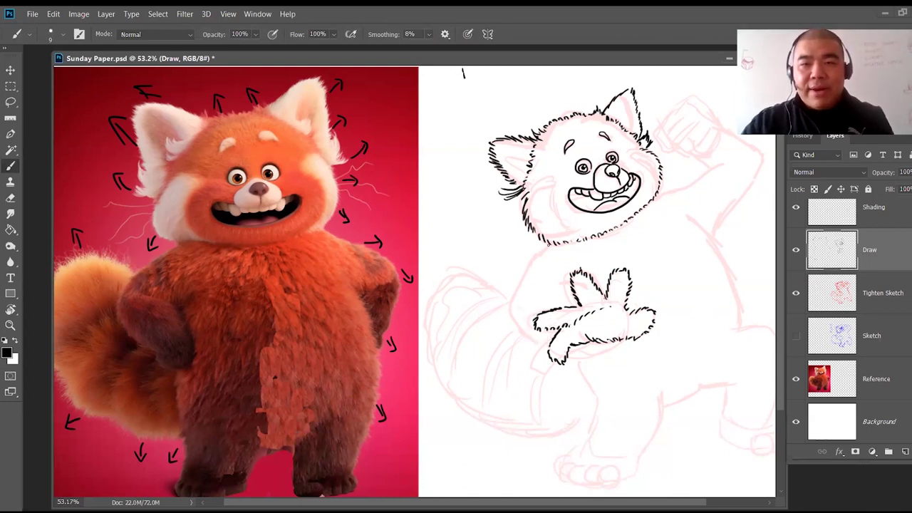
Step: Ink the lowered arm from the shoulder around the elbow to the open hand, adding fur strokes on the forearm beside the fingers
mouse_move(543, 248)
left_mouse_down()
mouse_move(510, 306)
mouse_move(517, 321)
mouse_move(526, 317)
mouse_move(522, 330)
mouse_move(540, 348)
mouse_move(603, 344)
left_mouse_up()
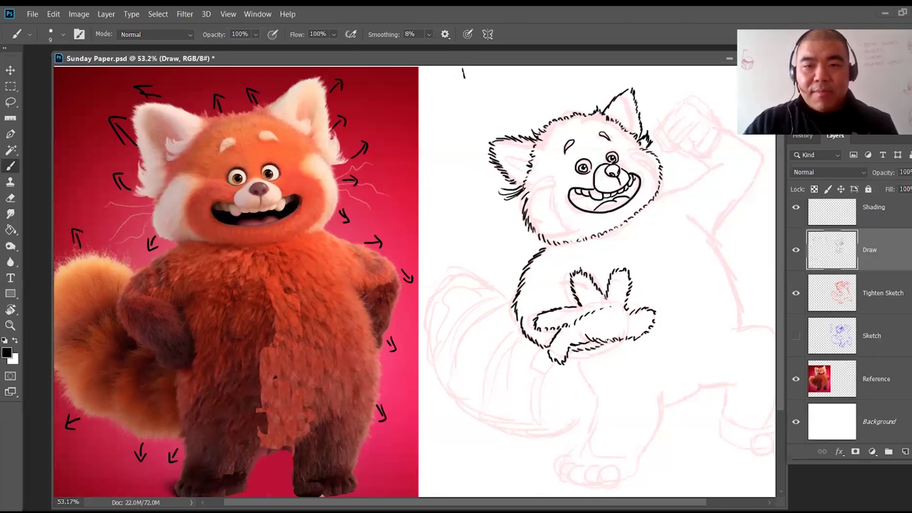
left_click_drag(550, 293, 573, 295)
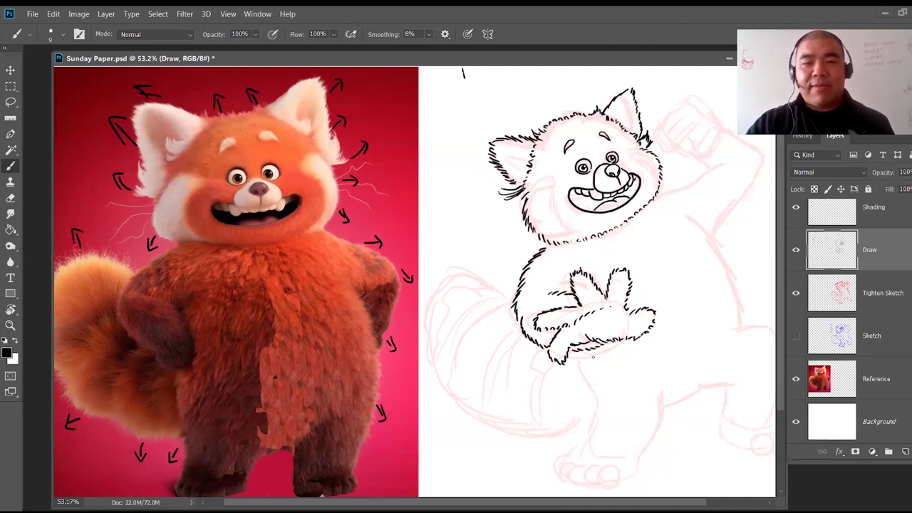
Step: Ink the raised fist with short fur strokes, including the separate fingers, the thumb side and the top edge
key("z")
mouse_move(665, 281)
left_mouse_down()
mouse_move(659, 289)
mouse_move(658, 272)
left_mouse_up()
key("space")
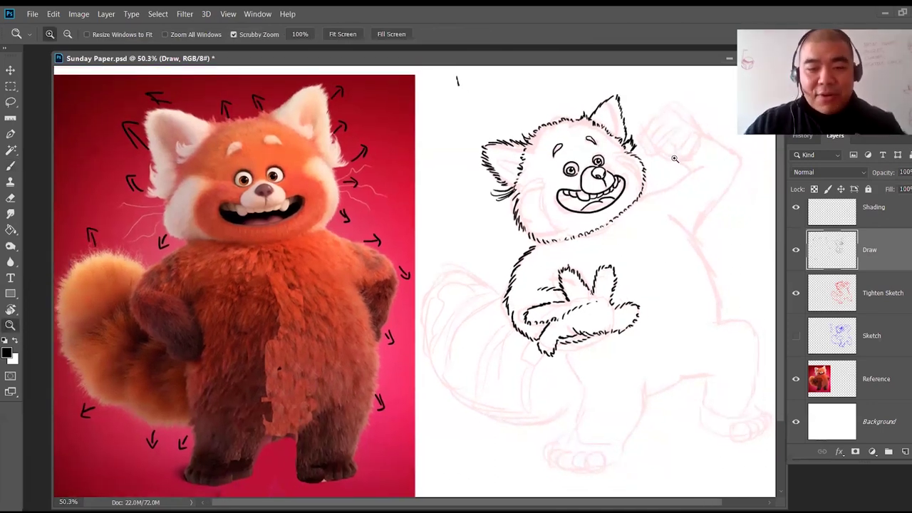
key("b")
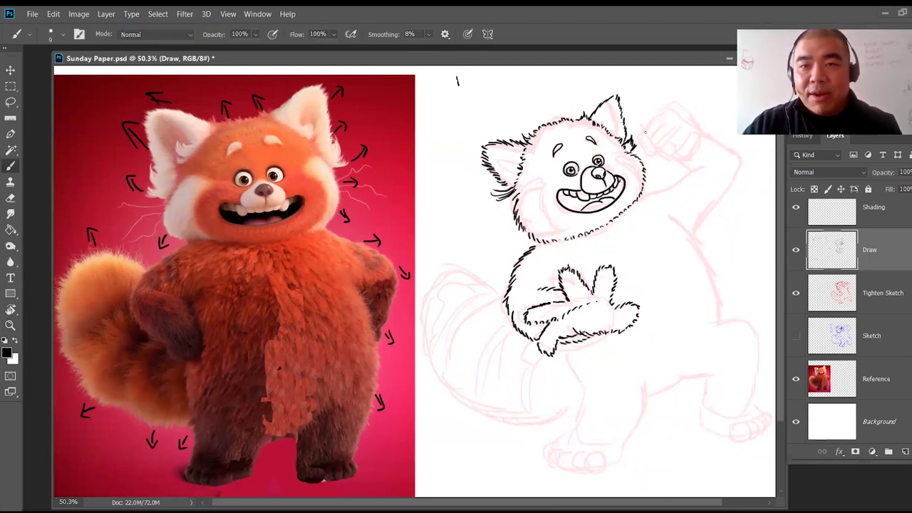
mouse_move(646, 138)
left_mouse_down()
mouse_move(665, 155)
mouse_move(688, 151)
left_mouse_up()
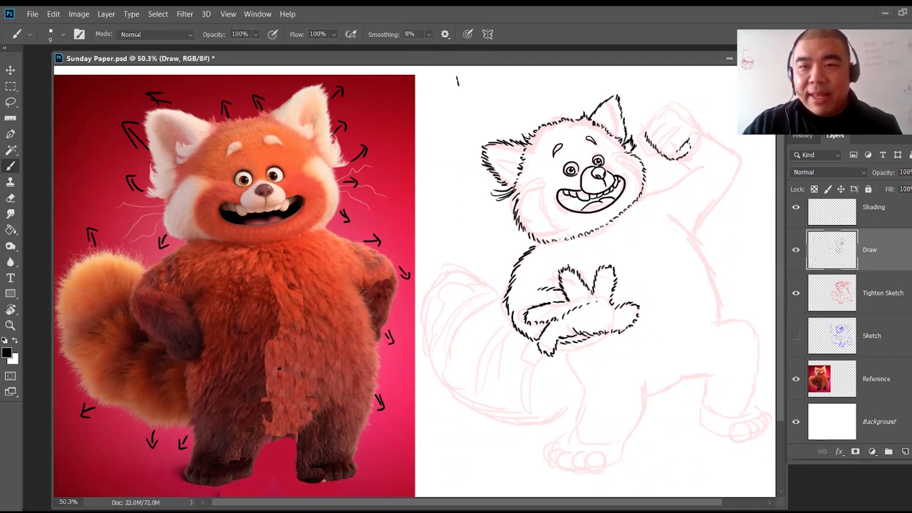
mouse_move(664, 147)
left_mouse_down()
mouse_move(686, 128)
mouse_move(652, 131)
mouse_move(652, 114)
left_mouse_up()
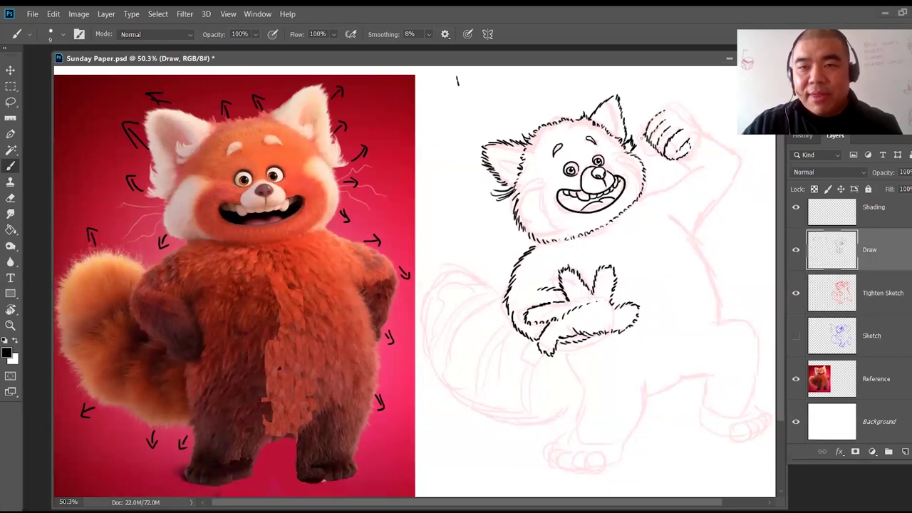
left_click_drag(643, 144, 650, 155)
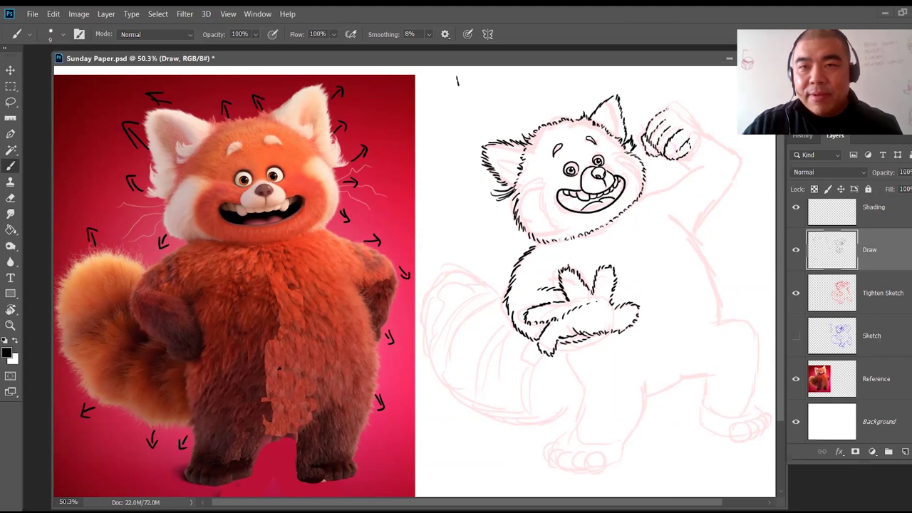
left_click_drag(674, 111, 683, 117)
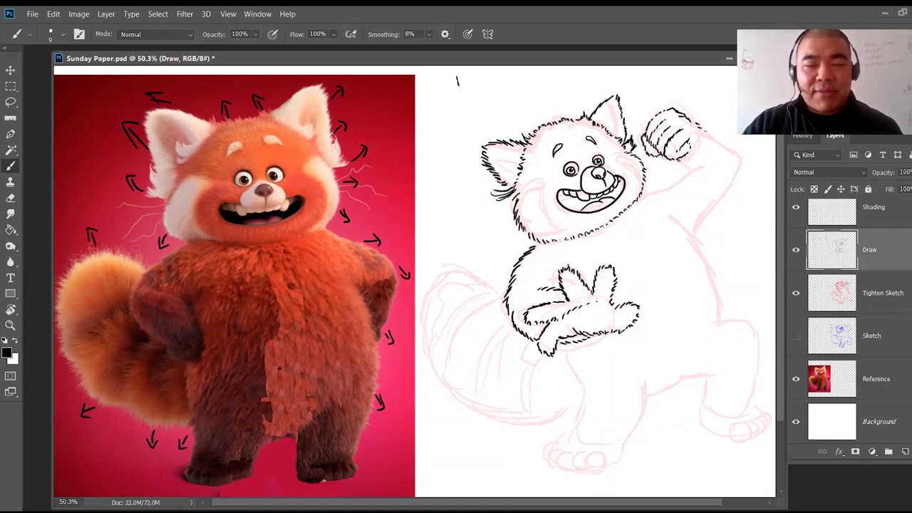
Step: Ink the raised arm's inner and outer edges with fur strokes, from the wrist around the elbow to the armpit
left_click_drag(680, 163, 692, 172)
mouse_move(647, 191)
left_mouse_down()
mouse_move(703, 164)
mouse_move(703, 132)
mouse_move(688, 150)
mouse_move(698, 152)
mouse_move(727, 145)
left_mouse_up()
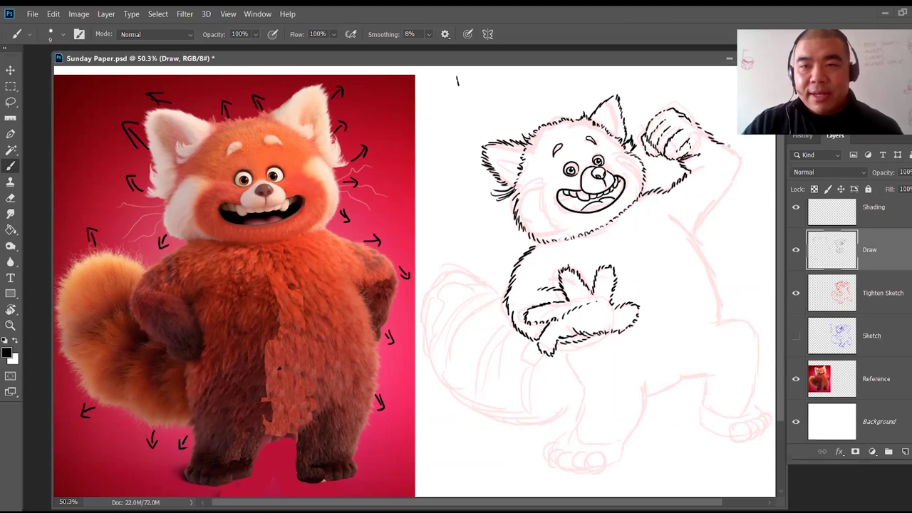
mouse_move(696, 224)
left_mouse_down()
mouse_move(740, 179)
mouse_move(741, 152)
left_mouse_up()
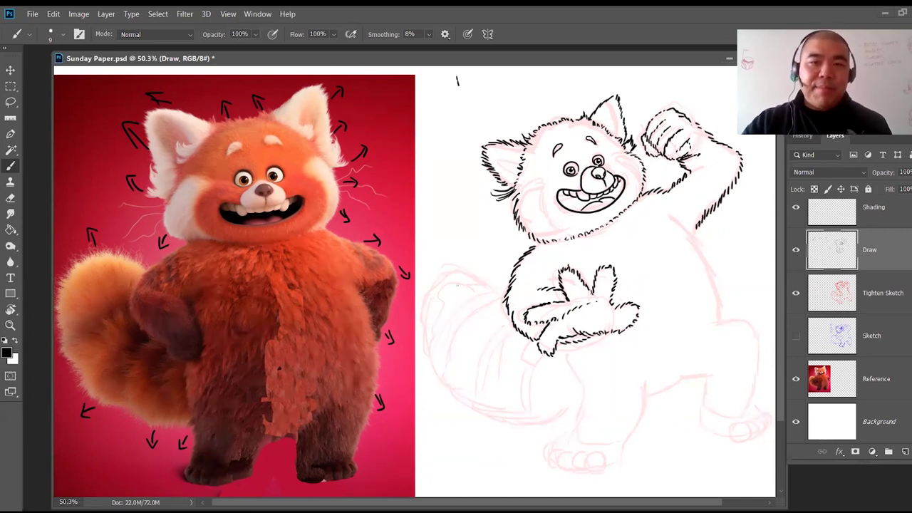
Step: Draw fur direction arrows on the right-hand side of the reference's torso, beside the arm and waist
mouse_move(354, 298)
left_mouse_down()
mouse_move(370, 288)
mouse_move(377, 336)
left_mouse_up()
left_click_drag(373, 325, 377, 340)
left_click_drag(361, 344, 380, 367)
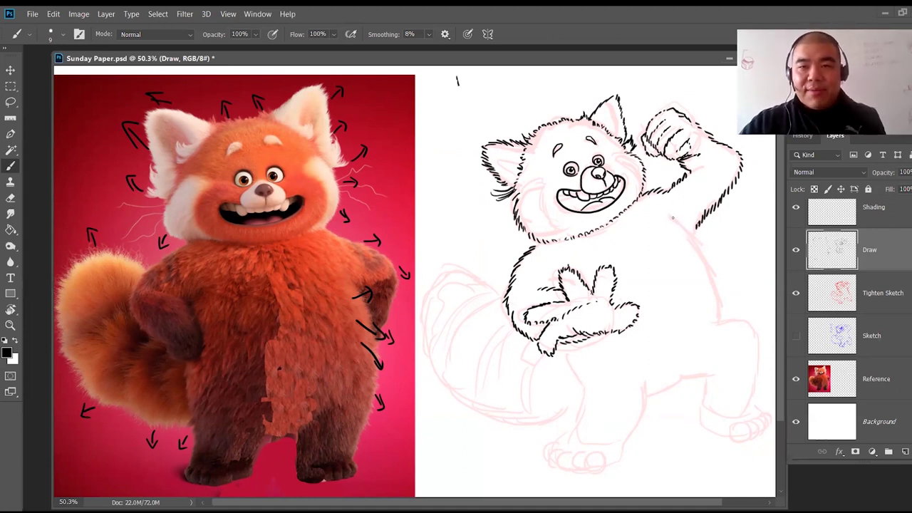
Step: Ink the right-hand side of the torso with downward fur strokes, from the armpit to the hip
left_click_drag(676, 220, 684, 224)
mouse_move(682, 225)
left_mouse_down()
mouse_move(701, 242)
mouse_move(691, 239)
mouse_move(714, 262)
left_mouse_up()
mouse_move(718, 310)
left_mouse_down()
mouse_move(724, 318)
mouse_move(722, 299)
left_mouse_up()
mouse_move(711, 282)
left_mouse_down()
mouse_move(718, 294)
mouse_move(715, 285)
left_mouse_up()
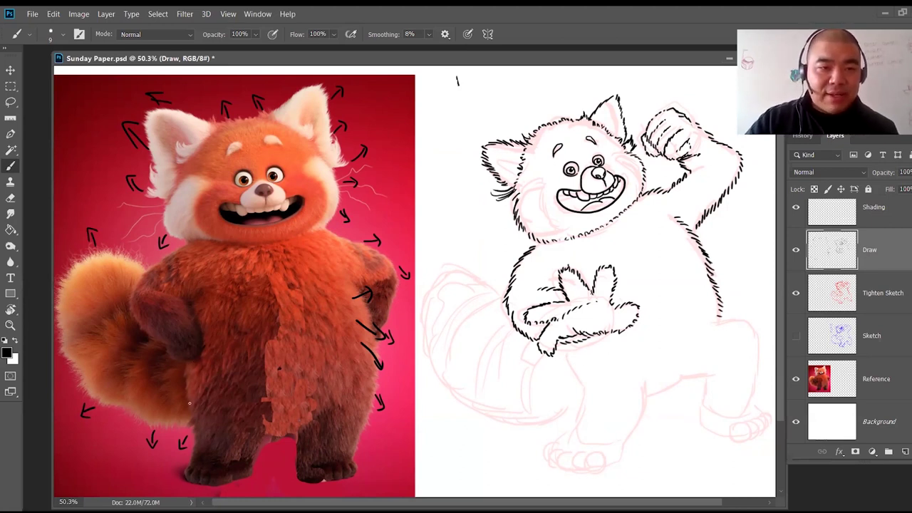
Step: Ink both edges of the left-hand leg with fur strokes and continue along the crotch to the other thigh
mouse_move(562, 345)
left_mouse_down()
mouse_move(578, 387)
mouse_move(584, 375)
mouse_move(577, 391)
mouse_move(574, 383)
mouse_move(584, 406)
mouse_move(575, 436)
left_mouse_up()
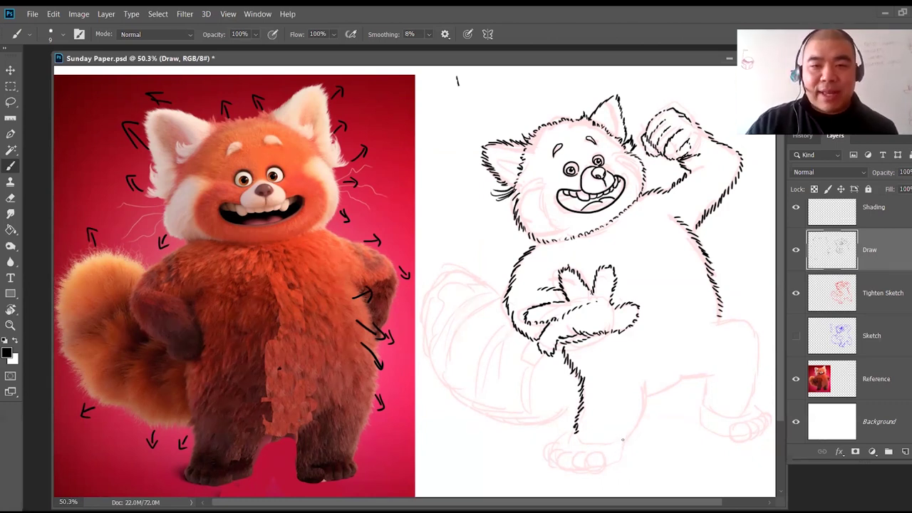
left_click_drag(629, 431, 624, 444)
mouse_move(636, 422)
left_mouse_down()
mouse_move(631, 436)
mouse_move(643, 408)
left_mouse_up()
mouse_move(648, 385)
left_mouse_down()
mouse_move(644, 396)
mouse_move(646, 389)
left_mouse_up()
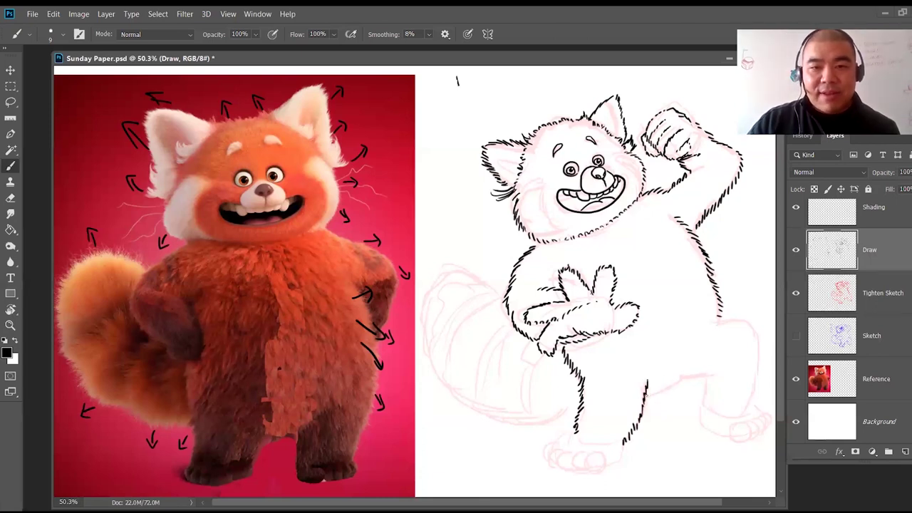
mouse_move(661, 382)
left_mouse_down()
mouse_move(653, 395)
mouse_move(675, 389)
left_mouse_up()
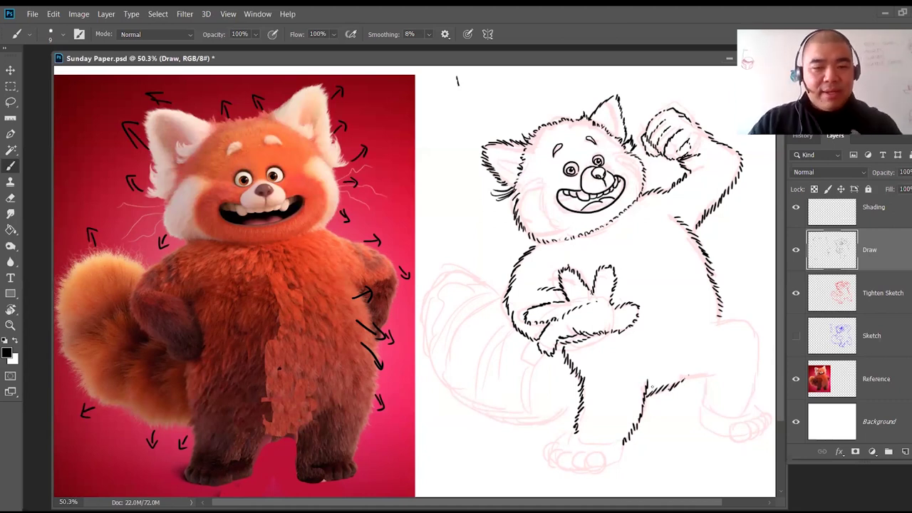
key("e")
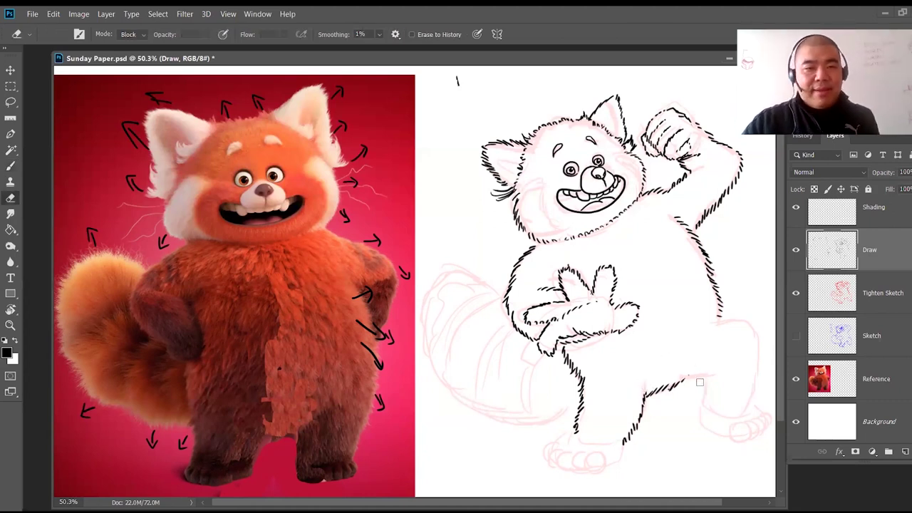
key("b")
left_click_drag(689, 376, 700, 378)
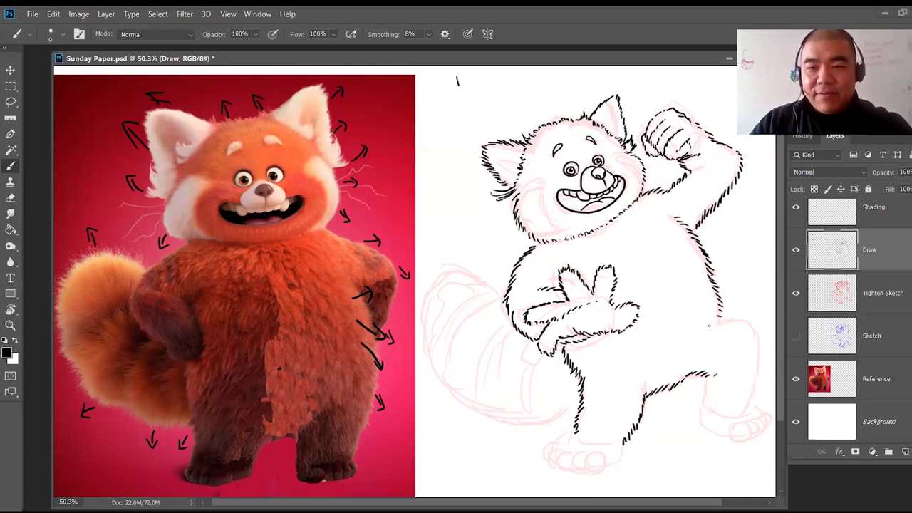
Step: Ink the right-hand leg with fur strokes along the raised thigh, outer edge and inner edge, adding a crease at the hip
mouse_move(721, 318)
left_mouse_down()
mouse_move(758, 337)
mouse_move(762, 373)
mouse_move(747, 405)
mouse_move(760, 375)
left_mouse_up()
left_click_drag(757, 354, 759, 369)
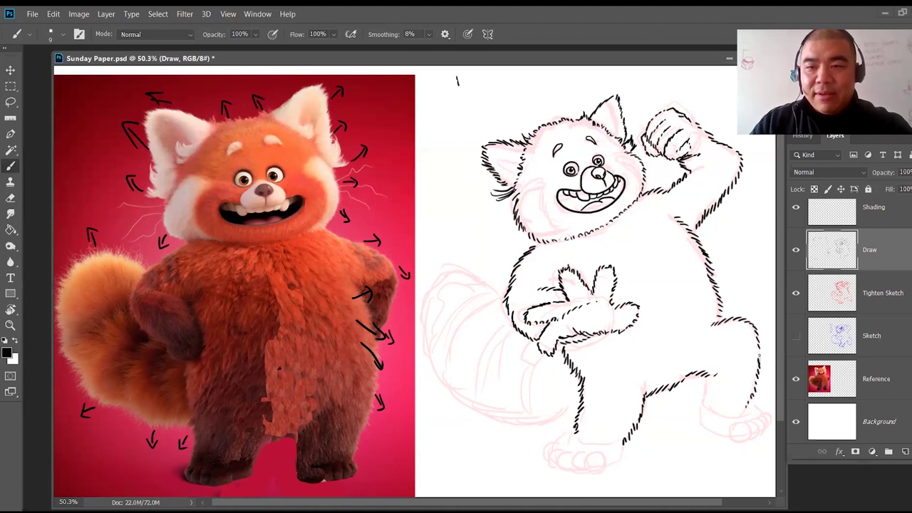
left_click_drag(706, 378, 703, 395)
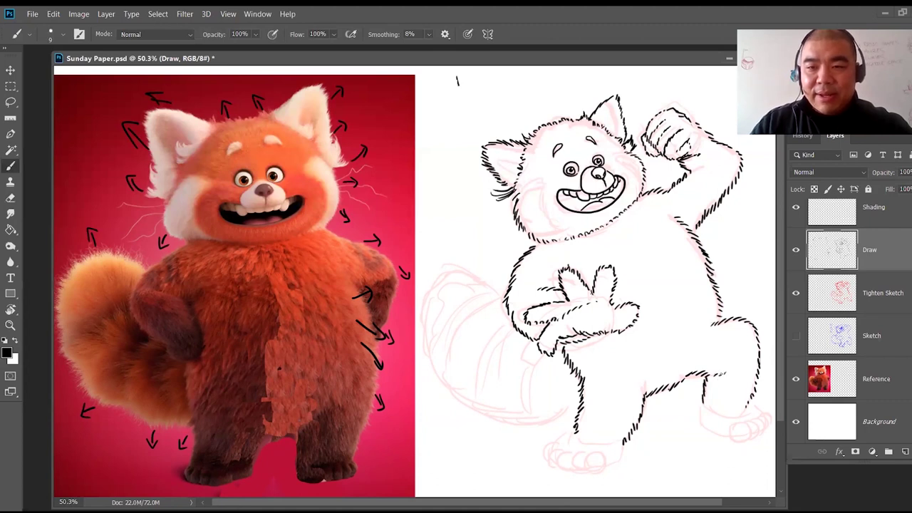
key("e")
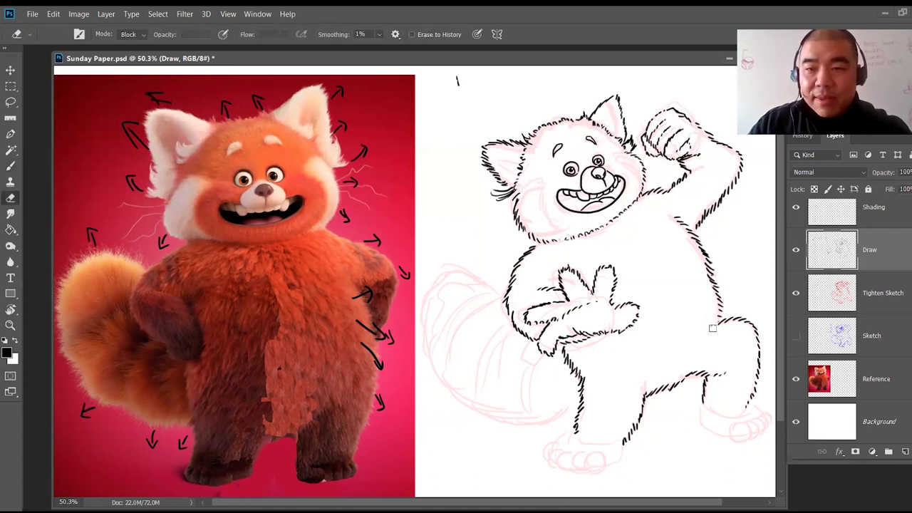
key("b")
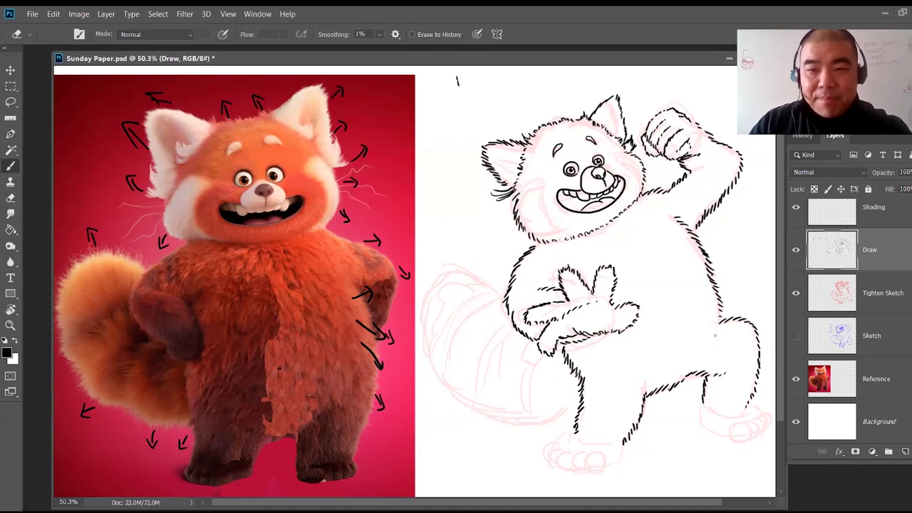
left_click_drag(714, 335, 720, 325)
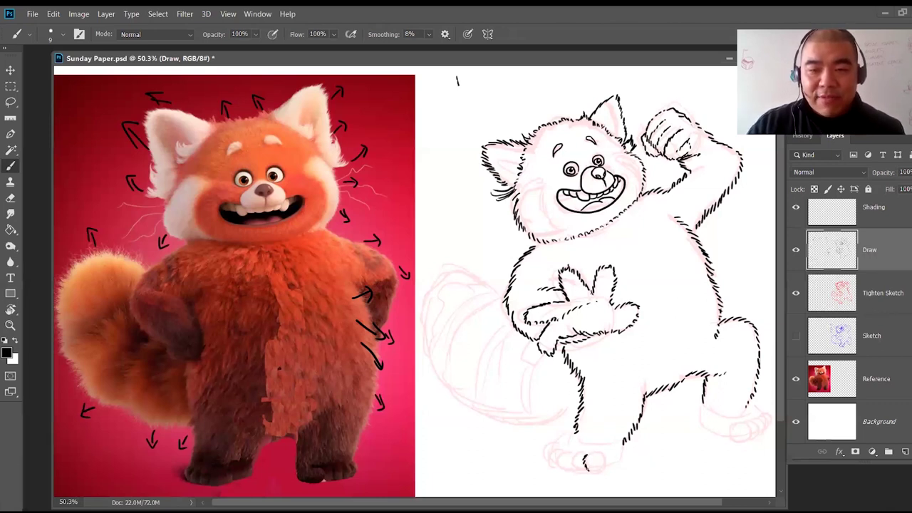
Step: Ink the left-hand foot with short fur strokes, outlining each toe and the top of the foot
mouse_move(604, 464)
left_mouse_down()
mouse_move(624, 457)
mouse_move(629, 440)
left_mouse_up()
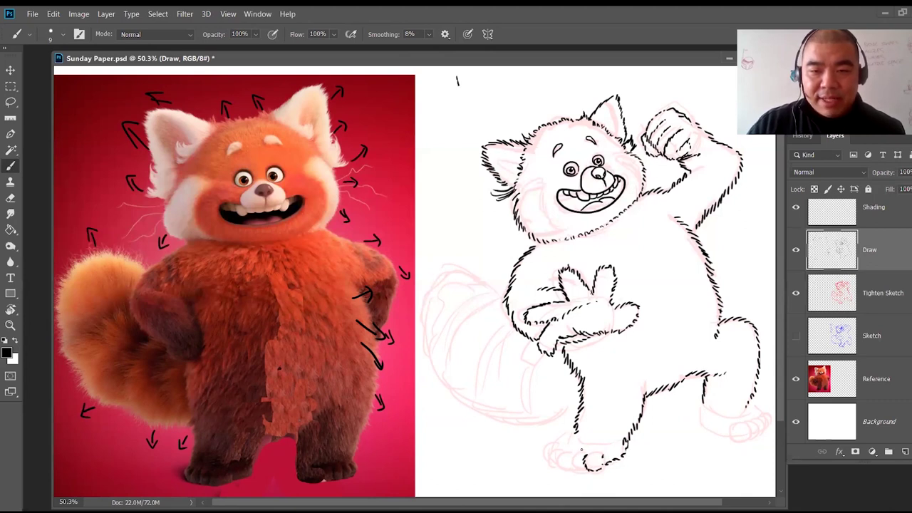
mouse_move(576, 454)
left_mouse_down()
mouse_move(573, 469)
mouse_move(586, 470)
mouse_move(558, 458)
left_mouse_up()
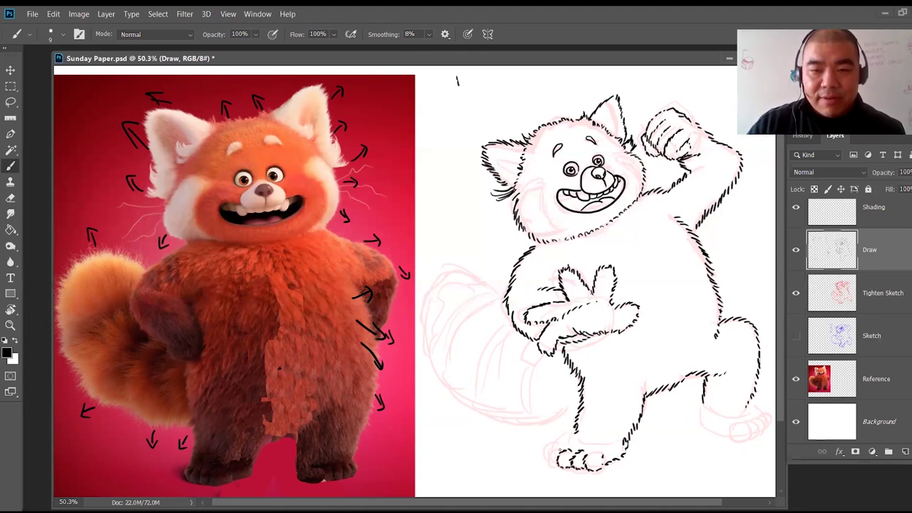
mouse_move(554, 452)
left_mouse_down()
mouse_move(541, 461)
mouse_move(558, 441)
left_mouse_up()
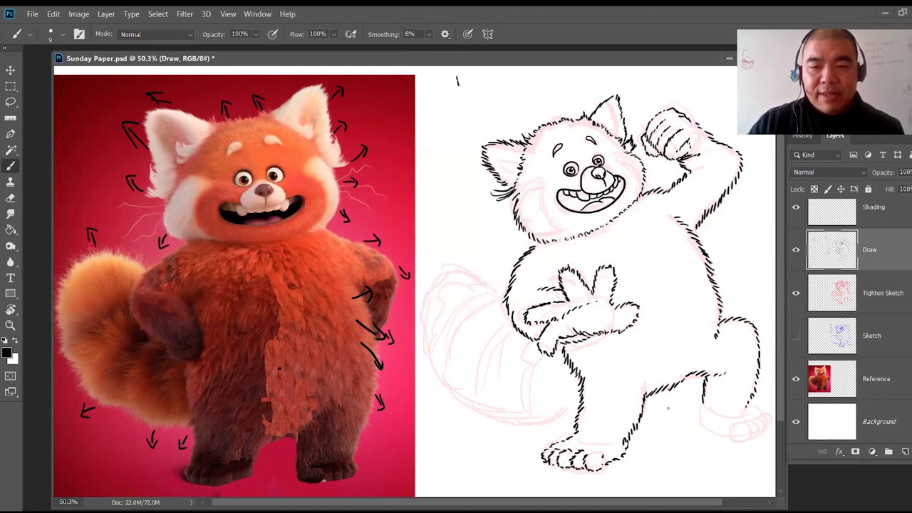
Step: Ink the right-hand foot's ankle, sole and toes, and replace the left-hand foot's rough heel strokes with a clean line
mouse_move(702, 406)
left_mouse_down()
mouse_move(701, 423)
mouse_move(718, 433)
left_mouse_up()
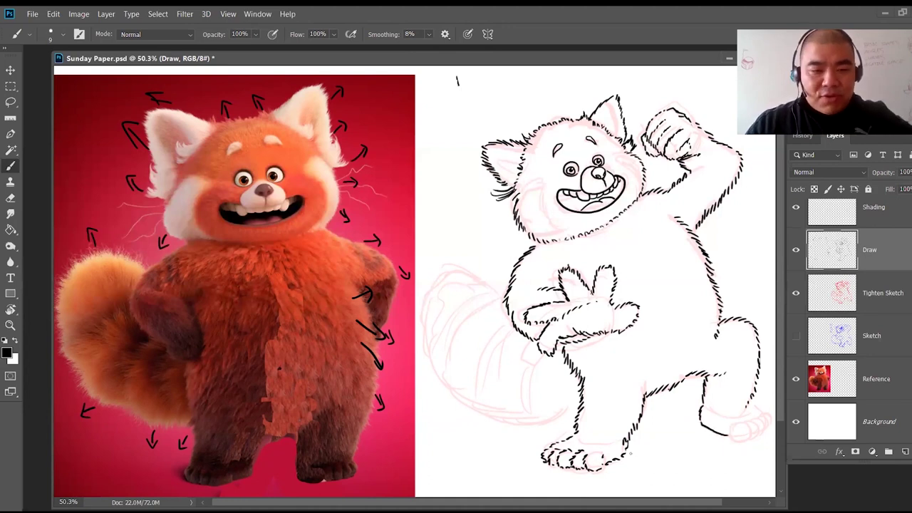
key("e")
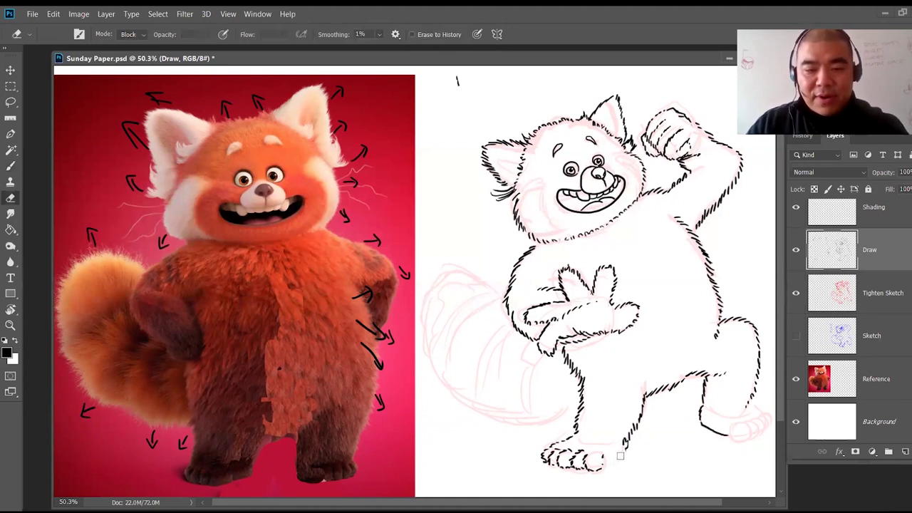
key("b")
left_click_drag(626, 451, 609, 462)
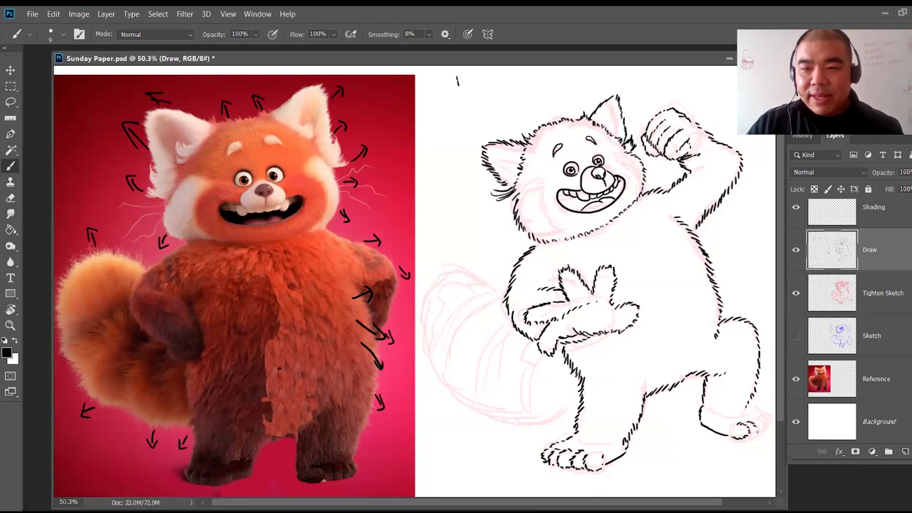
left_click_drag(760, 421, 762, 416)
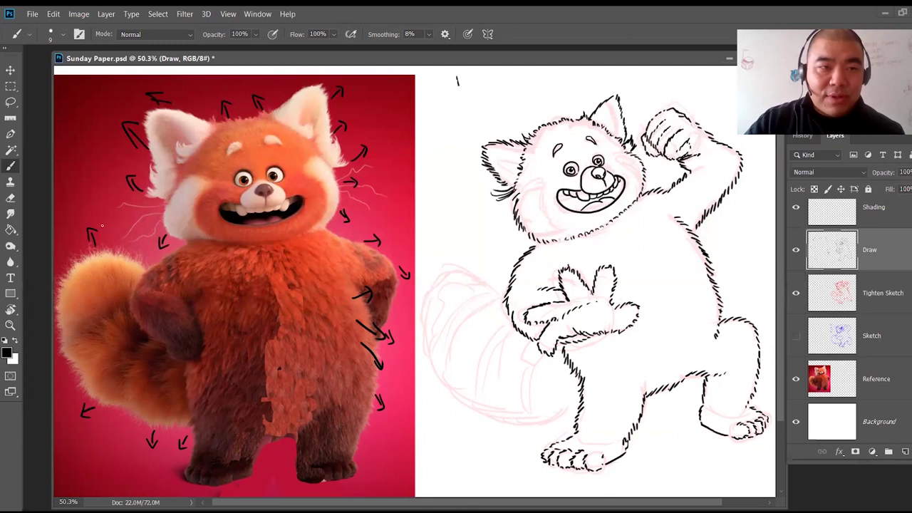
Step: Draw fur-direction arrows pointing outward around the tail on the reference picture
mouse_move(65, 270)
left_mouse_down()
mouse_move(55, 267)
mouse_move(61, 275)
left_mouse_up()
left_click_drag(125, 250, 126, 228)
left_click_drag(120, 236, 130, 235)
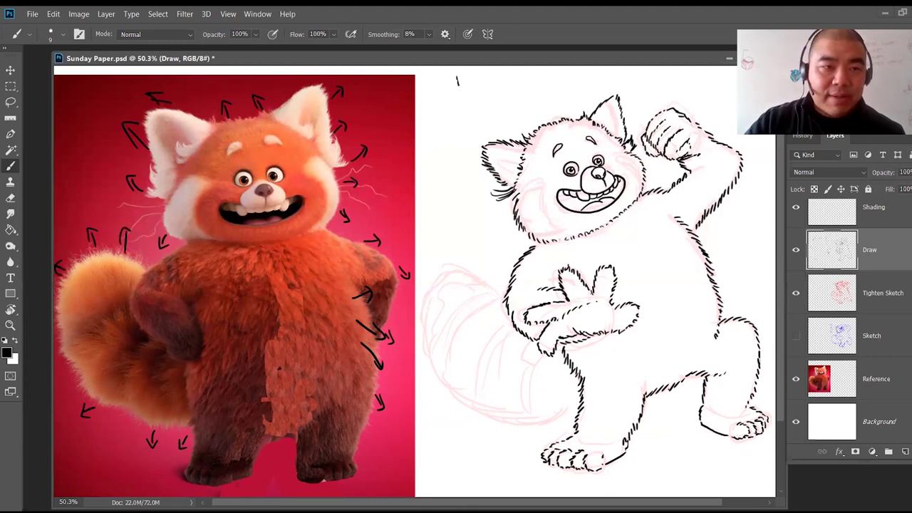
mouse_move(74, 370)
left_mouse_down()
mouse_move(57, 374)
mouse_move(65, 384)
left_mouse_up()
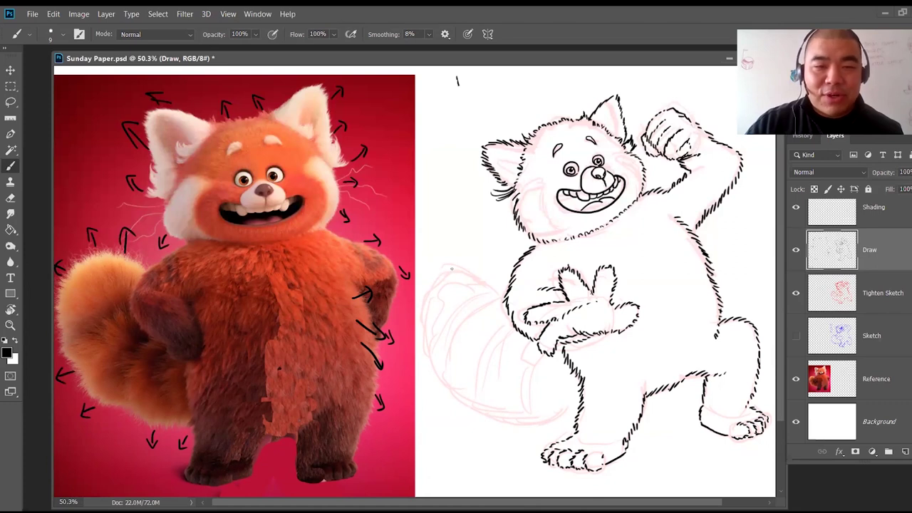
Step: Ink the whole tail outline with outward fur strokes, from the upper edge around the tip to the left-hand leg, setting brush smoothing to 0%
left_click_drag(454, 267, 503, 292)
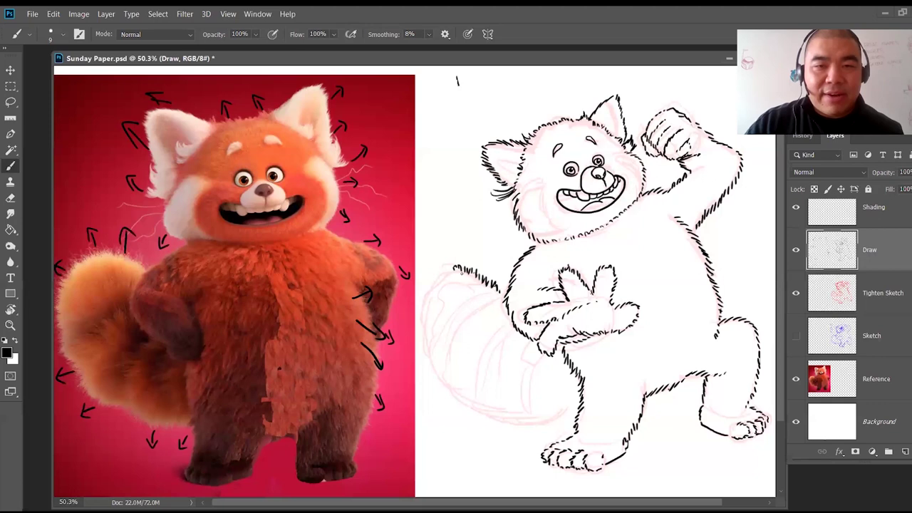
left_click(430, 34)
left_click_drag(430, 47, 426, 48)
left_click(450, 269)
mouse_move(432, 282)
left_mouse_down()
mouse_move(420, 324)
mouse_move(439, 328)
mouse_move(419, 332)
mouse_move(426, 358)
mouse_move(437, 362)
mouse_move(435, 383)
left_mouse_up()
mouse_move(450, 378)
left_mouse_down()
mouse_move(437, 386)
mouse_move(454, 397)
mouse_move(447, 393)
left_mouse_up()
mouse_move(467, 394)
left_mouse_down()
mouse_move(457, 399)
mouse_move(482, 409)
left_mouse_up()
left_click_drag(496, 405, 491, 414)
mouse_move(501, 407)
left_mouse_down()
mouse_move(494, 414)
mouse_move(514, 422)
mouse_move(554, 415)
left_mouse_up()
left_click_drag(567, 403, 563, 412)
left_click_drag(575, 400, 572, 407)
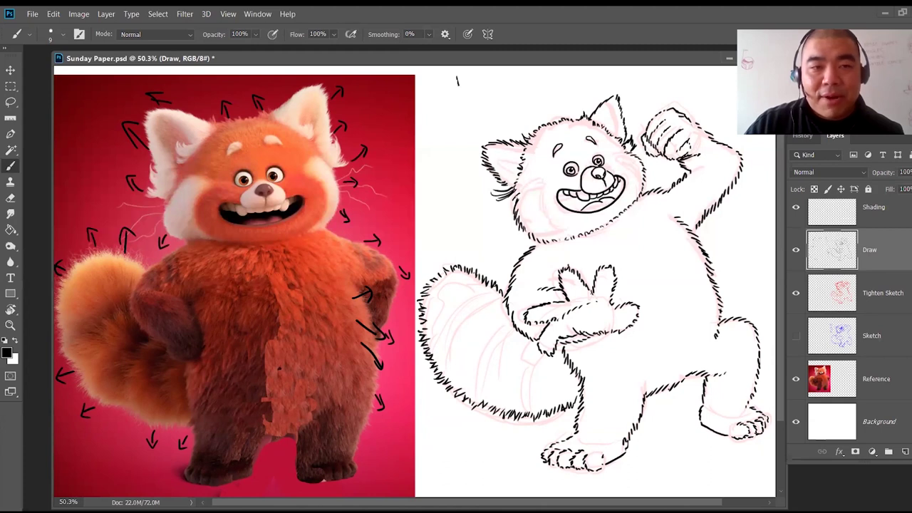
Step: Ink the border of the left-hand cheek patch with short fur strokes, curving from its upper edge down to the chin
mouse_move(526, 192)
left_mouse_down()
mouse_move(517, 198)
mouse_move(523, 189)
left_mouse_up()
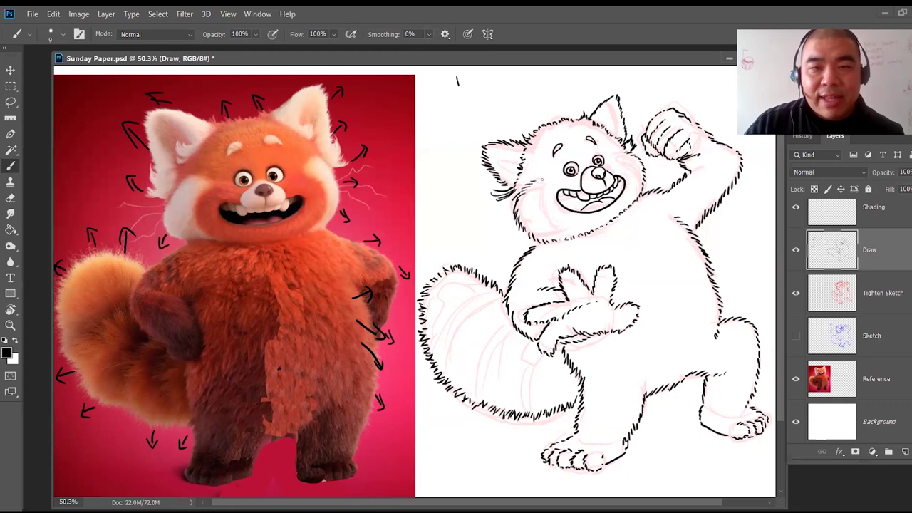
mouse_move(545, 186)
left_mouse_down()
mouse_move(552, 180)
mouse_move(547, 192)
left_mouse_up()
left_click_drag(543, 198, 547, 200)
left_click_drag(543, 204, 570, 230)
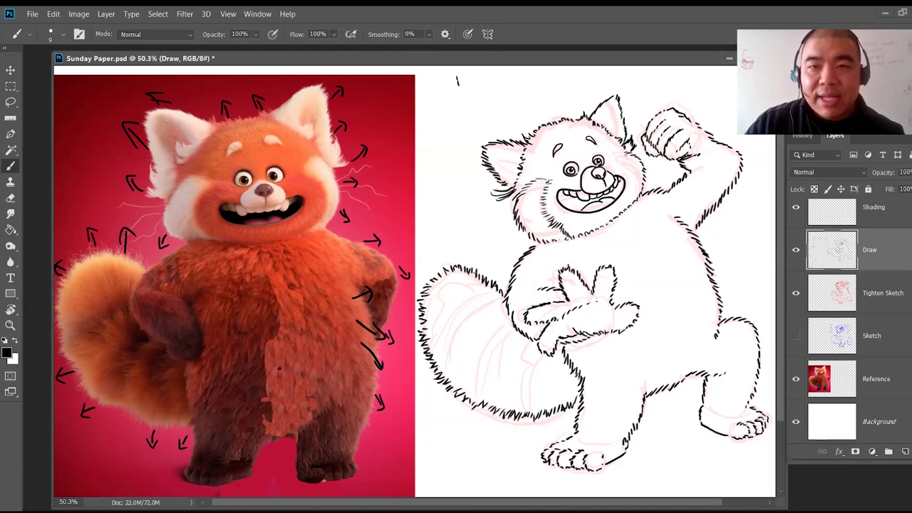
Step: Ink the border of the right-hand cheek patch with short fur strokes, from beside the eye down to the jaw
key("z")
left_click_drag(646, 204, 681, 153)
left_click_drag(635, 195, 584, 267)
key("v")
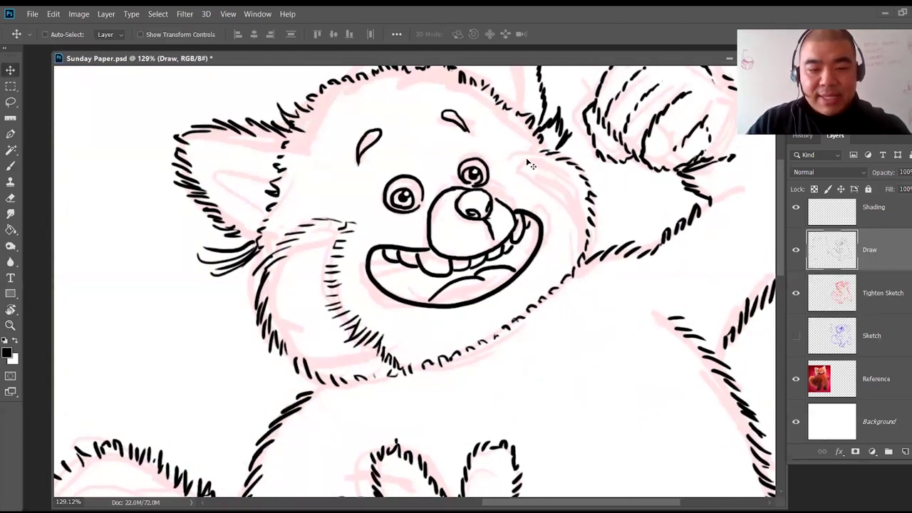
key("b")
mouse_move(538, 153)
left_mouse_down()
mouse_move(518, 155)
mouse_move(510, 175)
mouse_move(536, 174)
mouse_move(572, 225)
mouse_move(560, 287)
left_mouse_up()
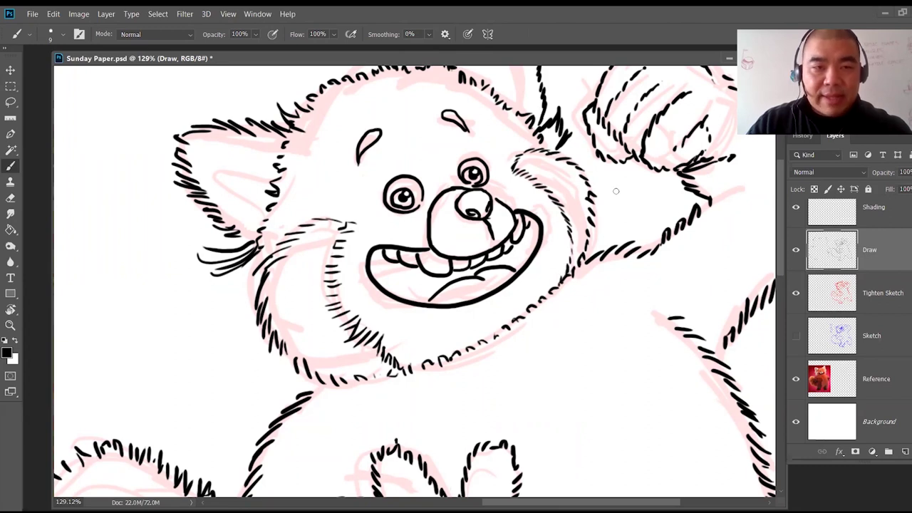
Step: Erase the two solid-outlined eyebrows and compare the face with the reference's furry brows
key("z")
mouse_move(630, 275)
left_mouse_down()
mouse_move(589, 331)
mouse_move(610, 271)
mouse_move(627, 268)
mouse_move(611, 265)
left_mouse_up()
left_click_drag(616, 236, 627, 238)
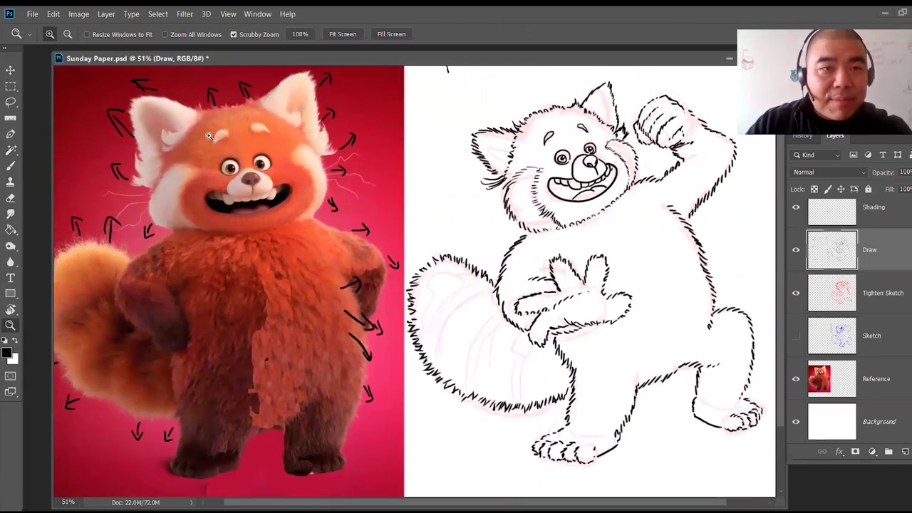
key("b")
key("e")
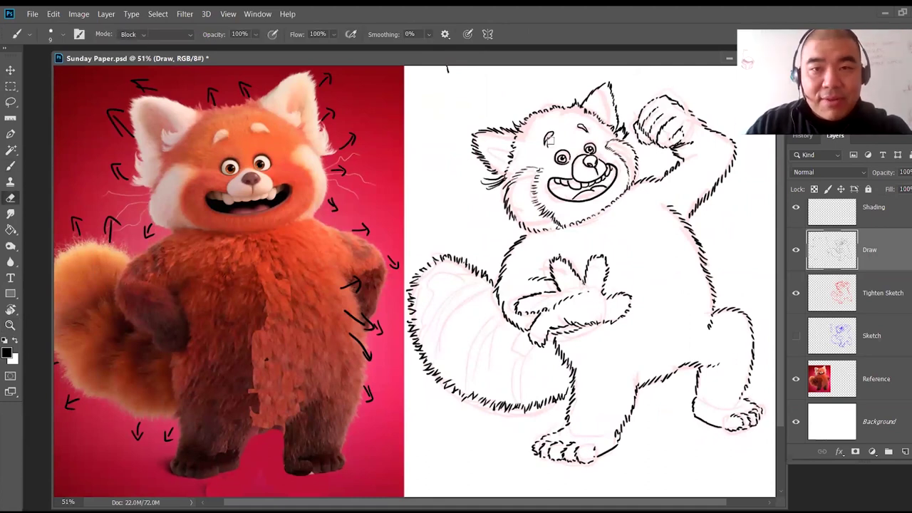
key("z")
mouse_move(592, 132)
left_mouse_down()
mouse_move(625, 258)
mouse_move(711, 303)
left_mouse_up()
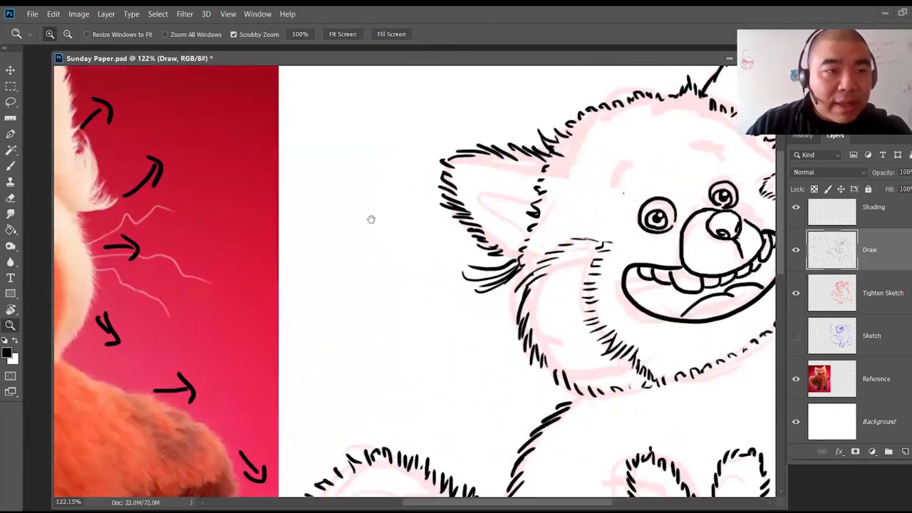
left_click_drag(370, 220, 582, 247)
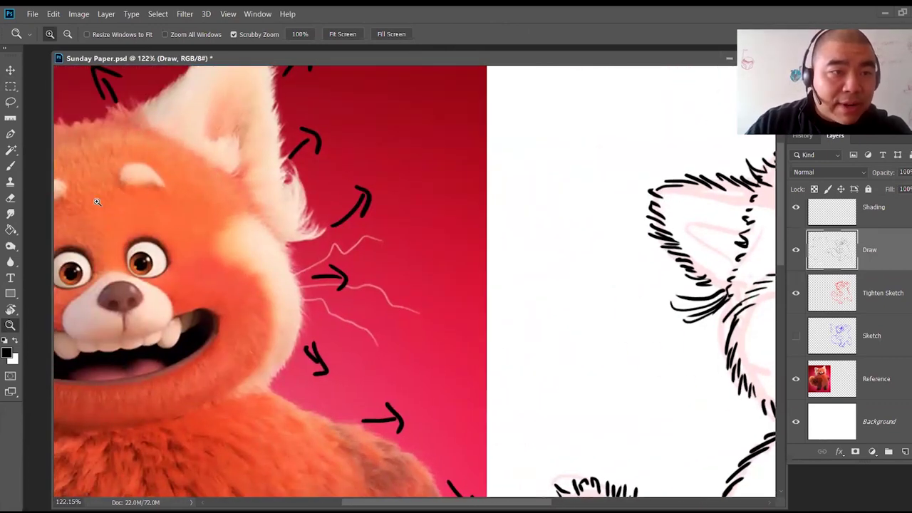
scroll(448, 195, "right", 9)
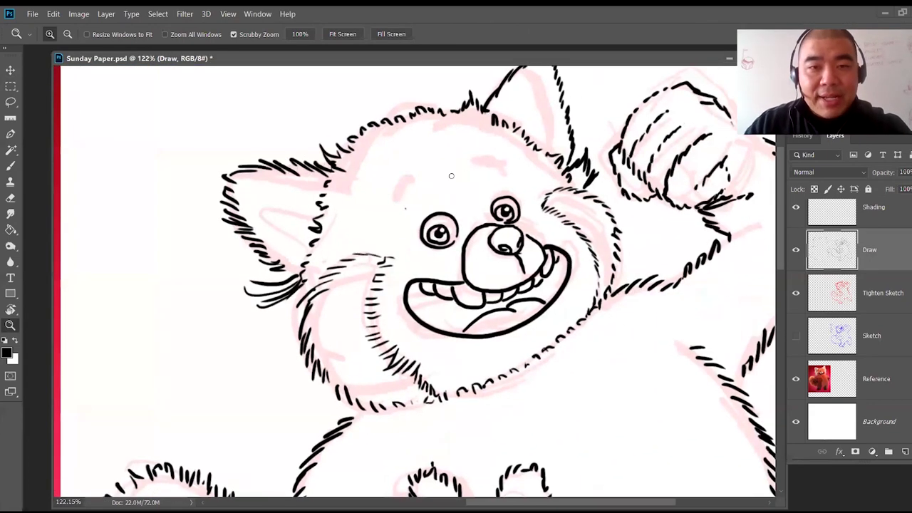
Step: Redraw both eyebrows with short black fur strokes following the tightened sketch
key("b")
mouse_move(391, 204)
left_mouse_down()
mouse_move(419, 178)
mouse_move(393, 205)
mouse_move(416, 183)
mouse_move(488, 156)
left_mouse_up()
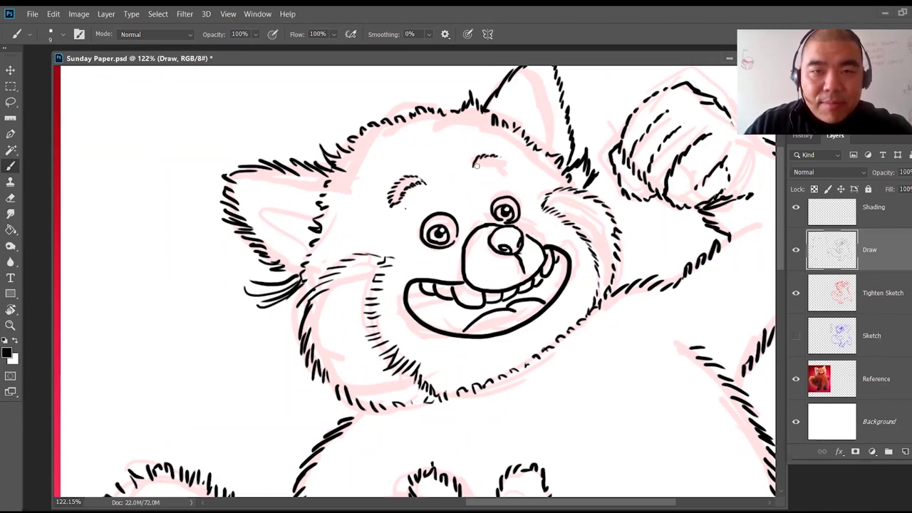
left_click_drag(508, 165, 492, 155)
key("z")
left_click_drag(571, 258, 582, 207)
scroll(583, 207, "down", 2)
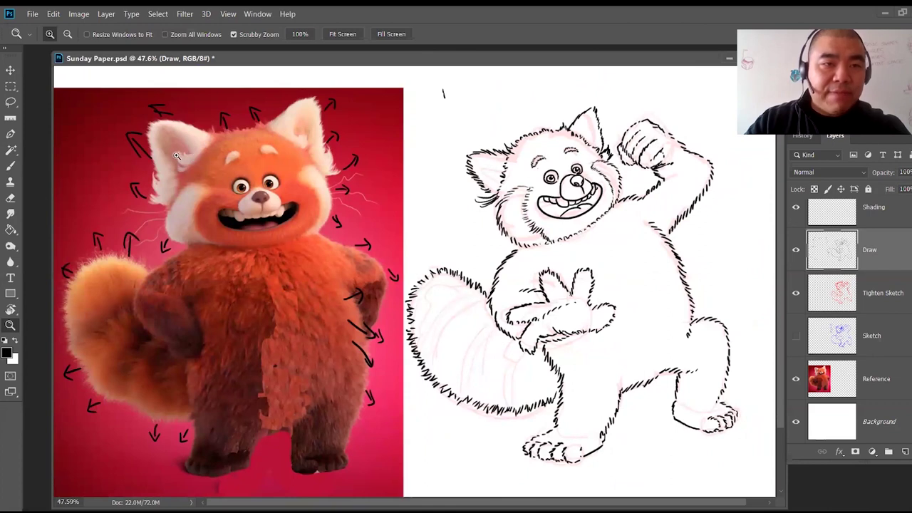
Step: Ink the remaining fur lines inside both ears and at the inner leg, then lock the Draw layer and hide Tighten Sketch
key("b")
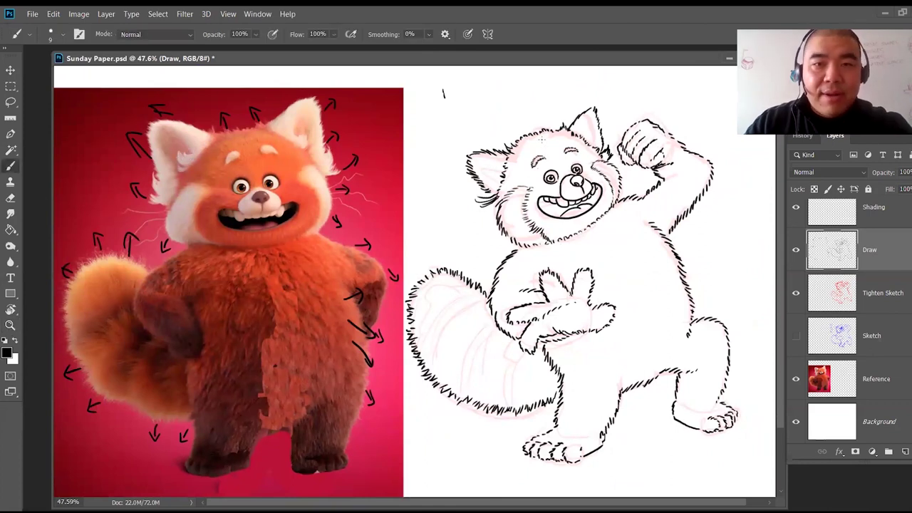
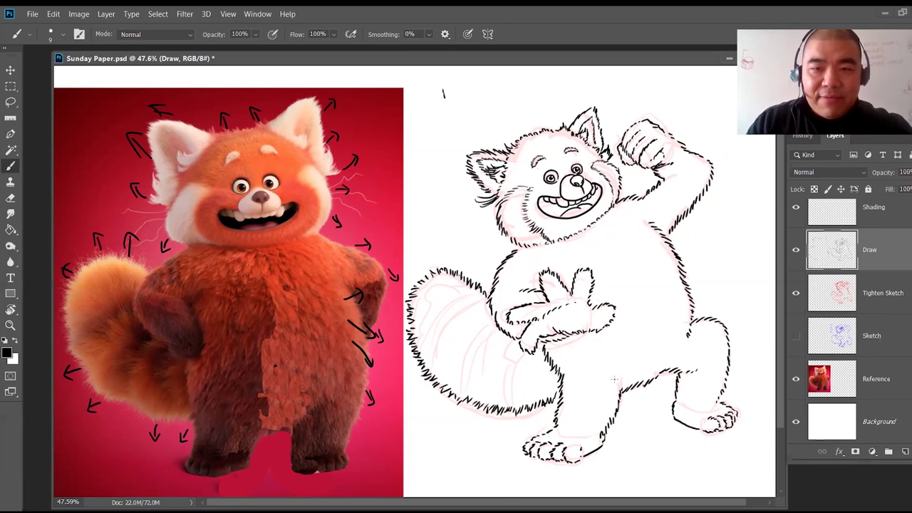
left_click_drag(619, 376, 639, 379)
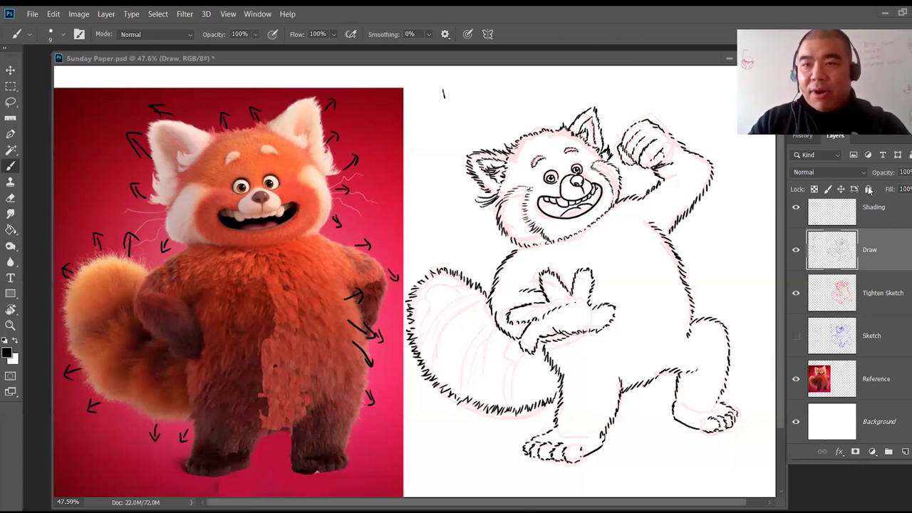
left_click(796, 293)
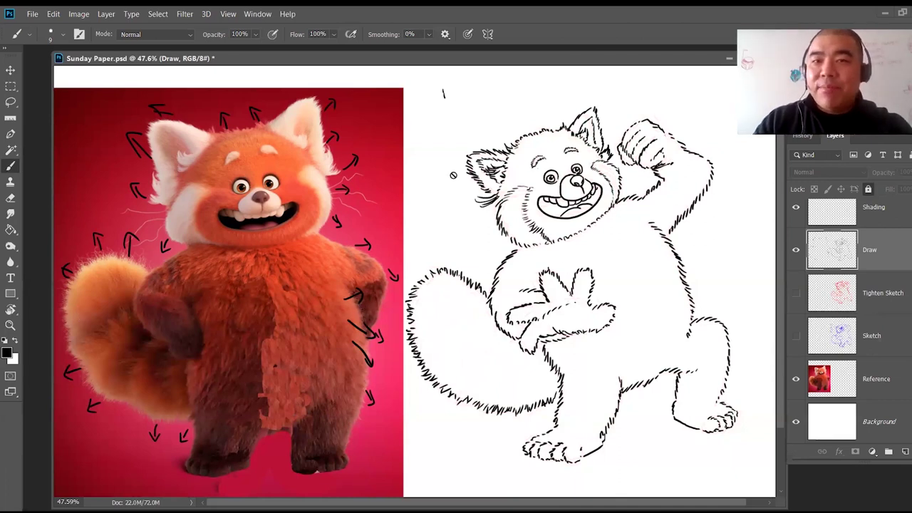
Step: Select the Shading layer and set the foreground color to peach fadbbe, sampled from the reference character's ear
left_click(890, 214)
scroll(888, 227, "up", 1)
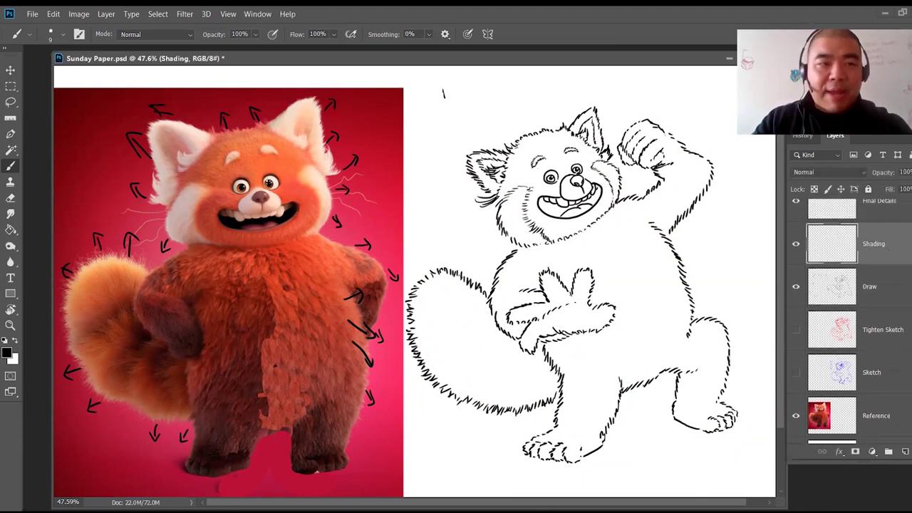
left_click(7, 354)
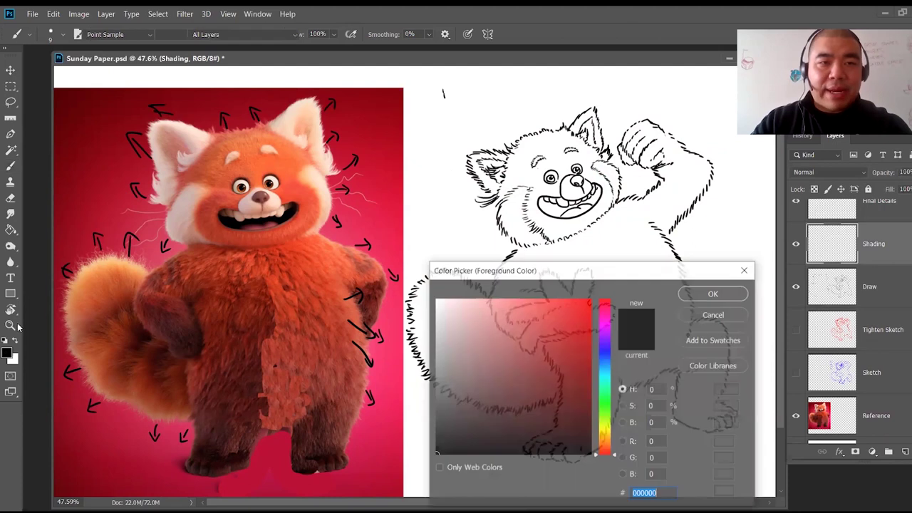
left_click(293, 115)
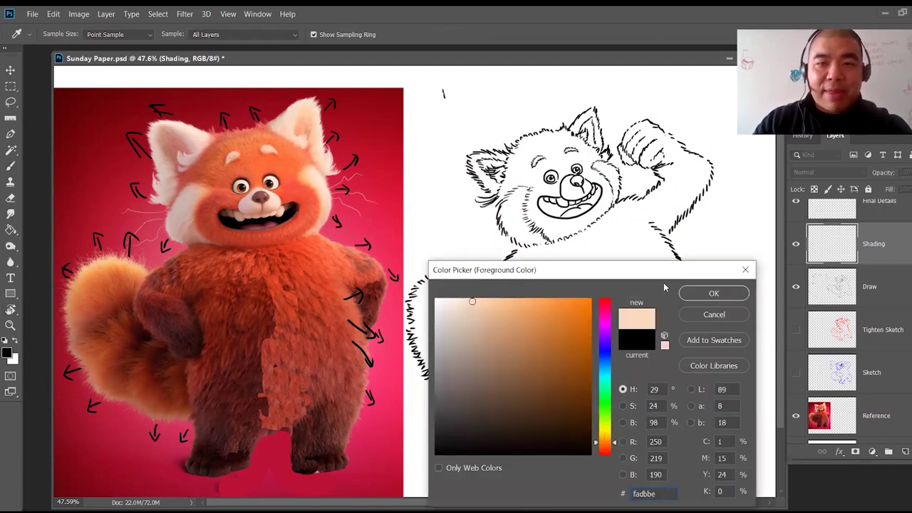
left_click(714, 293)
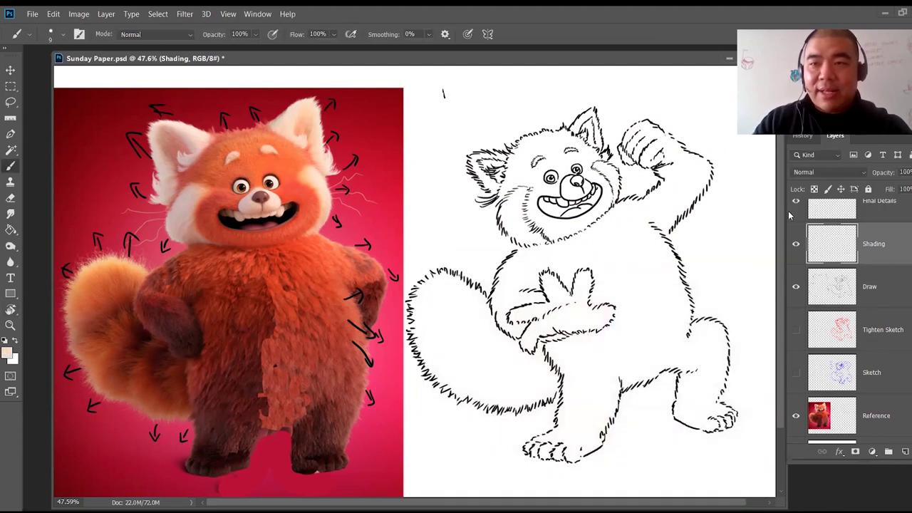
left_click(861, 171)
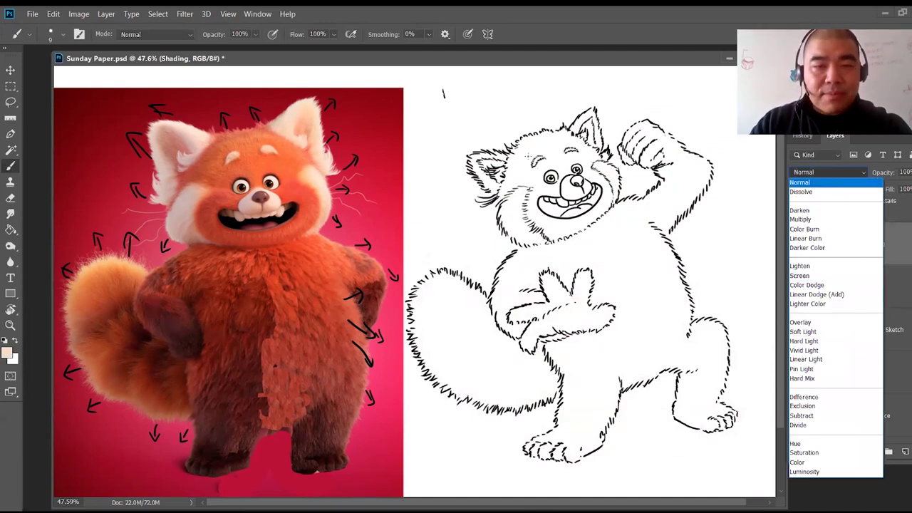
key("Escape")
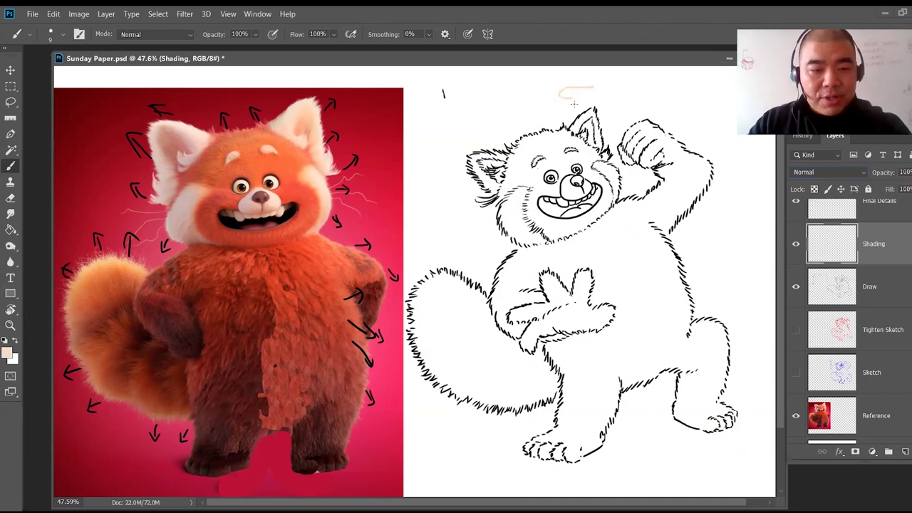
Step: Enlarge the brush to 35 and move the Shading layer directly beneath the Draw layer
key("bracketright")
key("bracketright")
key("bracketright")
key("bracketright")
key("bracketright")
left_click_drag(578, 127, 583, 124)
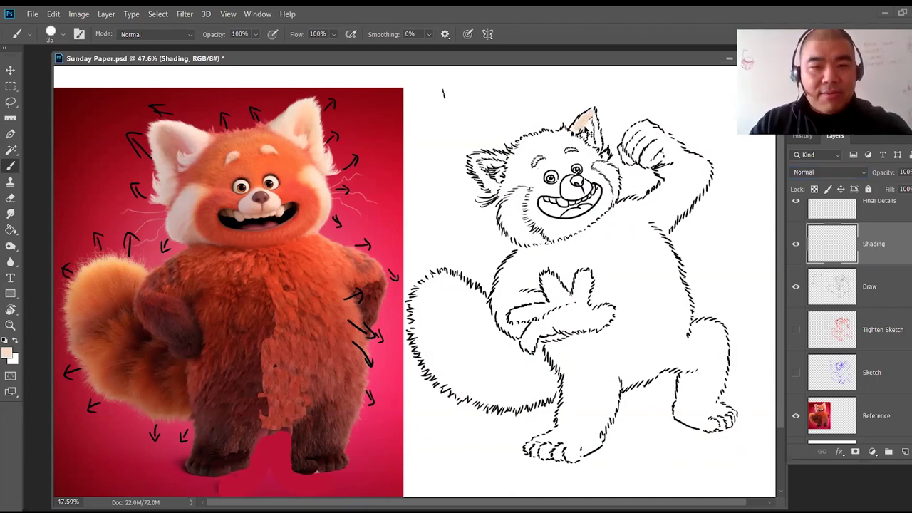
key("ctrl+z")
left_click_drag(887, 244, 888, 305)
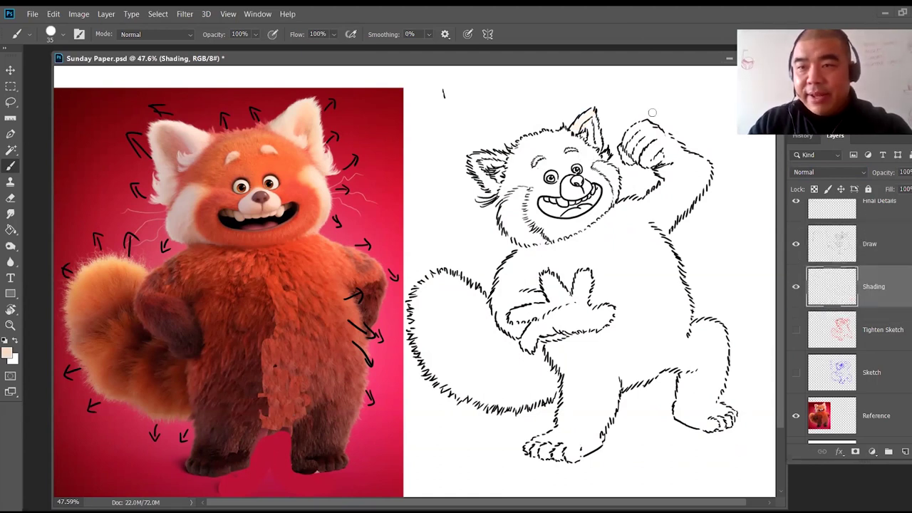
Step: Fill the red panda's ears, cheek patches, eyebrows and muzzle with peach on the Shading layer
mouse_move(579, 125)
left_mouse_down()
mouse_move(589, 115)
mouse_move(577, 126)
mouse_move(599, 146)
mouse_move(591, 123)
mouse_move(581, 134)
left_mouse_up()
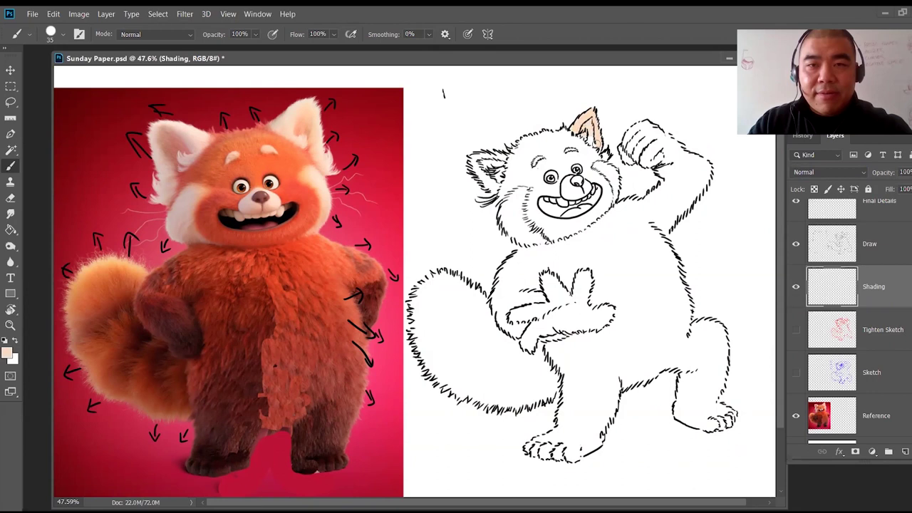
mouse_move(472, 158)
left_mouse_down()
mouse_move(478, 174)
mouse_move(492, 174)
mouse_move(489, 199)
mouse_move(492, 157)
left_mouse_up()
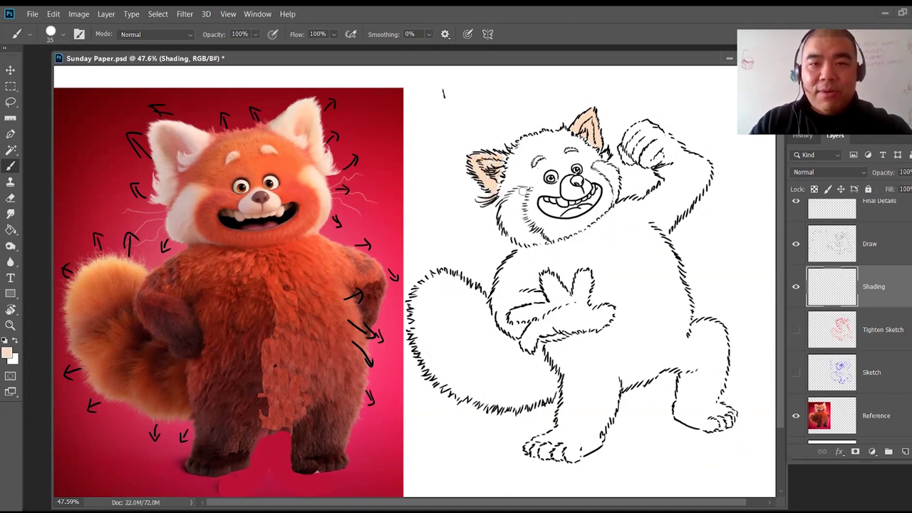
mouse_move(516, 192)
left_mouse_down()
mouse_move(514, 236)
mouse_move(539, 240)
mouse_move(521, 224)
mouse_move(521, 202)
mouse_move(508, 223)
mouse_move(524, 238)
mouse_move(513, 205)
left_mouse_up()
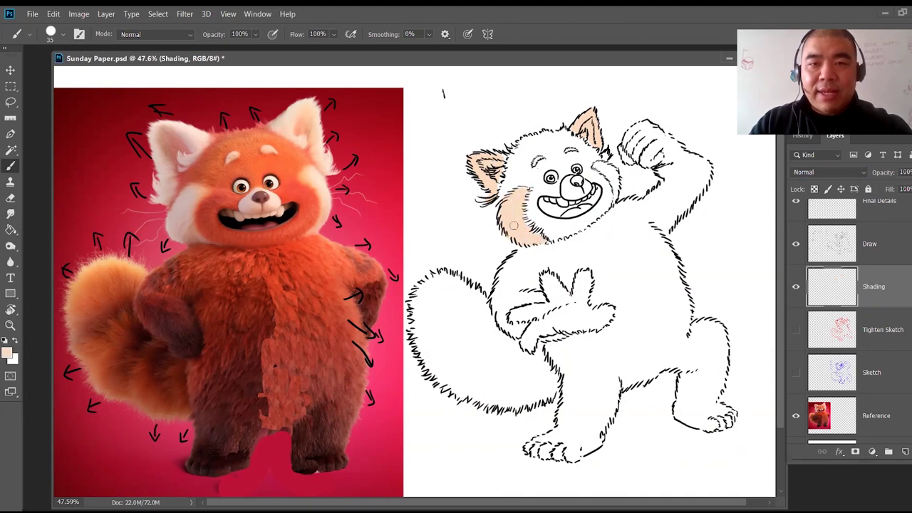
mouse_move(598, 166)
left_mouse_down()
mouse_move(615, 190)
mouse_move(603, 169)
left_mouse_up()
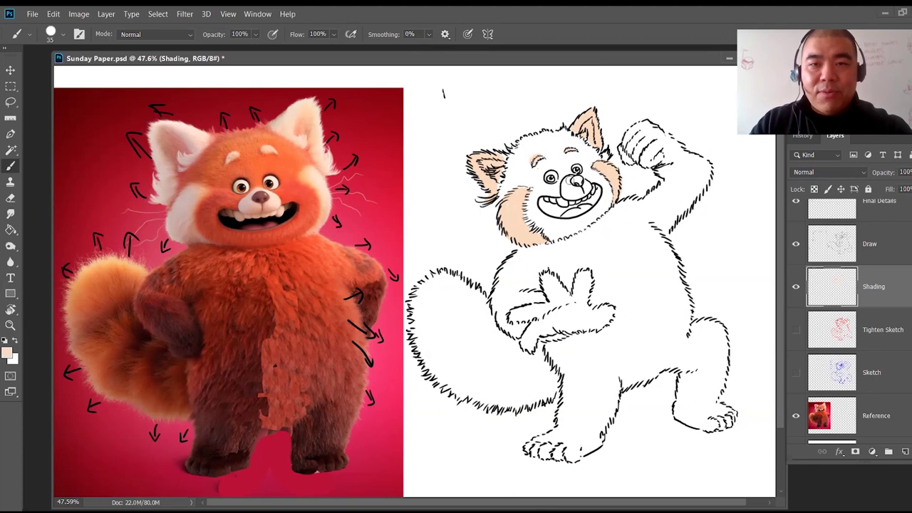
mouse_move(567, 193)
left_mouse_down()
mouse_move(584, 189)
mouse_move(570, 184)
left_mouse_up()
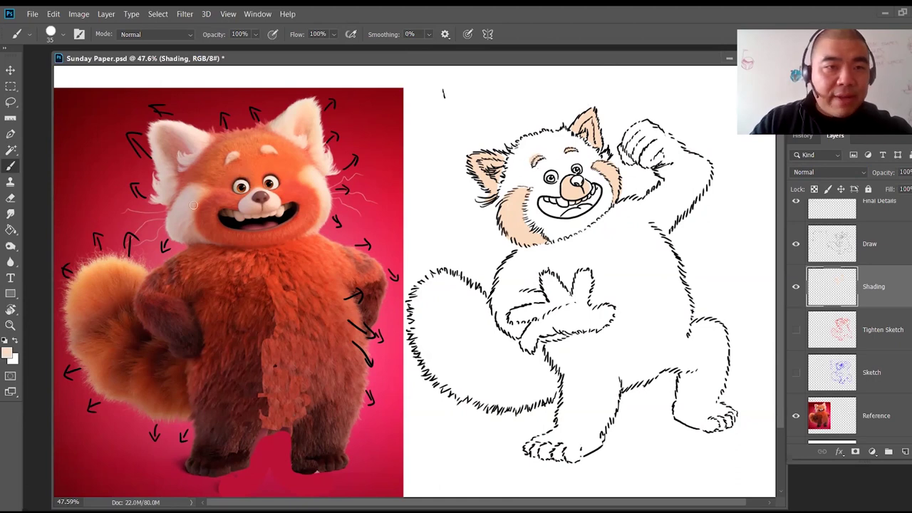
Step: Sample orange ff713f from the reference's forehead and paint the face around the eyes, cheeks and mouth with a size 40 brush
left_click(7, 353)
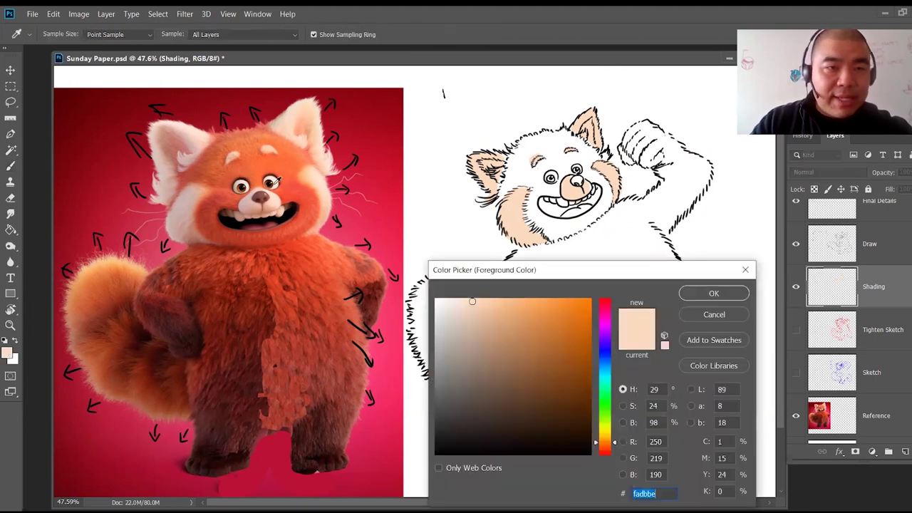
left_click(281, 162)
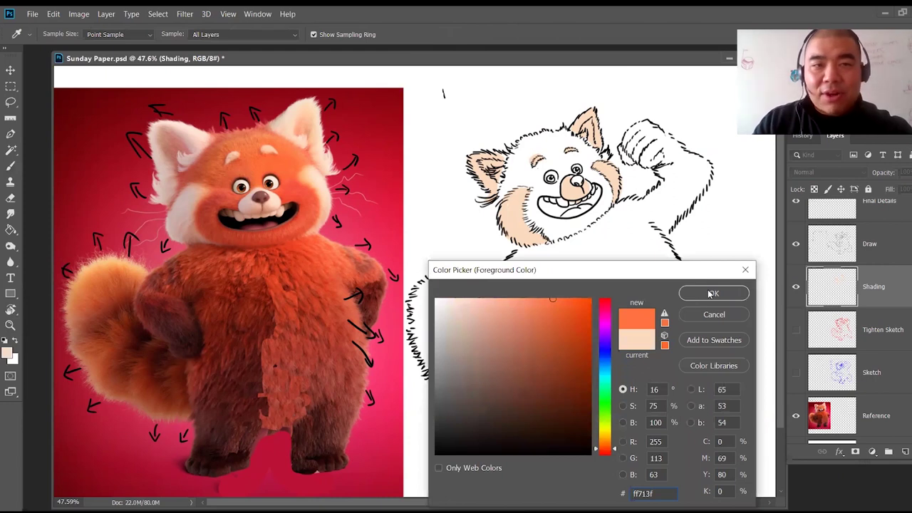
left_click(709, 295)
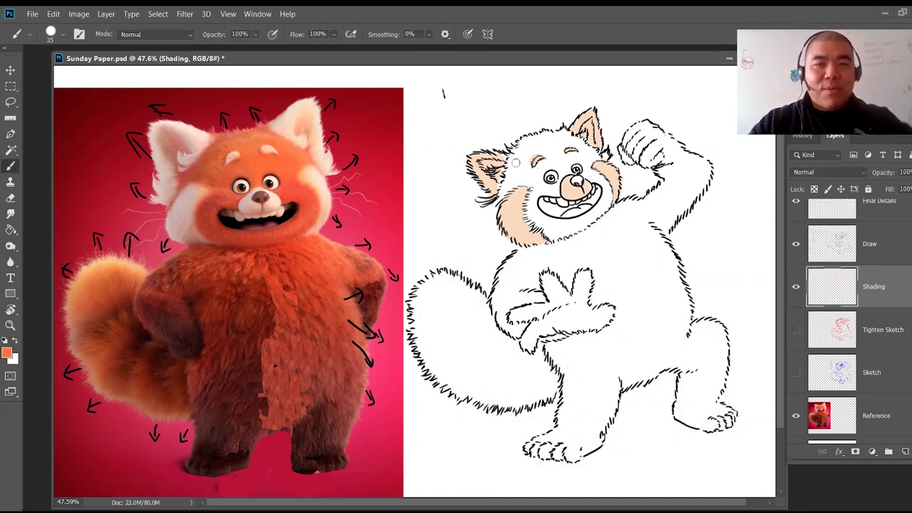
mouse_move(511, 170)
left_mouse_down()
mouse_move(519, 157)
mouse_move(503, 192)
left_mouse_up()
key("bracketright")
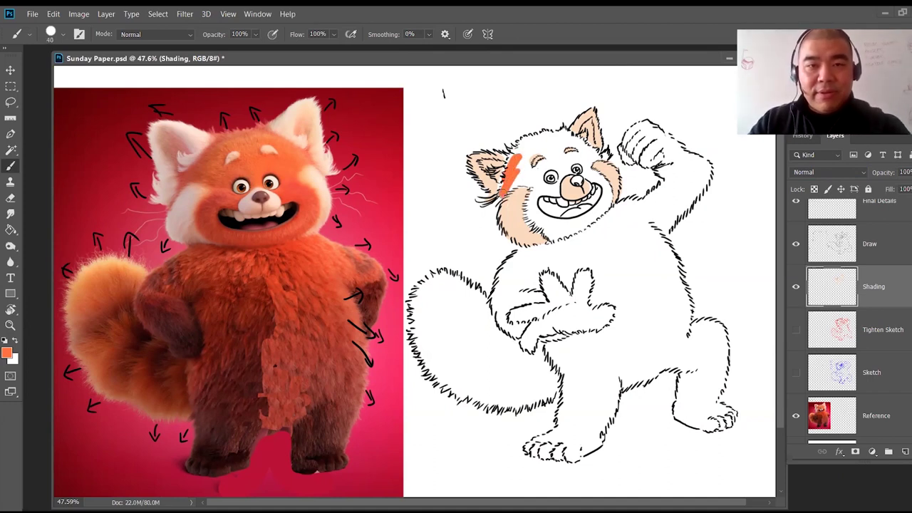
mouse_move(514, 158)
left_mouse_down()
mouse_move(521, 143)
mouse_move(550, 134)
mouse_move(600, 156)
left_mouse_up()
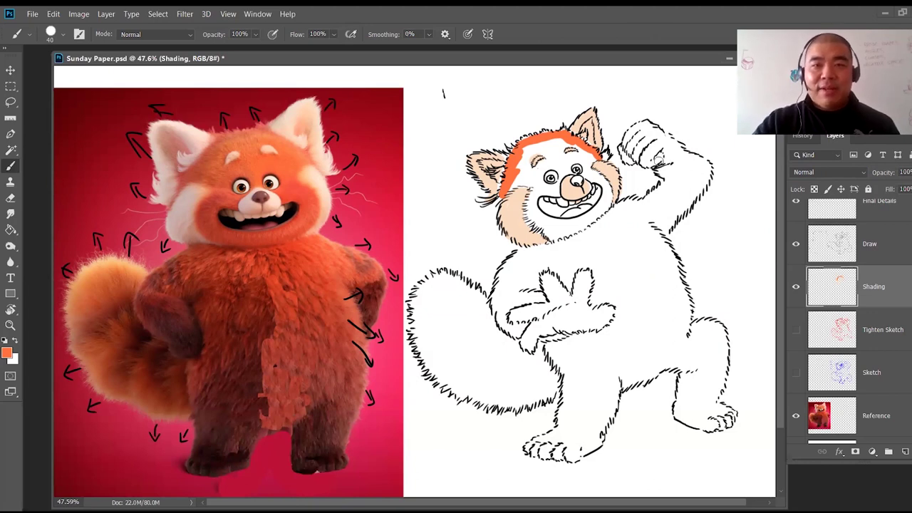
mouse_move(513, 187)
left_mouse_down()
mouse_move(538, 181)
mouse_move(531, 208)
mouse_move(553, 236)
mouse_move(535, 213)
mouse_move(549, 230)
mouse_move(592, 214)
mouse_move(606, 193)
mouse_move(559, 228)
mouse_move(597, 216)
left_mouse_up()
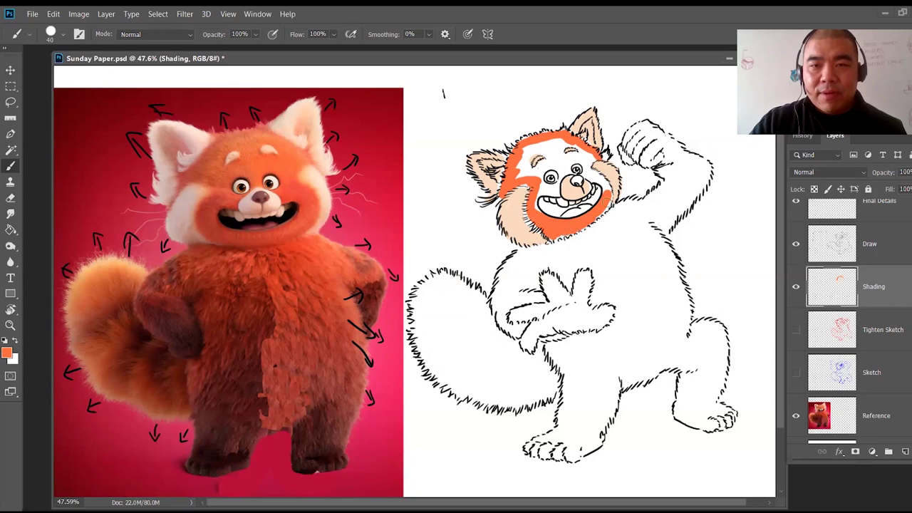
left_click_drag(602, 182, 594, 176)
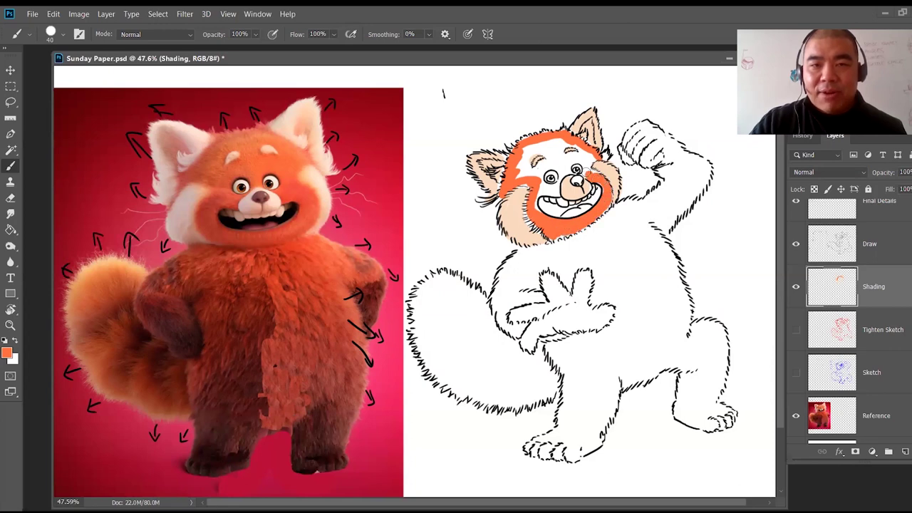
mouse_move(572, 162)
left_mouse_down()
mouse_move(558, 186)
mouse_move(540, 184)
left_mouse_up()
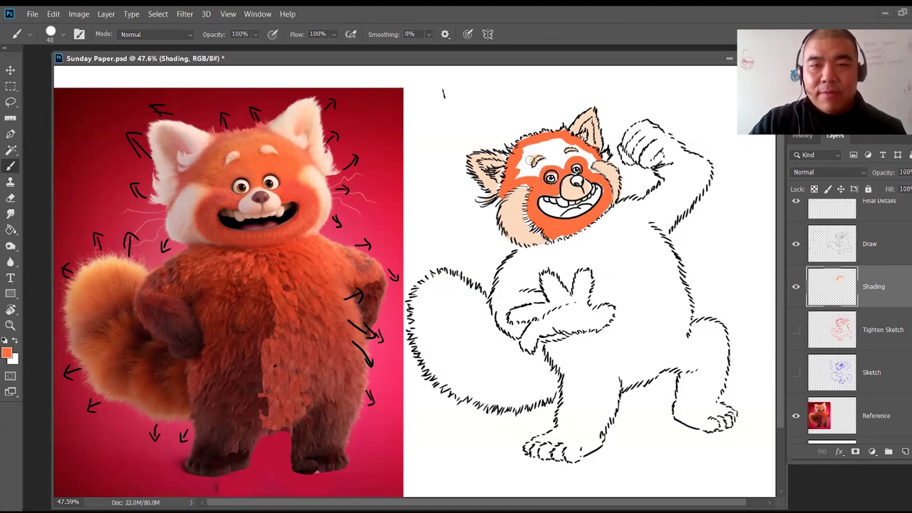
mouse_move(532, 153)
left_mouse_down()
mouse_move(526, 161)
mouse_move(536, 171)
mouse_move(549, 159)
mouse_move(519, 172)
mouse_move(565, 142)
mouse_move(588, 149)
left_mouse_up()
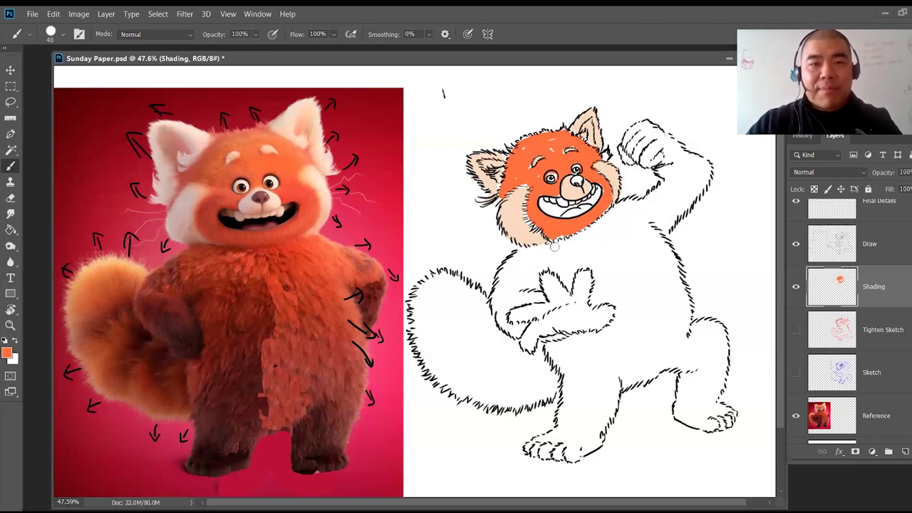
Step: Fill the body, arms, legs and tail with the same orange using a size 125 brush
key("bracketright")
key("bracketright")
key("bracketright")
key("bracketright")
key("bracketright")
key("bracketright")
key("bracketright")
mouse_move(528, 267)
left_mouse_down()
mouse_move(508, 294)
mouse_move(576, 371)
mouse_move(570, 426)
mouse_move(541, 439)
mouse_move(570, 449)
mouse_move(604, 401)
mouse_move(605, 330)
mouse_move(576, 409)
mouse_move(527, 285)
mouse_move(545, 253)
mouse_move(532, 259)
mouse_move(663, 199)
mouse_move(681, 175)
mouse_move(649, 146)
mouse_move(630, 149)
mouse_move(645, 130)
mouse_move(698, 174)
mouse_move(656, 241)
mouse_move(678, 345)
mouse_move(629, 368)
mouse_move(599, 398)
mouse_move(592, 317)
mouse_move(555, 272)
mouse_move(575, 352)
mouse_move(574, 314)
mouse_move(627, 230)
mouse_move(608, 335)
mouse_move(625, 358)
mouse_move(649, 274)
mouse_move(662, 326)
mouse_move(640, 249)
mouse_move(644, 211)
mouse_move(608, 292)
left_mouse_up()
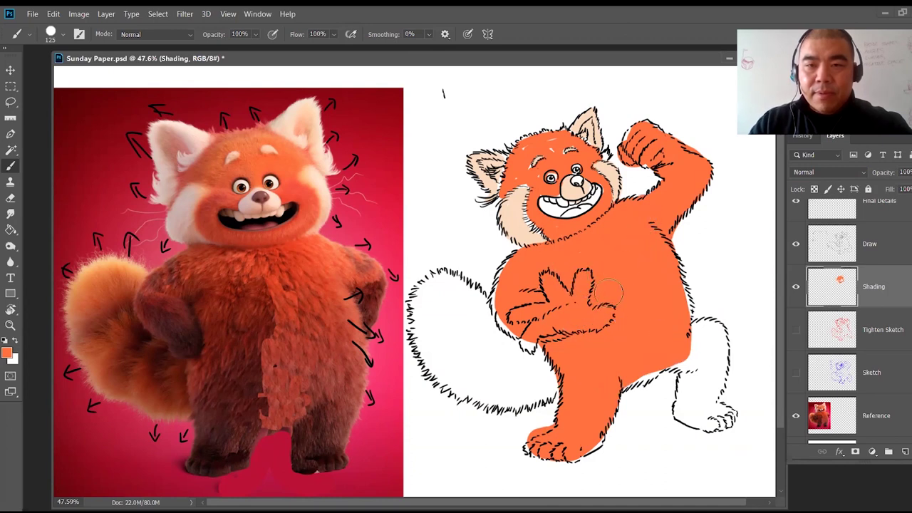
mouse_move(695, 351)
left_mouse_down()
mouse_move(688, 419)
mouse_move(714, 424)
mouse_move(713, 337)
mouse_move(702, 326)
mouse_move(705, 362)
left_mouse_up()
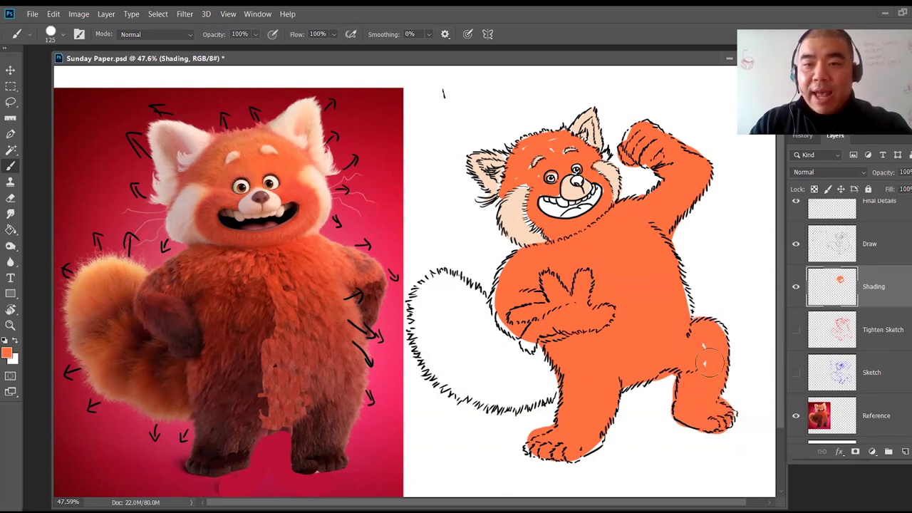
mouse_move(444, 282)
left_mouse_down()
mouse_move(491, 311)
mouse_move(513, 273)
mouse_move(533, 341)
mouse_move(462, 313)
mouse_move(432, 287)
mouse_move(422, 325)
mouse_move(448, 368)
mouse_move(497, 397)
mouse_move(564, 386)
mouse_move(484, 372)
mouse_move(456, 350)
mouse_move(448, 312)
mouse_move(511, 354)
mouse_move(482, 352)
left_mouse_up()
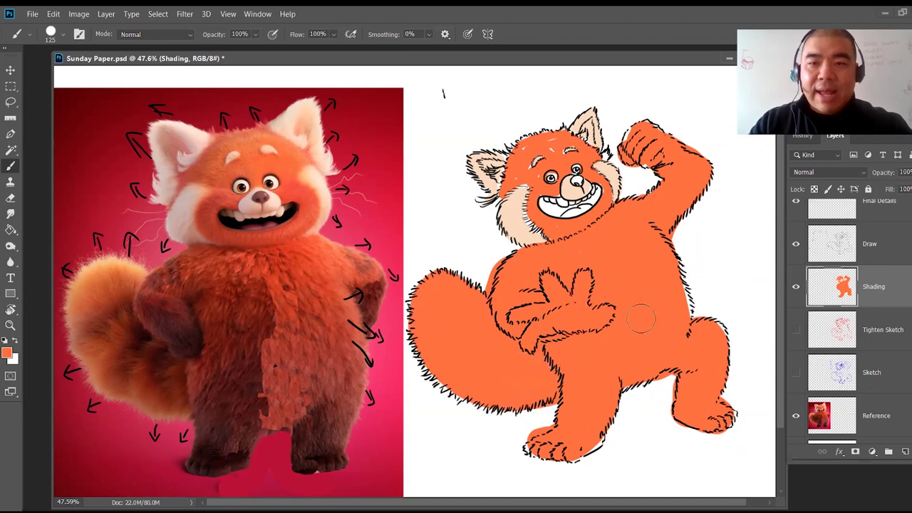
left_click_drag(672, 288, 692, 345)
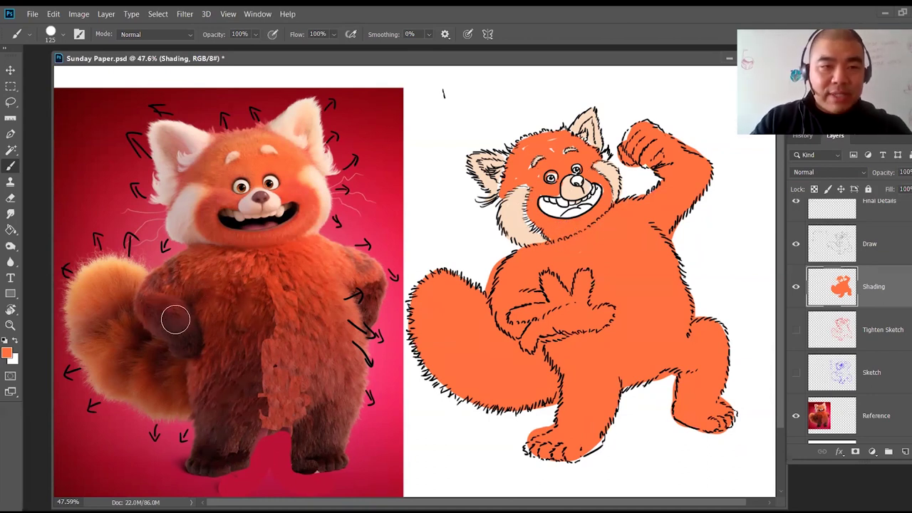
Step: Set the foreground color to dark brown 471514 and paint a patch just above each foot with a size 80 brush
left_click(6, 354)
left_click_drag(527, 406, 547, 412)
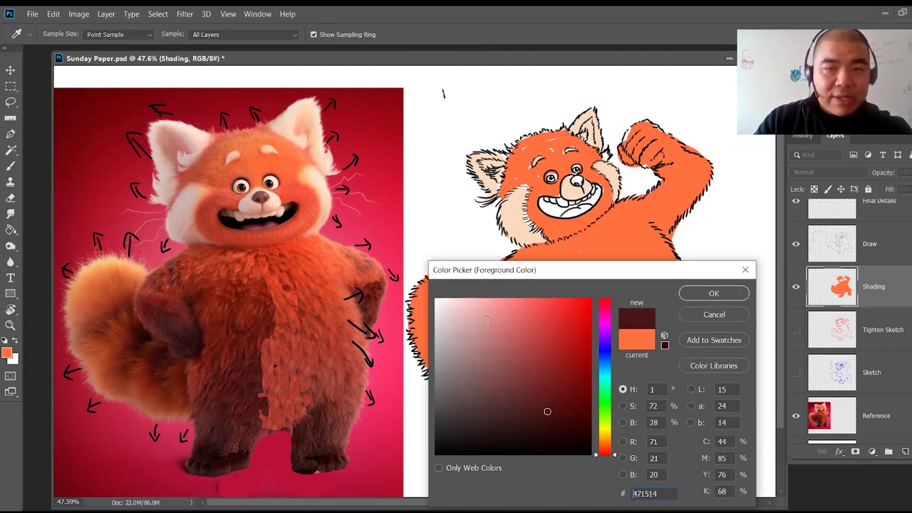
left_click(715, 294)
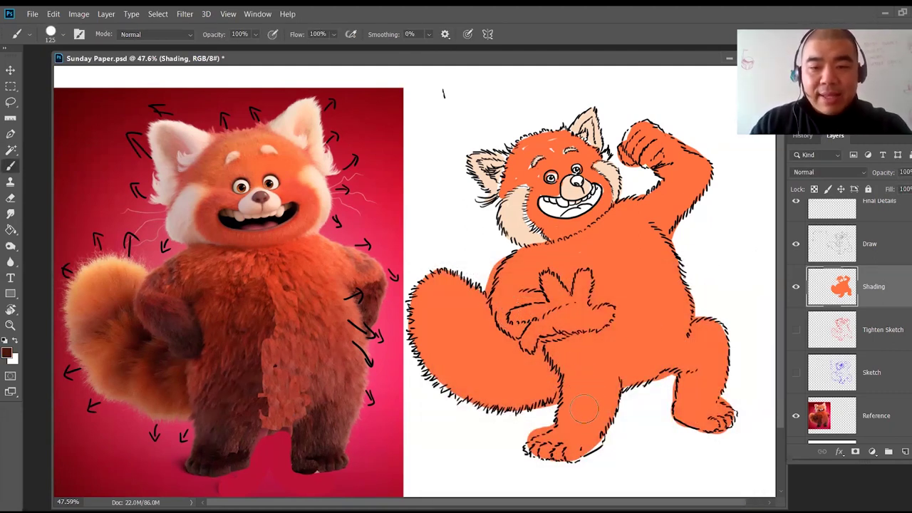
key("bracketleft")
key("bracketleft")
key("bracketleft")
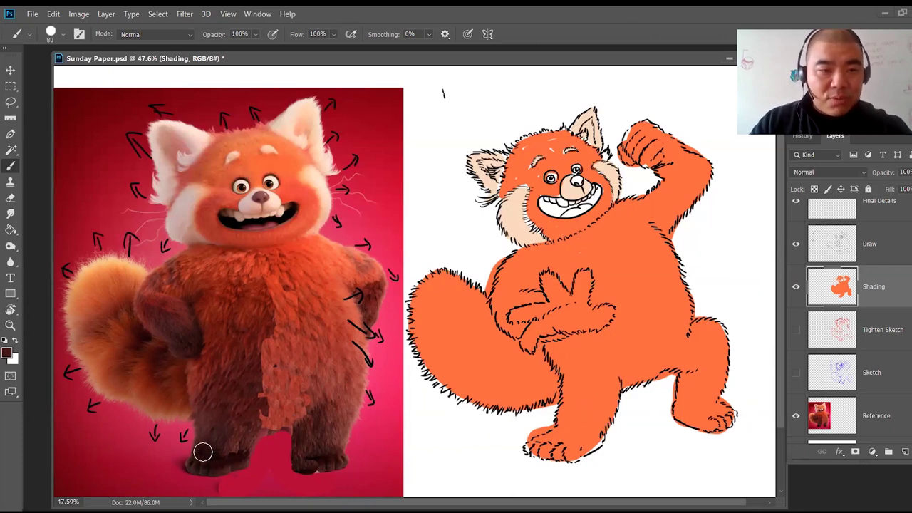
left_click_drag(554, 434, 595, 428)
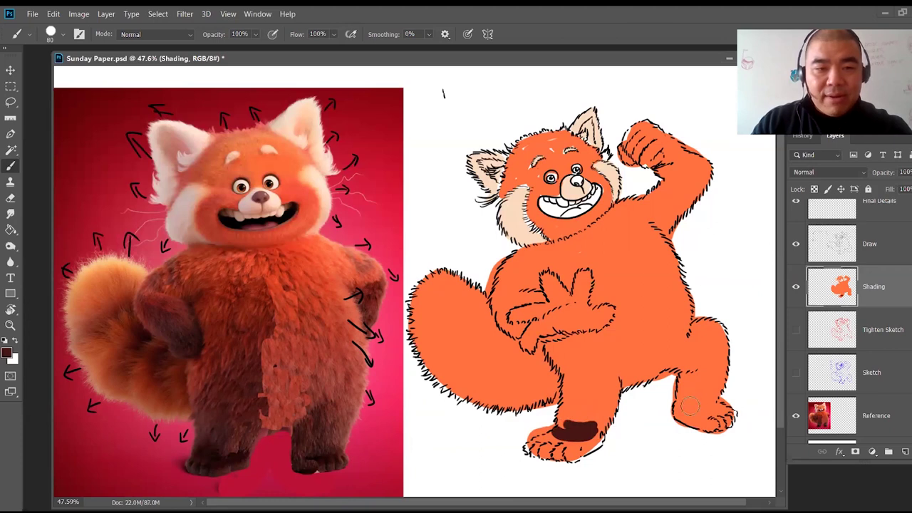
mouse_move(696, 410)
left_mouse_down()
mouse_move(686, 406)
mouse_move(709, 399)
mouse_move(688, 401)
left_mouse_up()
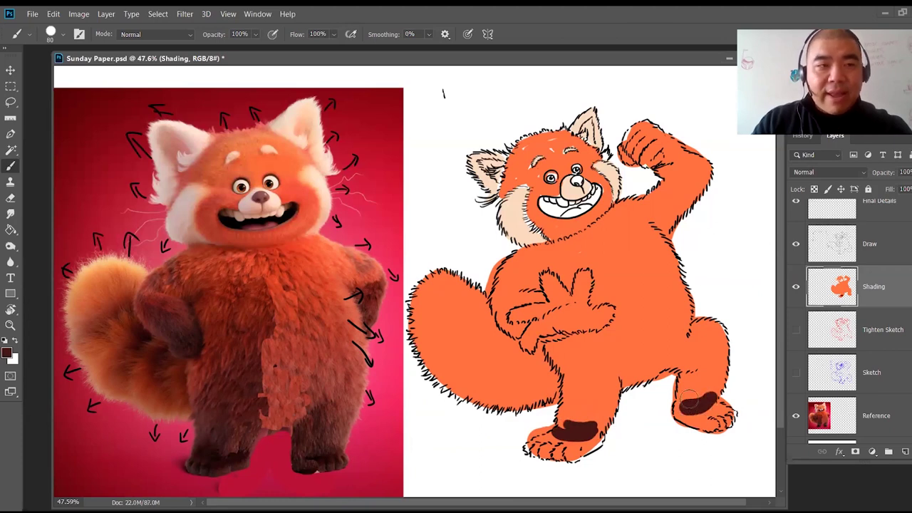
Step: Blend the dark brown patches above both feet into the orange using the Smudge tool at size 60 and 9% strength
left_click(11, 213)
mouse_move(575, 412)
left_mouse_down()
mouse_move(566, 425)
mouse_move(580, 407)
mouse_move(578, 426)
mouse_move(596, 425)
mouse_move(586, 436)
mouse_move(557, 436)
mouse_move(586, 433)
left_mouse_up()
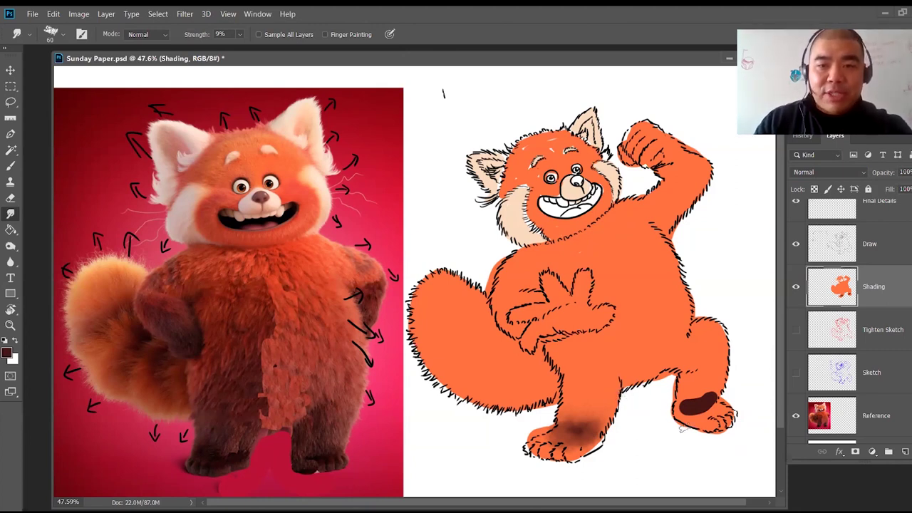
mouse_move(693, 411)
left_mouse_down()
mouse_move(686, 401)
mouse_move(707, 397)
mouse_move(688, 409)
mouse_move(698, 406)
left_mouse_up()
Step: Paint dark brown across the palm and fingers of the hand resting on the belly
key("b")
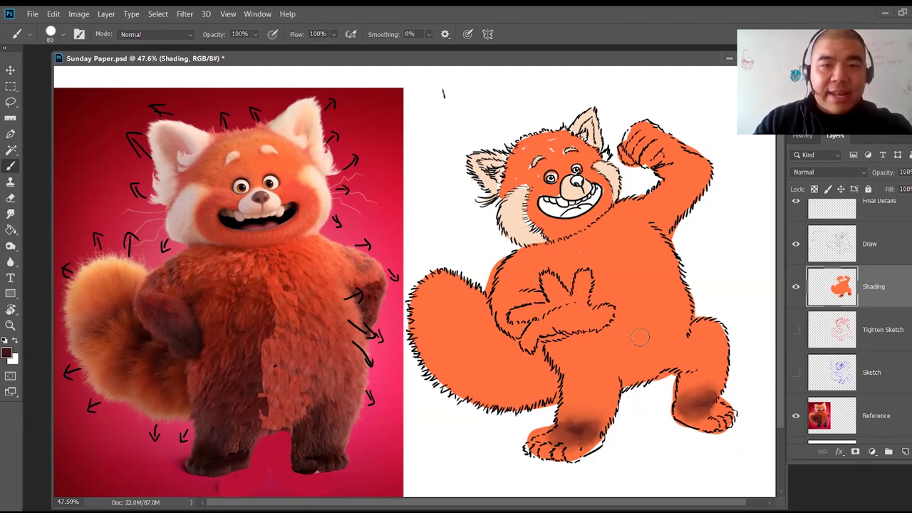
mouse_move(524, 345)
left_mouse_down()
mouse_move(535, 317)
mouse_move(545, 326)
mouse_move(562, 321)
mouse_move(525, 313)
mouse_move(559, 311)
mouse_move(553, 290)
mouse_move(556, 304)
mouse_move(576, 308)
mouse_move(581, 279)
mouse_move(577, 310)
mouse_move(600, 315)
mouse_move(561, 315)
mouse_move(534, 333)
mouse_move(556, 316)
mouse_move(524, 314)
mouse_move(560, 314)
mouse_move(556, 292)
mouse_move(559, 312)
mouse_move(580, 290)
mouse_move(574, 311)
mouse_move(558, 315)
mouse_move(593, 320)
left_mouse_up()
key("ctrl+z")
key("ctrl+z")
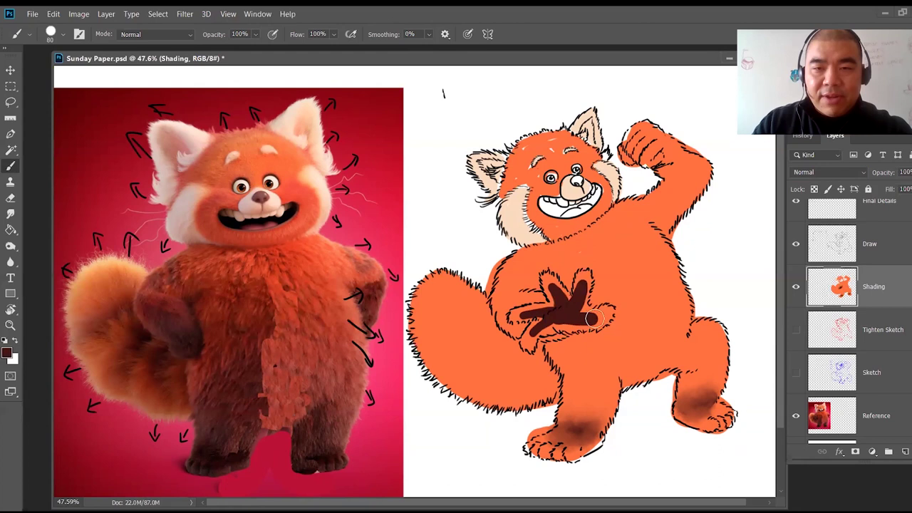
Step: Smudge the dark brown on the belly hand into its fingers, reducing the Smudge tool to size 40
left_click(11, 214)
mouse_move(533, 315)
left_mouse_down()
mouse_move(567, 316)
mouse_move(558, 318)
mouse_move(571, 322)
mouse_move(563, 327)
mouse_move(581, 325)
mouse_move(555, 324)
mouse_move(592, 323)
mouse_move(566, 325)
mouse_move(599, 318)
mouse_move(609, 305)
mouse_move(603, 319)
mouse_move(581, 308)
mouse_move(589, 275)
mouse_move(570, 302)
mouse_move(551, 275)
mouse_move(541, 284)
mouse_move(554, 306)
mouse_move(548, 275)
mouse_move(549, 309)
mouse_move(512, 315)
mouse_move(547, 318)
mouse_move(534, 339)
left_mouse_up()
key("bracketleft")
key("bracketleft")
key("bracketleft")
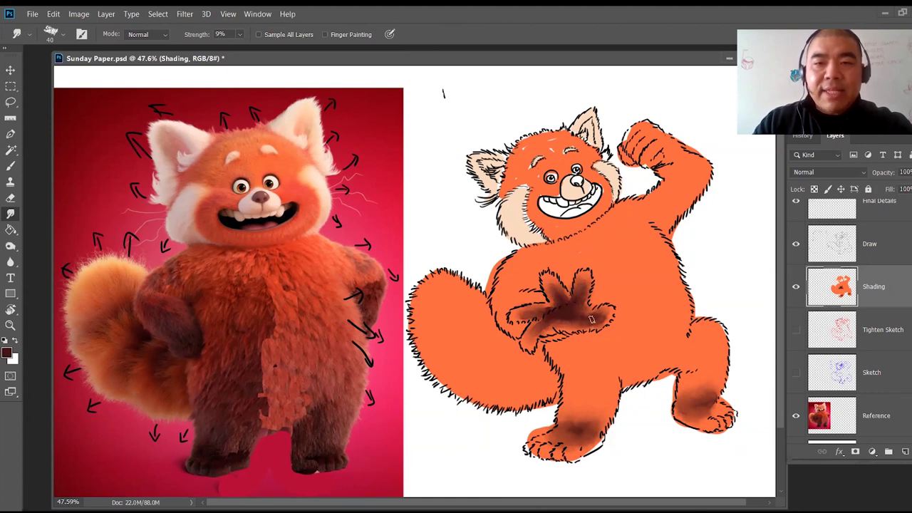
Step: Repaint the belly hand's palm and finger bases with dark brown to deepen the shading
key("b")
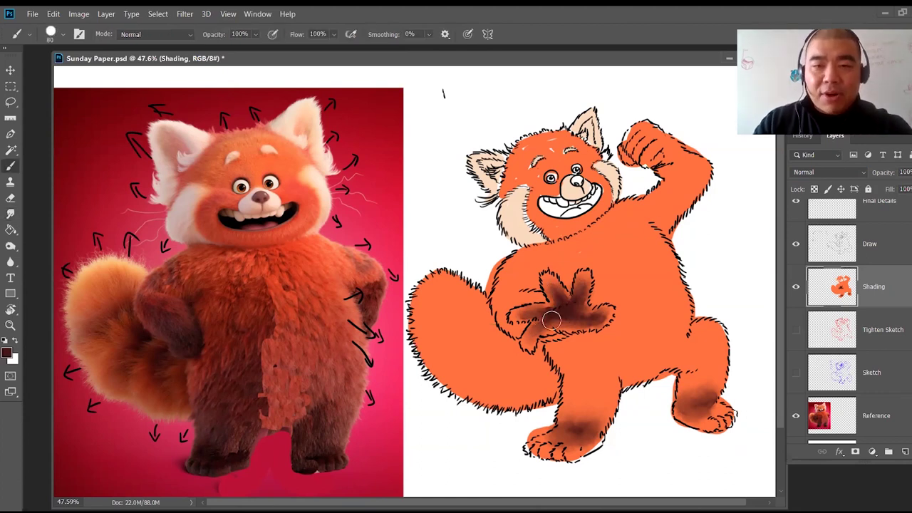
mouse_move(549, 320)
left_mouse_down()
mouse_move(574, 305)
mouse_move(577, 313)
mouse_move(539, 313)
mouse_move(544, 324)
left_mouse_up()
mouse_move(563, 312)
left_mouse_down()
mouse_move(517, 328)
mouse_move(552, 305)
mouse_move(552, 292)
mouse_move(570, 307)
mouse_move(580, 294)
mouse_move(575, 308)
mouse_move(521, 315)
mouse_move(597, 310)
left_mouse_up()
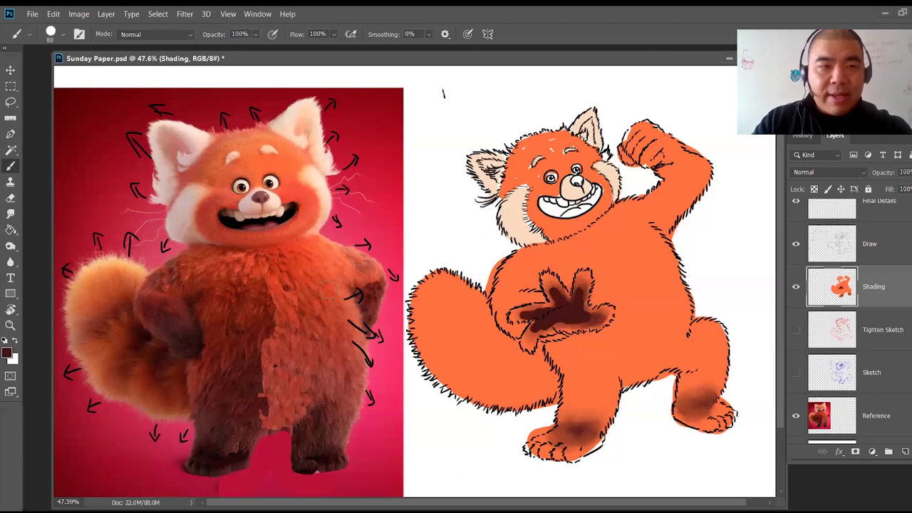
Step: Soften the repainted palm and finger edges of the belly hand with the Smudge tool at size 25
left_click(10, 213)
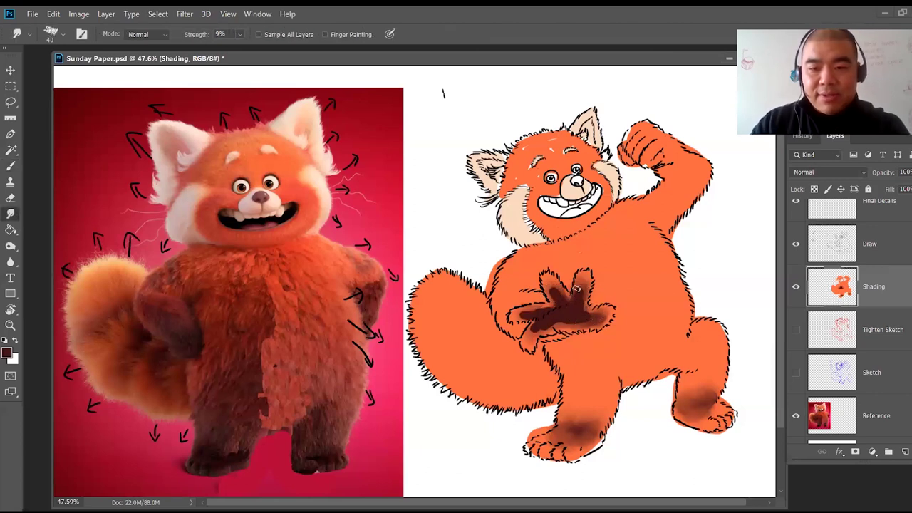
key("bracketleft")
key("bracketleft")
key("bracketleft")
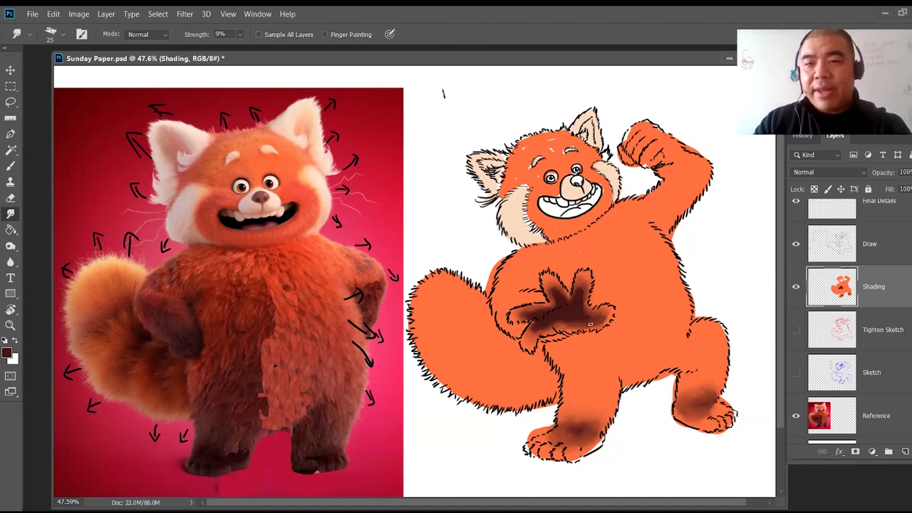
mouse_move(550, 286)
left_mouse_down()
mouse_move(553, 306)
mouse_move(515, 316)
left_mouse_up()
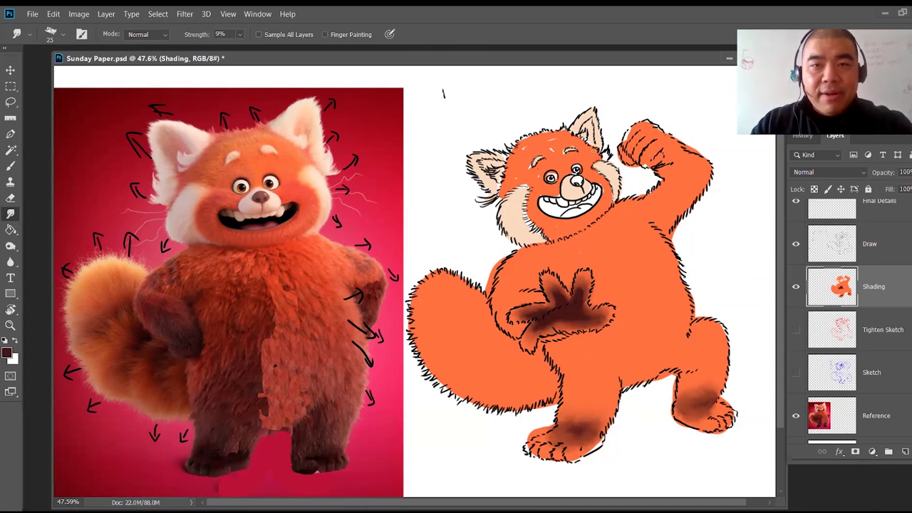
Step: Paint dark brown along the fingers and around the wrist of the raised fist with a size 35 brush
key("b")
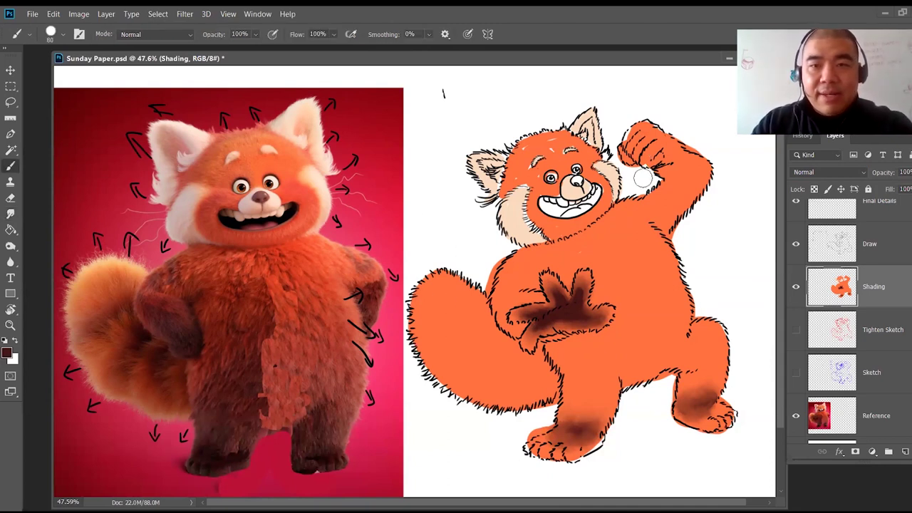
key("bracketleft")
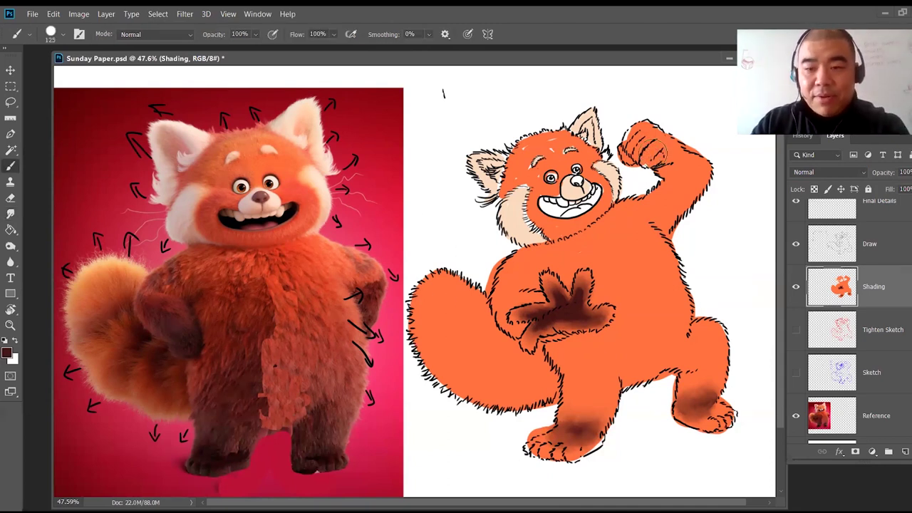
key("bracketleft")
key("bracketleft")
mouse_move(649, 154)
left_mouse_down()
mouse_move(654, 139)
mouse_move(640, 144)
mouse_move(635, 133)
mouse_move(649, 130)
mouse_move(624, 153)
mouse_move(627, 162)
mouse_move(655, 164)
mouse_move(672, 146)
mouse_move(663, 171)
mouse_move(670, 139)
mouse_move(659, 175)
left_mouse_up()
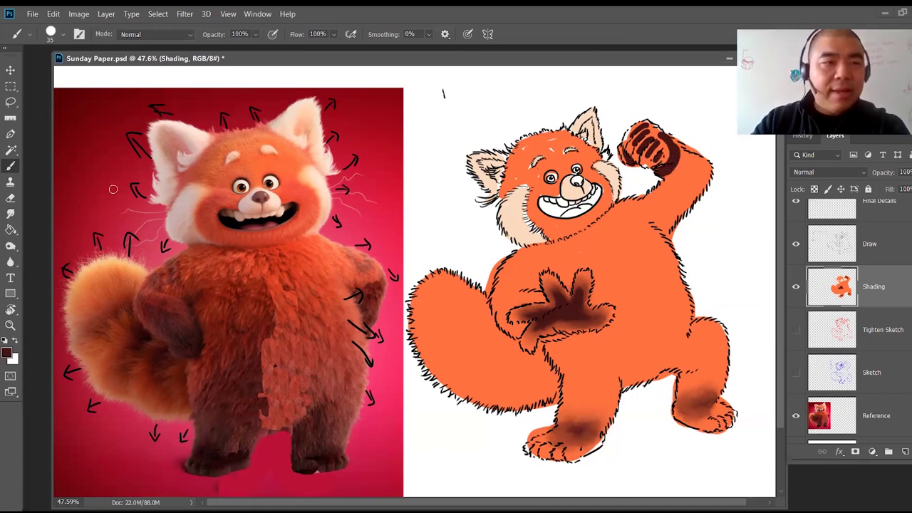
Step: Blend the dark brown on the raised fist's fingers and wrist with the Smudge tool at size 25
left_click(11, 213)
key("bracketleft")
key("bracketright")
key("bracketright")
mouse_move(652, 156)
left_mouse_down()
mouse_move(650, 135)
mouse_move(633, 146)
mouse_move(640, 131)
mouse_move(651, 138)
mouse_move(646, 129)
mouse_move(633, 132)
mouse_move(624, 156)
mouse_move(666, 161)
mouse_move(662, 140)
left_mouse_up()
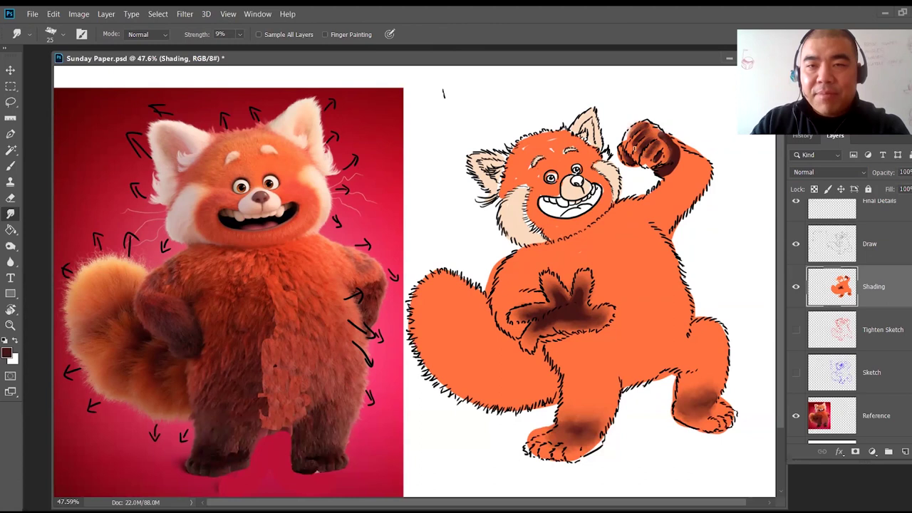
left_click_drag(643, 124, 630, 133)
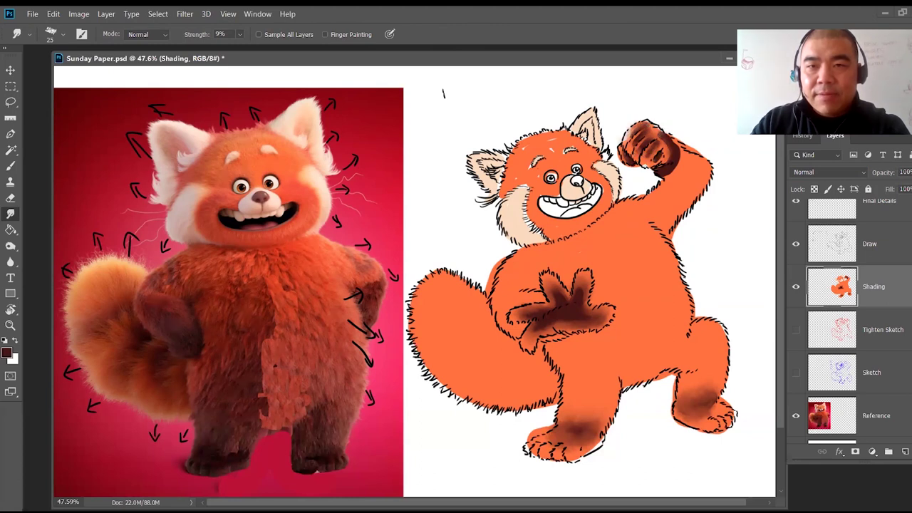
left_click_drag(668, 141, 669, 167)
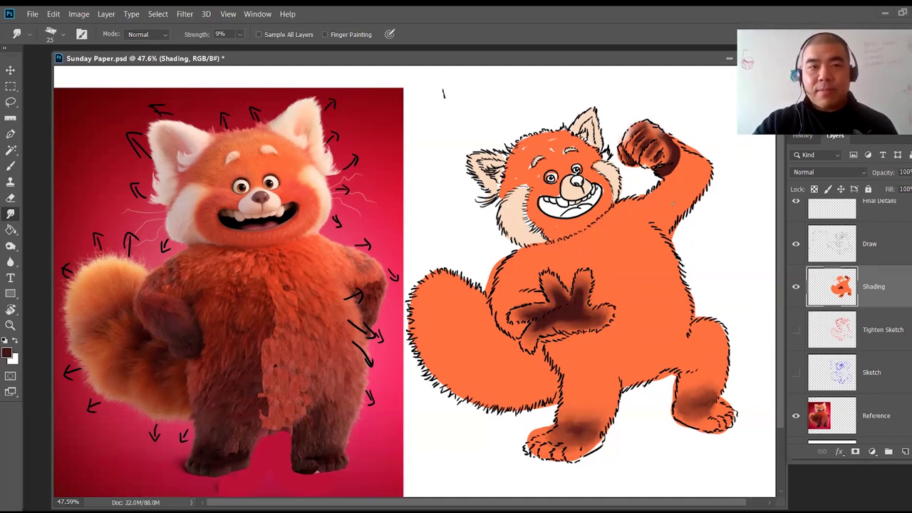
Step: Paint three curved dark brown stripes across the tail with a size 35 brush and smudge their edges into the orange
key("v")
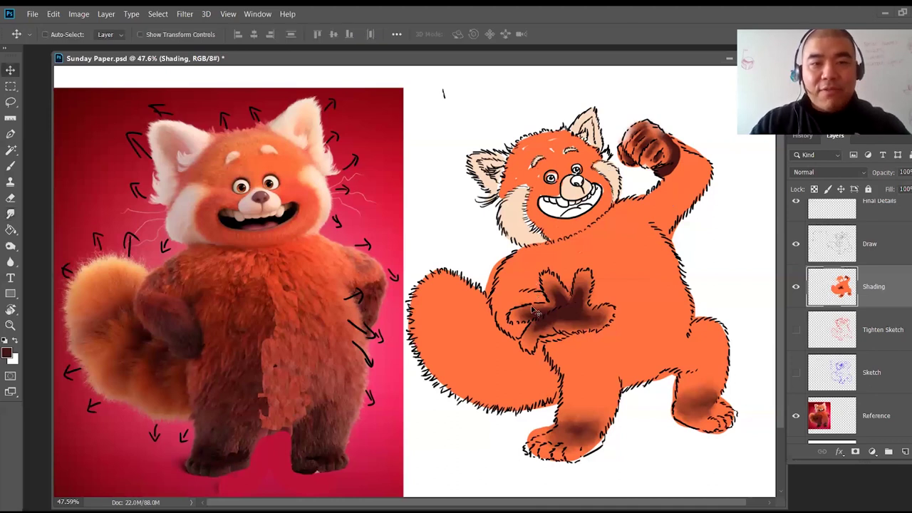
key("b")
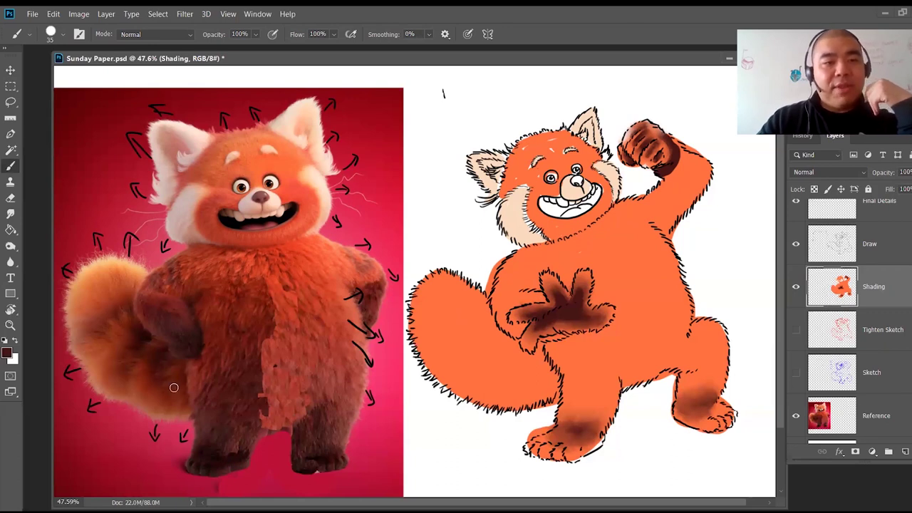
mouse_move(491, 326)
left_mouse_down()
mouse_move(476, 348)
mouse_move(474, 384)
mouse_move(499, 332)
mouse_move(478, 357)
left_mouse_up()
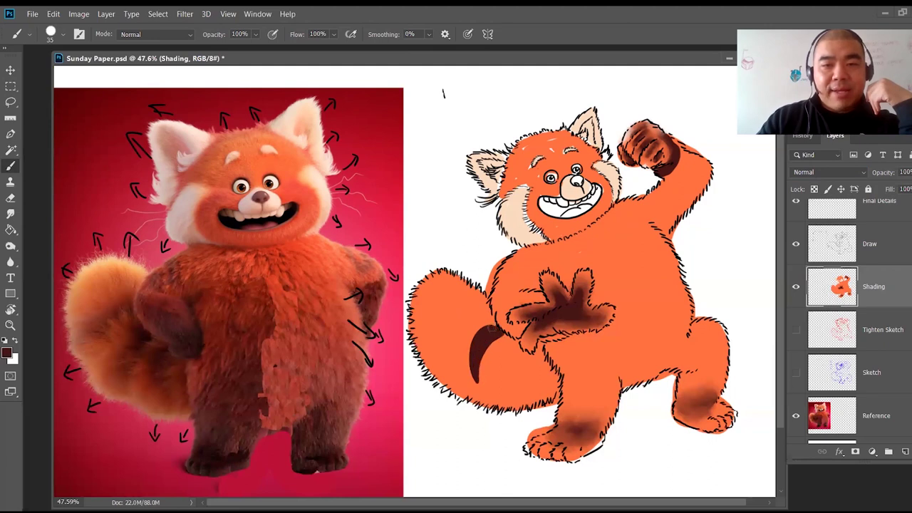
mouse_move(483, 304)
left_mouse_down()
mouse_move(451, 312)
mouse_move(441, 349)
mouse_move(483, 305)
mouse_move(440, 349)
mouse_move(471, 308)
left_mouse_up()
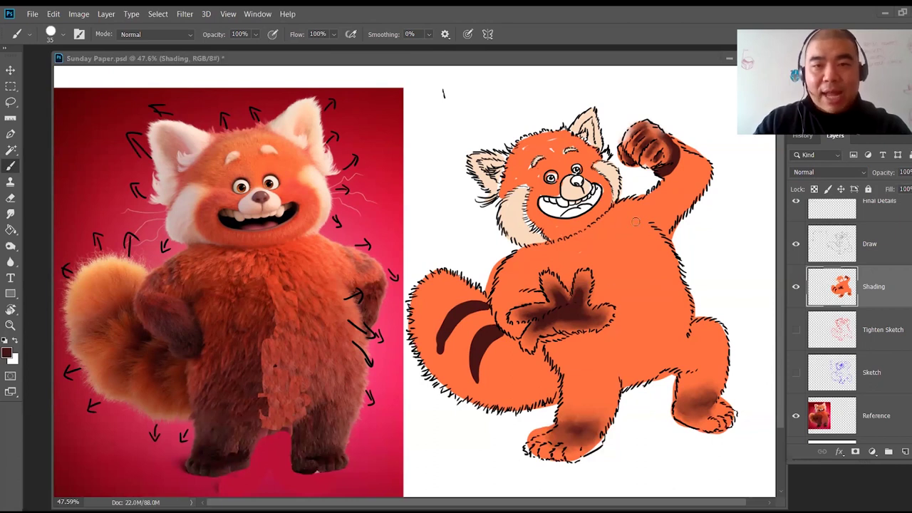
mouse_move(513, 356)
left_mouse_down()
mouse_move(522, 389)
mouse_move(523, 353)
mouse_move(522, 390)
mouse_move(525, 355)
left_mouse_up()
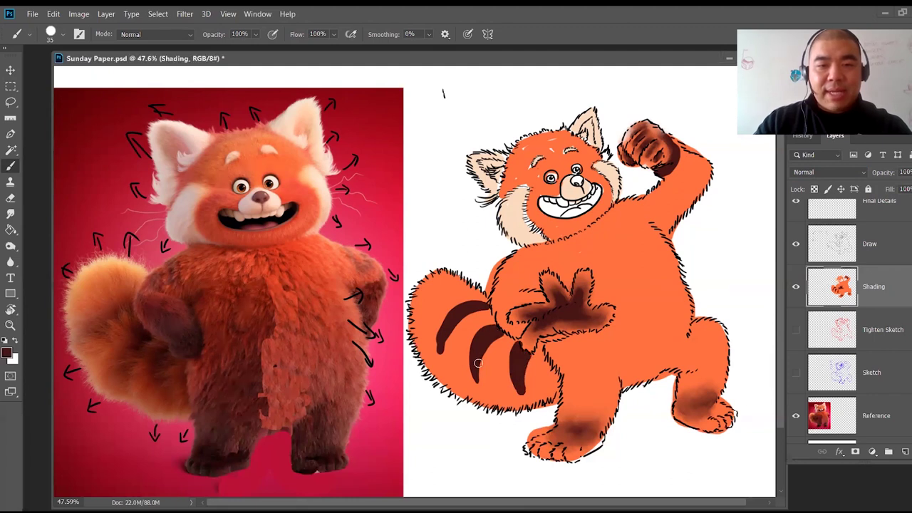
mouse_move(473, 300)
left_mouse_down()
mouse_move(454, 312)
mouse_move(443, 350)
left_mouse_up()
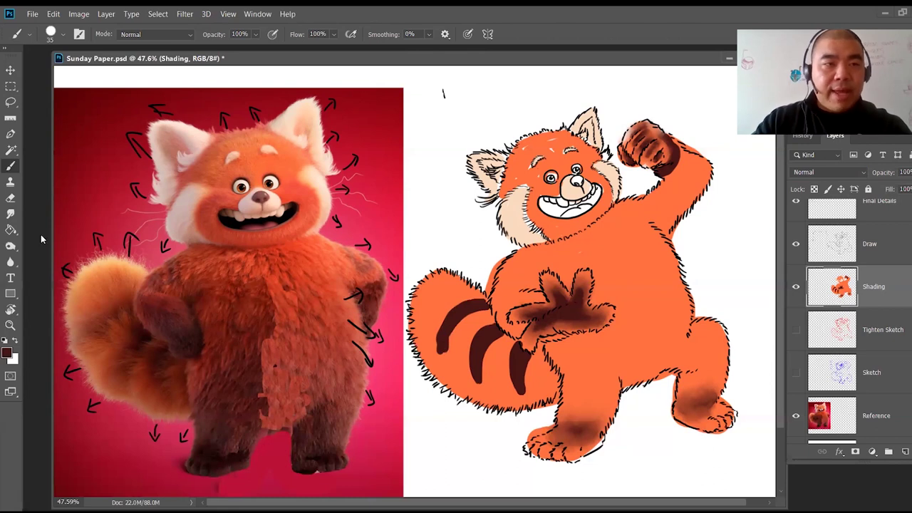
left_click(14, 216)
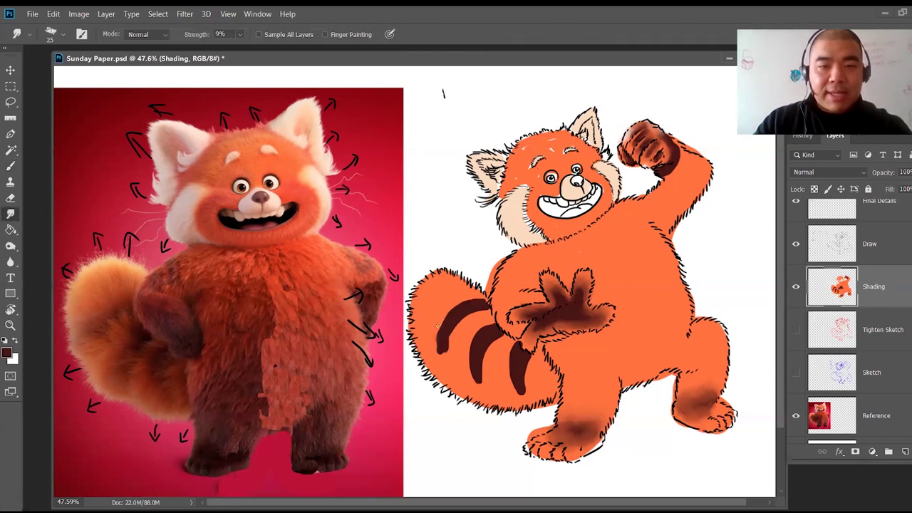
mouse_move(436, 330)
left_mouse_down()
mouse_move(437, 352)
mouse_move(443, 310)
mouse_move(453, 329)
mouse_move(448, 352)
left_mouse_up()
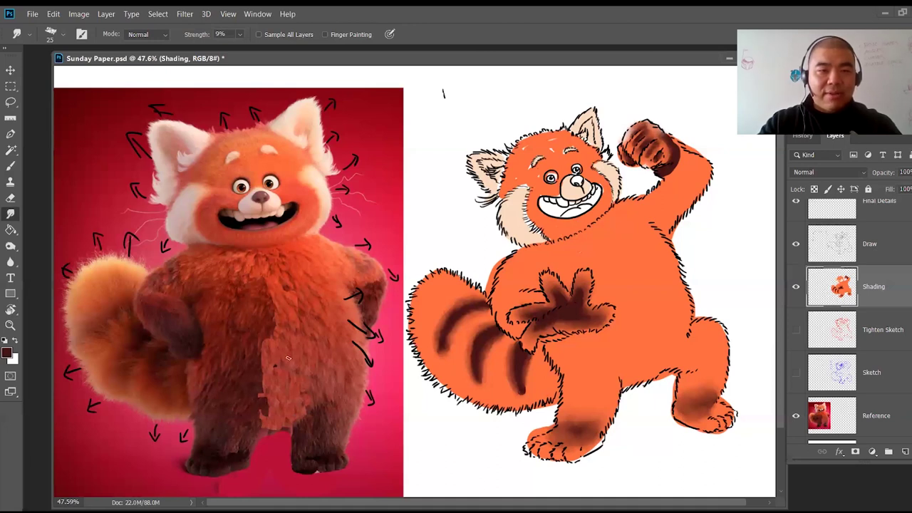
key("b")
mouse_move(442, 108)
left_mouse_down()
mouse_move(375, 200)
mouse_move(375, 185)
mouse_move(415, 201)
left_mouse_up()
left_click_drag(684, 114, 708, 83)
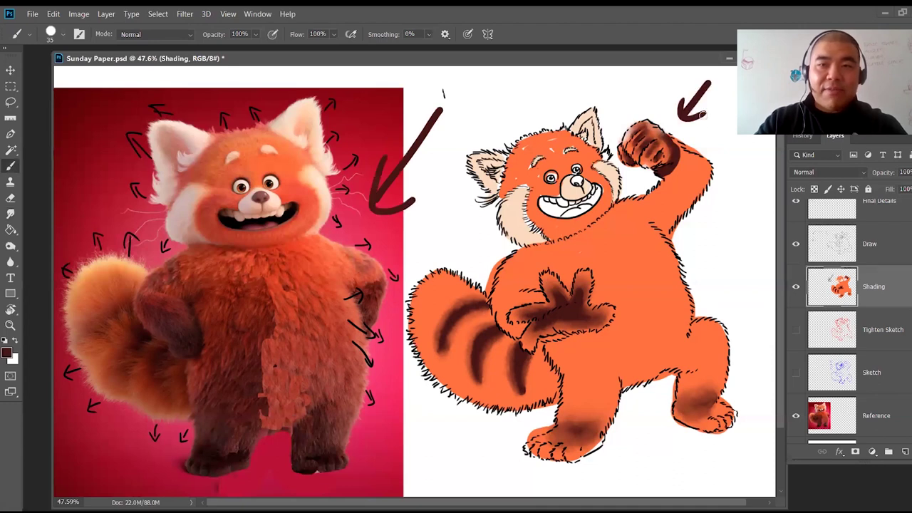
key("ctrl+z")
key("ctrl+z")
key("ctrl+z")
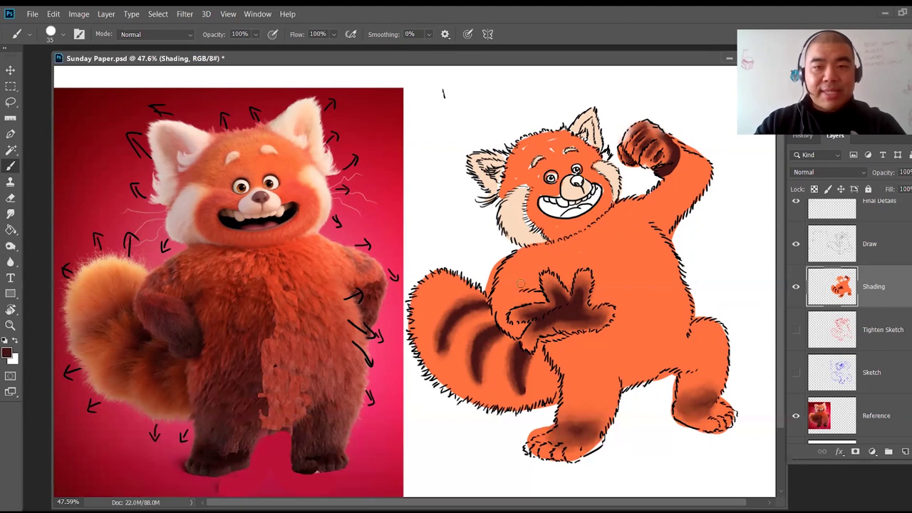
Step: Paint dark brown shadows along both arms, under the chin, below the belly and on the legs with a size 60 brush
key("bracketright")
key("bracketright")
key("bracketright")
key("bracketright")
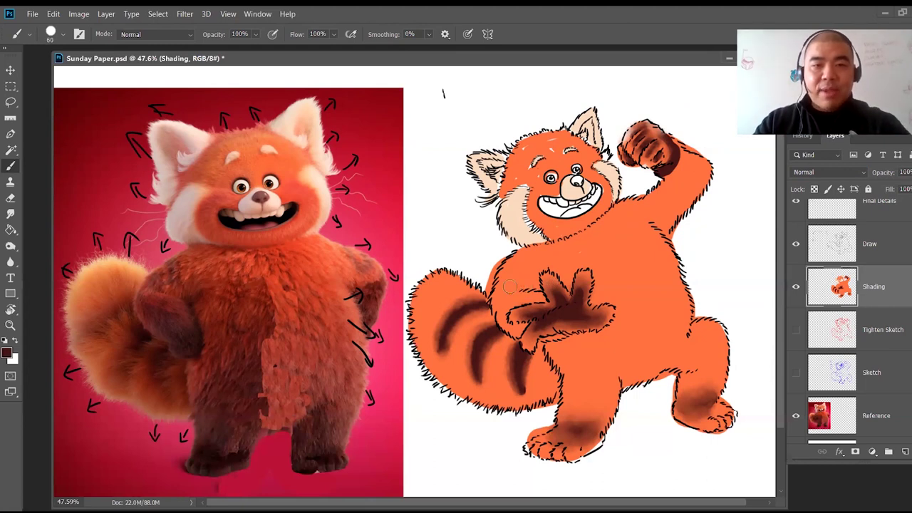
mouse_move(515, 268)
left_mouse_down()
mouse_move(498, 315)
mouse_move(509, 335)
mouse_move(575, 364)
mouse_move(562, 341)
mouse_move(583, 372)
mouse_move(664, 355)
mouse_move(625, 384)
mouse_move(574, 396)
mouse_move(571, 430)
mouse_move(579, 373)
left_mouse_up()
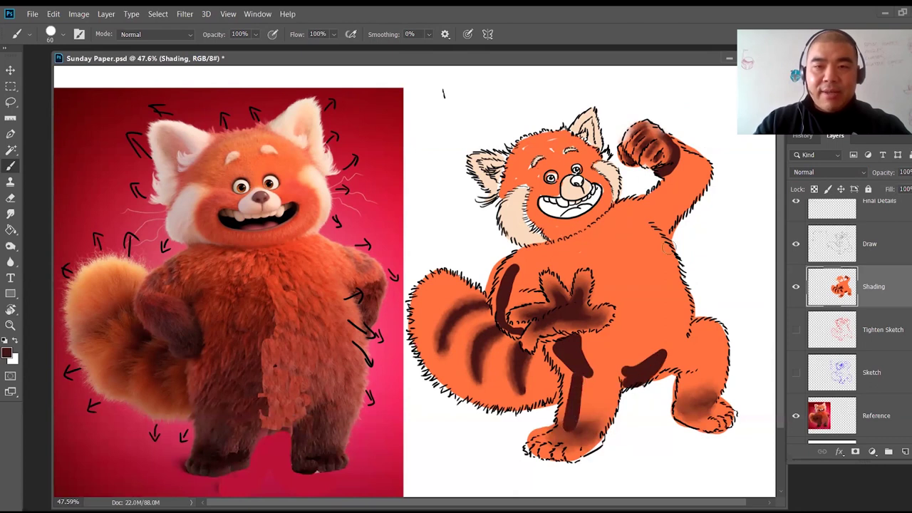
mouse_move(677, 206)
left_mouse_down()
mouse_move(705, 177)
mouse_move(667, 217)
left_mouse_up()
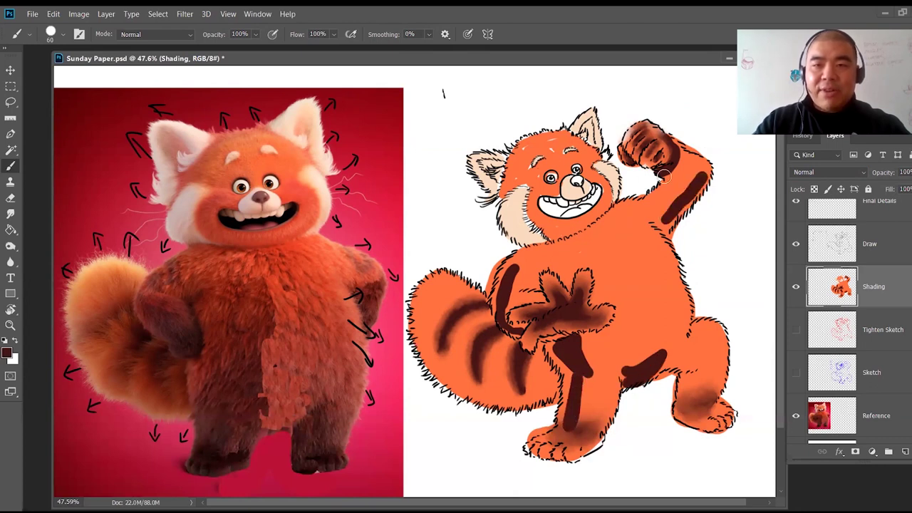
left_click_drag(536, 251, 593, 230)
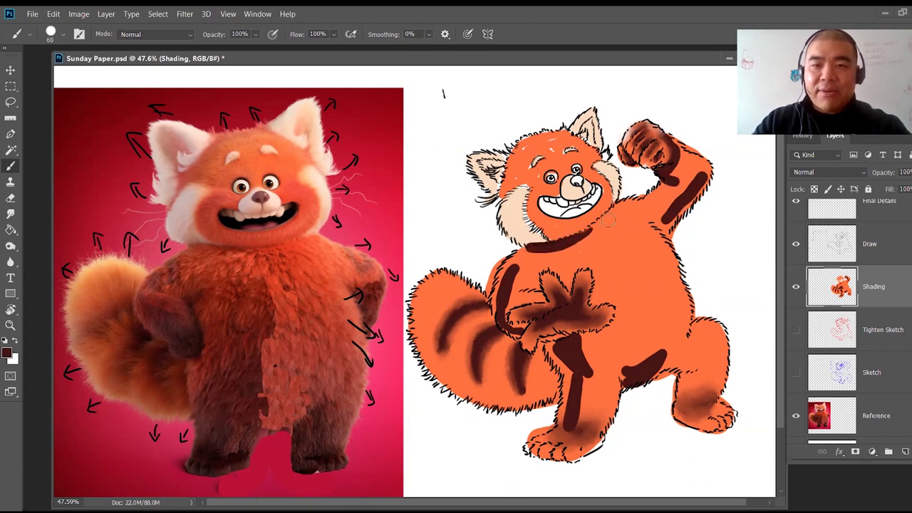
mouse_move(682, 370)
left_mouse_down()
mouse_move(694, 375)
mouse_move(690, 390)
left_mouse_up()
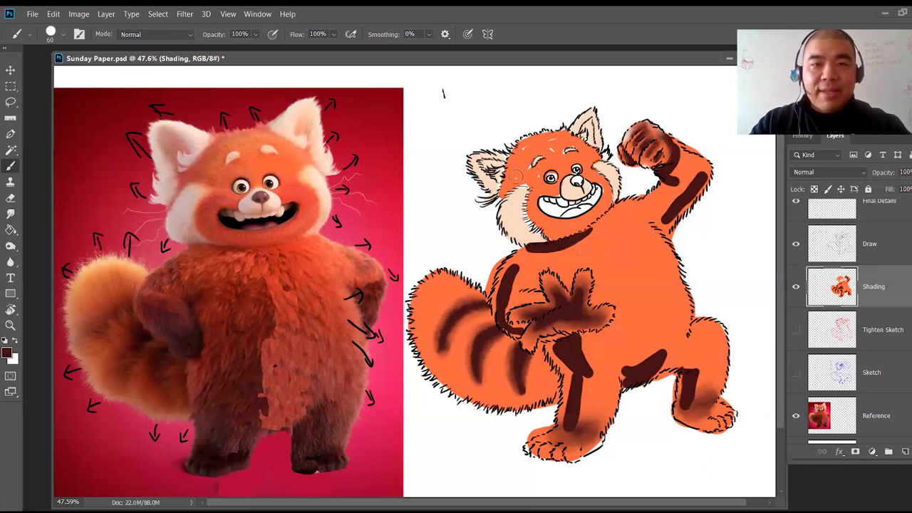
Step: Paint dark brown shadows on the forehead's side and the cheek beside the mouth at brush size 60, and smudge them at size 25
mouse_move(519, 153)
left_mouse_down()
mouse_move(511, 182)
mouse_move(534, 193)
mouse_move(554, 240)
left_mouse_up()
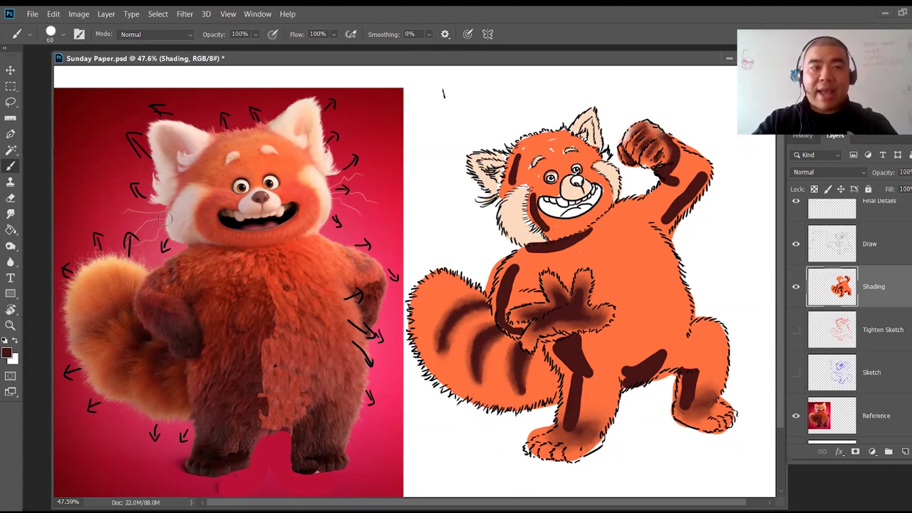
left_click(12, 214)
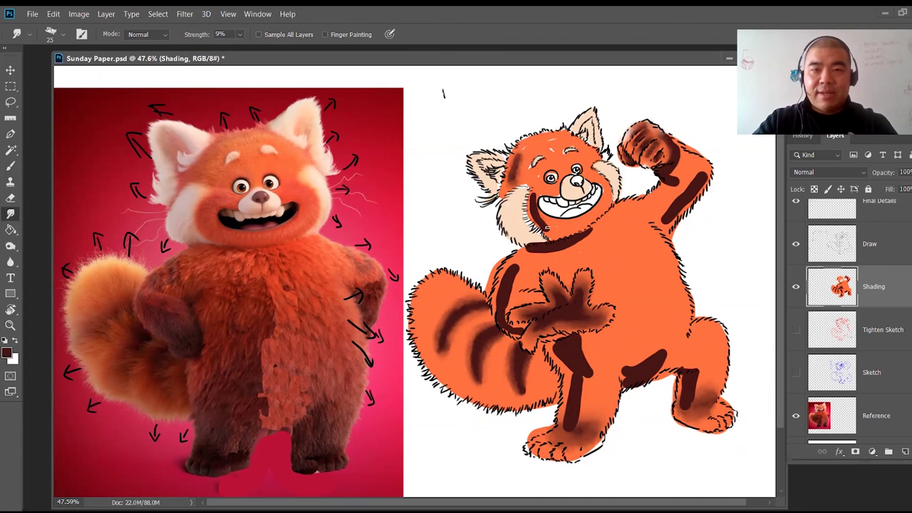
left_click_drag(534, 215, 530, 198)
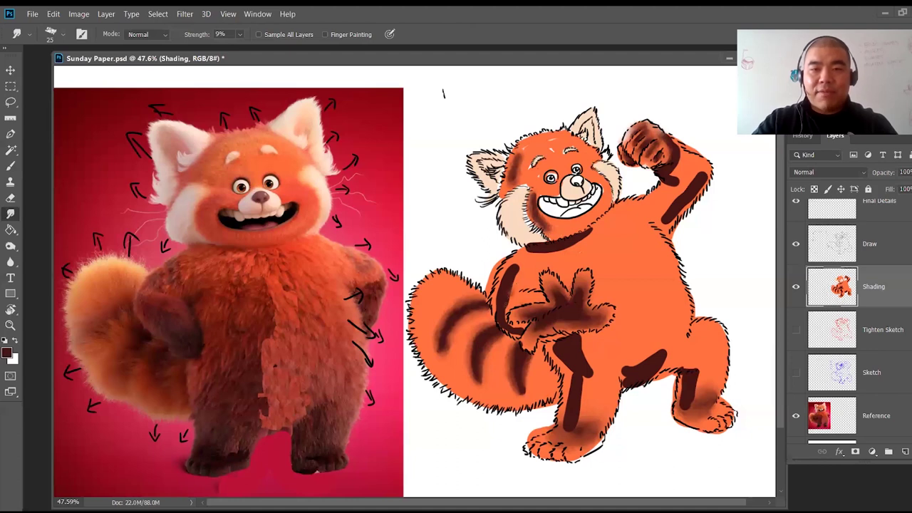
Step: Smudge the lowered arm's shadow, then paint and blend a dark brown mark on the forearm above the open hand
left_click_drag(509, 271, 499, 313)
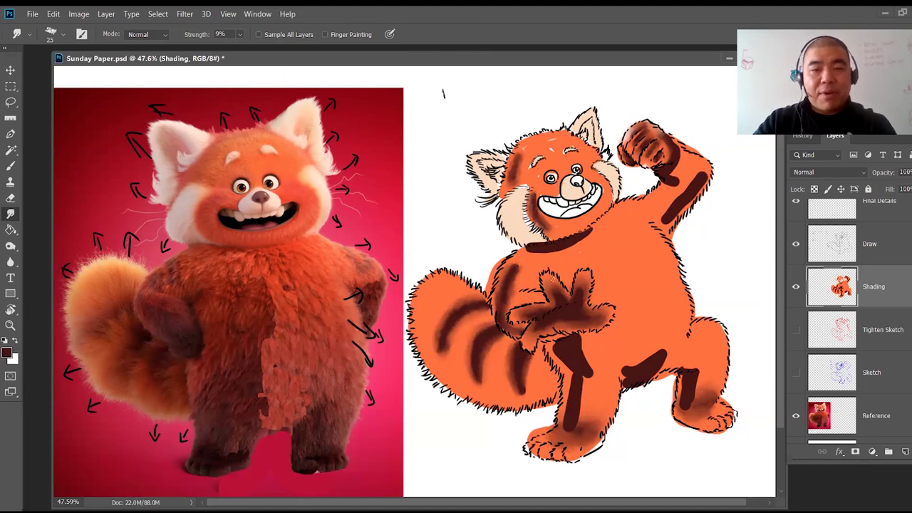
key("b")
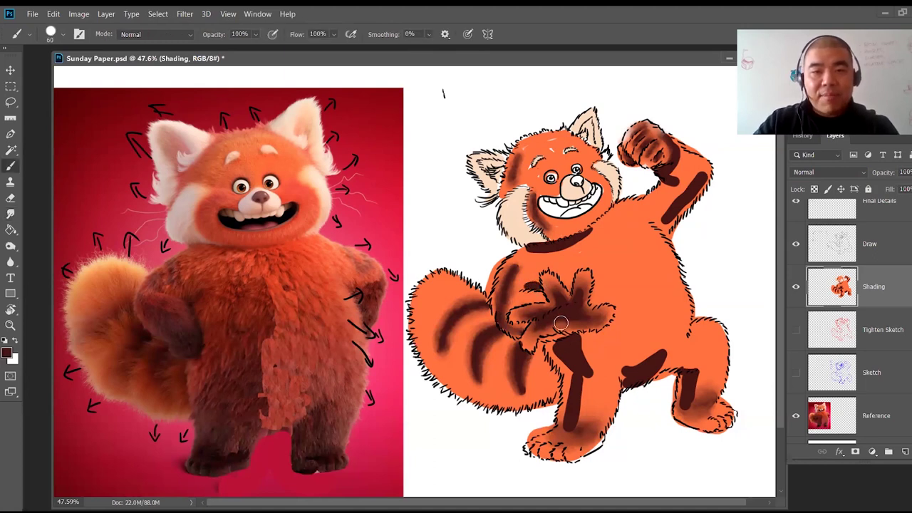
left_click(10, 213)
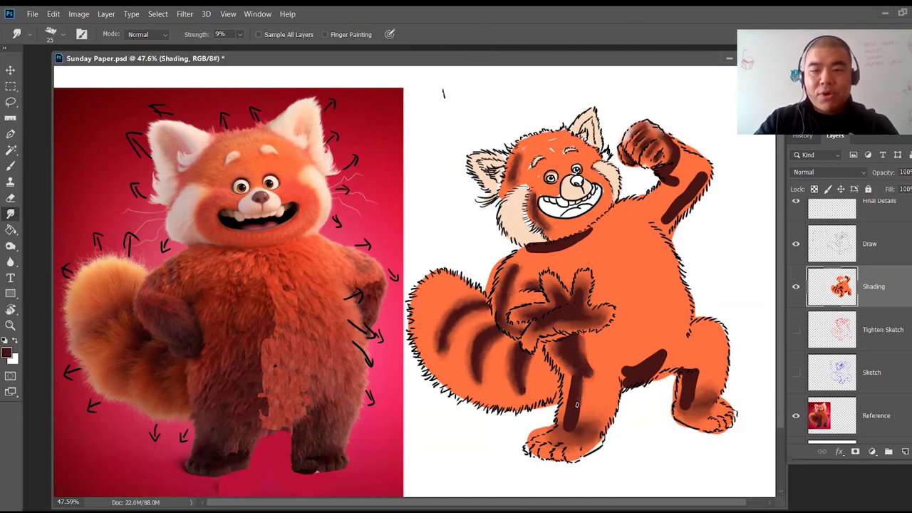
Step: Blend the dark brown shadows on both legs and below the belly with the Smudge tool at size 35
key("bracketright")
mouse_move(574, 427)
left_mouse_down()
mouse_move(562, 423)
mouse_move(570, 369)
left_mouse_up()
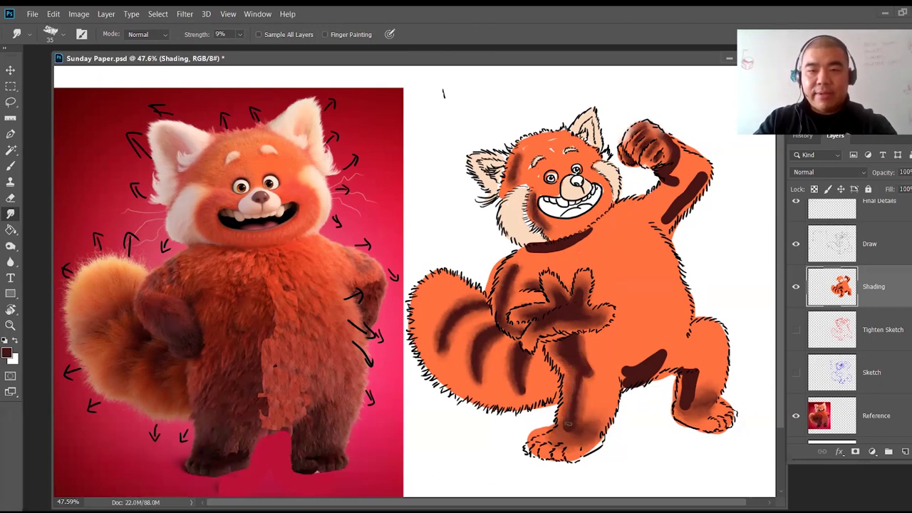
mouse_move(647, 365)
left_mouse_down()
mouse_move(673, 332)
mouse_move(656, 372)
mouse_move(623, 387)
mouse_move(675, 359)
mouse_move(678, 347)
mouse_move(714, 360)
mouse_move(679, 369)
mouse_move(693, 368)
mouse_move(699, 391)
mouse_move(700, 379)
mouse_move(694, 389)
mouse_move(680, 378)
mouse_move(686, 406)
mouse_move(694, 379)
left_mouse_up()
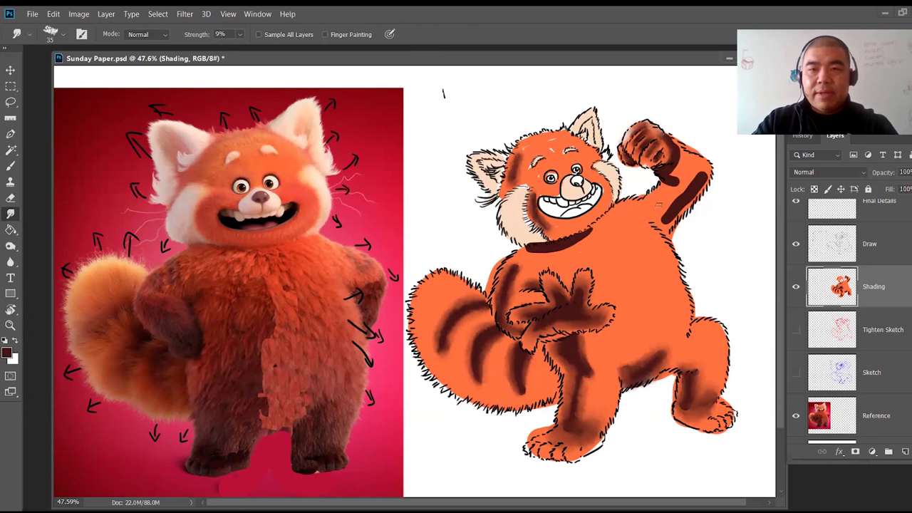
Step: Smudge the dark brown shadows on the raised arm and under the chin into the orange
mouse_move(672, 208)
left_mouse_down()
mouse_move(667, 220)
mouse_move(705, 167)
mouse_move(669, 221)
left_mouse_up()
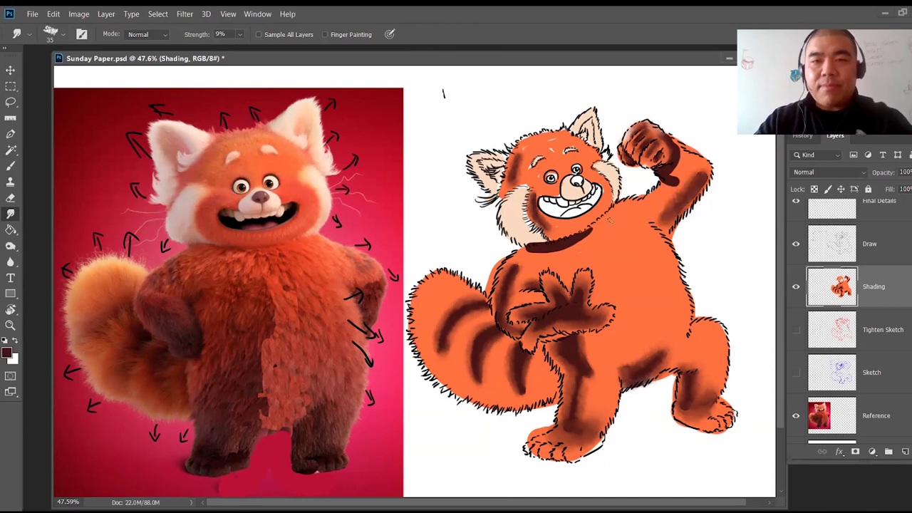
mouse_move(540, 252)
left_mouse_down()
mouse_move(601, 224)
mouse_move(583, 238)
left_mouse_up()
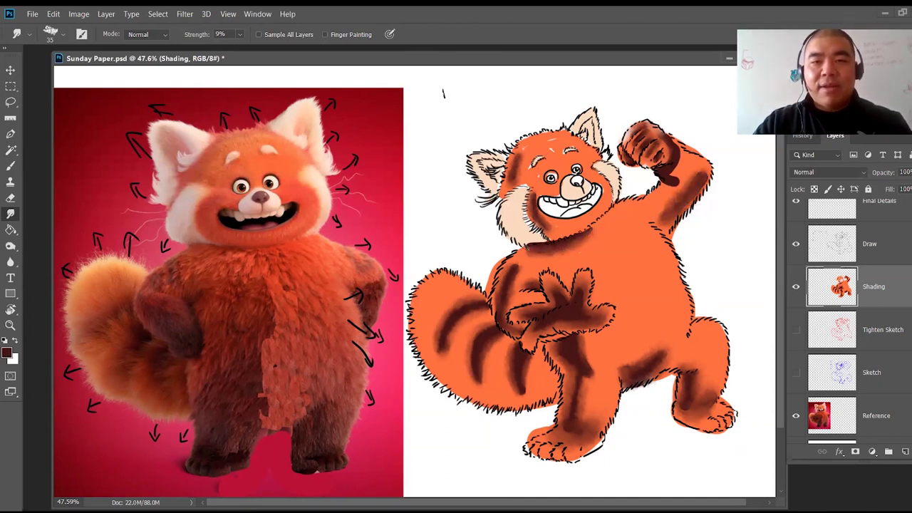
left_click_drag(528, 250, 568, 246)
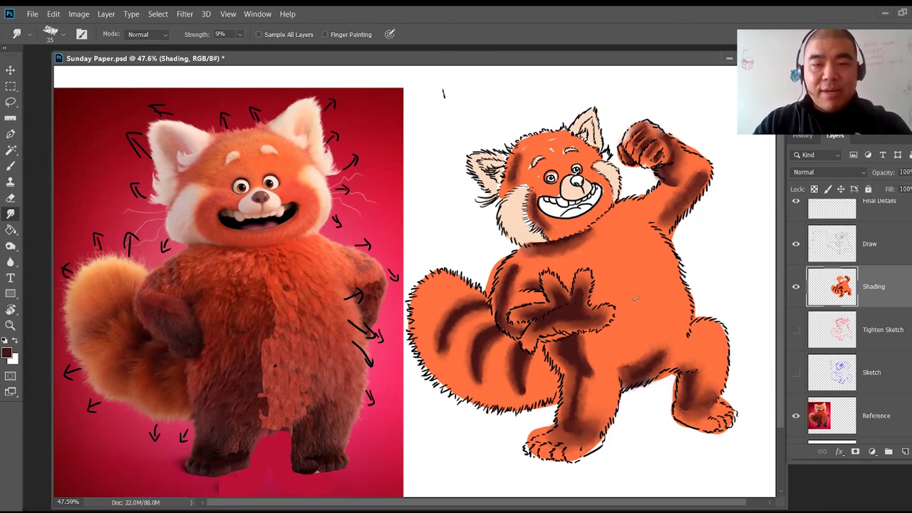
Step: Paint small dark brown spots scattered over the chest, belly and both thighs with a size 60 brush
key("b")
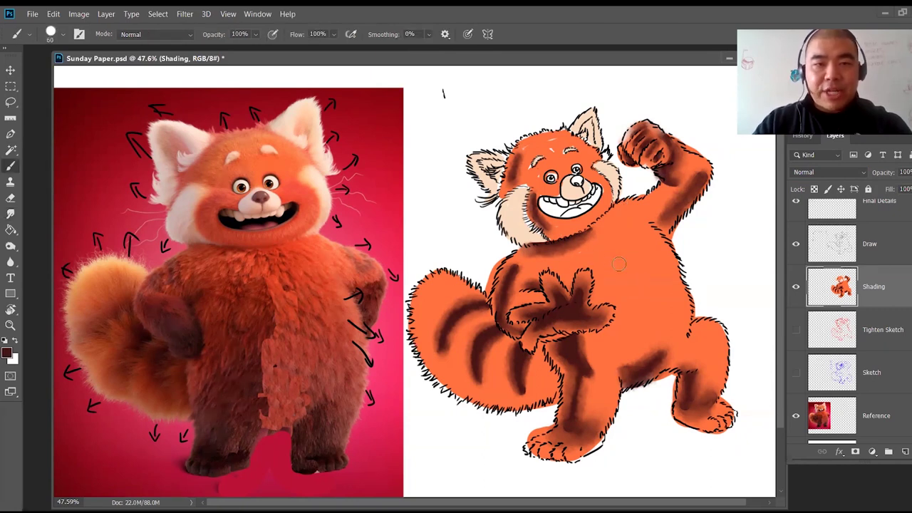
left_click_drag(618, 255, 625, 269)
left_click_drag(627, 260, 636, 273)
left_click_drag(642, 268, 647, 277)
left_click(623, 322)
left_click(606, 347)
left_click(608, 291)
left_click(585, 258)
left_click(558, 258)
left_click_drag(647, 318, 647, 329)
left_click(656, 329)
left_click(612, 359)
left_click(602, 386)
left_click(601, 401)
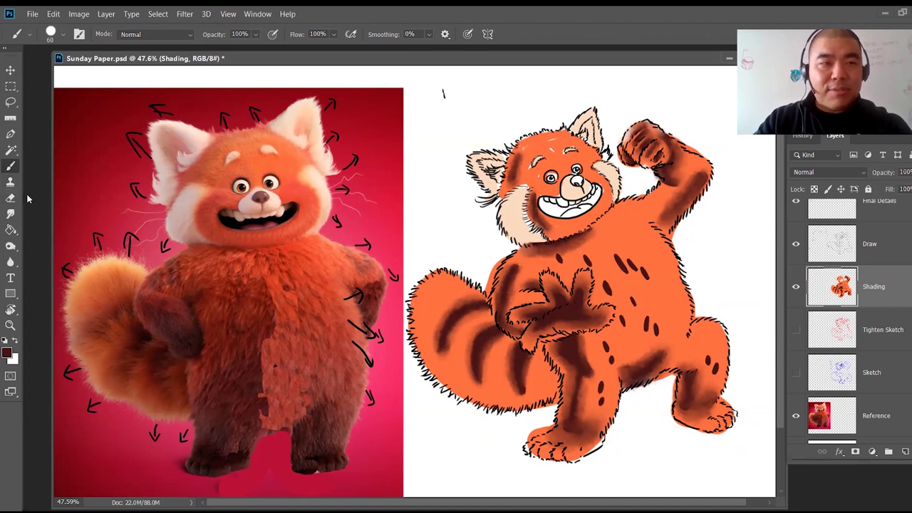
Step: Soften the dark brown spots on the chest and belly with the Smudge tool at size 35
left_click(11, 213)
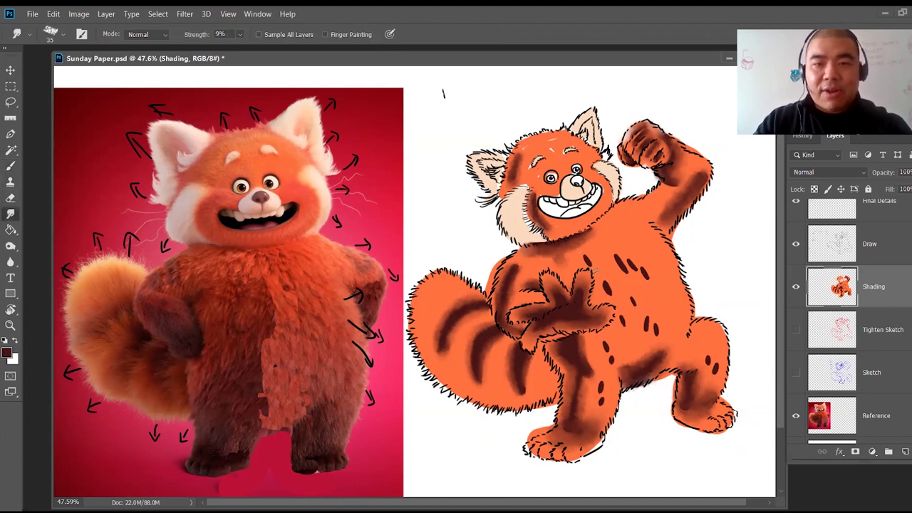
mouse_move(585, 261)
left_mouse_down()
mouse_move(615, 251)
mouse_move(632, 278)
mouse_move(636, 258)
mouse_move(647, 273)
mouse_move(614, 258)
left_mouse_up()
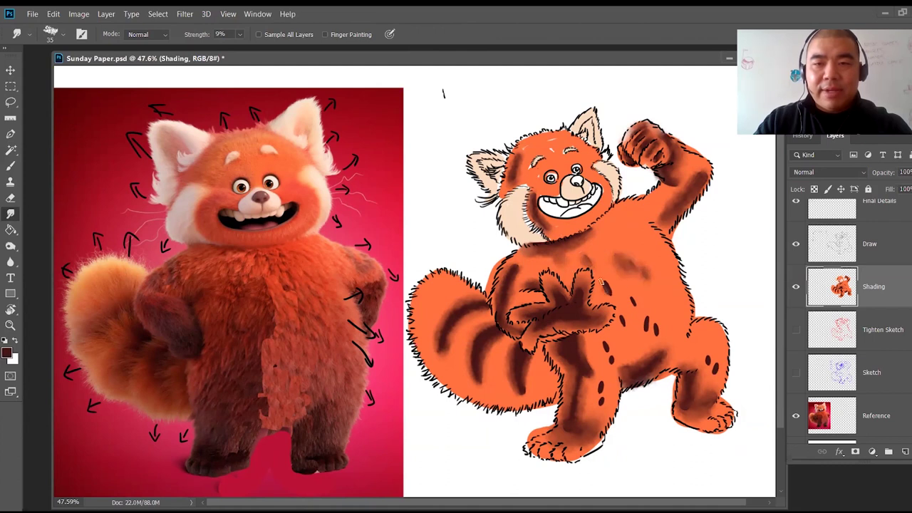
mouse_move(612, 290)
left_mouse_down()
mouse_move(632, 304)
mouse_move(636, 324)
mouse_move(640, 303)
mouse_move(653, 341)
mouse_move(657, 327)
mouse_move(645, 313)
mouse_move(638, 334)
mouse_move(625, 309)
mouse_move(602, 353)
left_mouse_up()
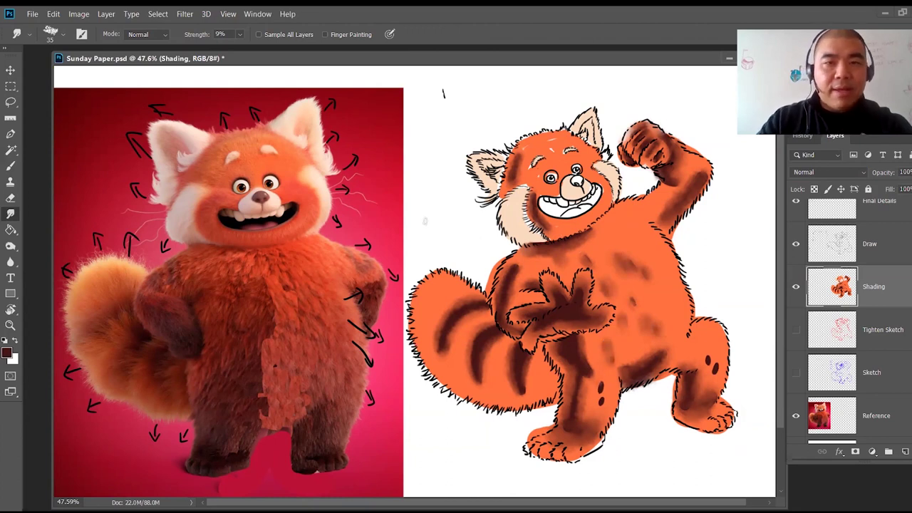
key("z")
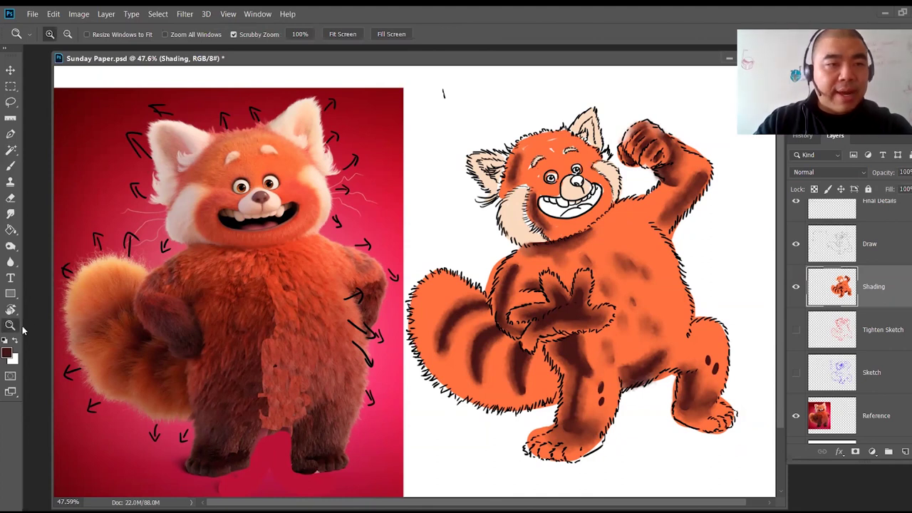
left_click(7, 353)
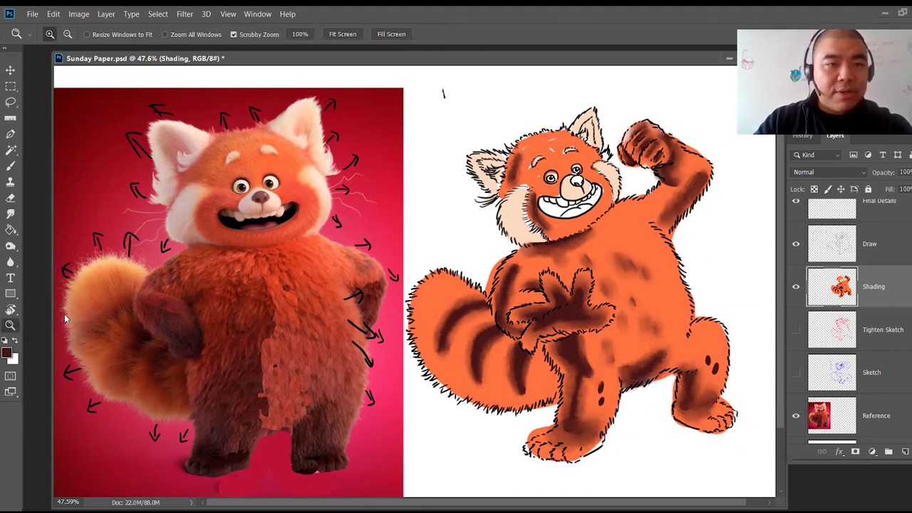
left_click(240, 185)
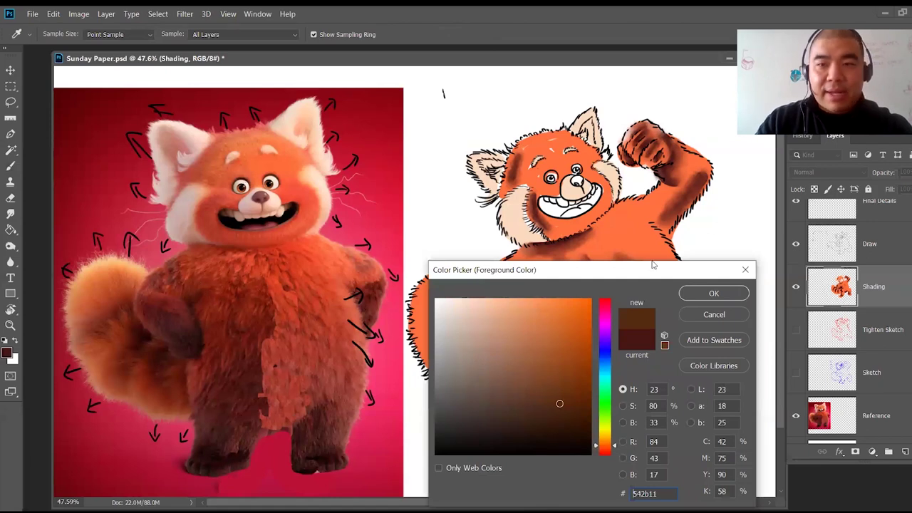
left_click(697, 315)
left_click(695, 317)
Step: Sample the orange-brown iris colour #d25b14 from the reference panda's eye as the foreground colour
left_click_drag(214, 183, 308, 110)
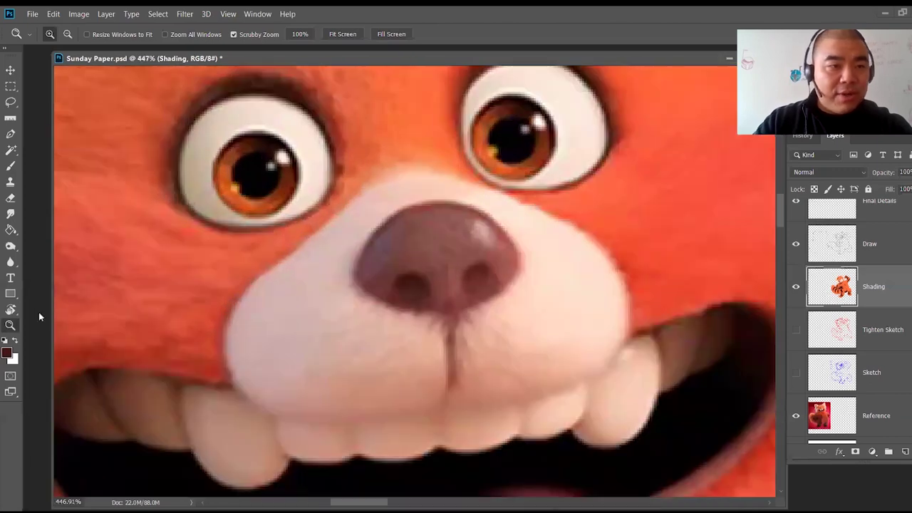
left_click(7, 354)
left_click(224, 183)
left_click(695, 296)
Step: Paint the irises of both eyes on the drawing orange-brown with a size 7 brush
left_click_drag(657, 241, 587, 299)
left_click_drag(643, 205, 597, 160)
mouse_move(610, 114)
left_mouse_down()
mouse_move(647, 87)
mouse_move(720, 84)
left_mouse_up()
key("b")
key("bracketleft")
key("bracketleft")
key("bracketleft")
key("bracketleft")
key("bracketleft")
key("bracketleft")
key("bracketleft")
mouse_move(490, 208)
left_mouse_down()
mouse_move(472, 220)
mouse_move(469, 241)
mouse_move(484, 255)
mouse_move(506, 248)
mouse_move(514, 231)
mouse_move(505, 258)
mouse_move(522, 231)
mouse_move(504, 247)
mouse_move(491, 212)
left_mouse_up()
left_click_drag(575, 250, 361, 266)
mouse_move(536, 143)
left_mouse_down()
mouse_move(527, 181)
mouse_move(547, 182)
mouse_move(567, 165)
mouse_move(567, 175)
mouse_move(538, 177)
mouse_move(529, 152)
mouse_move(551, 165)
left_mouse_up()
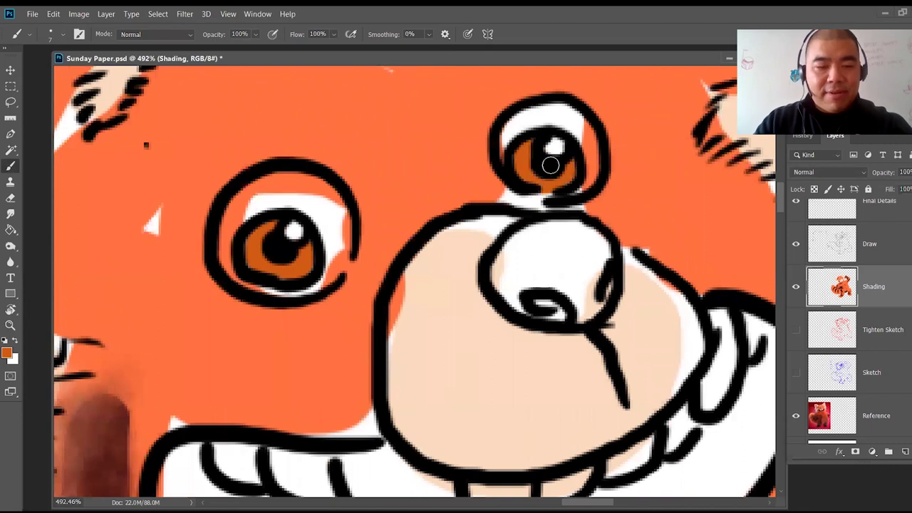
Step: Sample the muted brown #87564f from the reference panda's nose as the foreground colour
key("z")
left_click_drag(620, 230, 516, 246)
scroll(512, 242, "down", 1)
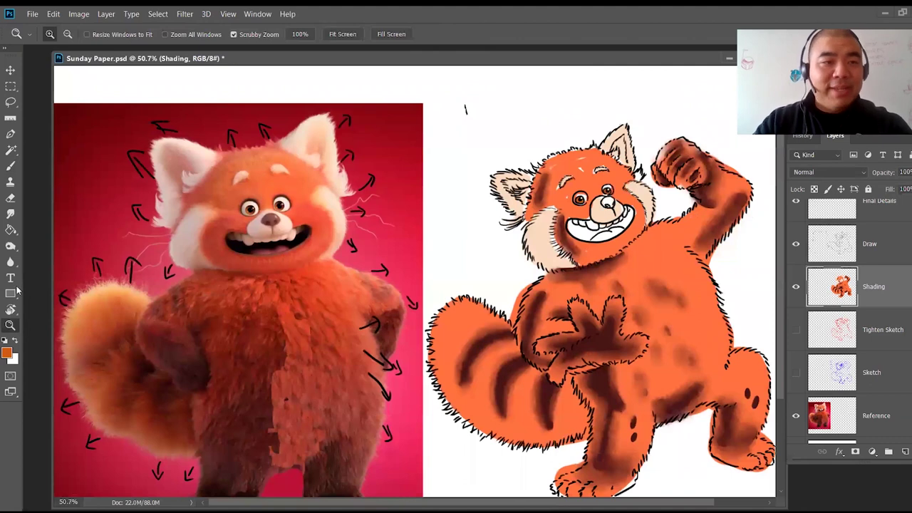
left_click_drag(271, 226, 350, 156)
left_click(6, 352)
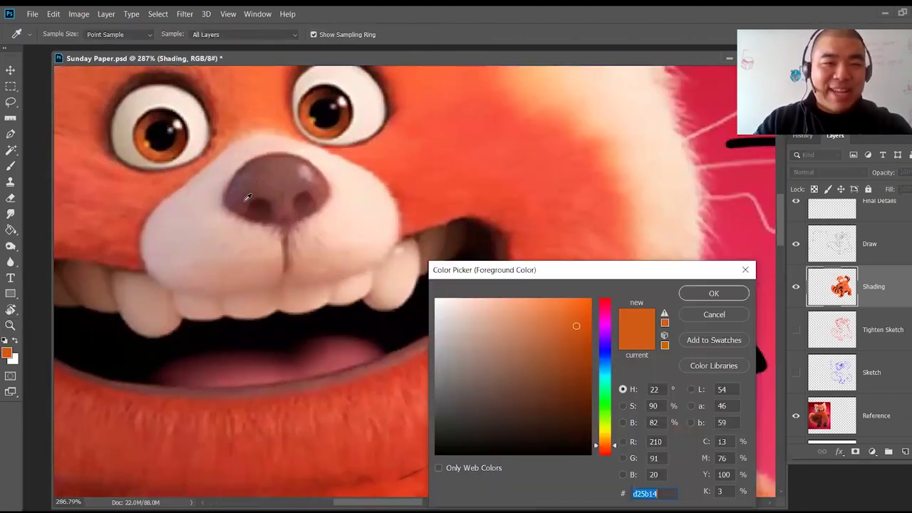
left_click(276, 172)
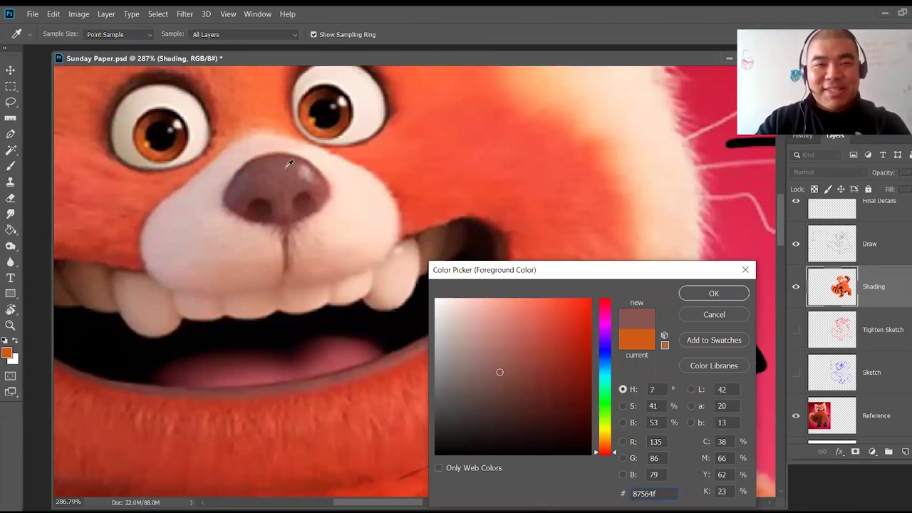
left_click(714, 294)
Step: Enlarge the brush to size 25 and try the sampled brown on the drawing's nose
key("z")
left_click_drag(625, 216, 573, 283)
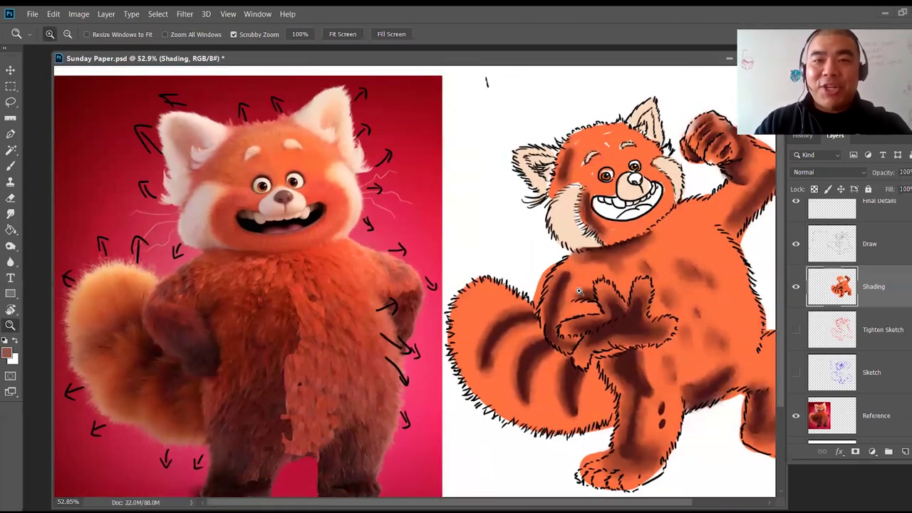
key("b")
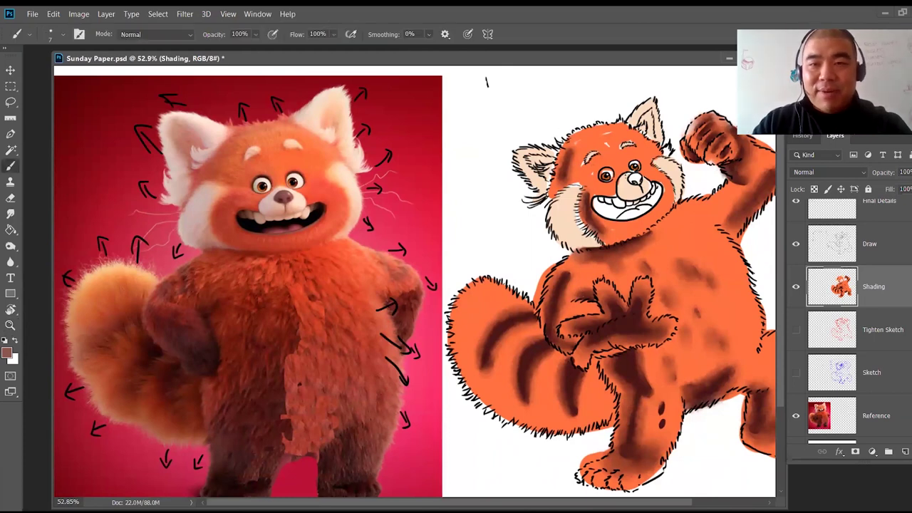
key("bracketright")
key("bracketright")
key("bracketright")
key("bracketright")
key("bracketright")
key("bracketright")
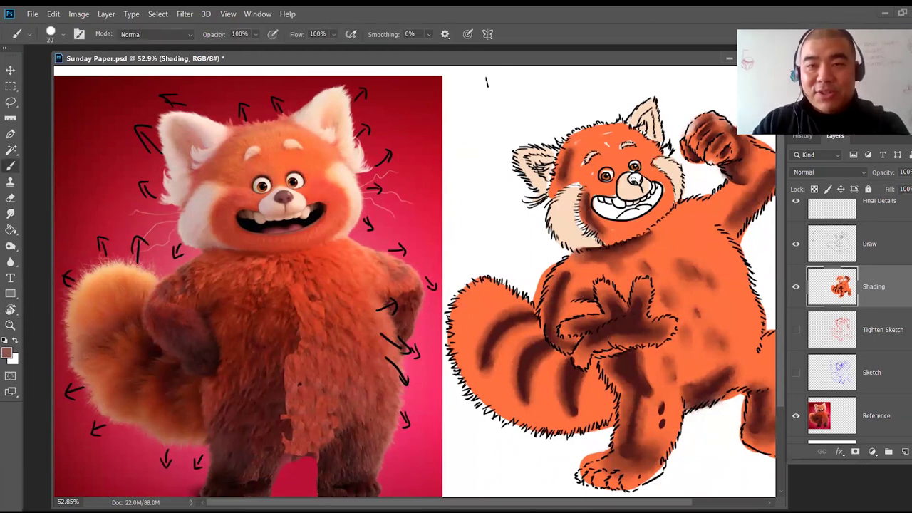
left_click_drag(634, 178, 645, 197)
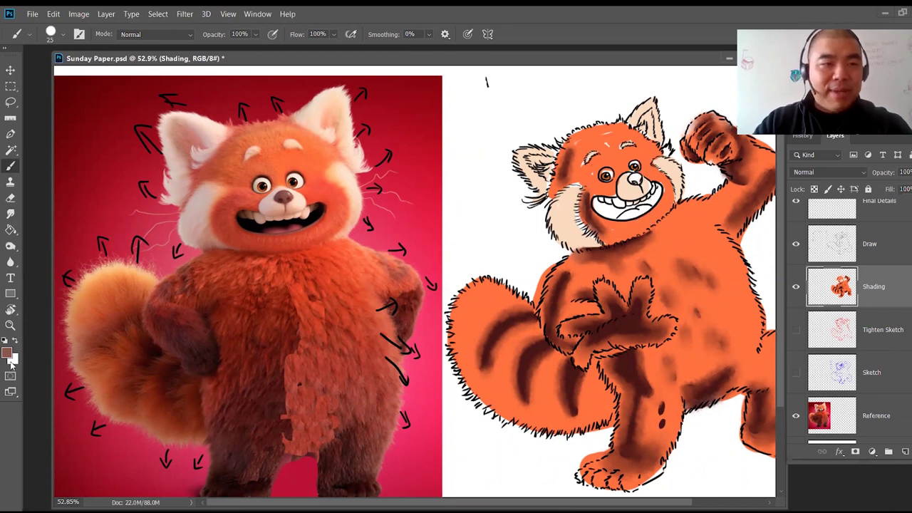
Step: Lighten the foreground colour to #a16a62 and fill in the drawing's nose with it
left_click(7, 352)
left_click(496, 357)
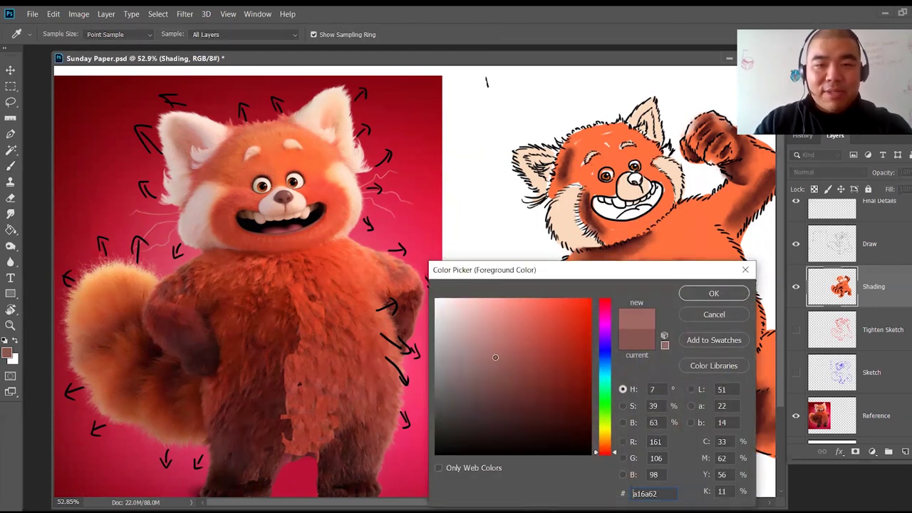
left_click(698, 297)
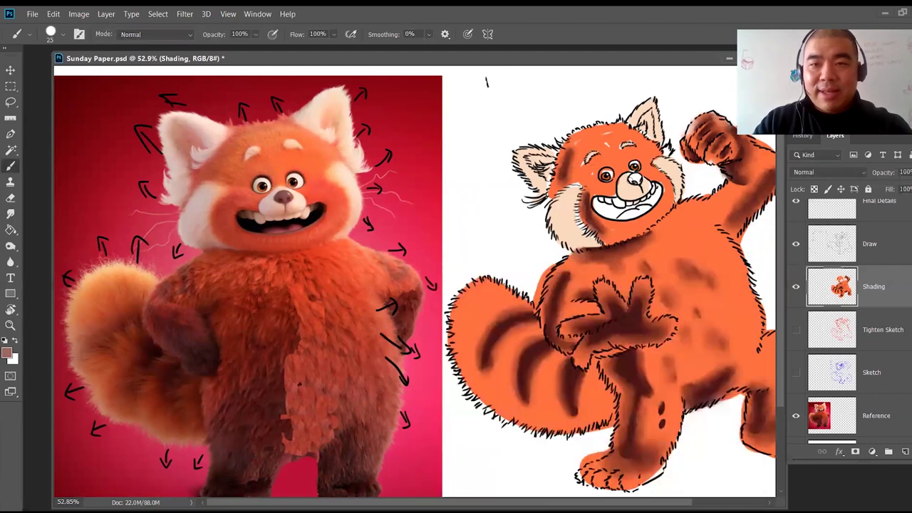
left_click_drag(631, 180, 640, 176)
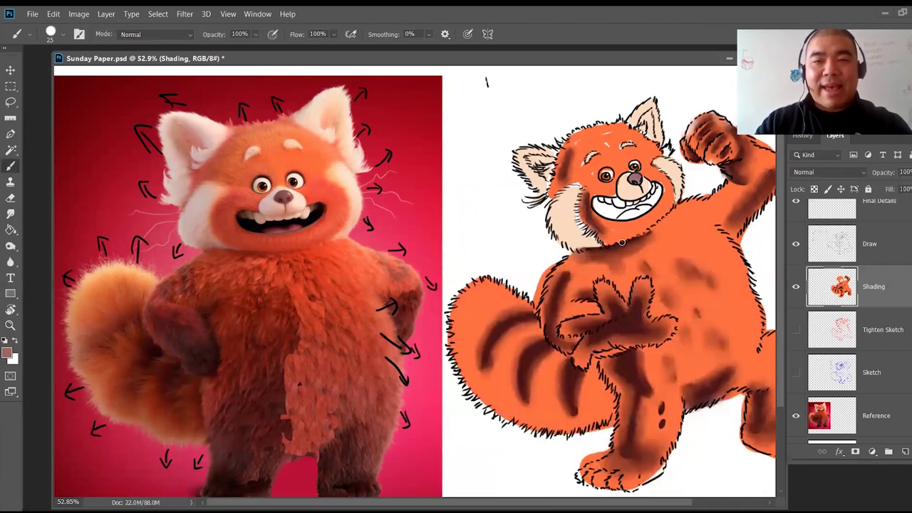
Step: Sample the near-black #050000 from the reference panda's mouth and paint the drawing's mouth interior between the teeth and the tongue
left_click_drag(619, 254, 582, 251)
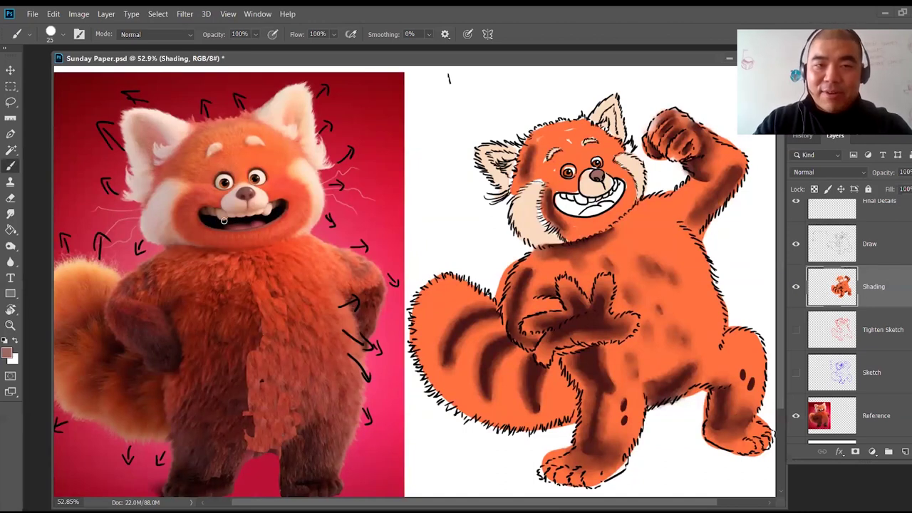
left_click(8, 353)
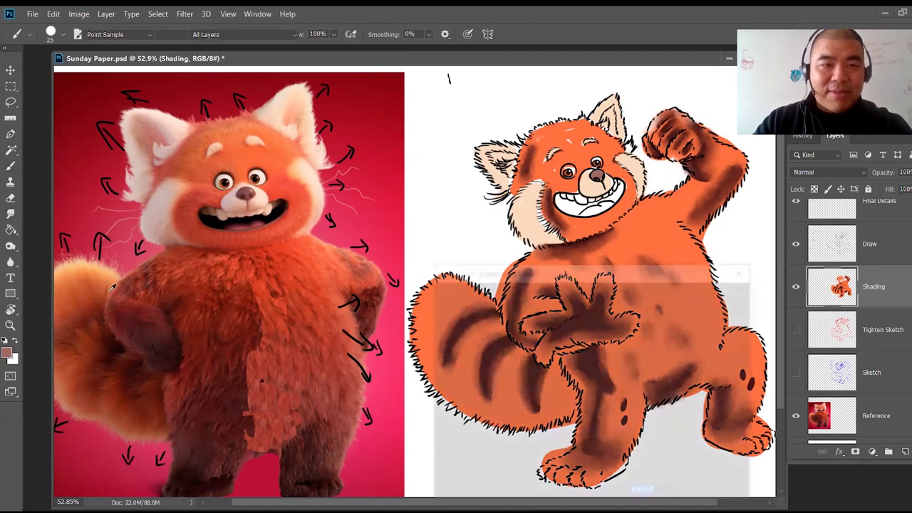
left_click(219, 220)
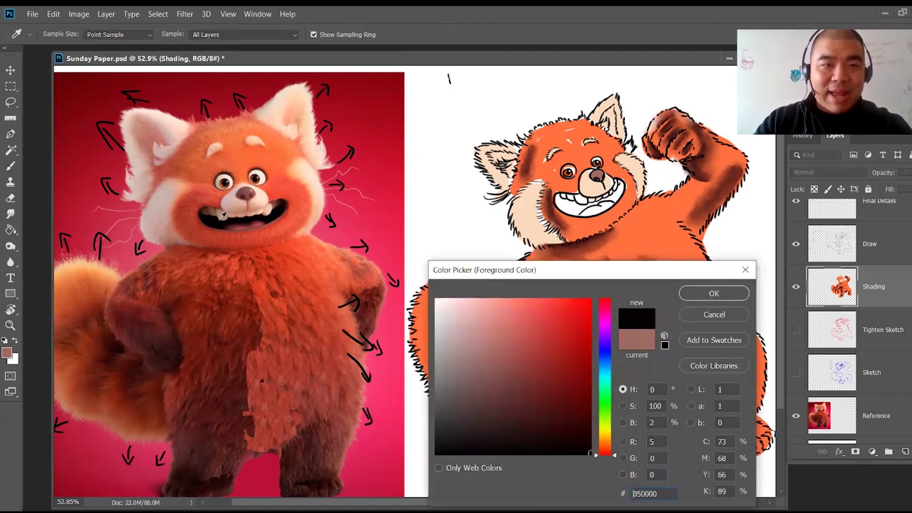
left_click(712, 294)
mouse_move(561, 201)
left_mouse_down()
mouse_move(574, 212)
mouse_move(562, 203)
mouse_move(618, 200)
mouse_move(623, 185)
mouse_move(614, 198)
left_mouse_up()
Step: Sample the muted red #994446 from the reference panda's tongue and paint the drawing's tongue with it
left_click(7, 353)
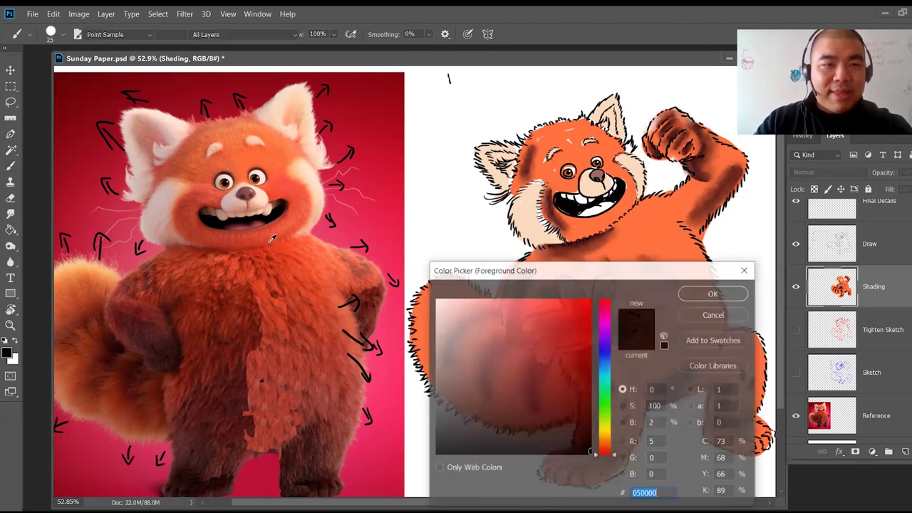
left_click(241, 224)
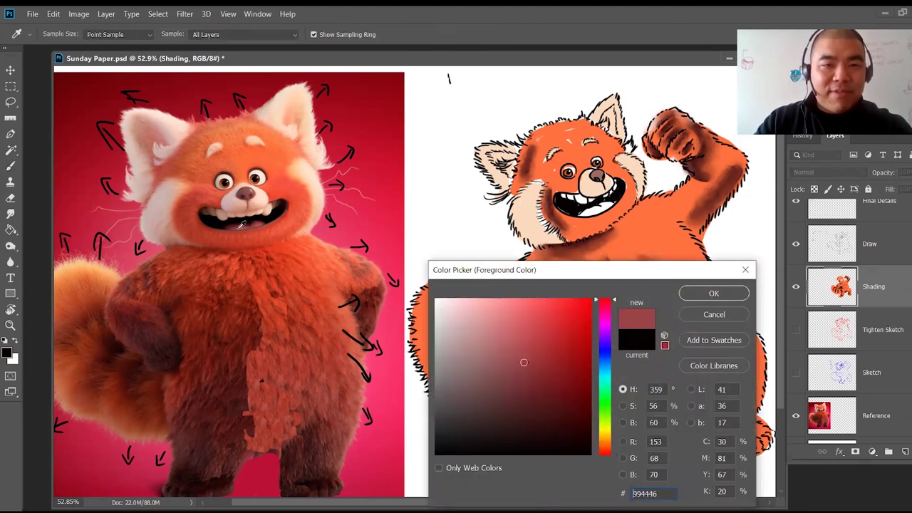
left_click(710, 293)
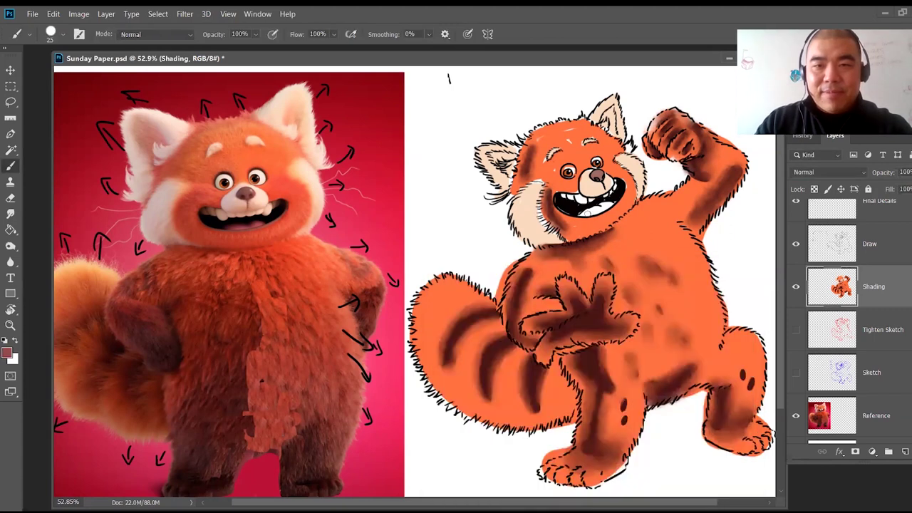
left_click_drag(580, 213, 608, 207)
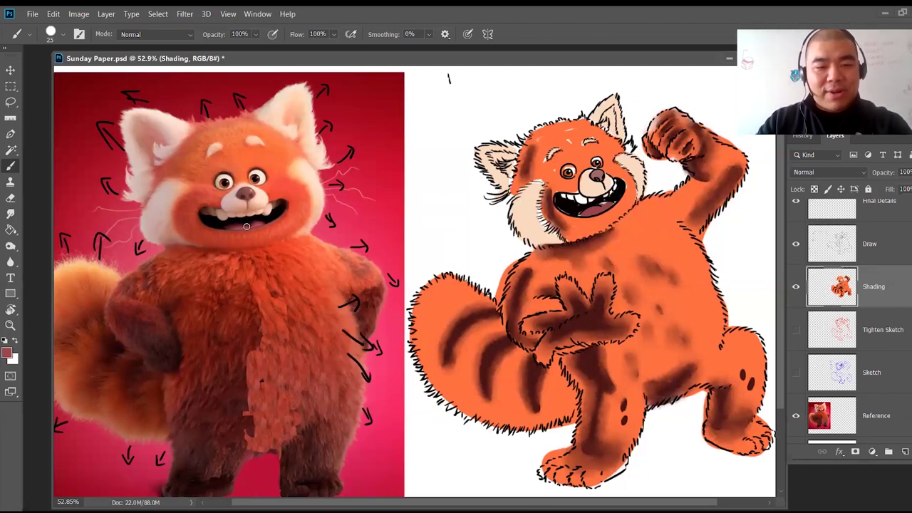
Step: Blend the tongue's colour with the Smudge tool at 9% strength and darken its edges using default black
left_click(11, 214)
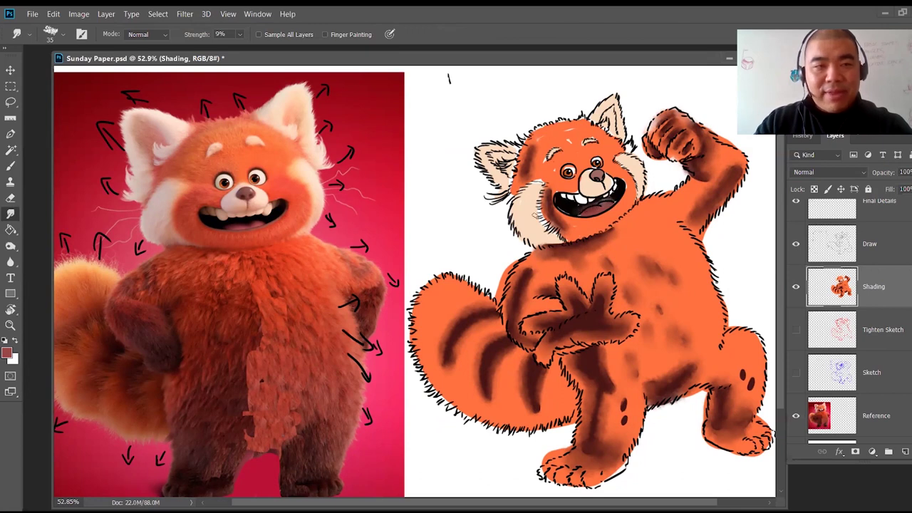
key("b")
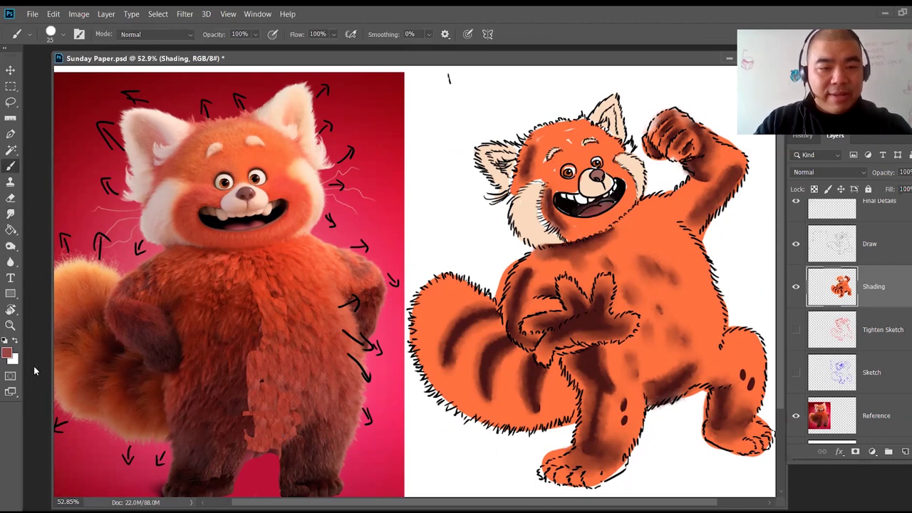
key("d")
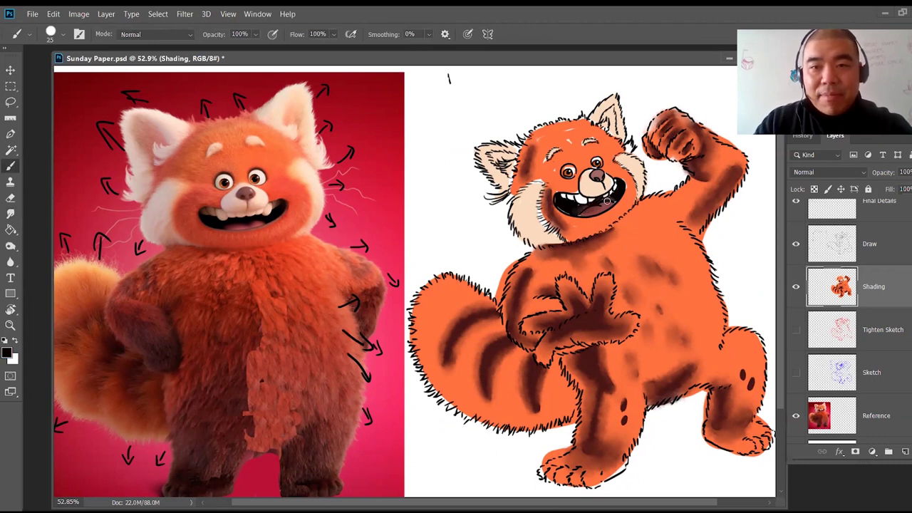
Step: Erase the stray colour from the drawing's teeth and from the whites of both eyes
key("z")
left_click_drag(607, 199, 673, 134)
key("e")
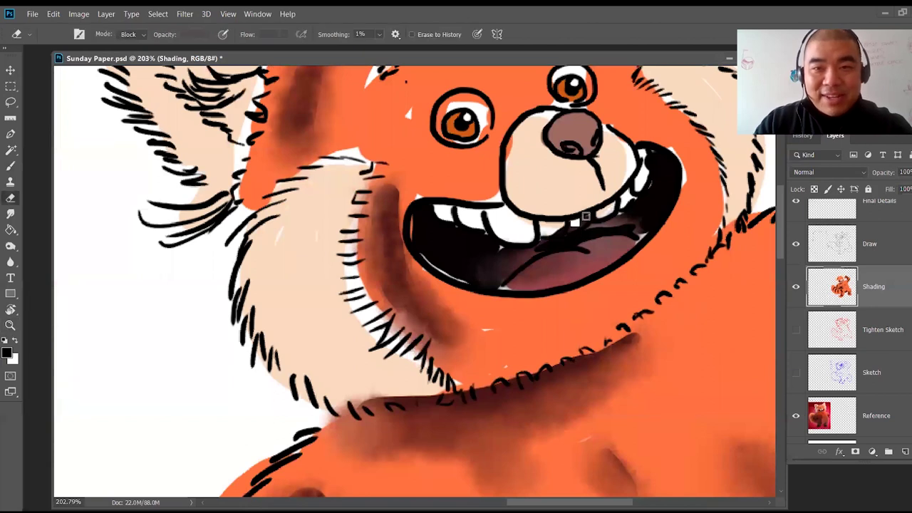
key("z")
mouse_move(613, 228)
left_mouse_down()
mouse_move(579, 284)
mouse_move(535, 327)
mouse_move(623, 236)
left_mouse_up()
left_click_drag(465, 119, 472, 149)
key("e")
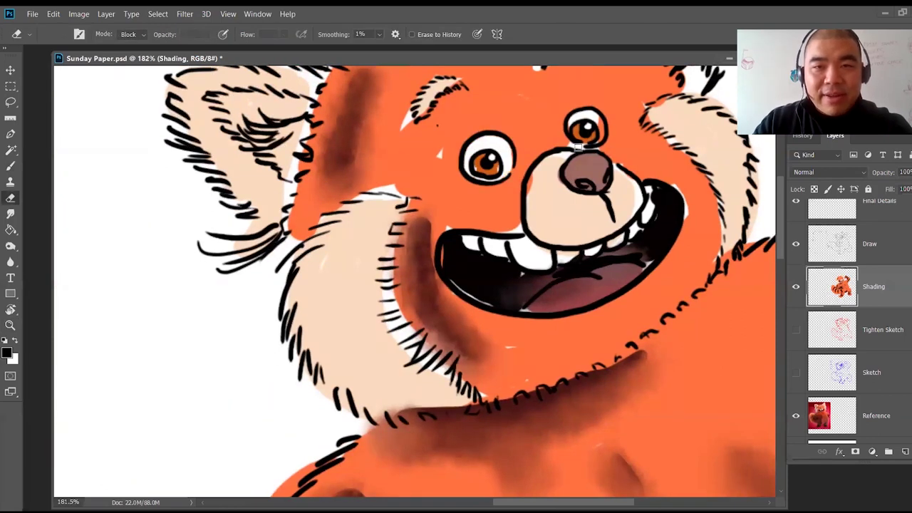
key("z")
left_click_drag(661, 194, 619, 261)
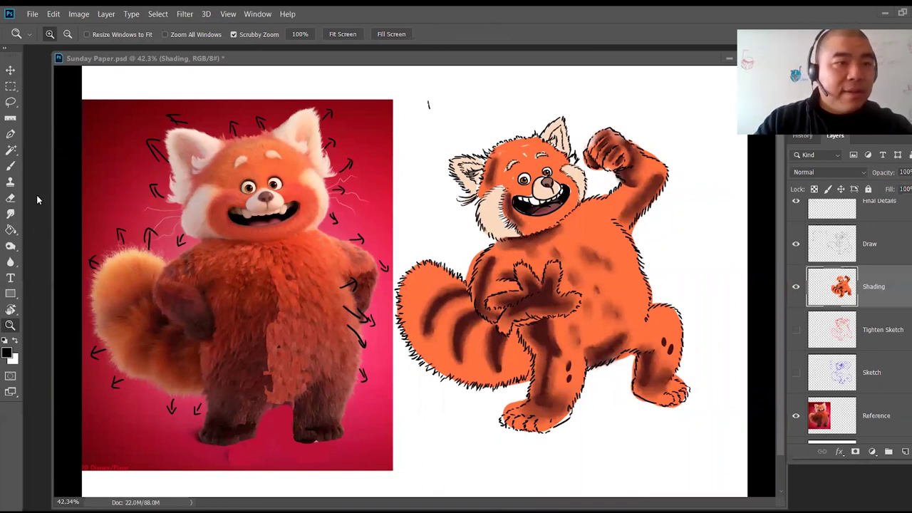
Step: Sample the shaded cheek fur of the reference panda and adjust the foreground colour to the brown #a46556
left_click_drag(242, 167, 283, 175)
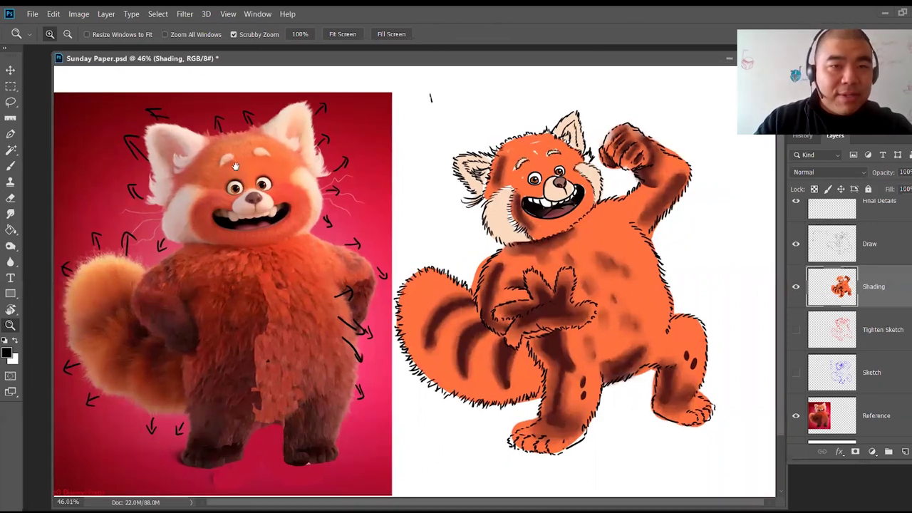
left_click(7, 353)
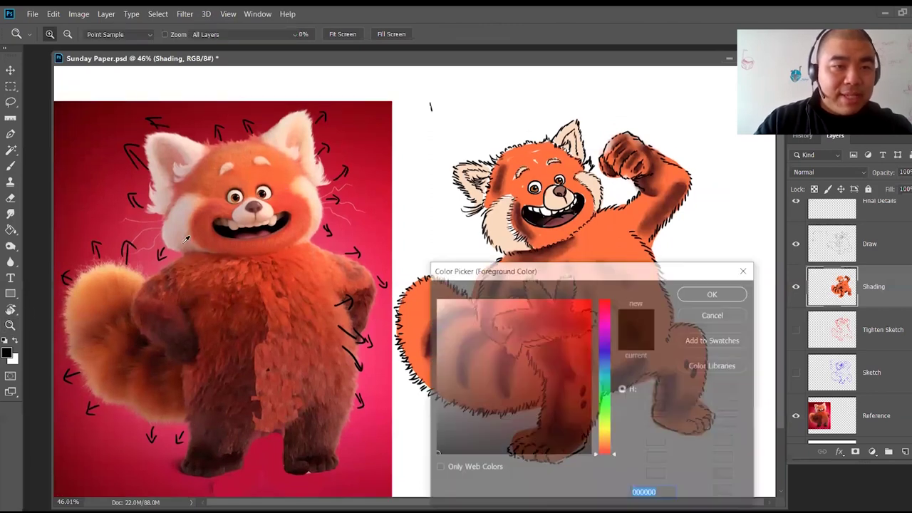
left_click(189, 238)
left_click(187, 243)
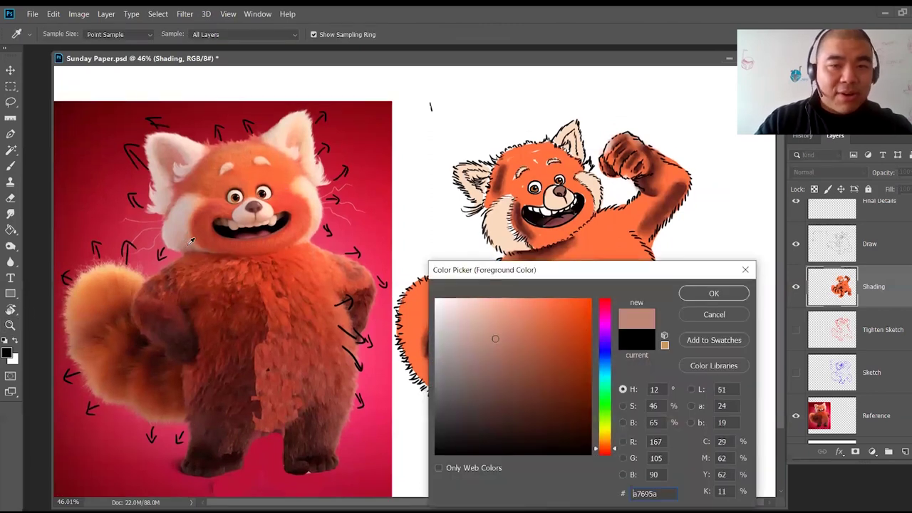
left_click(509, 354)
left_click(713, 294)
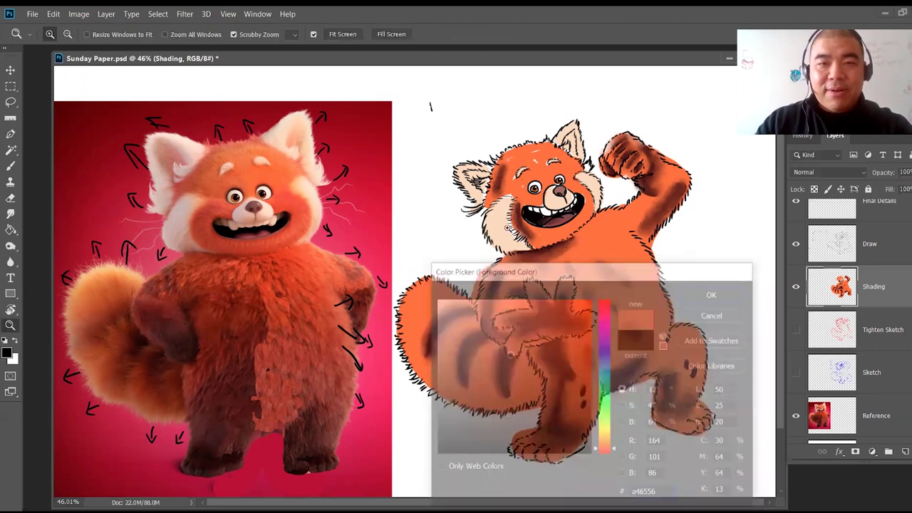
Step: Paint brown shadows in the inner ears and on the cheeks and muzzle, and blend them with the Smudge tool
key("b")
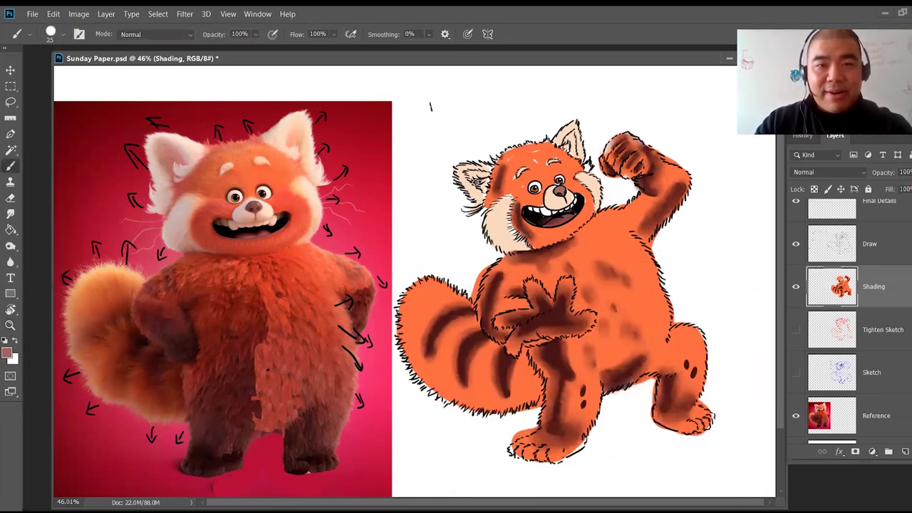
key("z")
left_click(531, 222)
left_click_drag(531, 222, 574, 204)
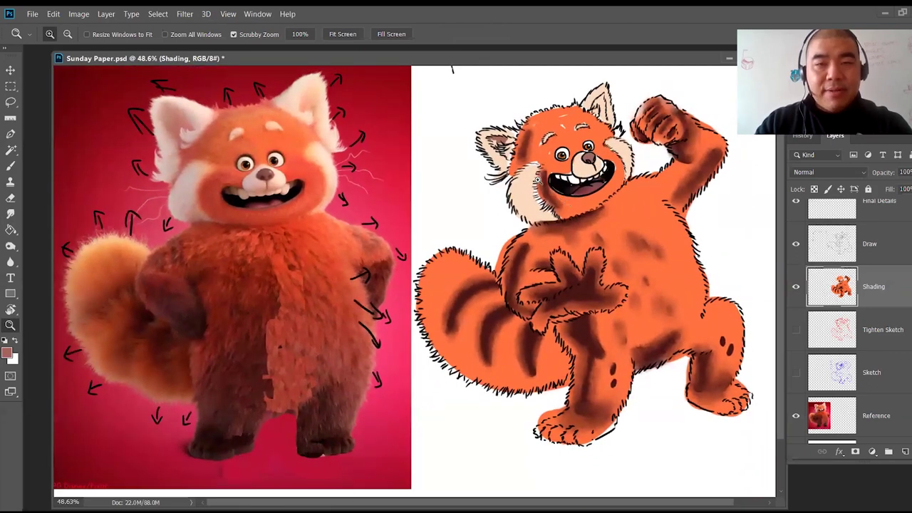
key("b")
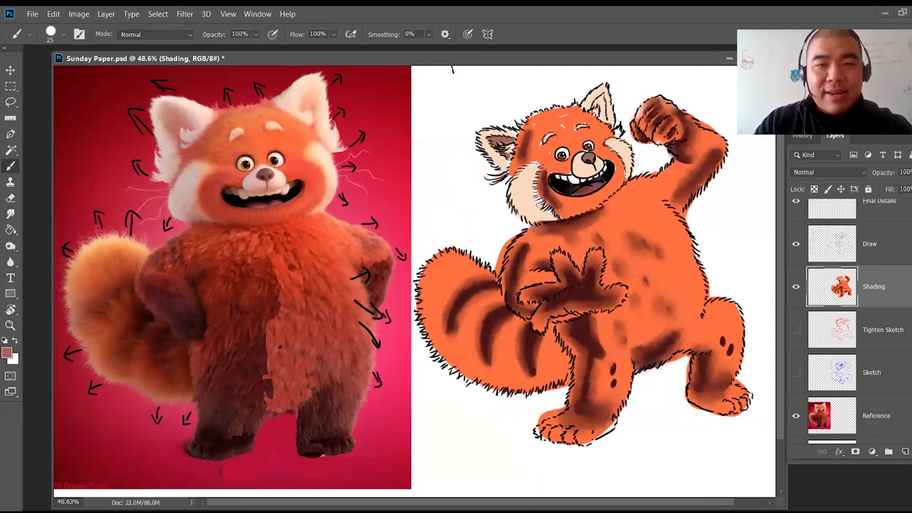
mouse_move(536, 212)
left_mouse_down()
mouse_move(549, 217)
mouse_move(528, 203)
left_mouse_up()
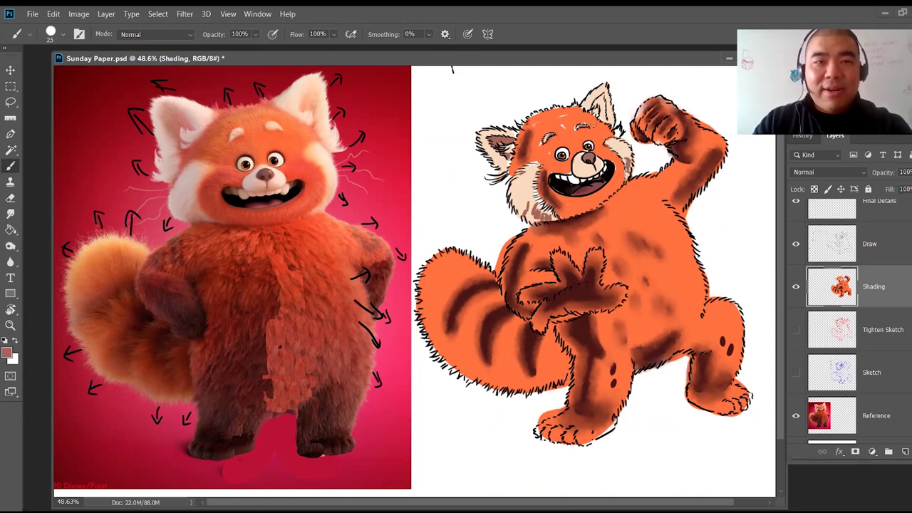
left_click_drag(597, 98, 605, 118)
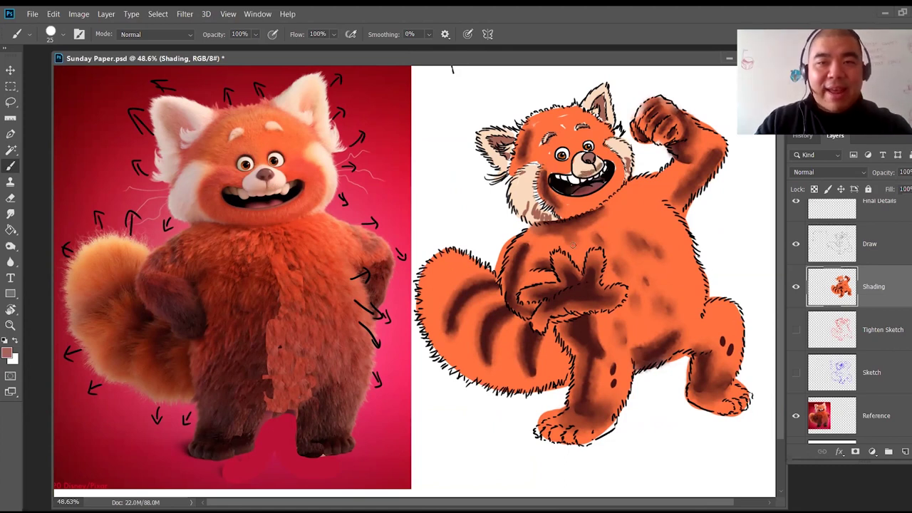
left_click(11, 213)
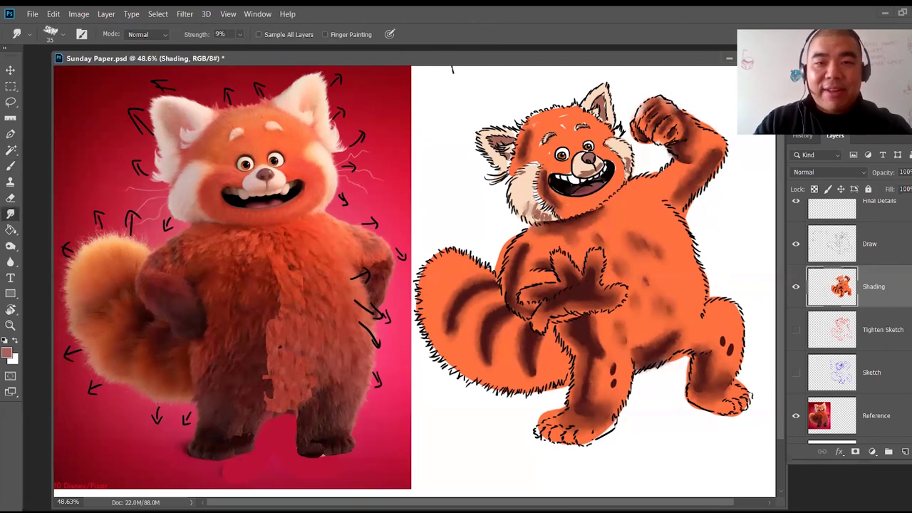
mouse_move(542, 211)
left_mouse_down()
mouse_move(537, 201)
mouse_move(545, 205)
left_mouse_up()
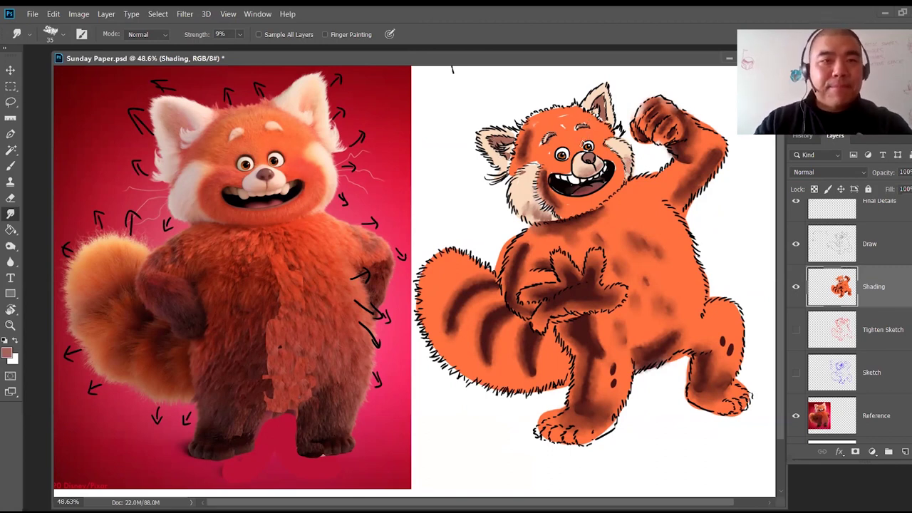
Step: Sample a reddish brown from the reference panda's forehead and paint shadows around the drawing's forehead and lower jaw
left_click(6, 352)
left_click(207, 134)
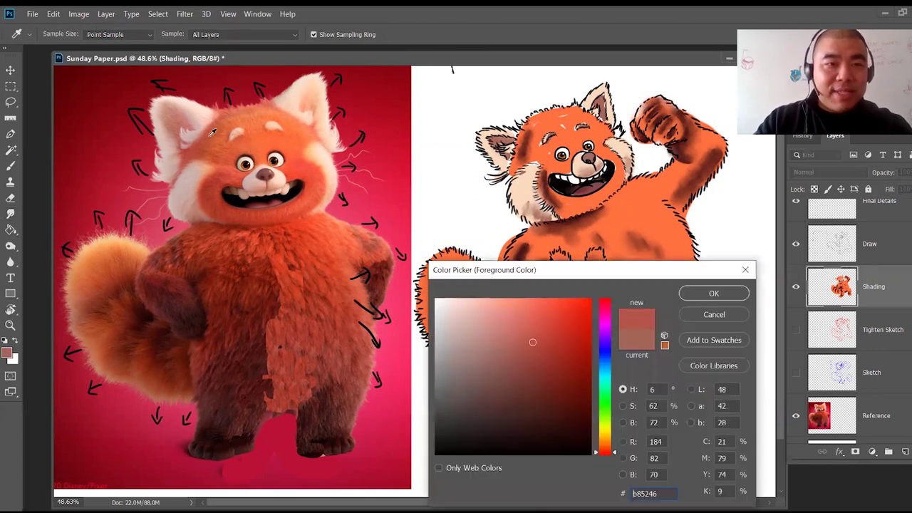
left_click(713, 293)
mouse_move(520, 155)
left_mouse_down()
mouse_move(549, 114)
mouse_move(529, 132)
mouse_move(547, 115)
mouse_move(585, 112)
mouse_move(554, 113)
mouse_move(563, 115)
mouse_move(526, 148)
mouse_move(529, 141)
mouse_move(551, 163)
mouse_move(527, 159)
left_mouse_up()
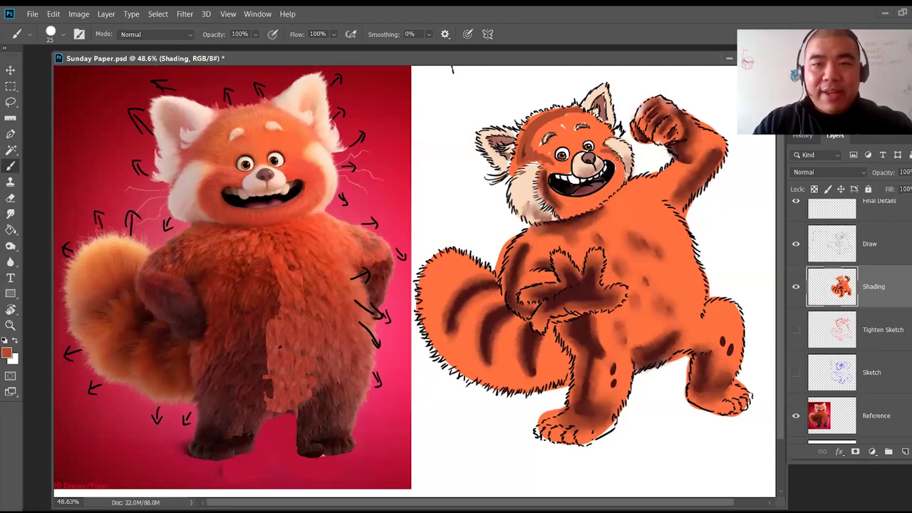
mouse_move(558, 205)
left_mouse_down()
mouse_move(579, 209)
mouse_move(610, 194)
left_mouse_up()
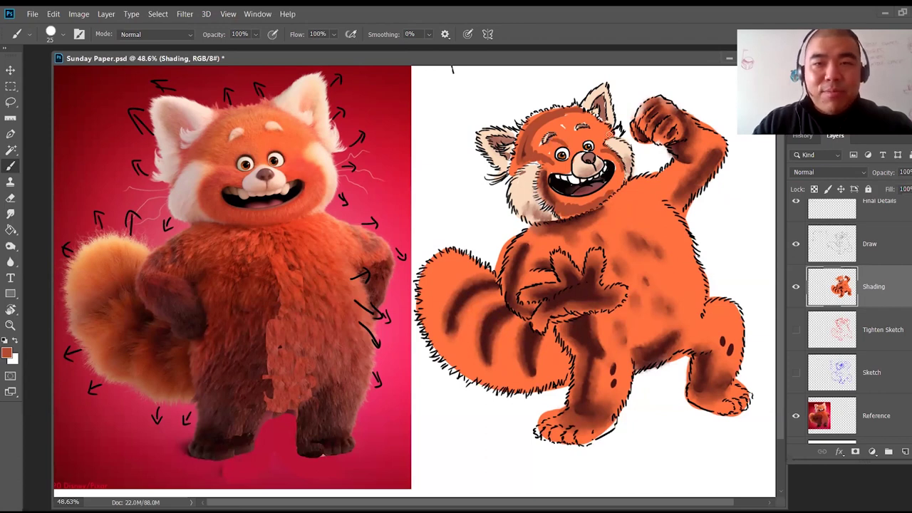
Step: Reduce the Smudge brush to size 25 and blend the reddish-brown shading on the forehead and jaw
left_click(10, 214)
key("bracketleft")
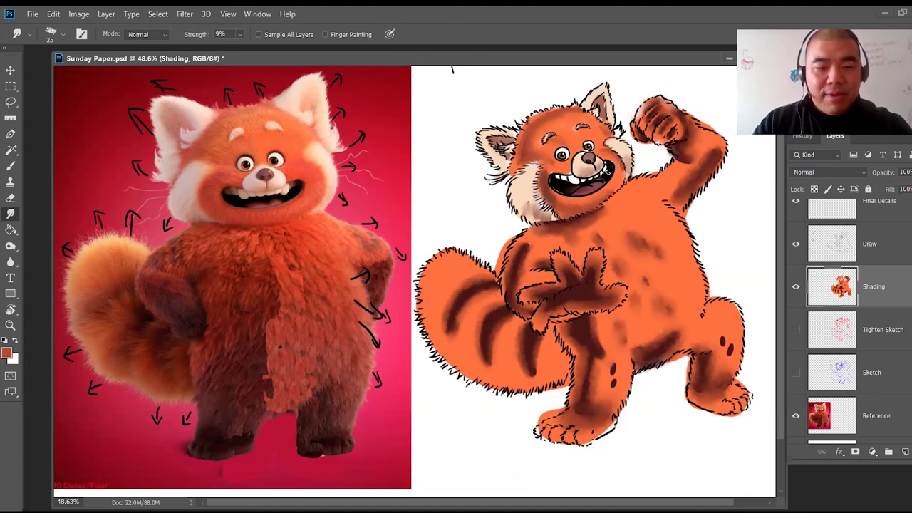
key("b")
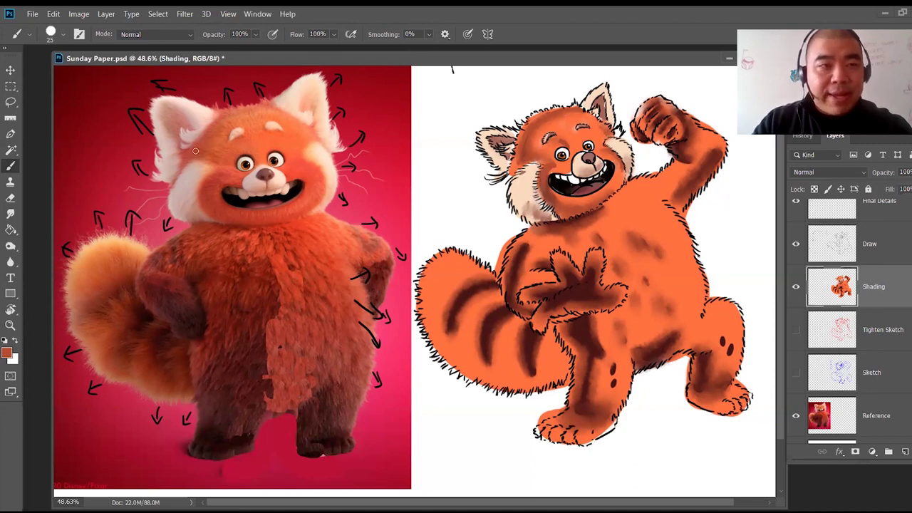
left_click(12, 215)
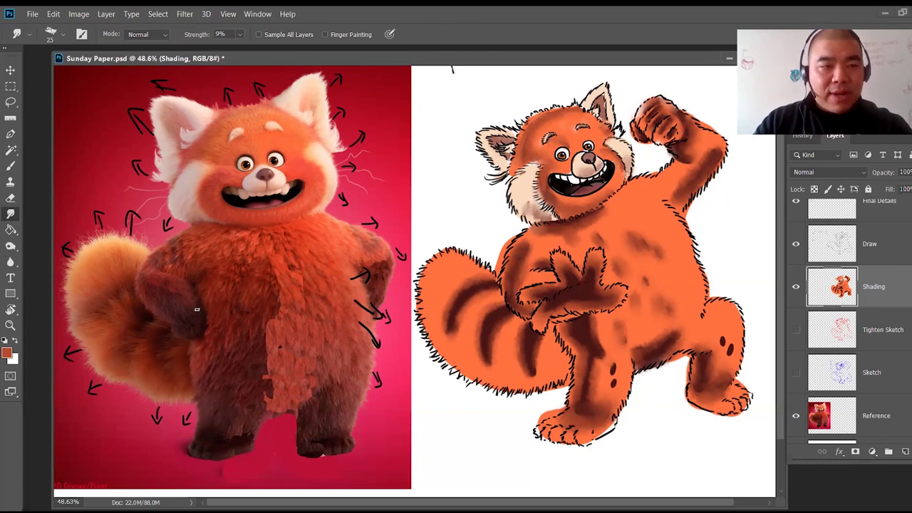
Step: Set the foreground colour to a dark red-brown of about #471514 and darken the palm and fingers of the front hand
left_click(6, 352)
mouse_move(608, 273)
left_mouse_down()
mouse_move(591, 365)
mouse_move(544, 228)
left_mouse_up()
left_click(577, 289)
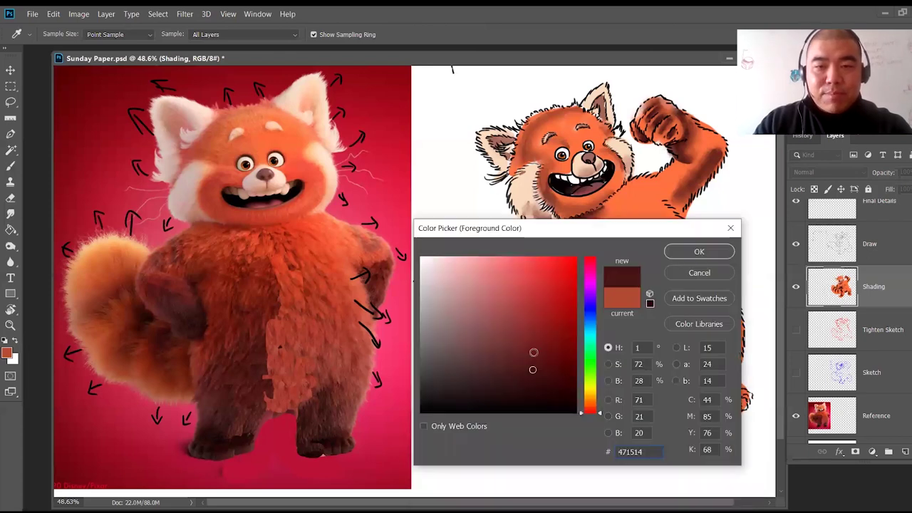
left_click_drag(532, 371, 532, 371)
left_click(697, 252)
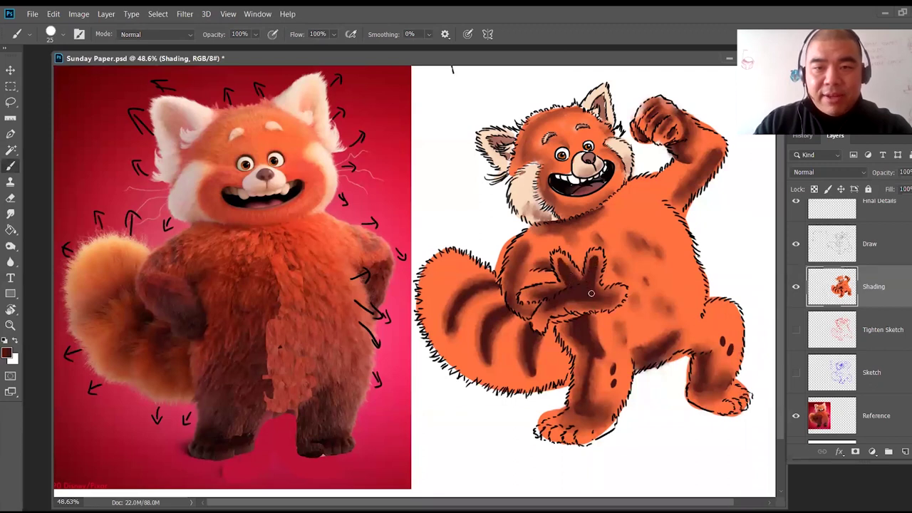
mouse_move(585, 300)
left_mouse_down()
mouse_move(538, 324)
mouse_move(554, 297)
mouse_move(530, 293)
mouse_move(567, 287)
left_mouse_up()
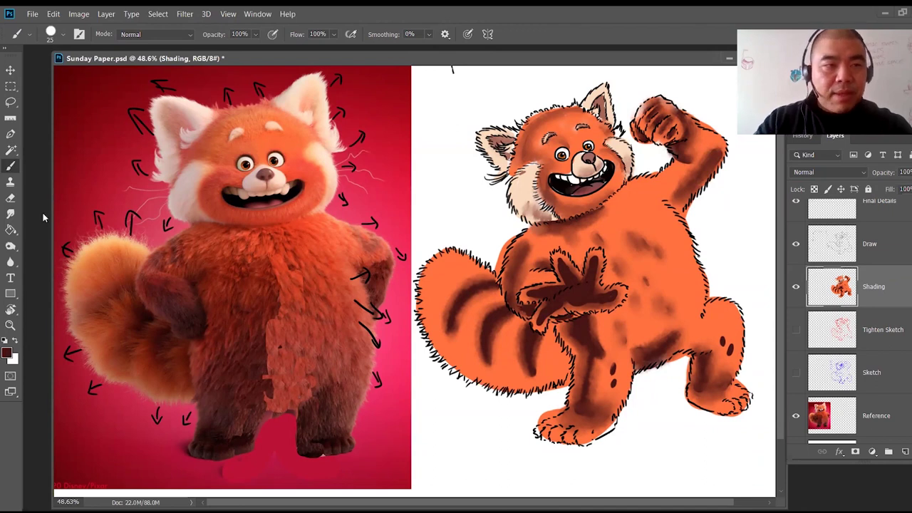
Step: Blend the dark edges on the front hand with the Smudge tool and soften the tail stripes at size 45
key("r")
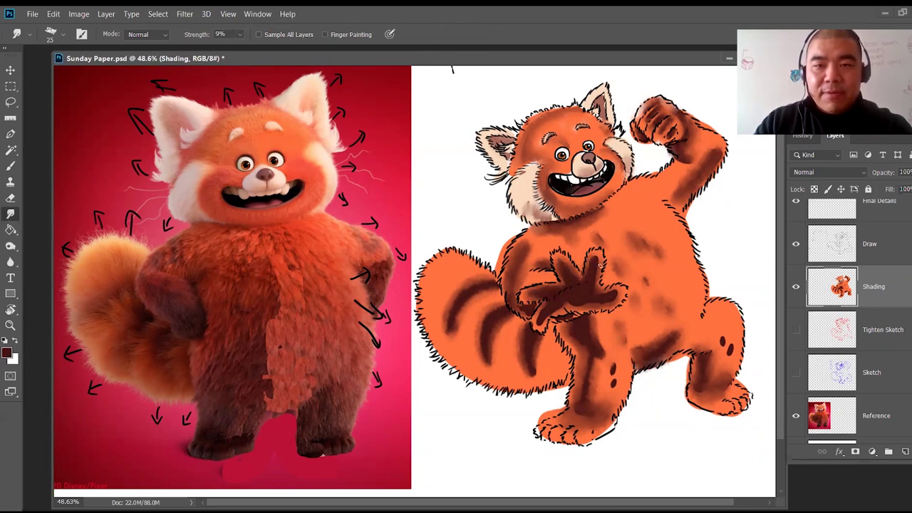
left_click_drag(543, 310, 542, 324)
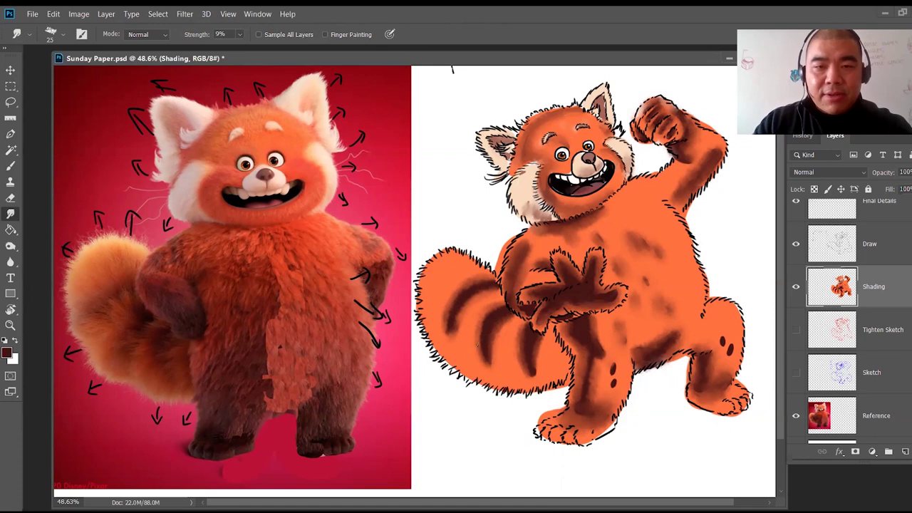
key("bracketright")
key("bracketright")
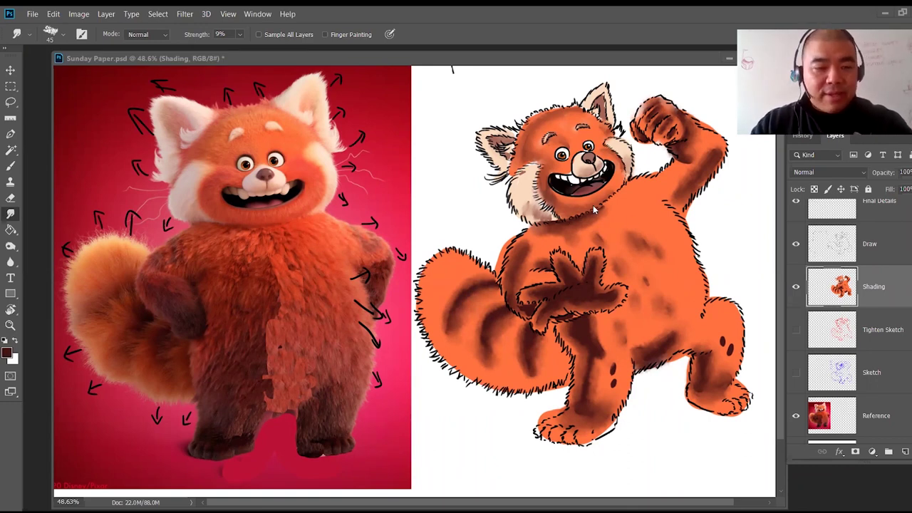
Step: Thicken the upper black outlines of both eyes with the Brush at size 9
key("z")
left_click_drag(529, 132, 541, 112)
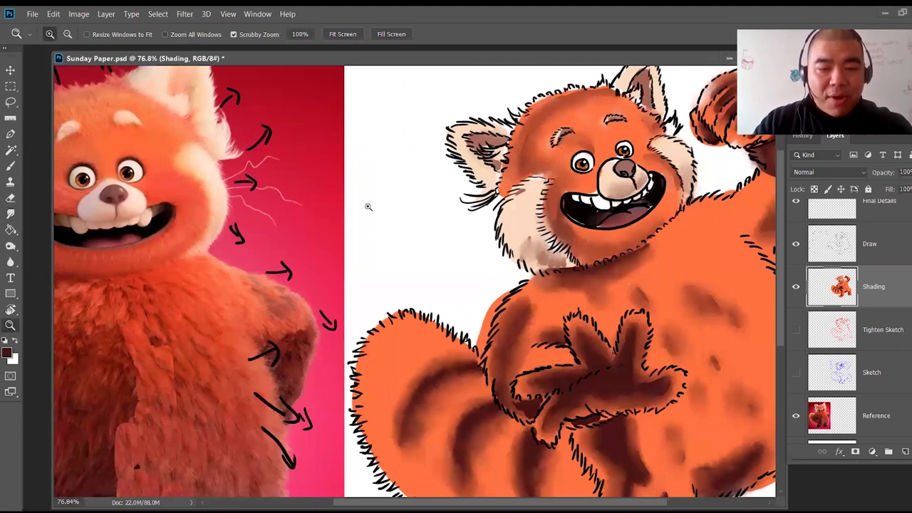
key("b")
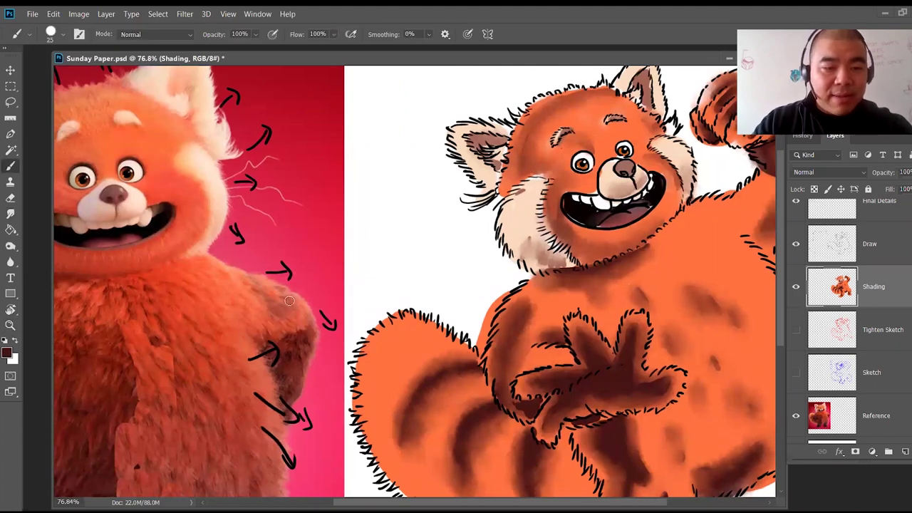
key("z")
left_click_drag(605, 150, 622, 150)
key("b")
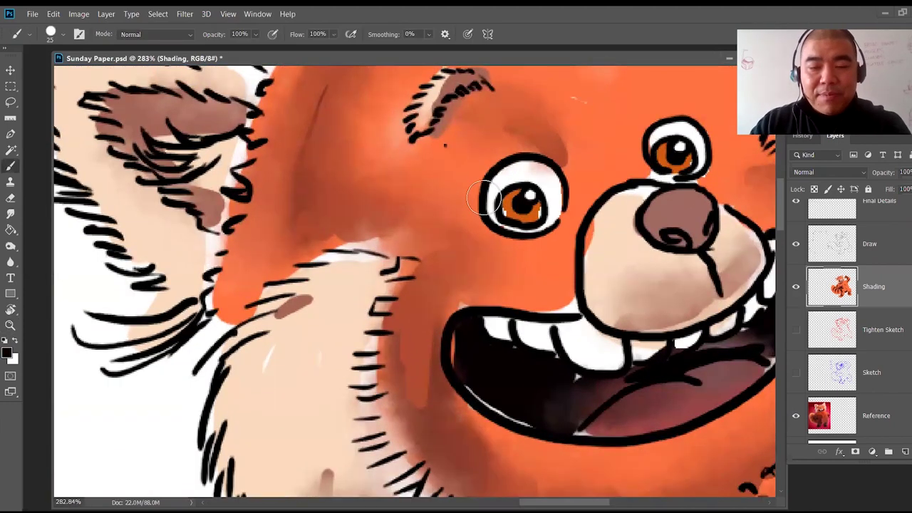
key("p")
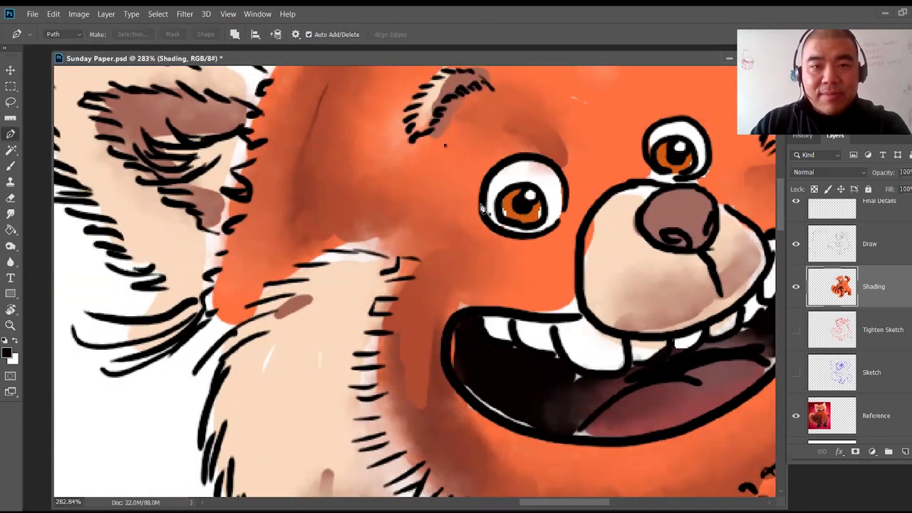
key("b")
key("[")
mouse_move(481, 205)
left_mouse_down()
mouse_move(493, 166)
mouse_move(523, 152)
mouse_move(546, 162)
mouse_move(567, 192)
mouse_move(538, 155)
left_mouse_up()
left_click_drag(483, 196, 490, 213)
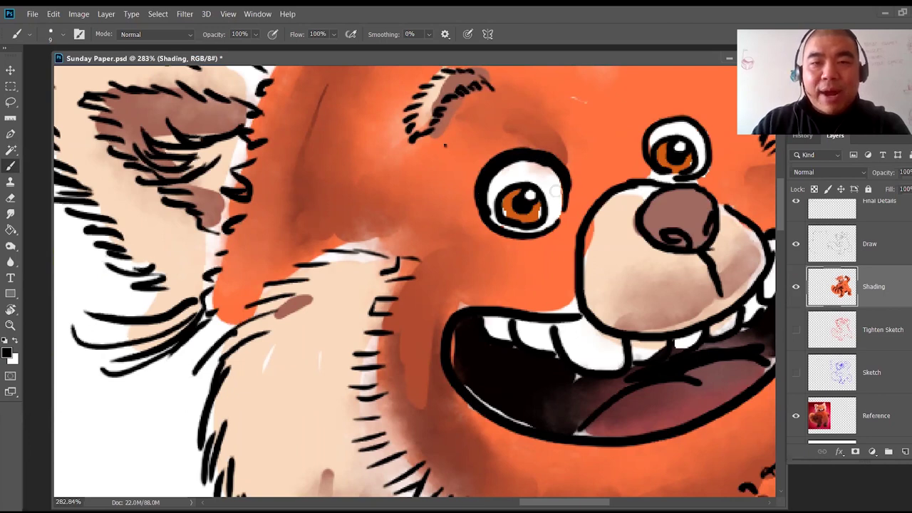
mouse_move(645, 166)
left_mouse_down()
mouse_move(642, 147)
mouse_move(661, 116)
mouse_move(695, 116)
mouse_move(707, 143)
left_mouse_up()
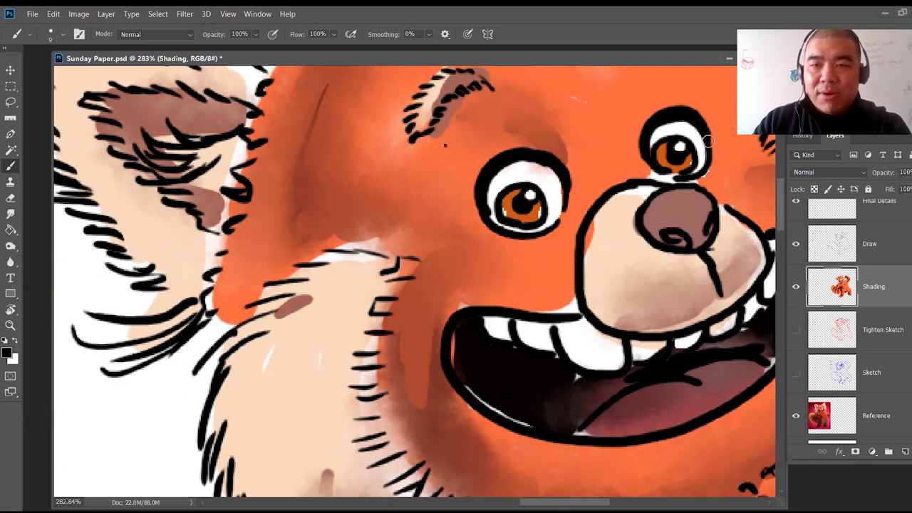
Step: Compare the drawing before and after the thicker eye outlines by stepping back and forward through the history
key("z")
mouse_move(667, 243)
left_mouse_down()
mouse_move(618, 307)
mouse_move(586, 302)
mouse_move(573, 268)
left_mouse_up()
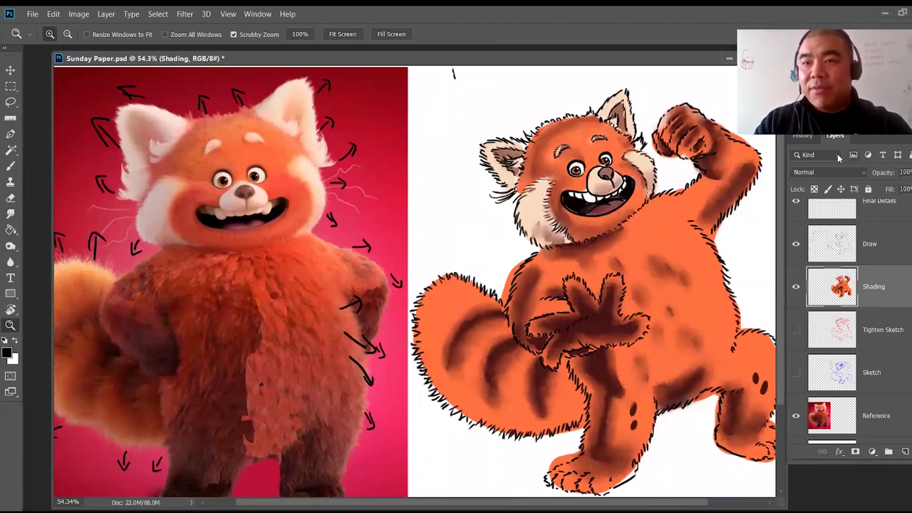
key("alt+bracketright")
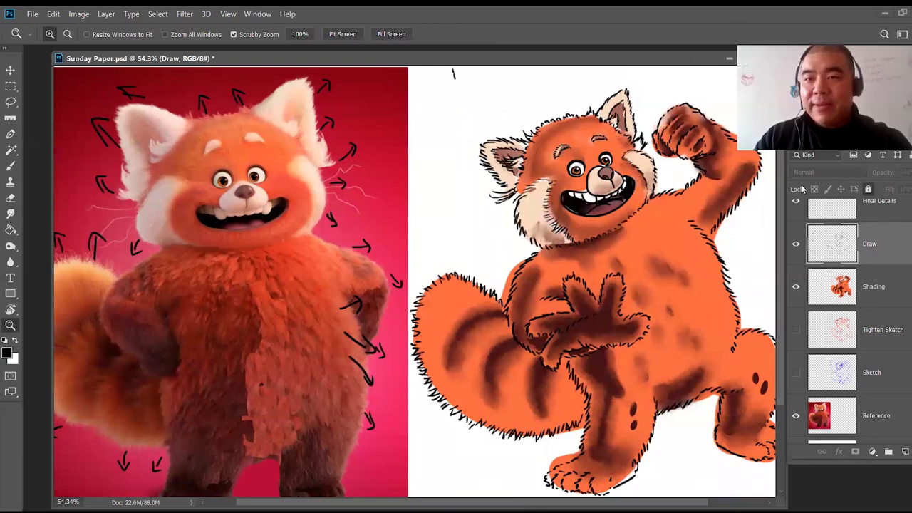
left_click(791, 137)
left_click(829, 412)
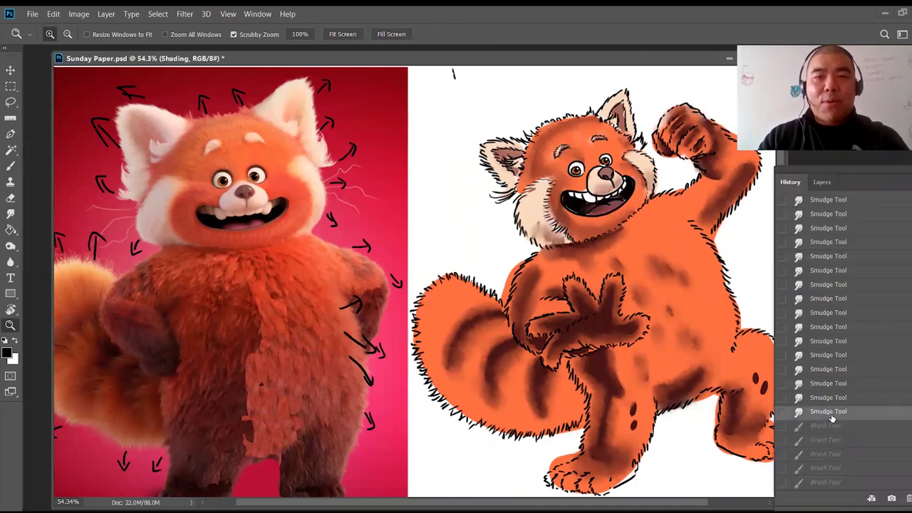
left_click(824, 482)
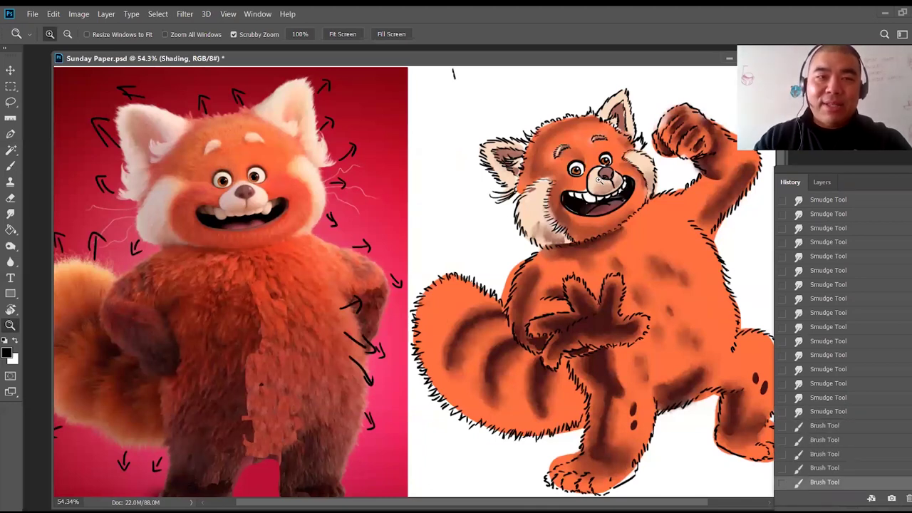
Step: Reinforce the black line work around the mouth and teeth with short strokes of the size 9 Brush
key("b")
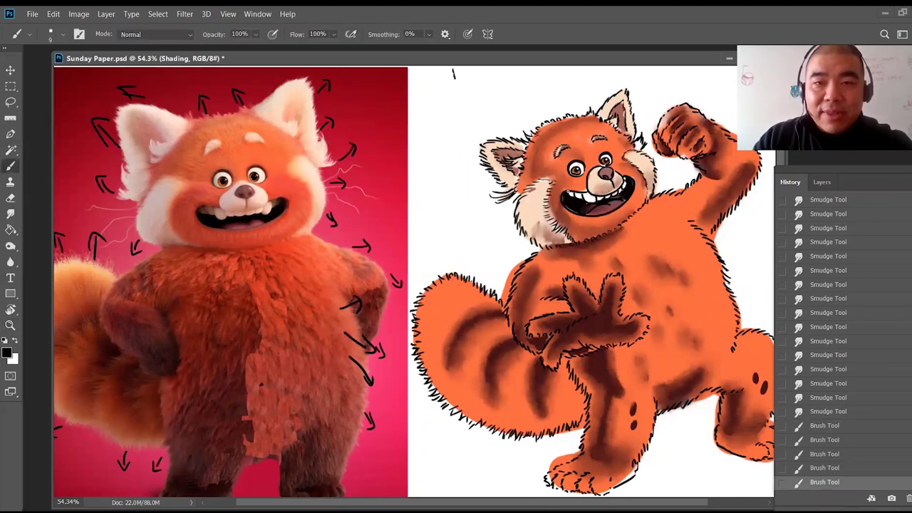
left_click_drag(622, 179, 631, 176)
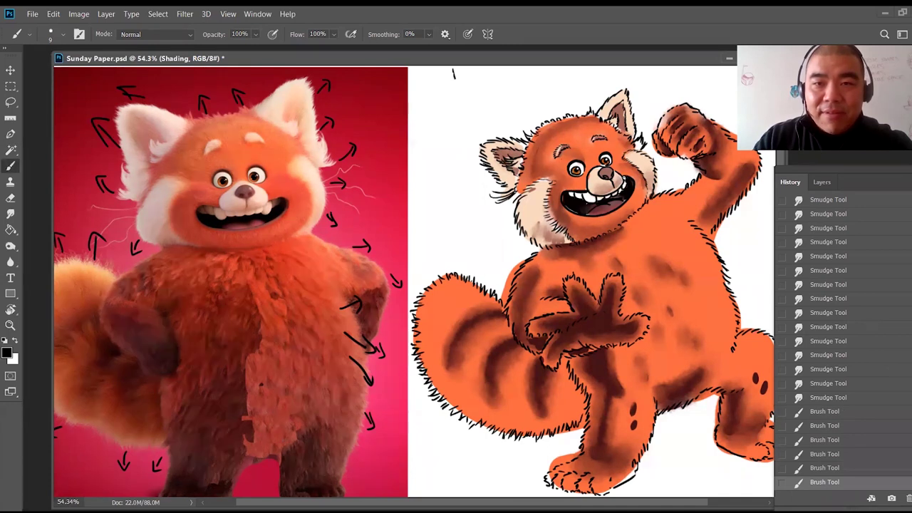
left_click(627, 178)
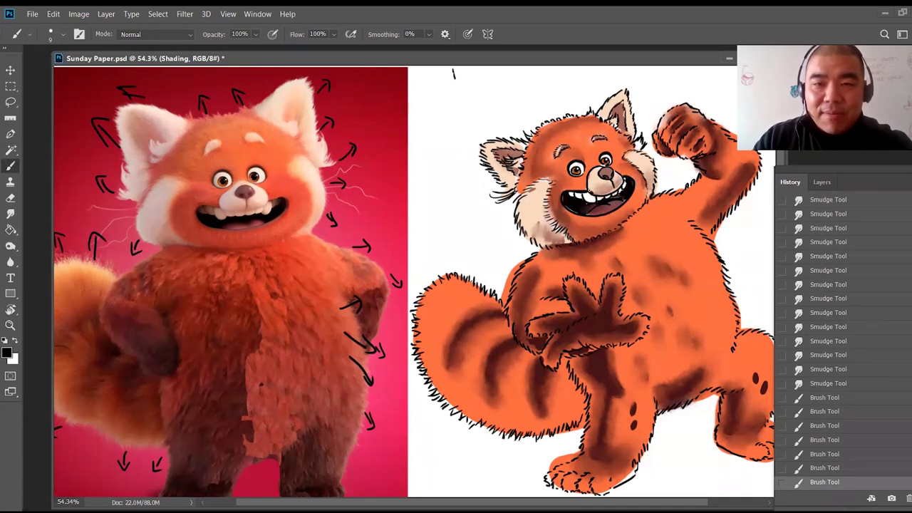
left_click(614, 193)
left_click(600, 203)
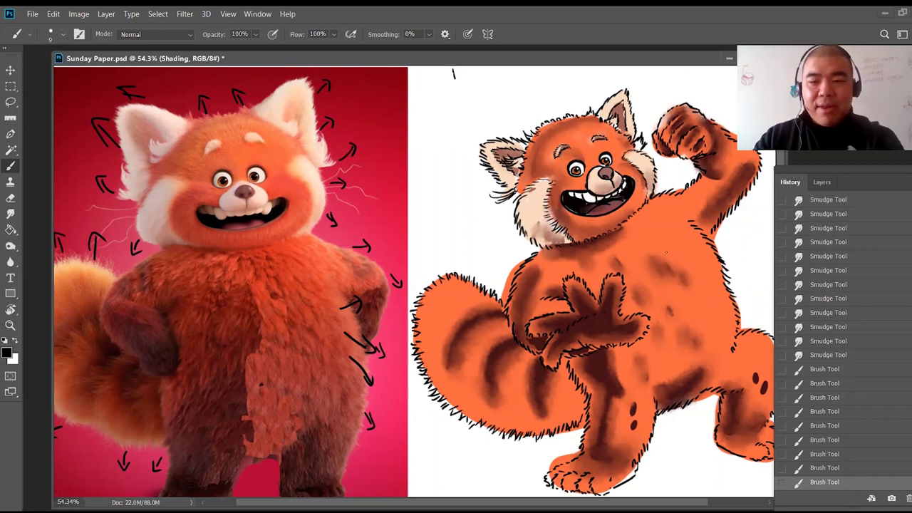
Step: Draw short black fur strokes across the chest, belly and tail, using a small Brush down to size 6
left_click_drag(652, 229, 659, 233)
left_click_drag(663, 230, 667, 233)
left_click_drag(661, 238, 681, 244)
left_click_drag(673, 273, 677, 276)
mouse_move(676, 283)
left_mouse_down()
mouse_move(686, 293)
mouse_move(676, 292)
left_mouse_up()
left_click_drag(683, 284, 691, 293)
key("z")
left_click_drag(555, 318, 634, 305)
left_click(556, 312)
key("b")
left_click(446, 310)
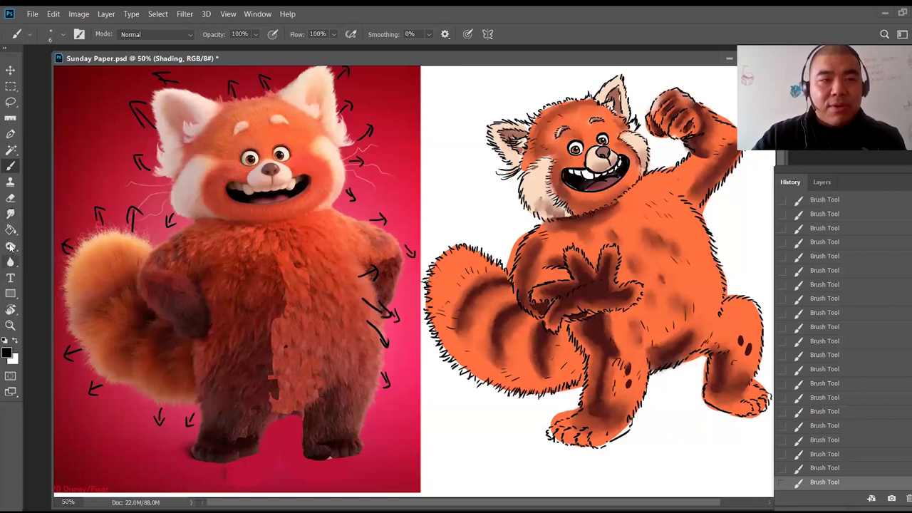
Step: Lighten the forehead, shoulder, raised arm and upper belly with the Dodge tool at size 100, Midtones range and 100% exposure
left_click(11, 245)
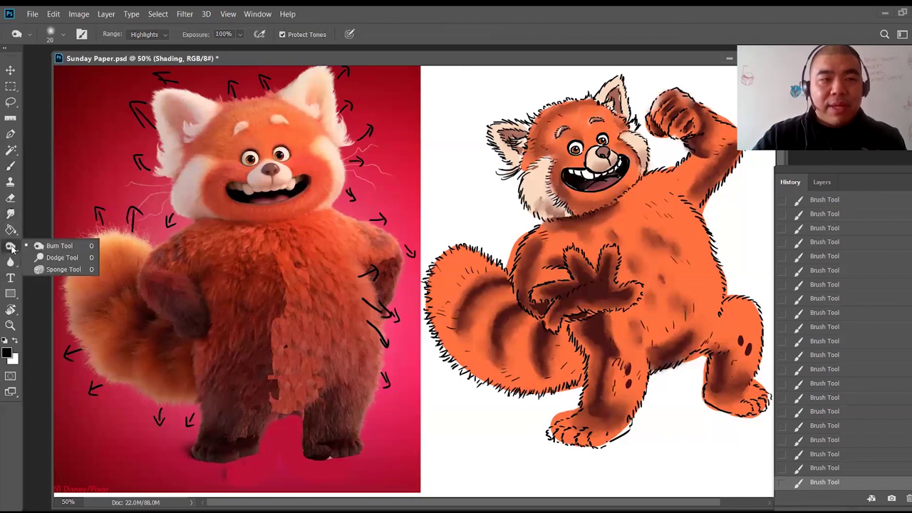
left_click(63, 259)
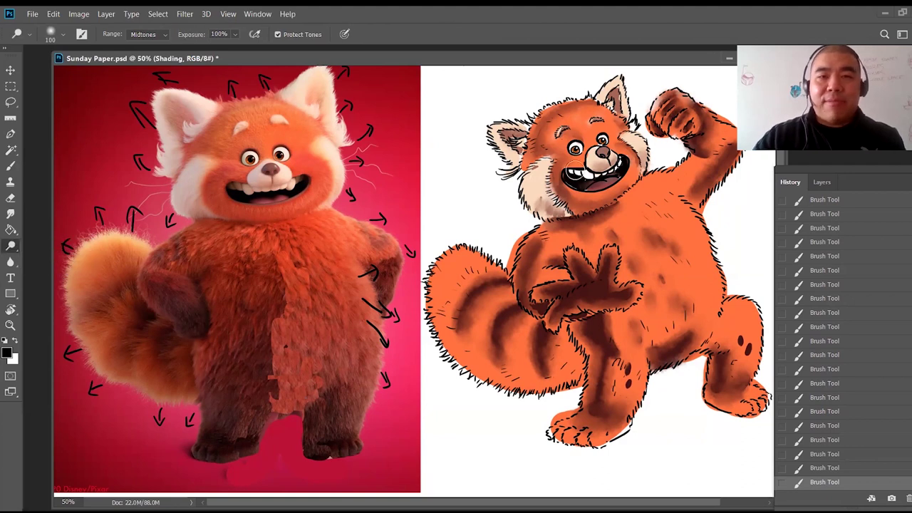
left_click(581, 114)
left_click(593, 116)
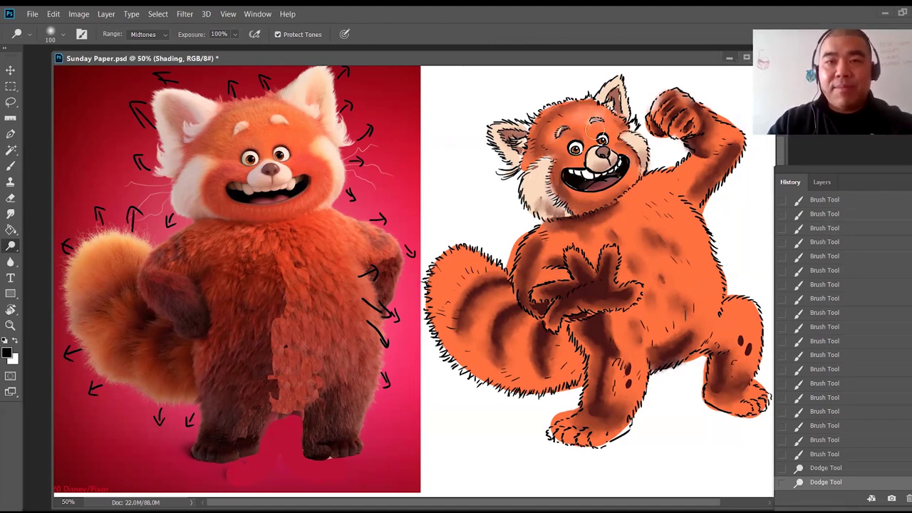
left_click(607, 122)
left_click(650, 186)
left_click(655, 184)
left_click(662, 182)
left_click(695, 158)
left_click(697, 160)
left_click(708, 205)
left_click(686, 220)
left_click(674, 215)
Step: Dodge highlights onto the front hand, the upper part of the tail and the bent knee
left_click(559, 258)
left_click(463, 264)
left_click(489, 273)
left_click(443, 265)
left_click(444, 267)
mouse_move(457, 265)
left_mouse_down()
mouse_move(440, 289)
mouse_move(479, 259)
left_mouse_up()
left_click(578, 305)
left_click(433, 298)
left_click(734, 306)
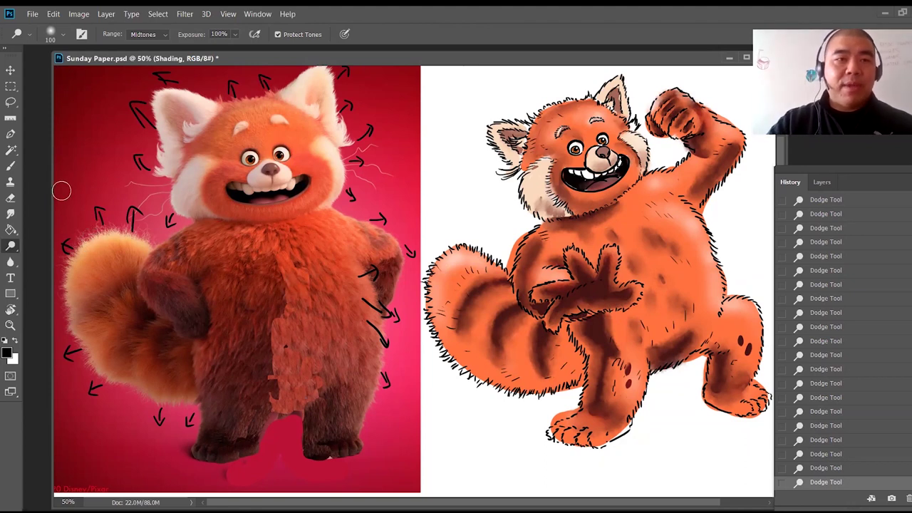
Step: Darken the underside of the tail with the Burn tool enlarged to size 150, using the Highlights range at 100% exposure
right_click(10, 248)
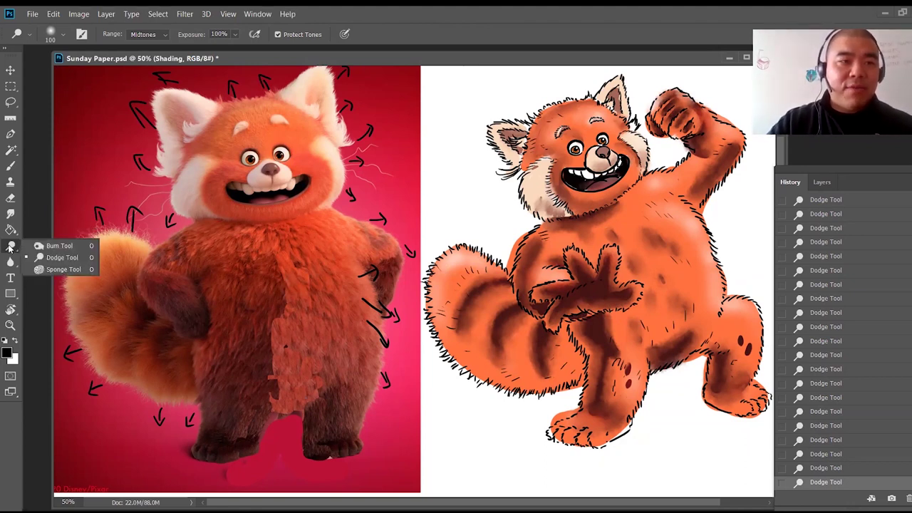
left_click(60, 256)
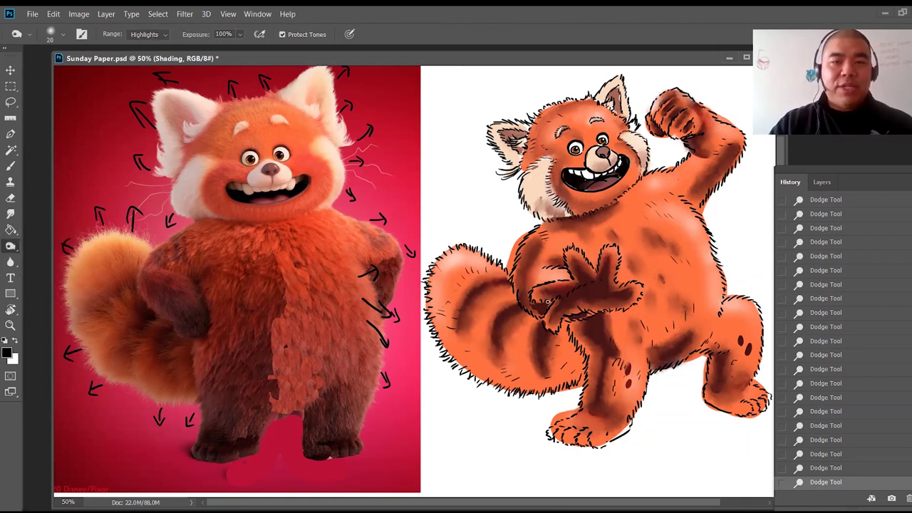
key("bracketright")
key("bracketright")
key("bracketright")
key("bracketright")
key("bracketright")
key("bracketright")
key("bracketright")
key("bracketright")
key("bracketright")
key("bracketright")
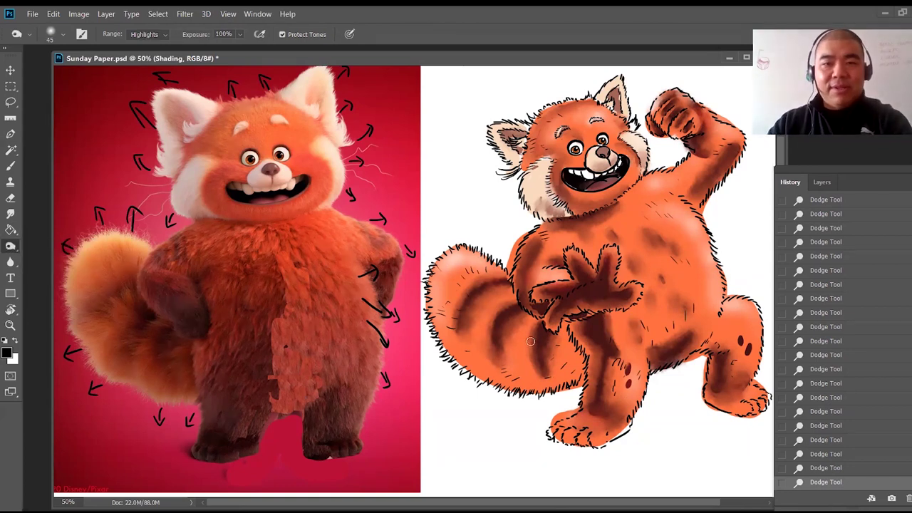
mouse_move(458, 334)
left_mouse_down()
mouse_move(434, 299)
mouse_move(457, 350)
mouse_move(479, 368)
mouse_move(514, 378)
mouse_move(574, 367)
left_mouse_up()
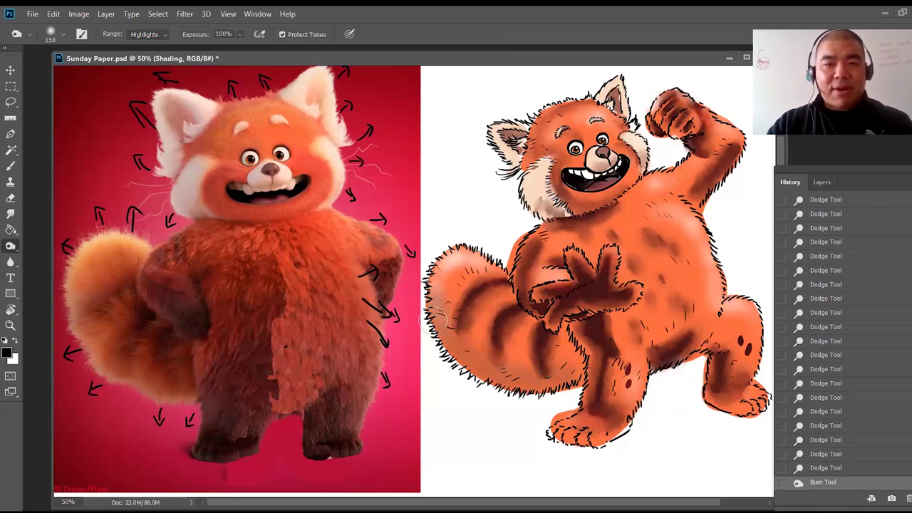
mouse_move(434, 317)
left_mouse_down()
mouse_move(499, 377)
mouse_move(577, 375)
left_mouse_up()
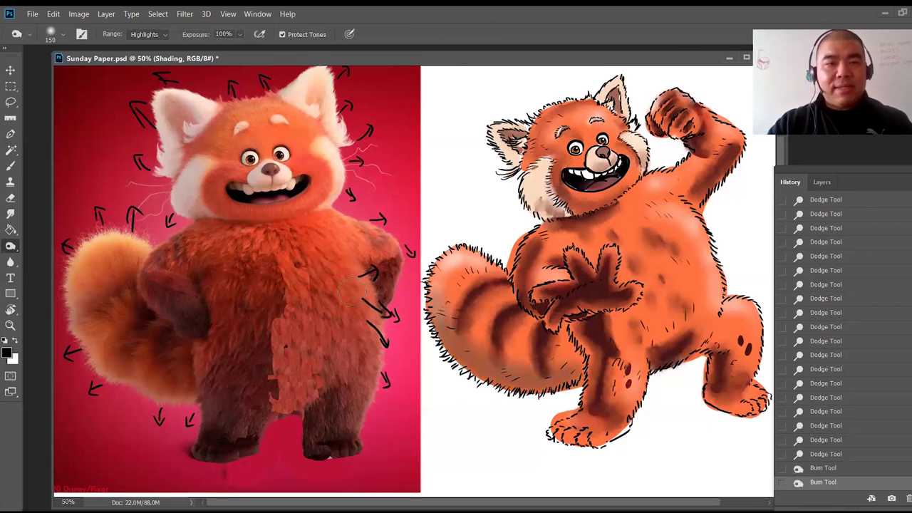
Step: Burn shadows onto the front arm, the standing leg and the lower edge of the belly
left_click_drag(529, 298, 528, 285)
mouse_move(528, 294)
left_mouse_down()
mouse_move(527, 253)
mouse_move(526, 282)
left_mouse_up()
mouse_move(600, 384)
left_mouse_down()
mouse_move(597, 370)
mouse_move(594, 404)
left_mouse_up()
mouse_move(657, 370)
left_mouse_down()
mouse_move(677, 348)
mouse_move(713, 356)
mouse_move(718, 376)
mouse_move(713, 335)
left_mouse_up()
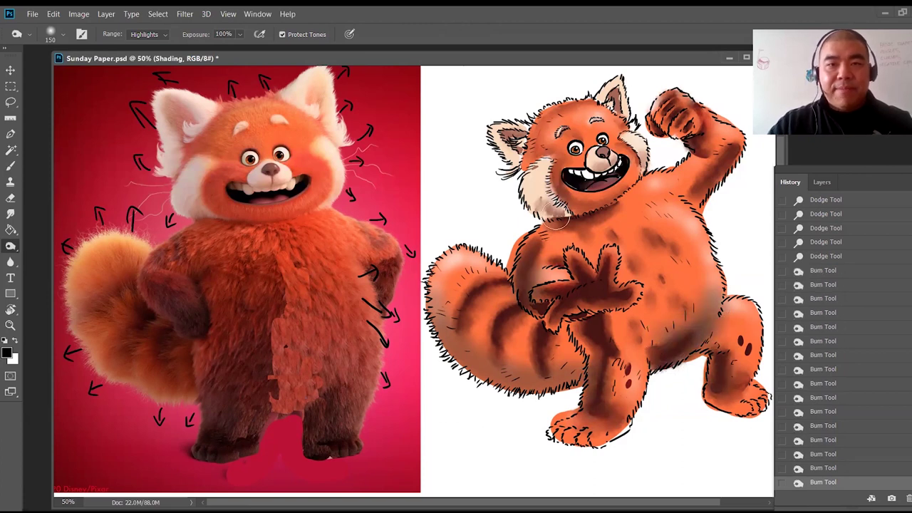
Step: Burn shadows along the lower jaw, beneath the raised arm and on the lower edge of the white cheek fur
mouse_move(567, 191)
left_mouse_down()
mouse_move(595, 201)
mouse_move(574, 199)
left_mouse_up()
left_click_drag(574, 200, 605, 199)
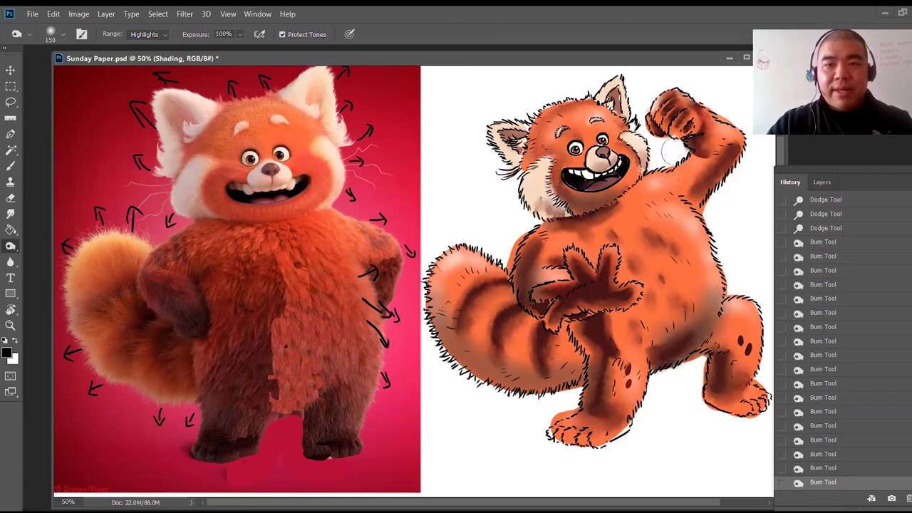
left_click_drag(716, 203, 703, 200)
left_click_drag(530, 197, 550, 210)
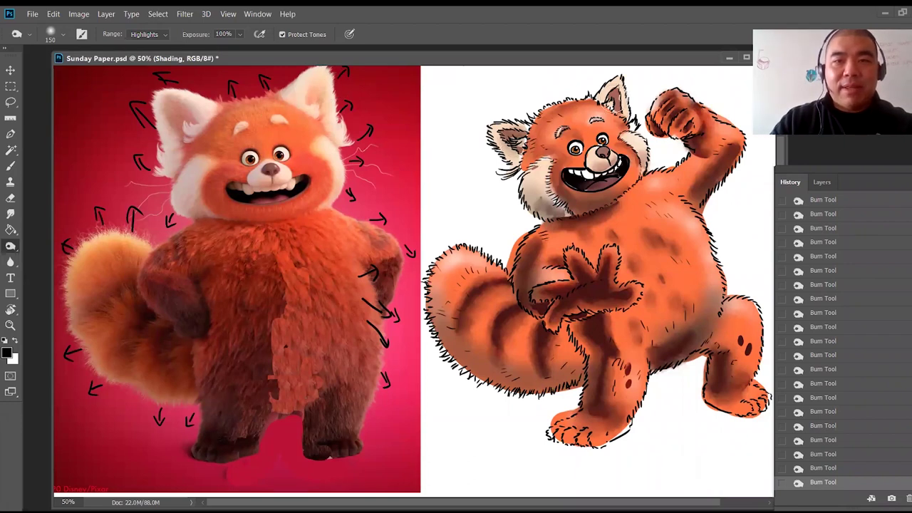
Step: Brighten the lower jaw and the outer belly with the Dodge tool at size 100
right_click(11, 246)
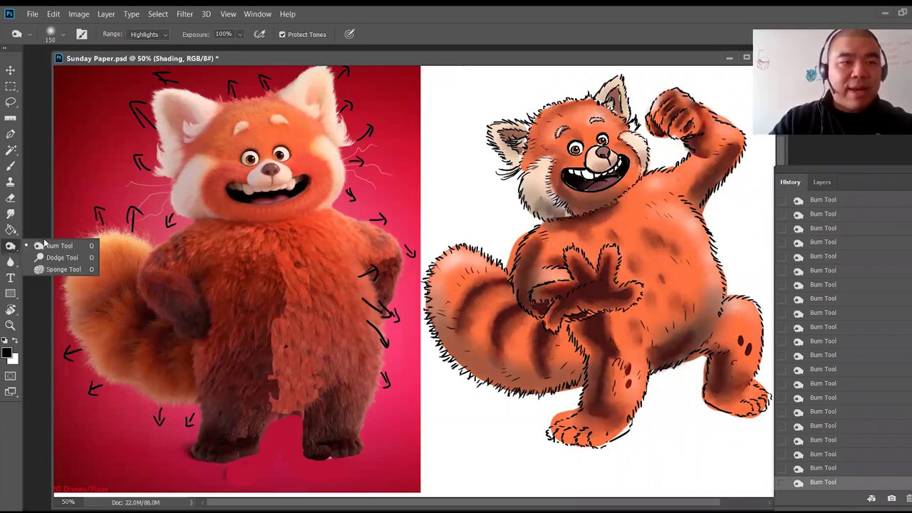
left_click(55, 258)
left_click_drag(562, 192, 620, 187)
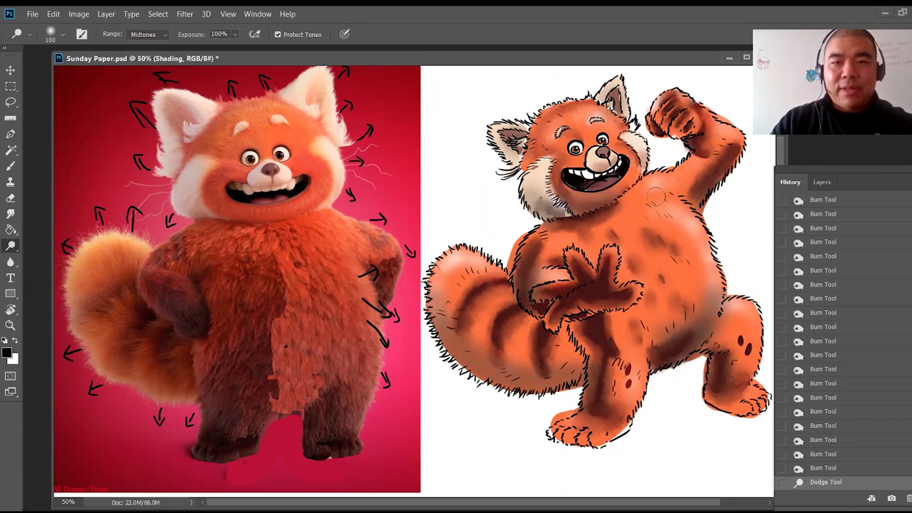
left_click_drag(700, 249, 673, 210)
left_click(702, 244)
key("z")
mouse_move(695, 310)
left_mouse_down()
mouse_move(689, 321)
mouse_move(692, 297)
left_mouse_up()
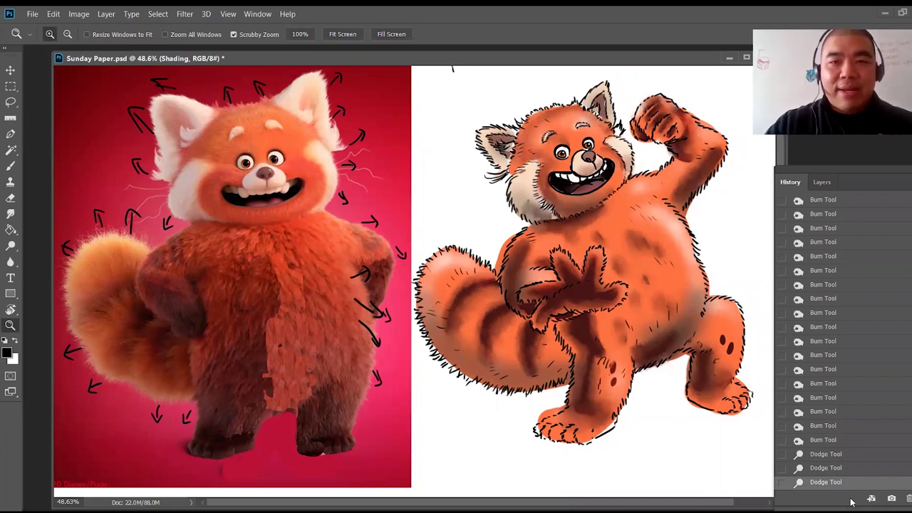
Step: Sample a pale cream from the drawing's cheek fur as the foreground colour and paint a dab with the size 6 Brush
left_click(8, 354)
left_click(617, 141)
left_click(695, 251)
key("b")
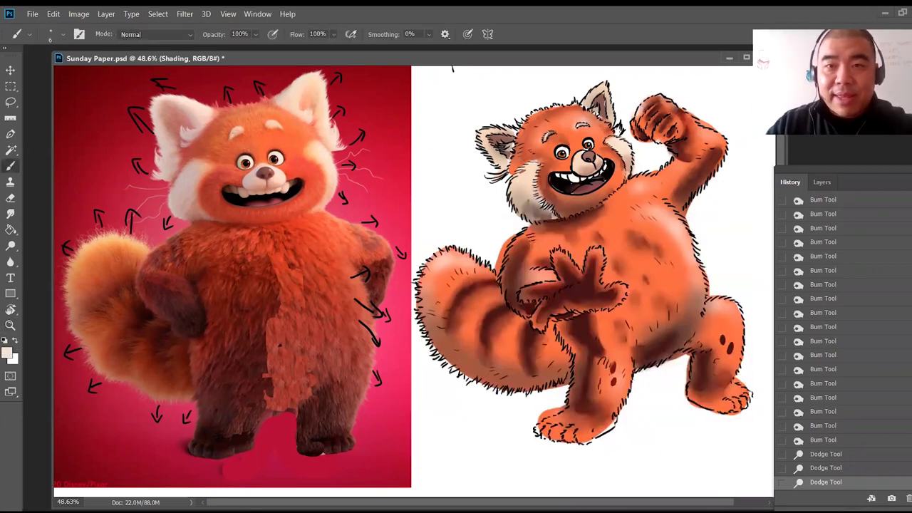
left_click(452, 69)
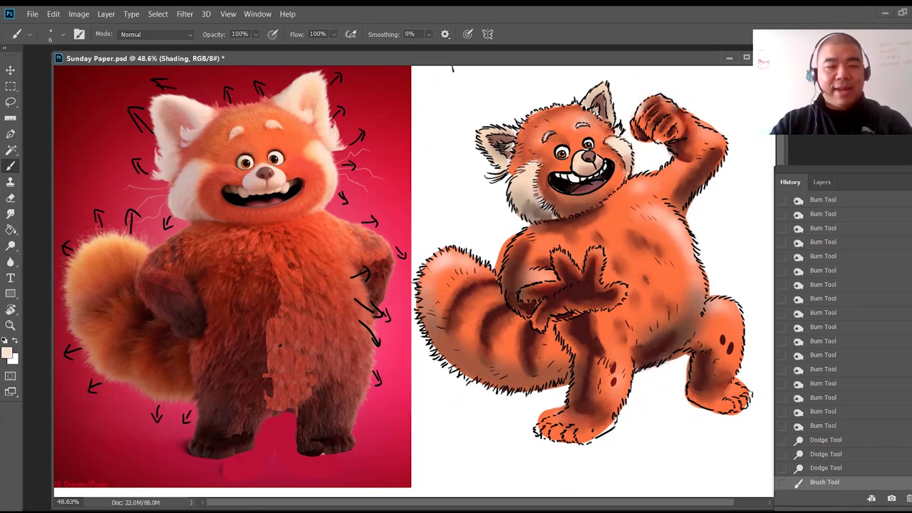
Step: Save the drawing under its existing name
key("z")
left_click_drag(621, 189, 616, 189)
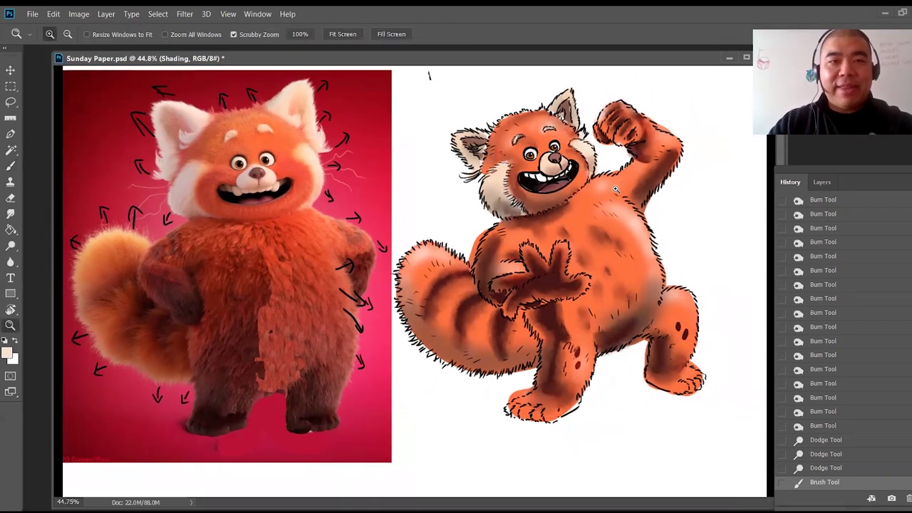
left_click(32, 13)
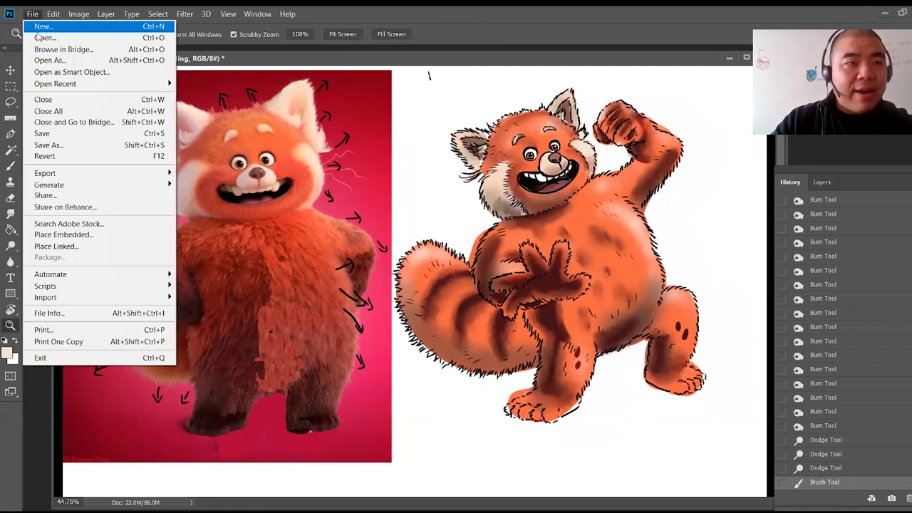
left_click(55, 145)
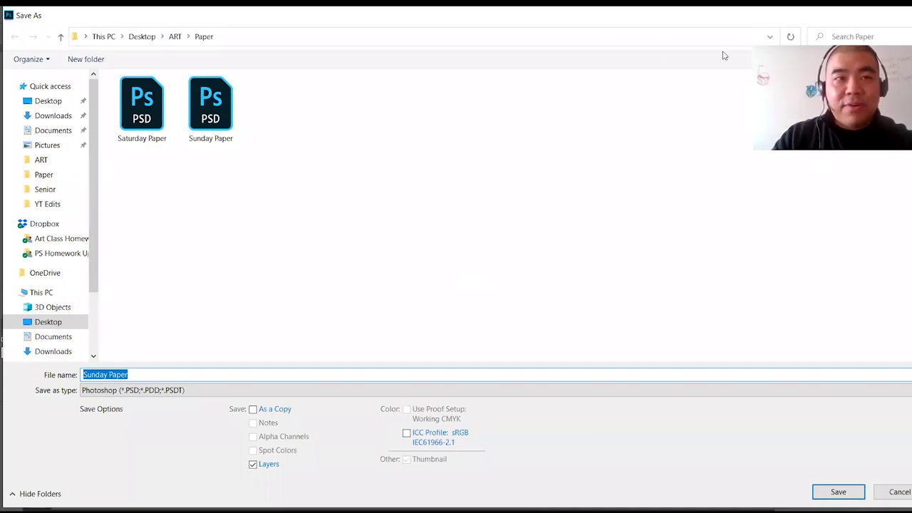
key("Escape")
left_click(30, 14)
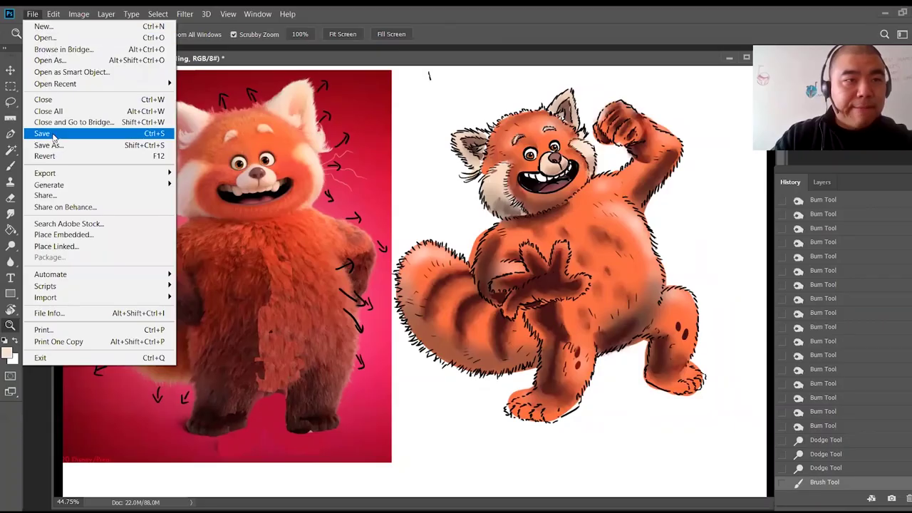
left_click(53, 136)
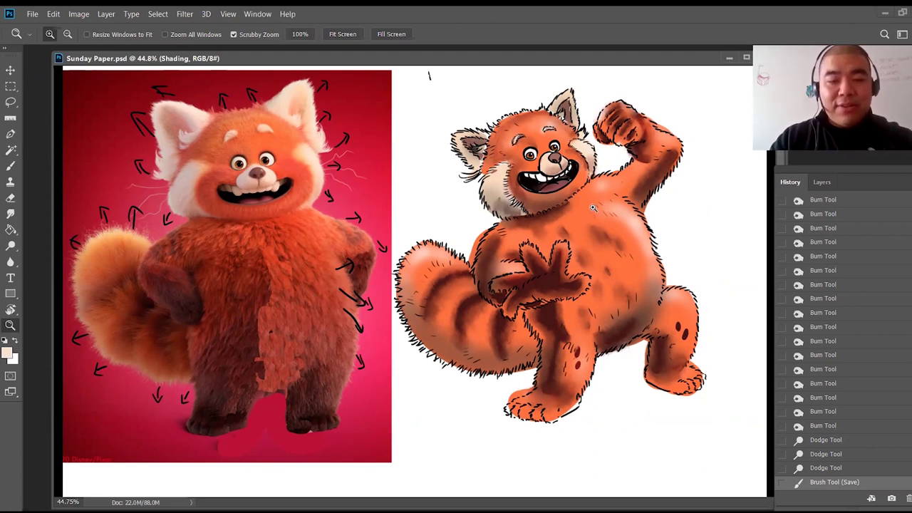
key("b")
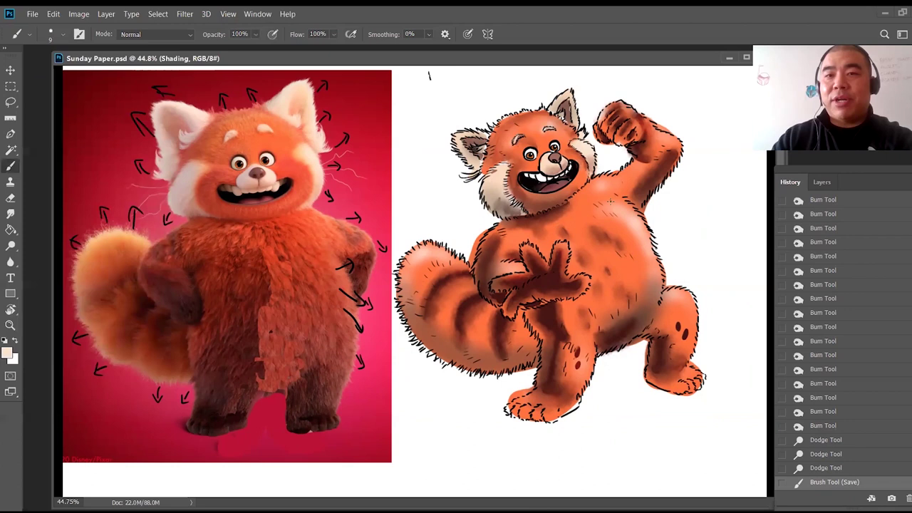
key("bracketright")
key("bracketright")
key("bracketright")
key("bracketright")
key("bracketright")
left_click_drag(601, 200, 633, 241)
key("ctrl+z")
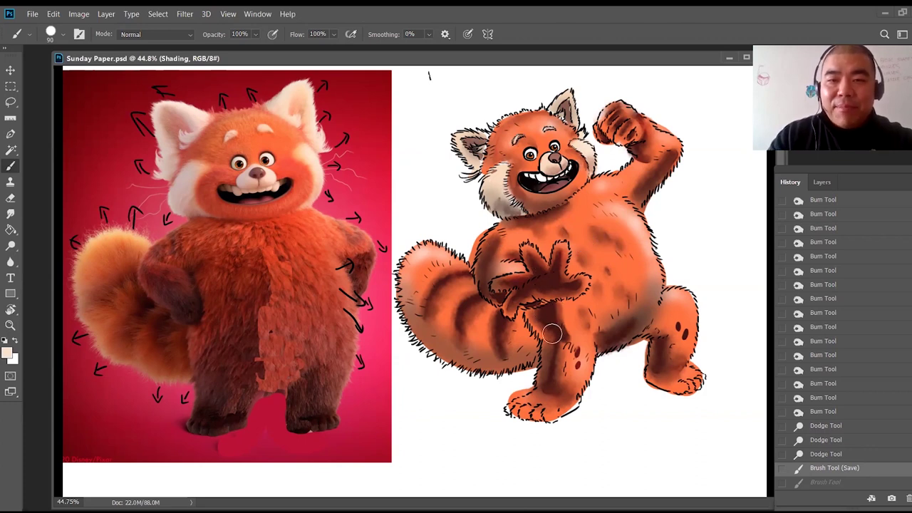
left_click_drag(540, 314, 561, 332)
key("ctrl+z")
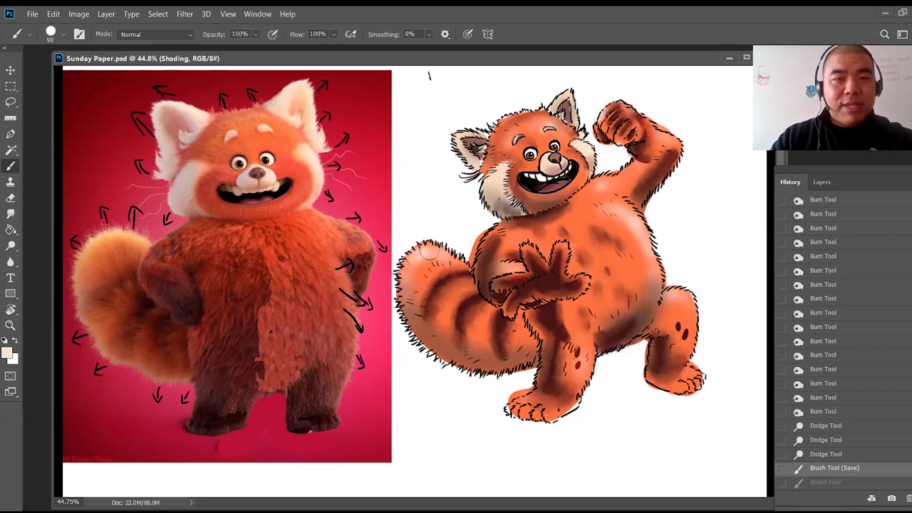
Step: Set the foreground colour to light orange f7c387 and the Brush size to 45
left_click(8, 351)
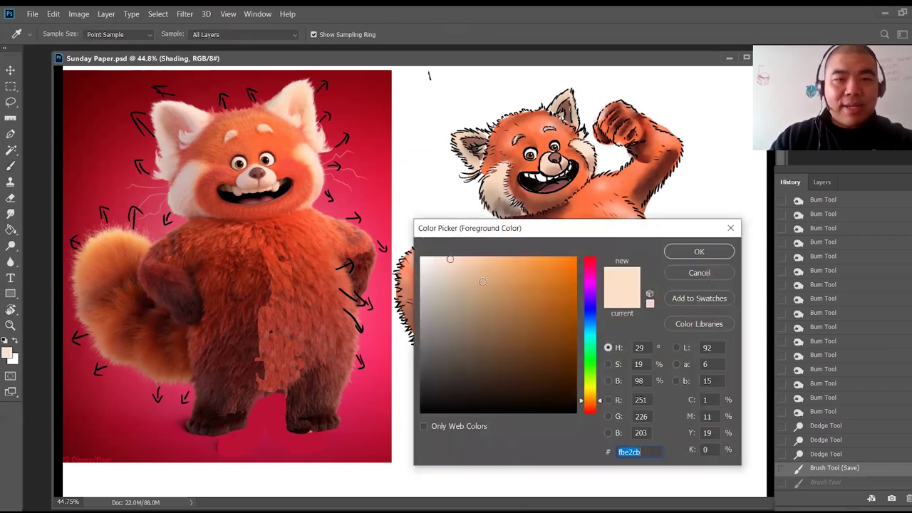
left_click_drag(485, 233, 493, 218)
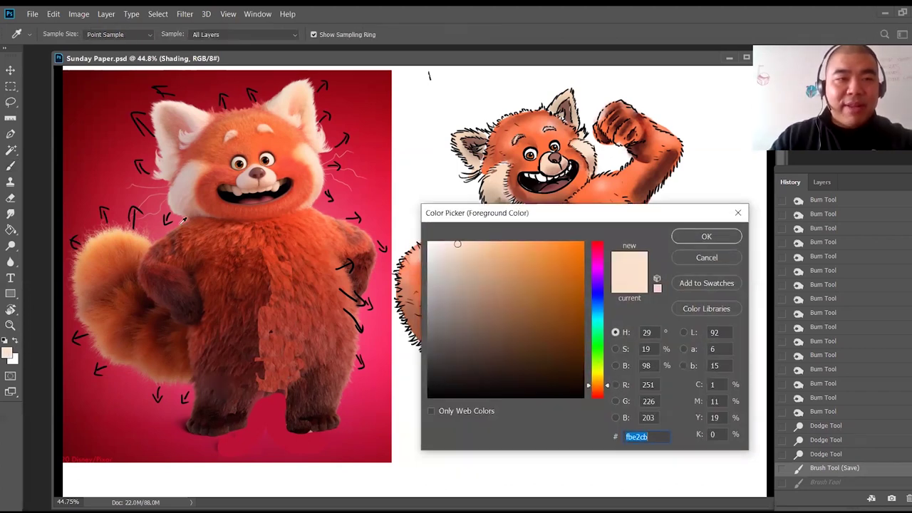
left_click(498, 247)
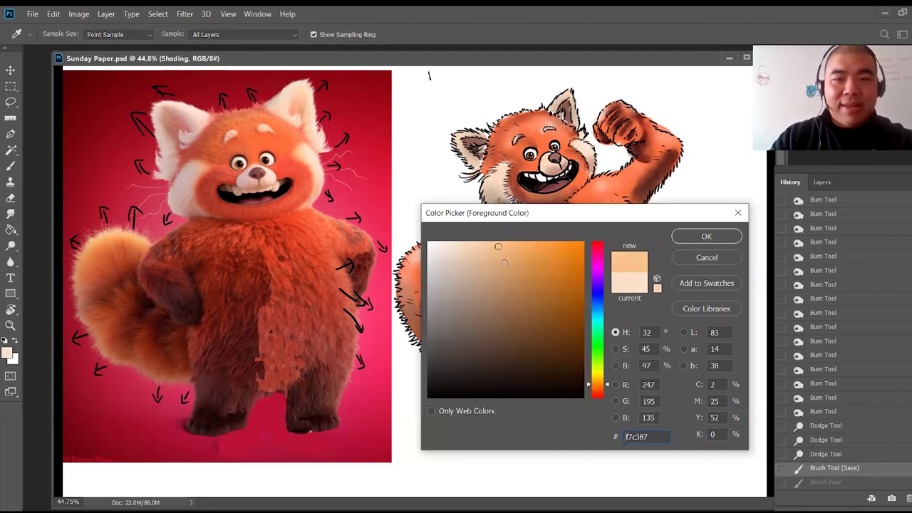
left_click(695, 237)
key("bracketleft")
key("bracketleft")
key("bracketleft")
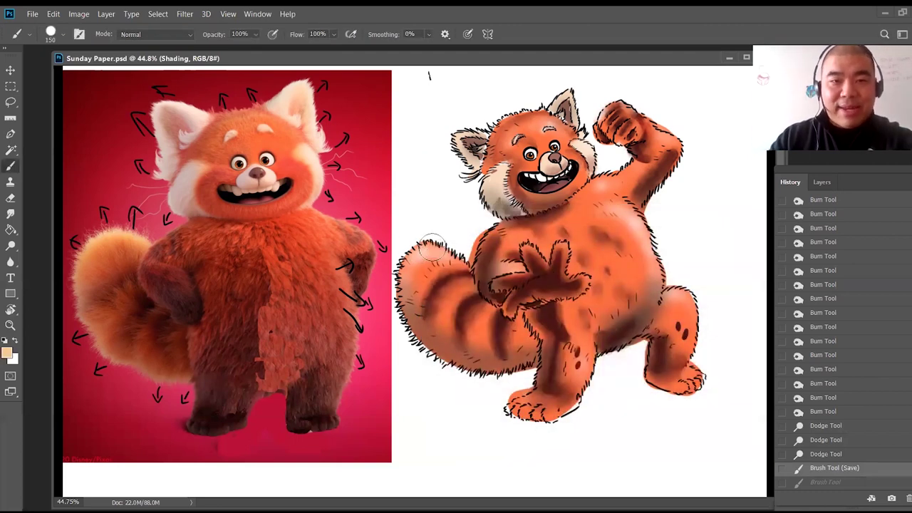
Step: Paint light orange rim strokes along the tail's outer edge, the base of the raised arm and the front arm's shoulder
left_click_drag(437, 247, 409, 252)
left_click_drag(410, 253, 402, 285)
left_click_drag(424, 251, 435, 250)
left_click_drag(437, 249, 456, 258)
mouse_move(442, 250)
left_mouse_down()
mouse_move(449, 253)
mouse_move(407, 282)
mouse_move(408, 295)
left_mouse_up()
mouse_move(408, 295)
left_mouse_down()
mouse_move(411, 322)
mouse_move(444, 355)
mouse_move(476, 368)
left_mouse_up()
left_click_drag(464, 365, 516, 372)
left_click_drag(506, 370, 533, 354)
left_click_drag(605, 176, 635, 163)
left_click_drag(498, 223, 480, 248)
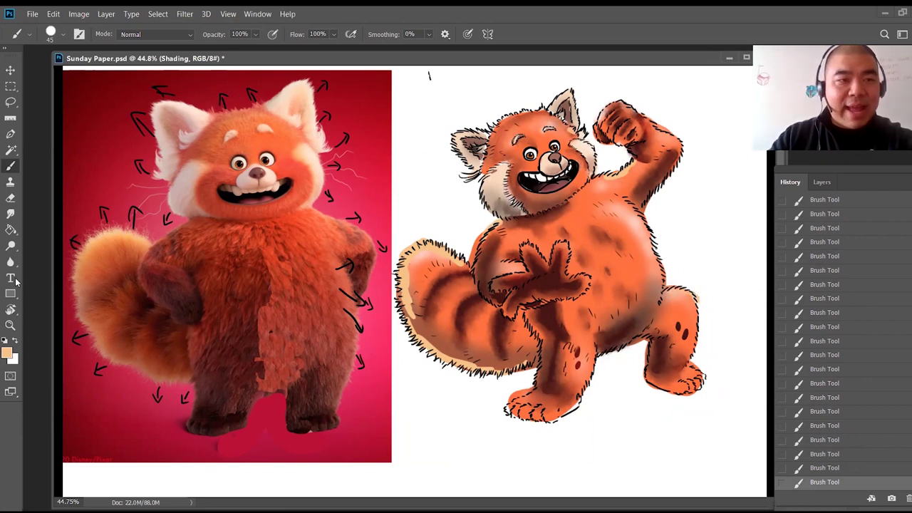
Step: Blend the light orange rim into the tail fur with the Smudge tool at 9% strength
left_click(11, 213)
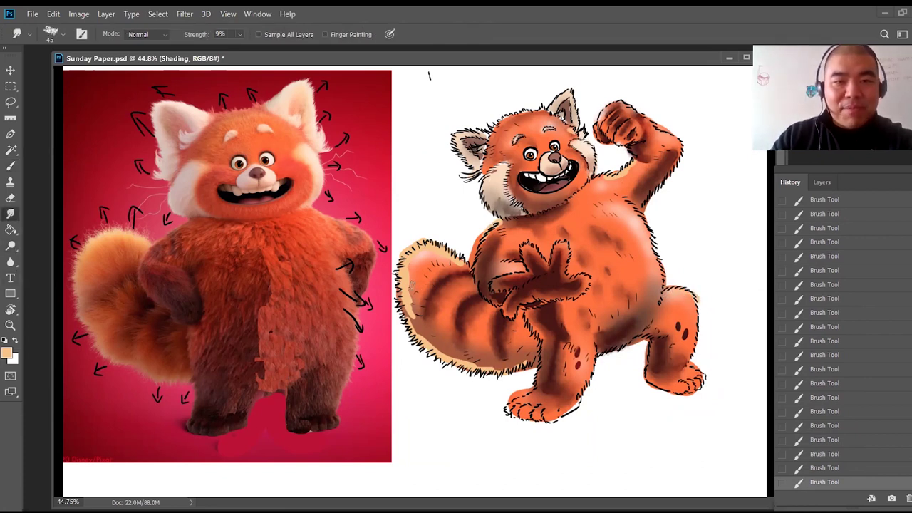
left_click_drag(412, 312, 408, 291)
mouse_move(409, 294)
left_mouse_down()
mouse_move(409, 275)
mouse_move(409, 317)
left_mouse_up()
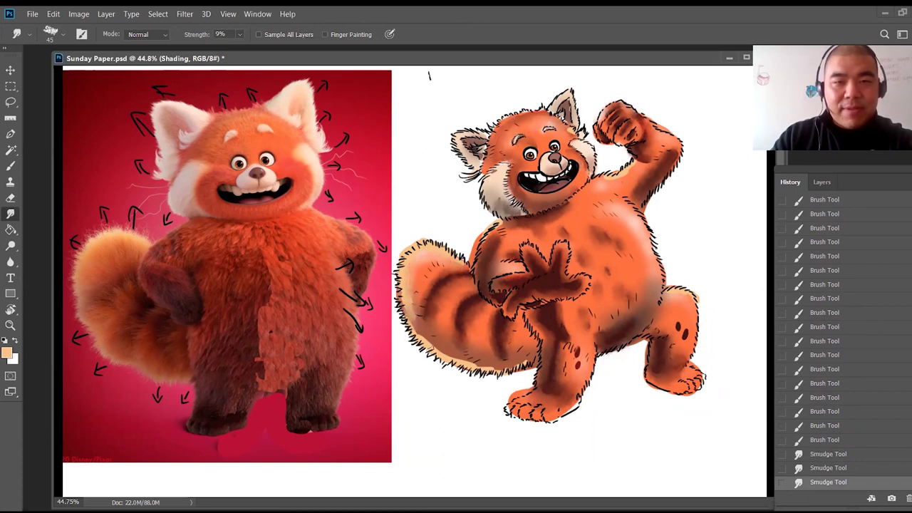
mouse_move(417, 332)
left_mouse_down()
mouse_move(486, 361)
mouse_move(459, 357)
left_mouse_up()
Step: Smudge the light orange rims on the raised arm and front shoulder, and soften the fur at the inner edge of the ear
left_click_drag(627, 173, 632, 168)
left_click_drag(629, 173, 634, 168)
left_click_drag(560, 132, 564, 134)
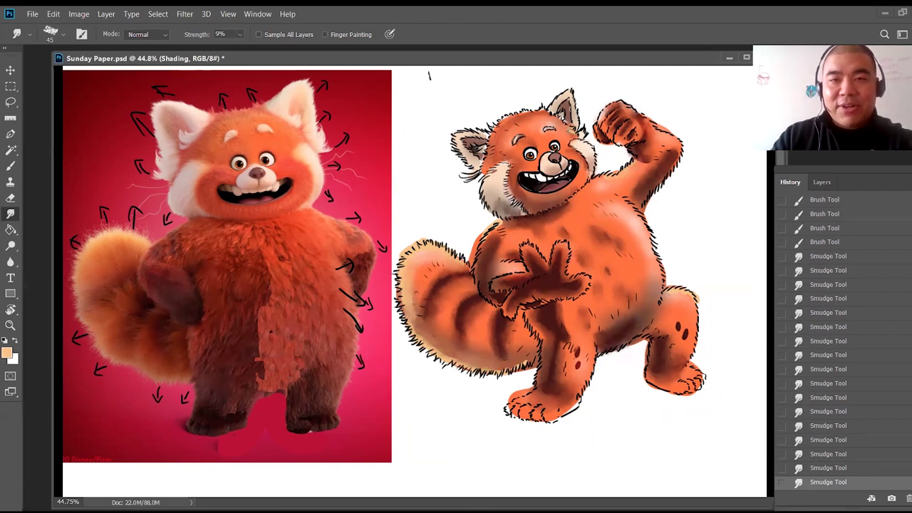
mouse_move(521, 244)
left_mouse_down()
mouse_move(504, 234)
mouse_move(495, 268)
left_mouse_up()
left_click_drag(489, 235, 495, 258)
left_click_drag(492, 237, 510, 269)
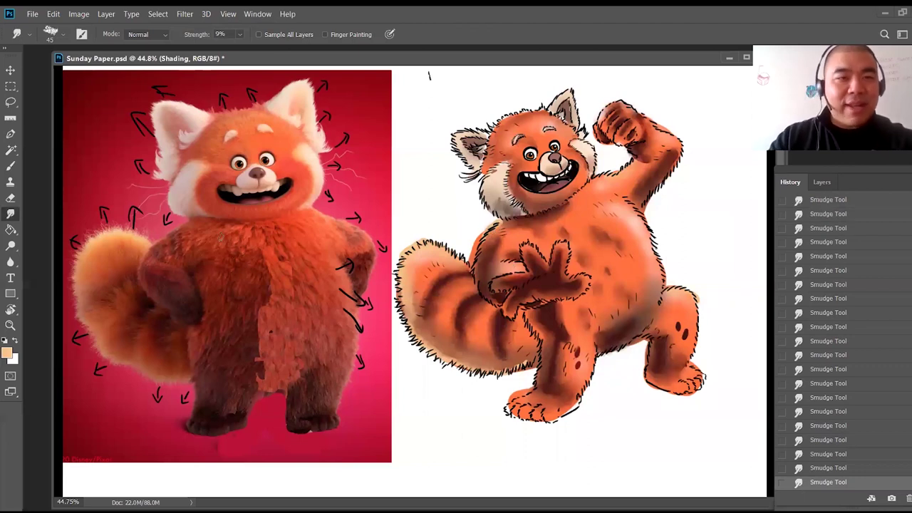
left_click(6, 353)
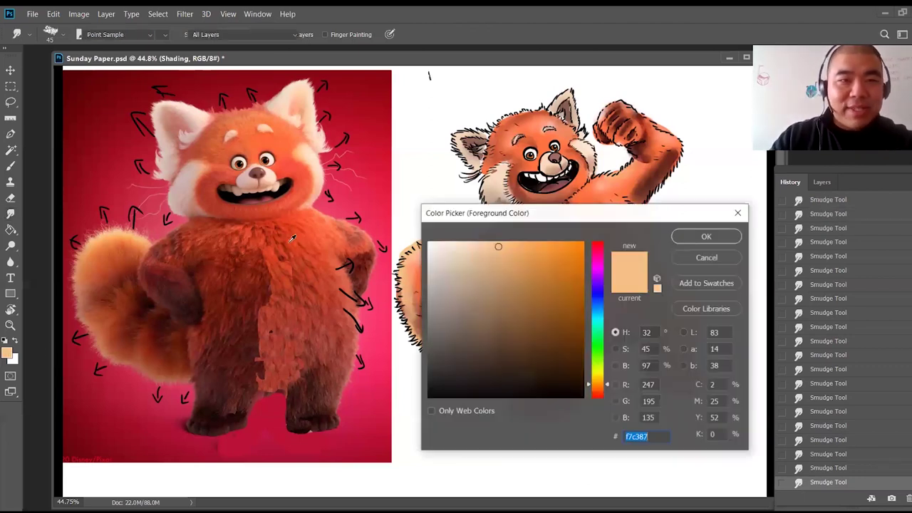
left_click(238, 188)
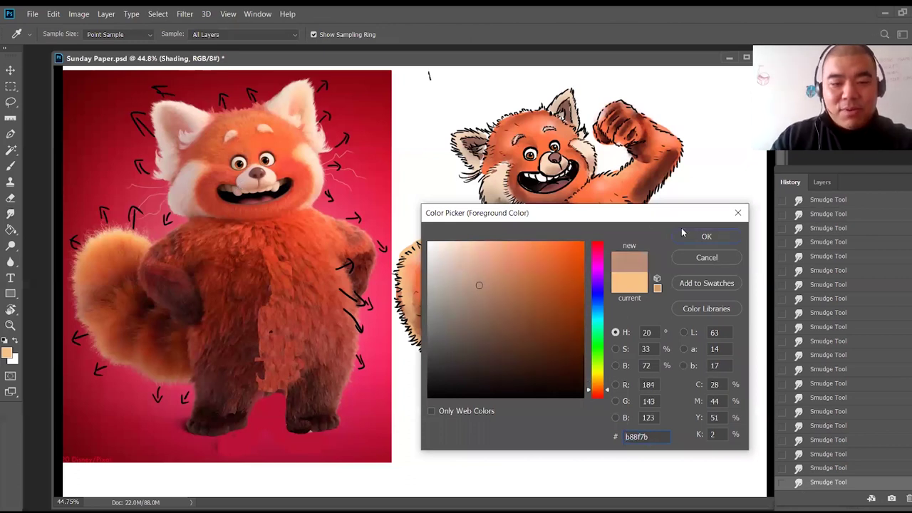
left_click(702, 236)
left_click_drag(526, 176, 543, 180)
key("ctrl+z")
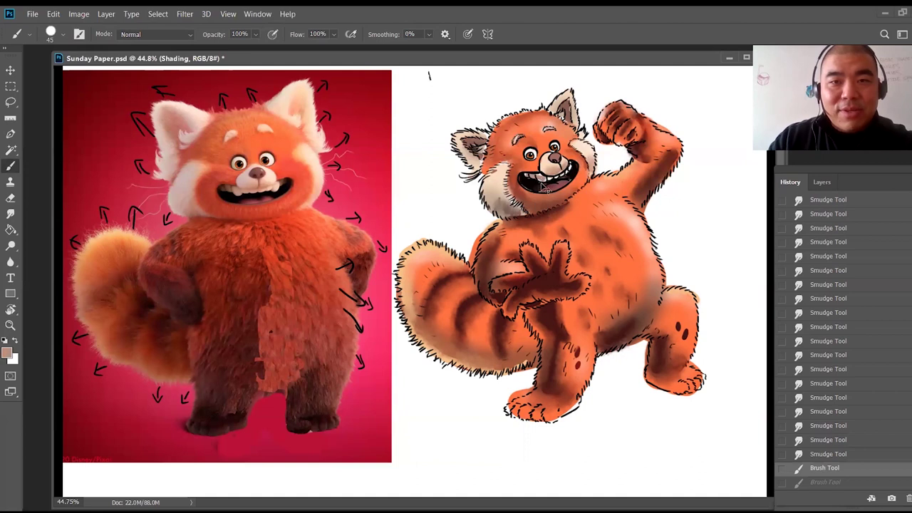
key("ctrl+z")
Step: Set the foreground colour to tan d4a38c and shade the panda's upper teeth with the size 45 Brush
left_click(8, 353)
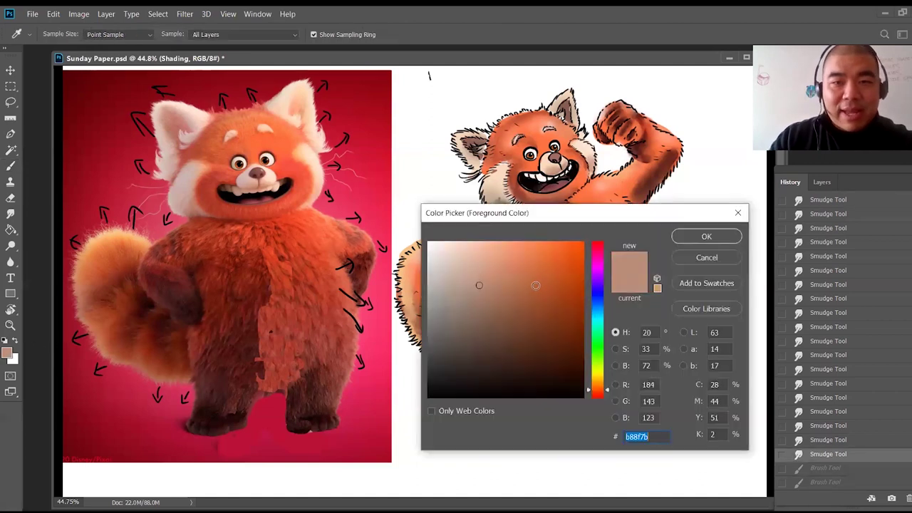
left_click(702, 237)
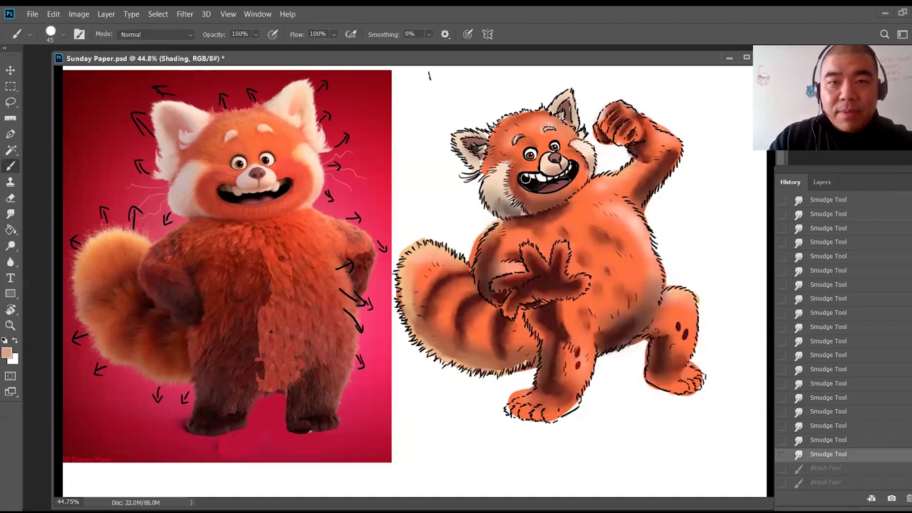
left_click_drag(529, 175, 545, 179)
left_click(552, 177)
left_click(558, 176)
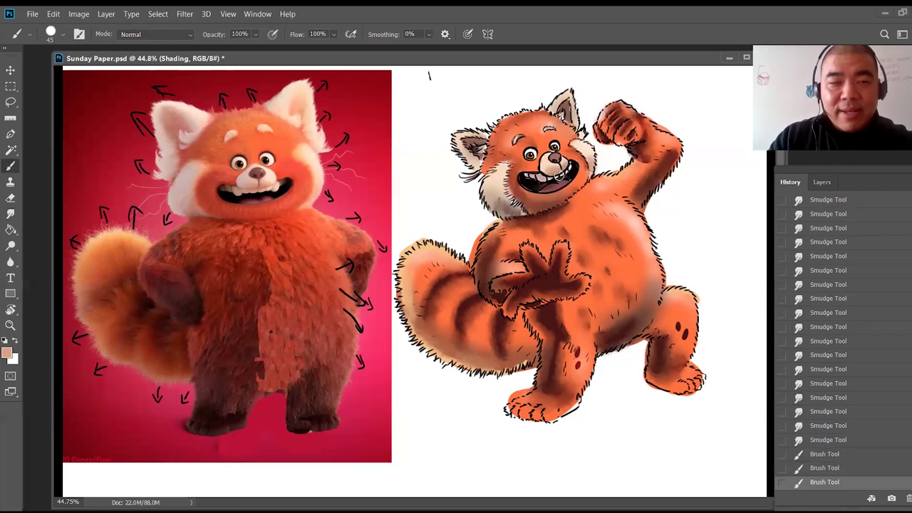
left_click(556, 177)
Step: Blend the tan shading on the teeth with the Smudge tool at 9% strength and save the drawing
left_click(10, 213)
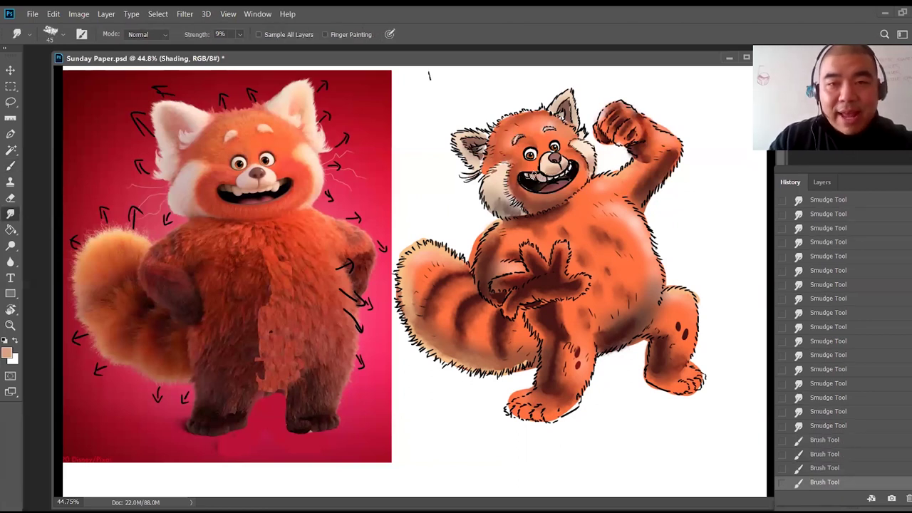
left_click(549, 180)
left_click_drag(564, 172, 562, 175)
left_click_drag(566, 172, 553, 179)
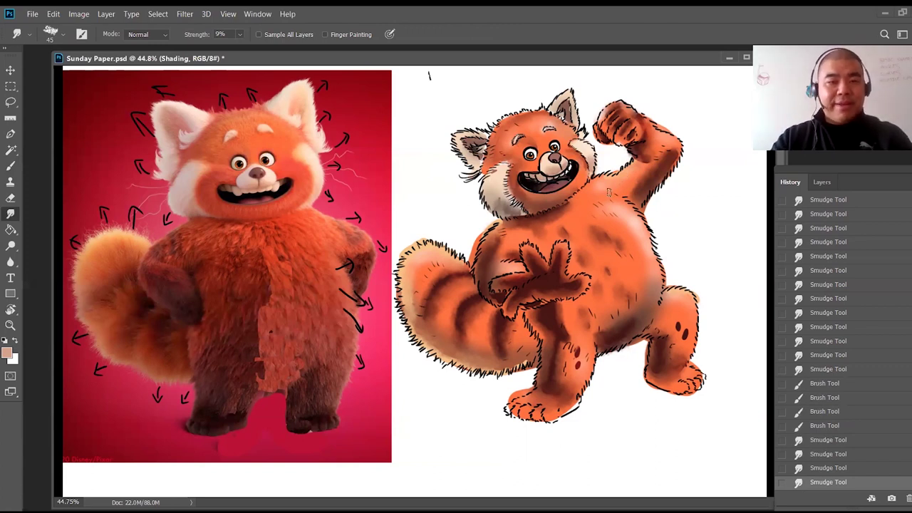
key("ctrl+s")
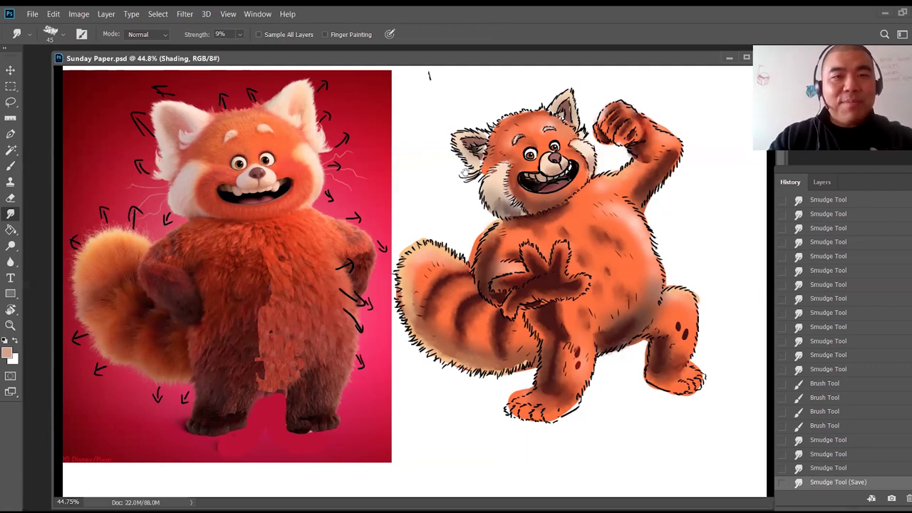
Step: Select the whole drawing area beside the reference photo with the Rectangular Marquee
left_click_drag(462, 197, 462, 208)
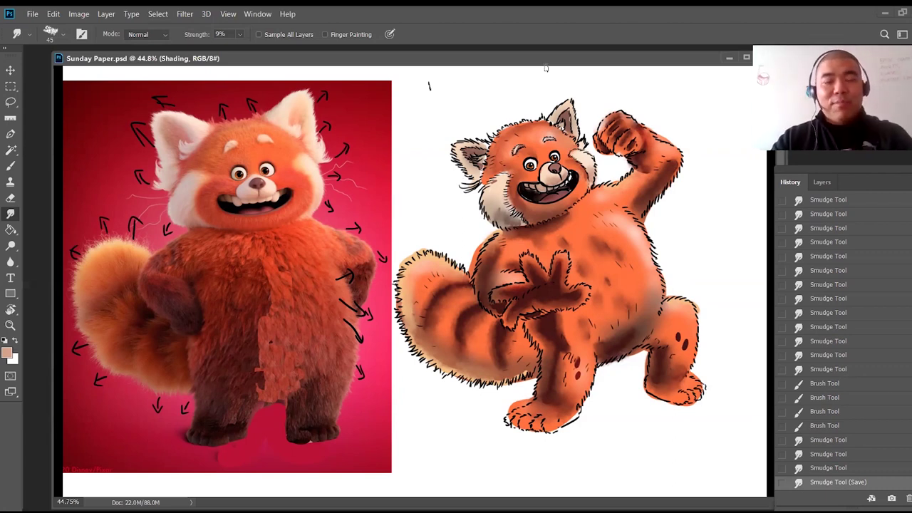
left_click(403, 209)
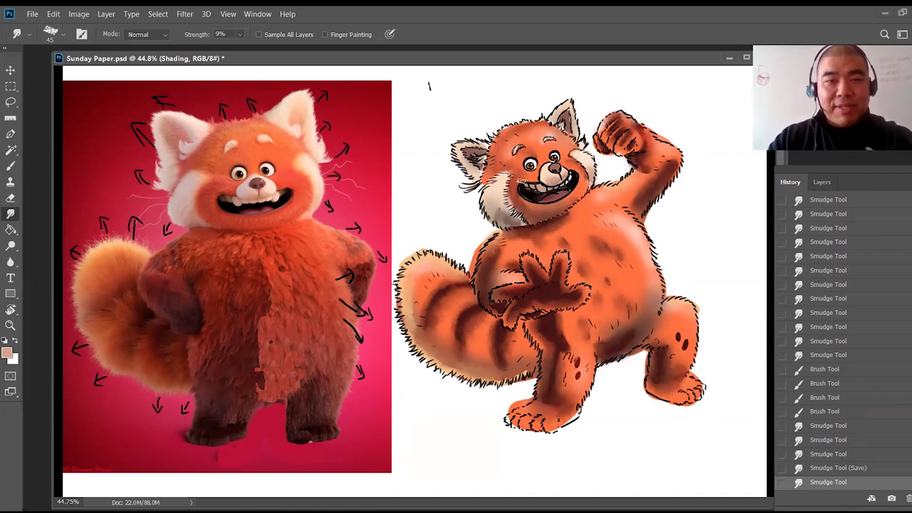
key("m")
mouse_move(391, 80)
left_mouse_down()
mouse_move(492, 246)
mouse_move(613, 376)
mouse_move(743, 447)
mouse_move(762, 472)
left_mouse_up()
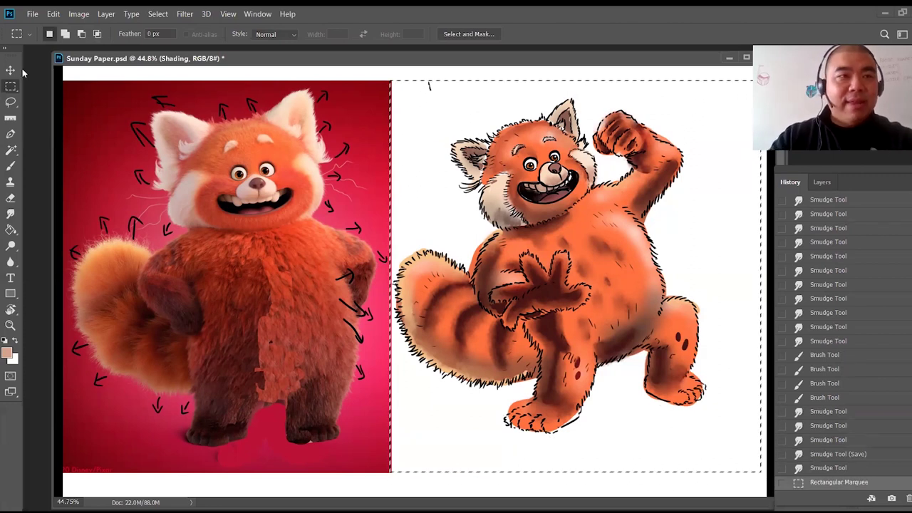
Step: Try to cut the panda out of the rectangular selection by tracing around it with the Lasso
left_click(82, 33)
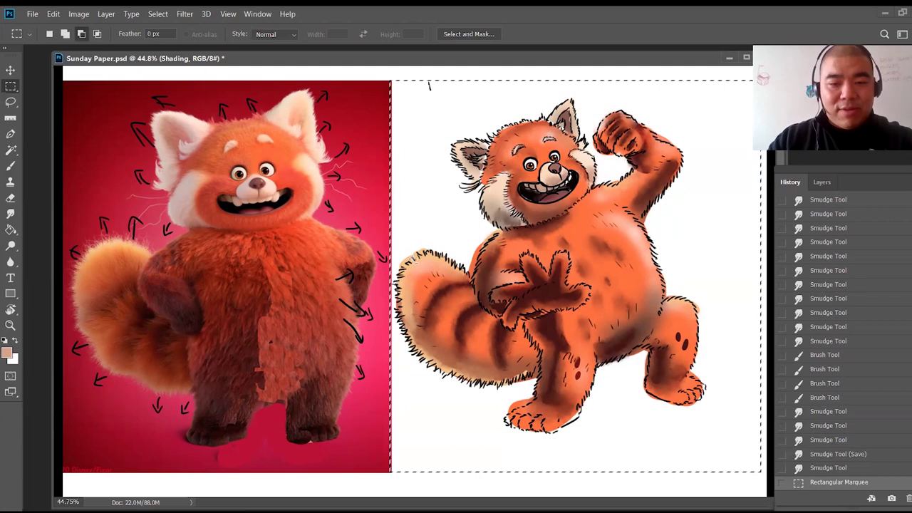
key("l")
mouse_move(422, 251)
left_mouse_down()
mouse_move(457, 255)
mouse_move(474, 280)
mouse_move(499, 241)
mouse_move(481, 217)
mouse_move(483, 188)
mouse_move(449, 150)
mouse_move(476, 214)
mouse_move(454, 153)
mouse_move(574, 102)
mouse_move(604, 177)
mouse_move(620, 187)
mouse_move(635, 168)
mouse_move(600, 147)
mouse_move(623, 114)
mouse_move(636, 119)
mouse_move(687, 163)
mouse_move(652, 232)
mouse_move(670, 303)
mouse_move(700, 314)
mouse_move(707, 404)
mouse_move(686, 414)
mouse_move(663, 409)
mouse_move(650, 387)
mouse_move(652, 353)
mouse_move(603, 375)
mouse_move(579, 425)
mouse_move(529, 433)
mouse_move(510, 429)
mouse_move(531, 385)
mouse_move(485, 389)
mouse_move(438, 371)
mouse_move(412, 347)
left_mouse_up()
left_click_drag(421, 234, 422, 232)
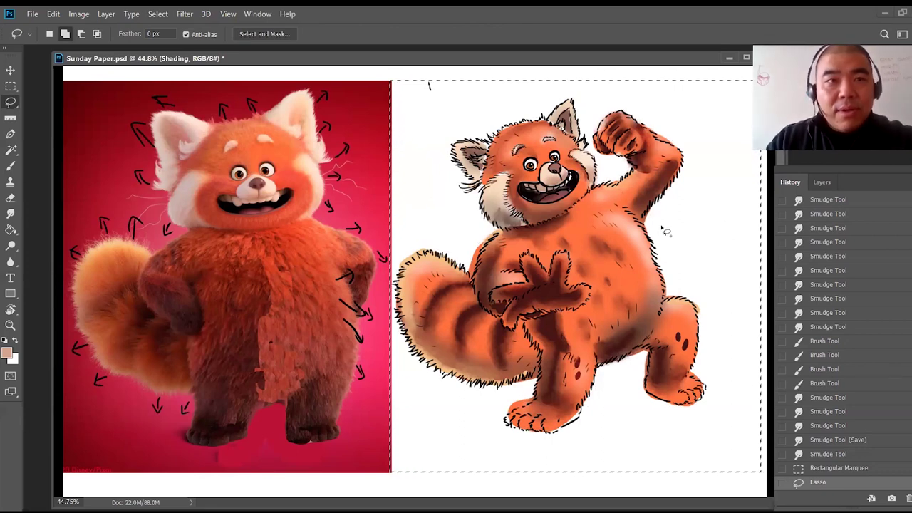
Step: Subtract the red panda from the rectangular selection by tracing its outer contour with the Lasso, leaving only the background selected
key("alt")
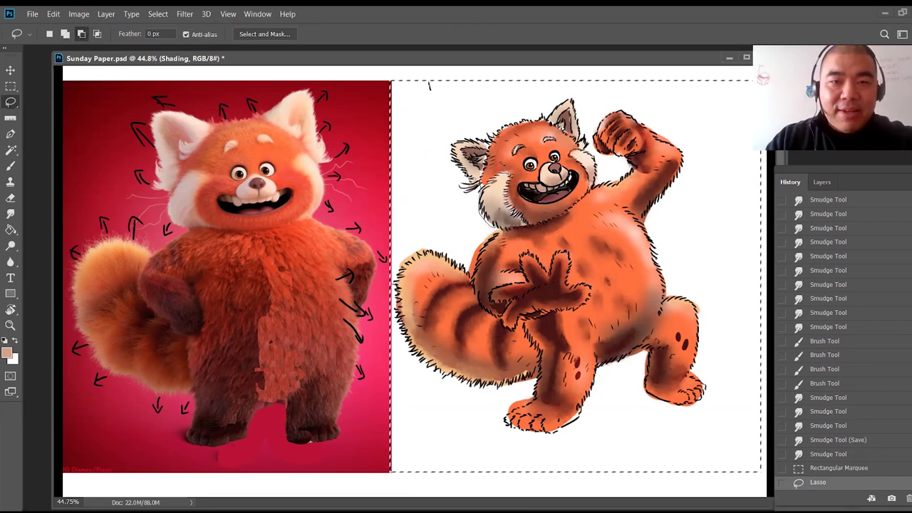
mouse_move(456, 149)
left_mouse_down()
mouse_move(548, 124)
mouse_move(585, 145)
mouse_move(600, 167)
mouse_move(620, 159)
mouse_move(603, 149)
mouse_move(610, 118)
mouse_move(659, 133)
mouse_move(686, 156)
left_mouse_up()
mouse_move(672, 193)
left_mouse_down()
mouse_move(647, 230)
mouse_move(701, 332)
mouse_move(697, 378)
mouse_move(709, 397)
mouse_move(700, 407)
mouse_move(661, 406)
mouse_move(646, 397)
mouse_move(652, 364)
mouse_move(608, 371)
mouse_move(579, 423)
mouse_move(529, 434)
mouse_move(541, 383)
left_mouse_up()
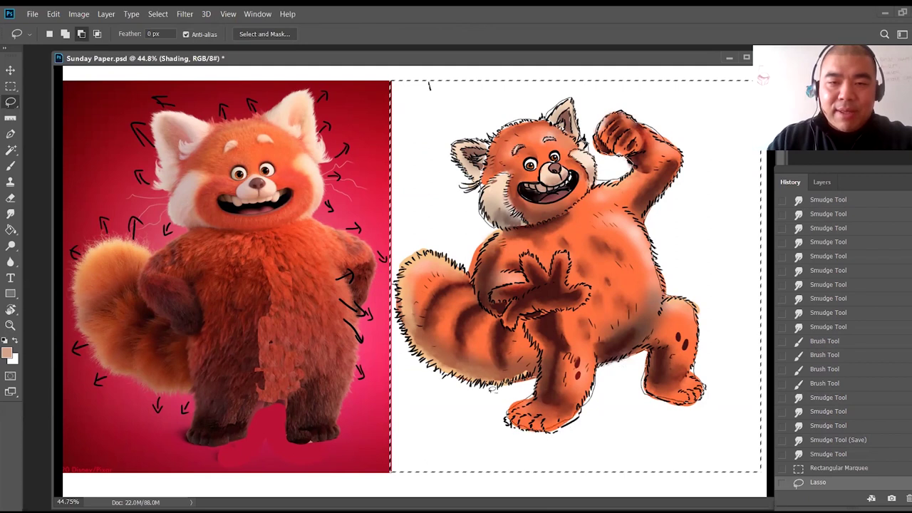
left_click_drag(449, 373, 408, 343)
mouse_move(402, 305)
left_mouse_down()
mouse_move(418, 257)
mouse_move(482, 261)
mouse_move(501, 238)
mouse_move(492, 228)
left_mouse_up()
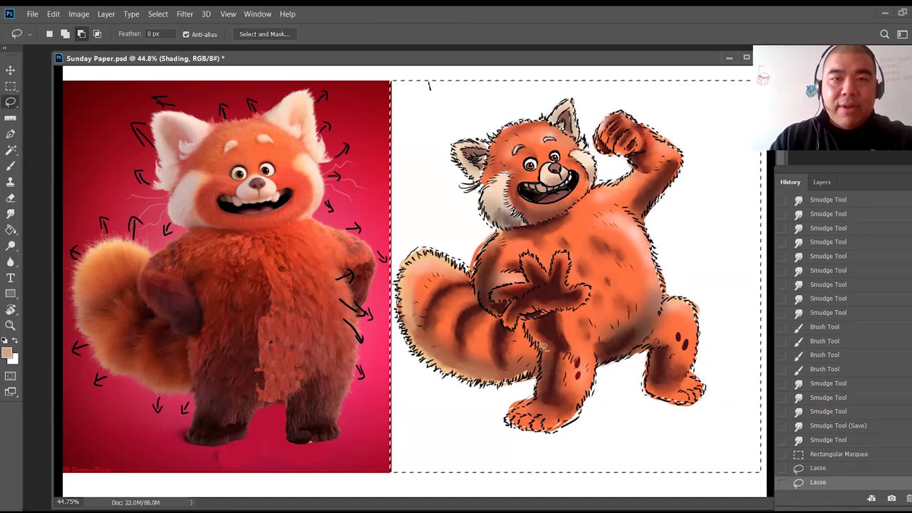
Step: Set the foreground color to the dark red of the reference photo's upper backdrop
left_click(6, 352)
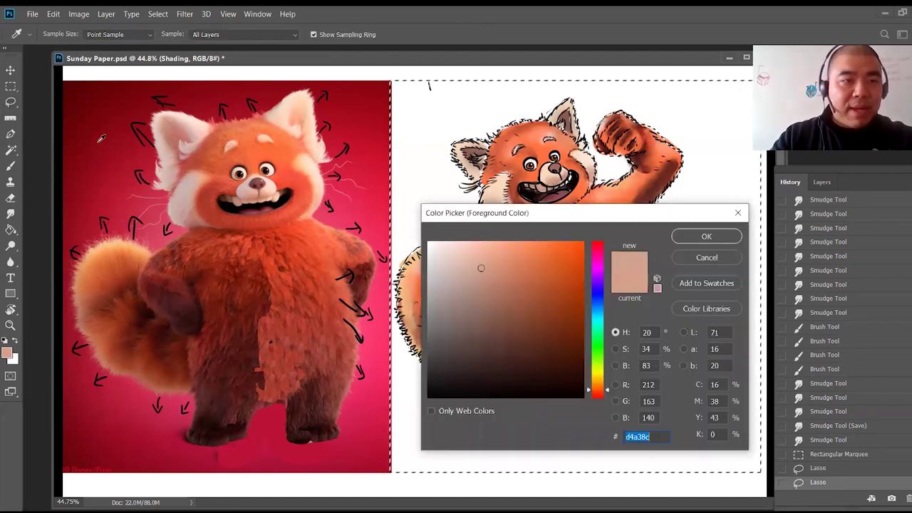
left_click(85, 113)
left_click(706, 236)
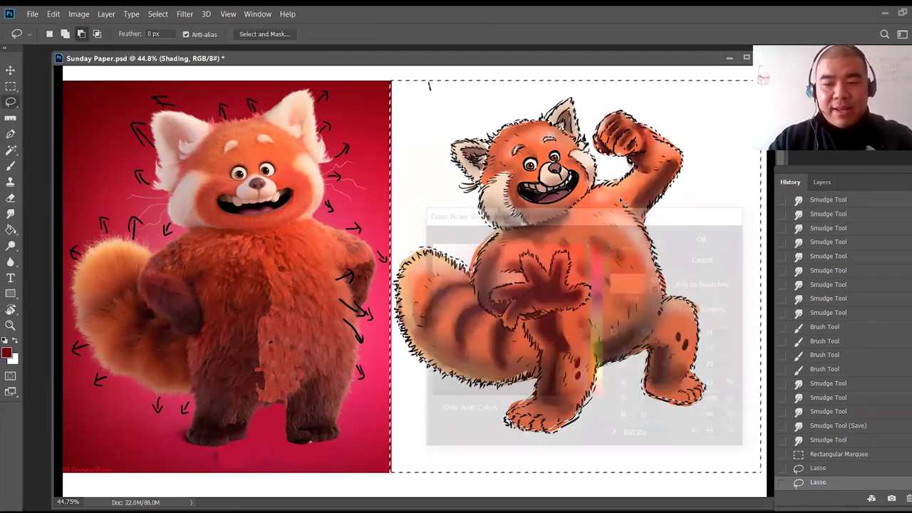
Step: Try a dark red Brush stroke at 300 px in the background beside the panda's head, and undo it
key("b")
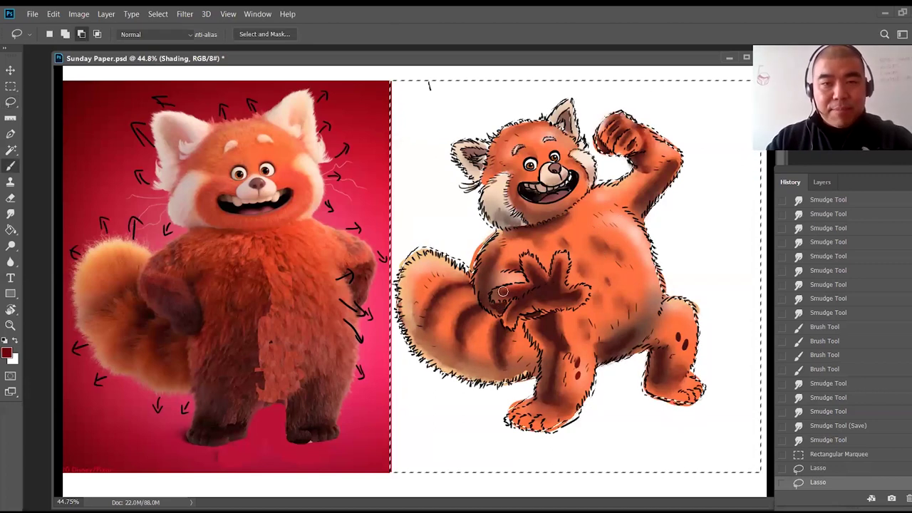
key("]")
key("]")
key("]")
key("]")
key("]")
key("]")
key("]")
key("]")
key("]")
key("]")
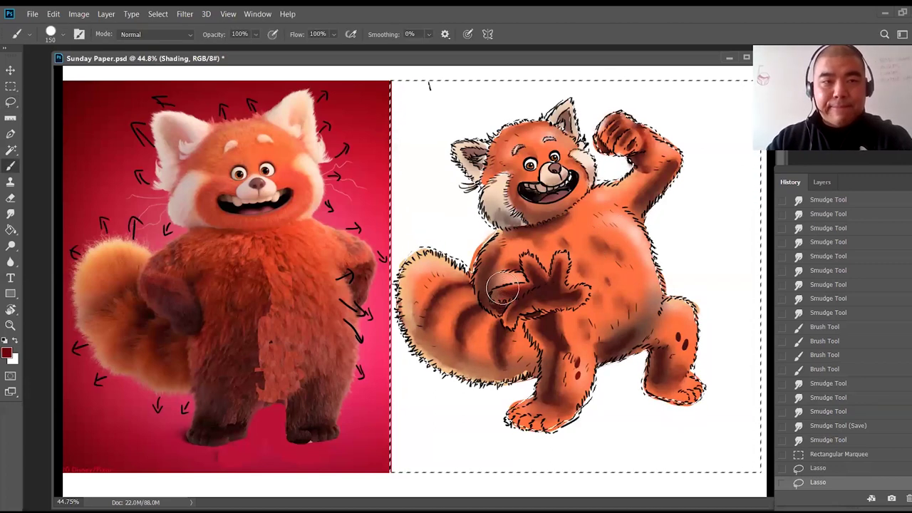
left_click_drag(419, 123, 422, 145)
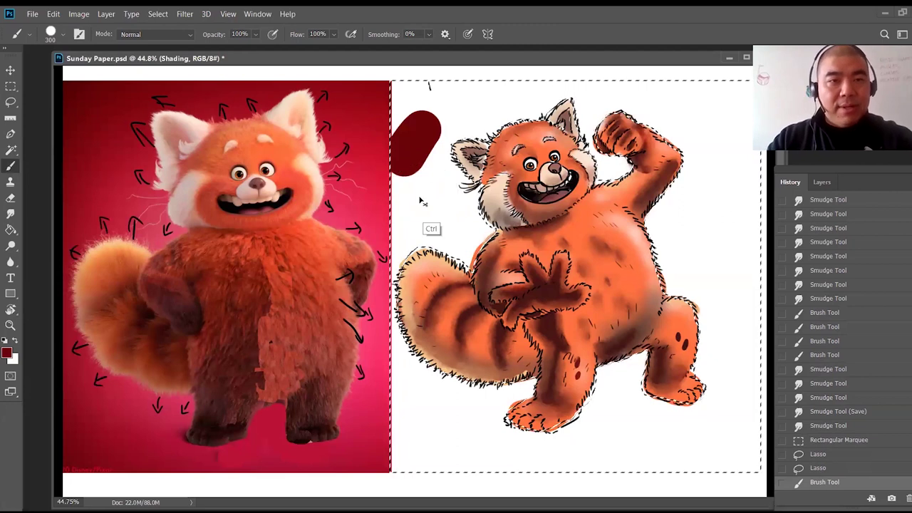
key("ctrl+z")
Step: Paint the outer part of the selected background dark red with a 700 px Brush, leaving the area right around the panda's body
key("bracketright")
key("bracketright")
key("bracketright")
key("bracketright")
key("bracketright")
key("bracketright")
key("bracketright")
key("bracketright")
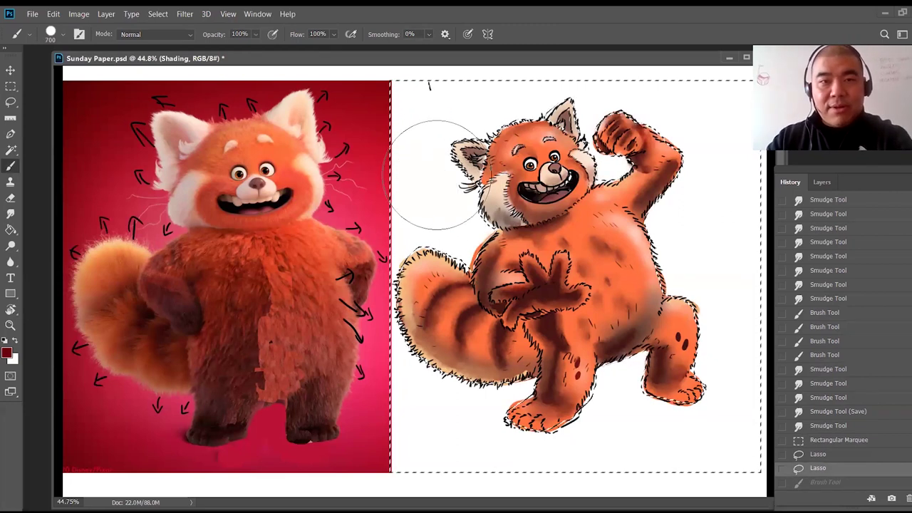
key("ctrl+h")
key("ctrl+minus")
key("bracketleft")
key("bracketleft")
mouse_move(417, 159)
left_mouse_down()
mouse_move(491, 123)
mouse_move(598, 141)
mouse_move(672, 233)
mouse_move(662, 362)
mouse_move(552, 406)
mouse_move(464, 380)
mouse_move(399, 278)
mouse_move(556, 210)
left_mouse_up()
mouse_move(420, 199)
left_mouse_down()
mouse_move(389, 363)
mouse_move(491, 438)
left_mouse_up()
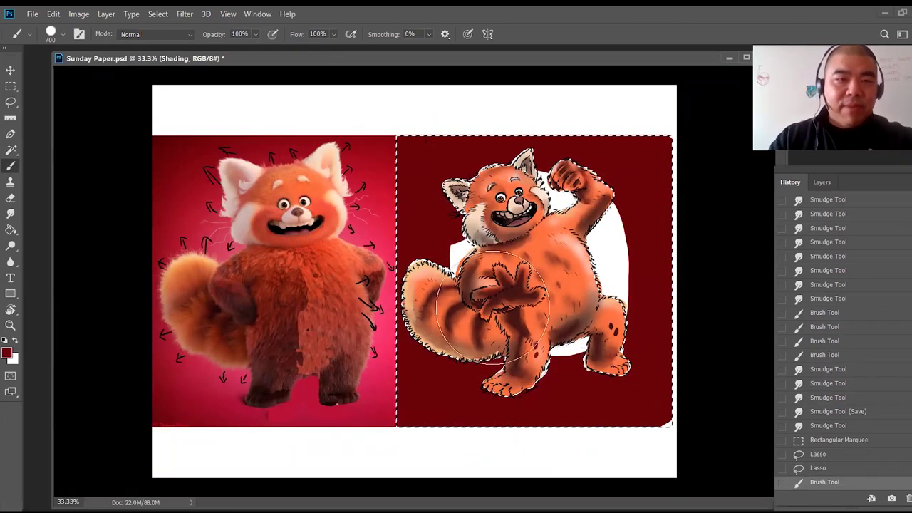
Step: Sample the lighter pinkish red from the reference backdrop and paint a large circle of it behind the panda
left_click(10, 326)
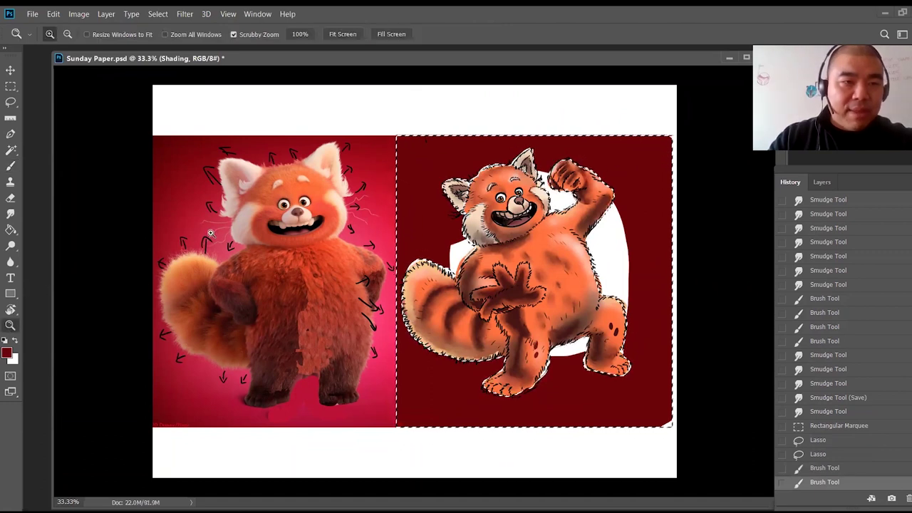
left_click(6, 352)
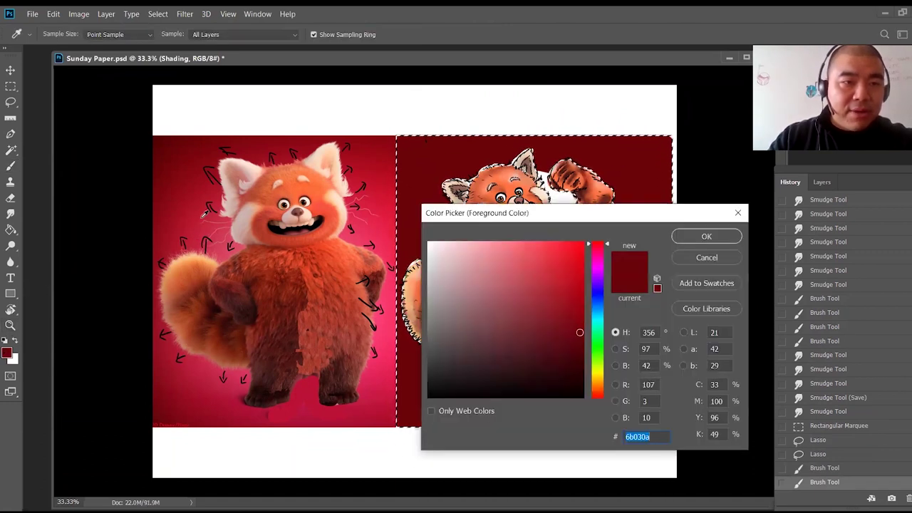
left_click(559, 281)
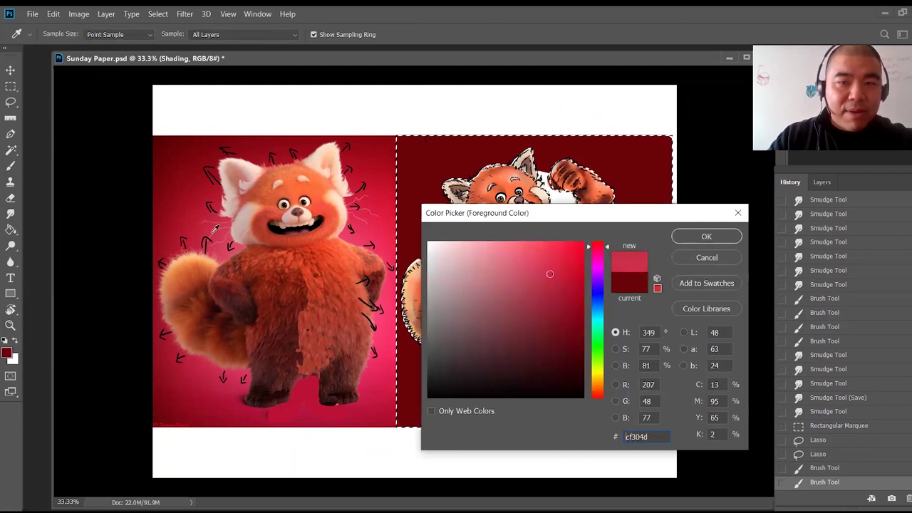
left_click(706, 237)
key("b")
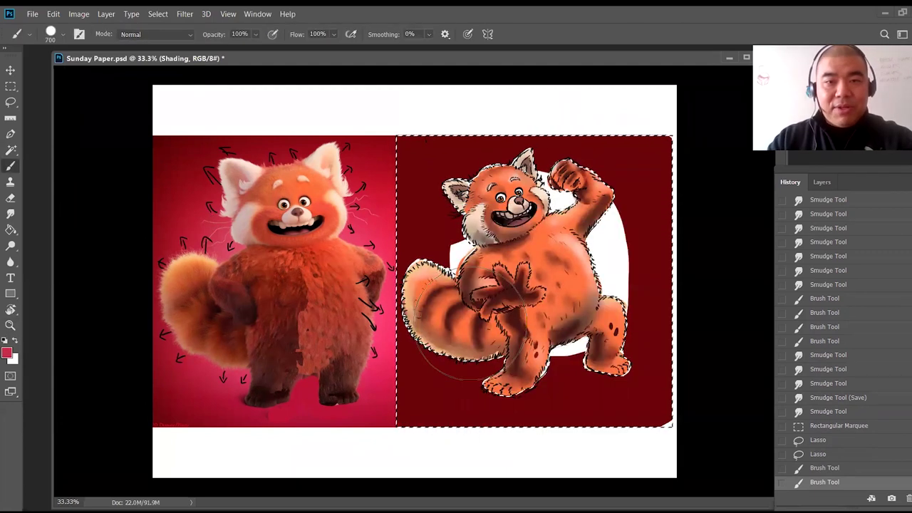
mouse_move(484, 275)
left_mouse_down()
mouse_move(497, 221)
mouse_move(551, 214)
mouse_move(596, 247)
mouse_move(596, 317)
mouse_move(536, 353)
mouse_move(471, 345)
mouse_move(449, 285)
mouse_move(456, 203)
mouse_move(552, 203)
mouse_move(590, 219)
mouse_move(610, 262)
mouse_move(608, 310)
mouse_move(584, 347)
mouse_move(538, 367)
left_mouse_up()
Step: Try to blend the circle's edge near the panda's ear with the Smudge tool at 250 px and 9% strength, and undo it
left_click(10, 214)
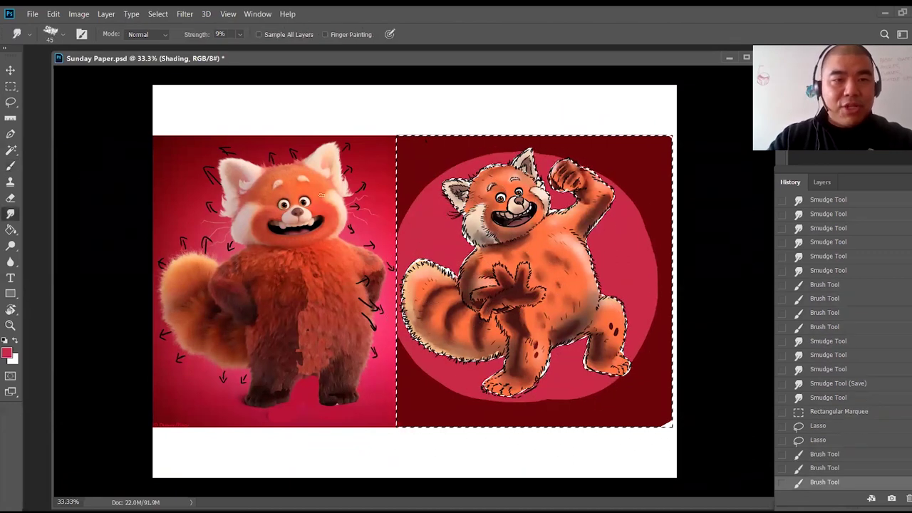
key("bracketright")
key("bracketright")
key("bracketright")
key("bracketright")
key("bracketright")
key("bracketright")
key("bracketright")
key("bracketright")
key("bracketright")
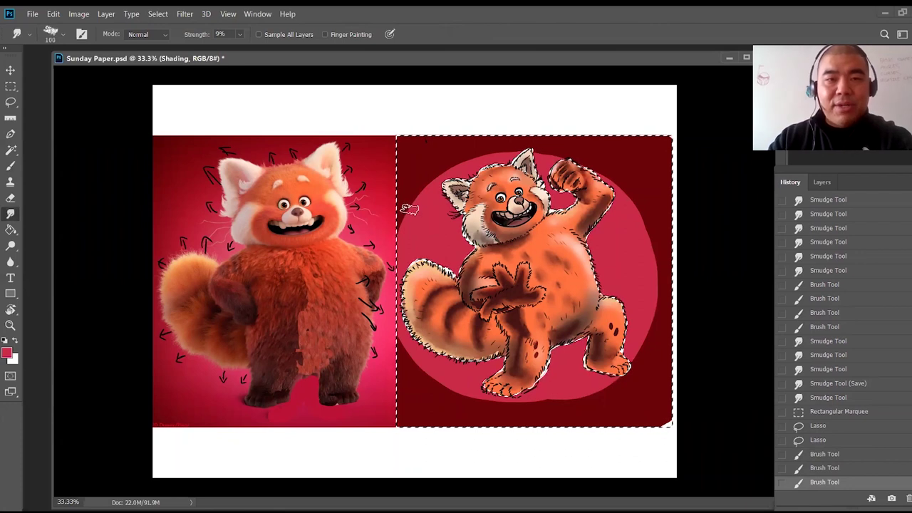
left_click_drag(403, 227, 453, 162)
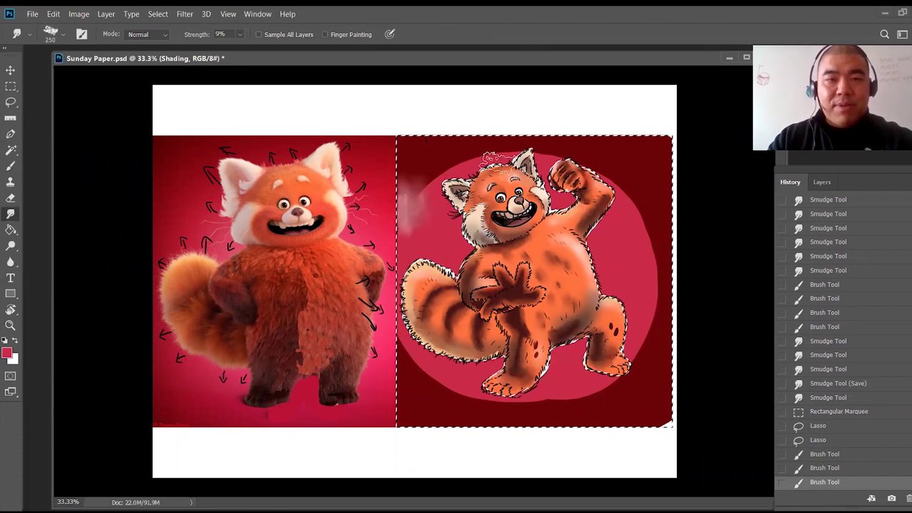
left_click_drag(417, 169, 438, 147)
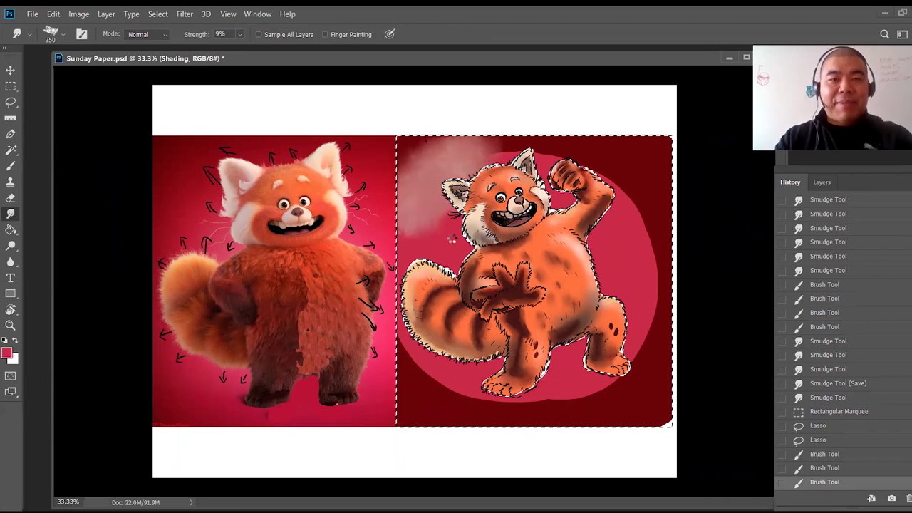
key("ctrl+z")
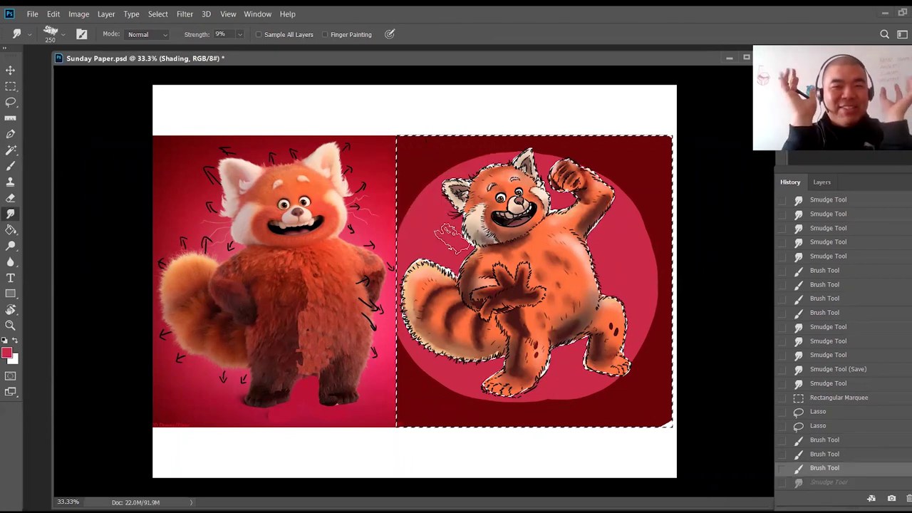
Step: Blend the pinkish circle's edge into the dark red background with the Smudge tool at 40 px and 9% strength
key("bracketleft")
key("bracketleft")
key("bracketleft")
key("bracketleft")
key("bracketleft")
key("bracketleft")
key("bracketleft")
key("bracketleft")
key("bracketleft")
key("bracketleft")
key("bracketleft")
key("bracketleft")
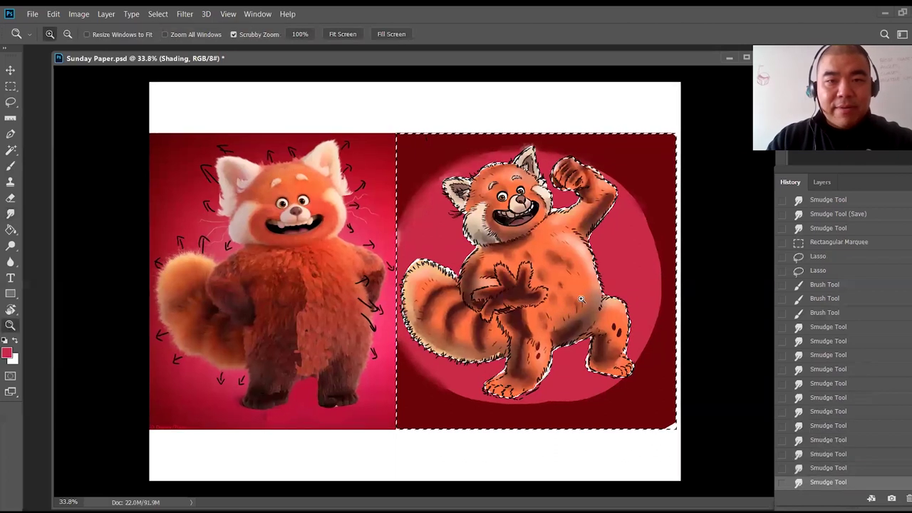
Step: Set the foreground color to a mid red, 99111e, starting from a sample of the painted background
left_click_drag(549, 288, 564, 289)
scroll(563, 289, "up", 2)
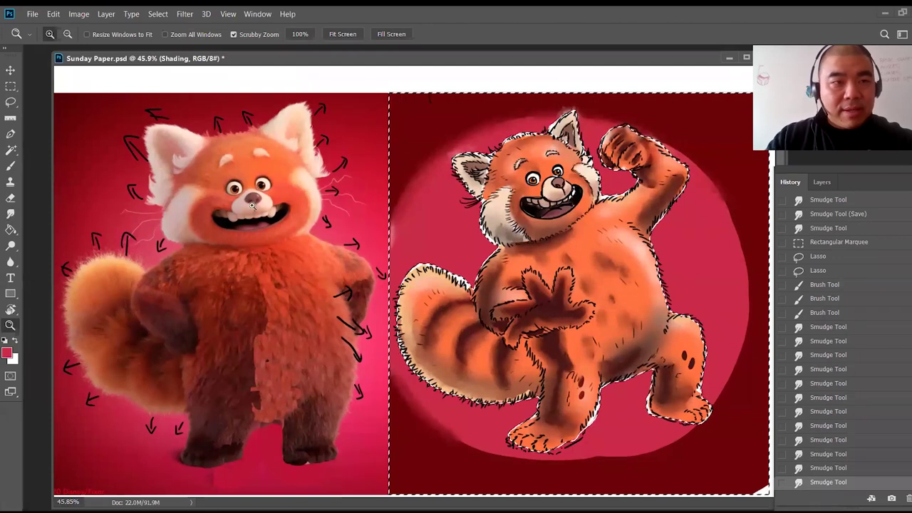
left_click(10, 213)
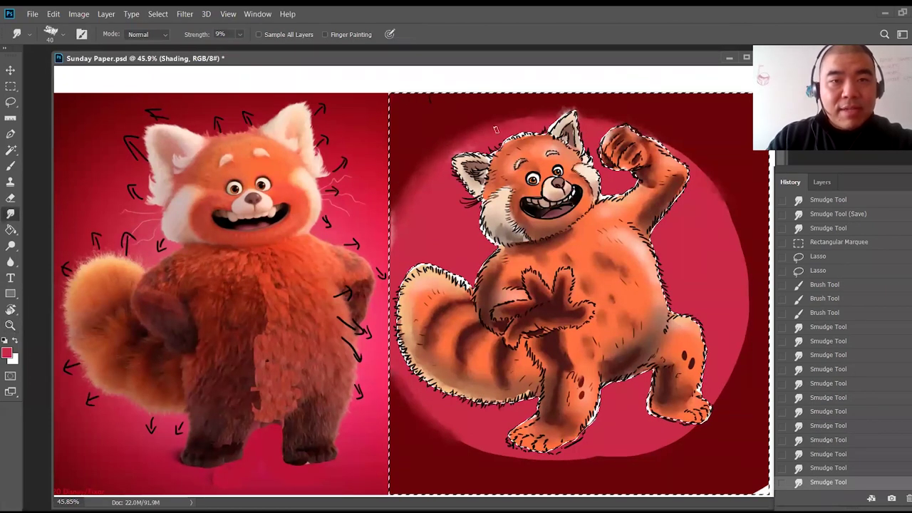
left_click(7, 353)
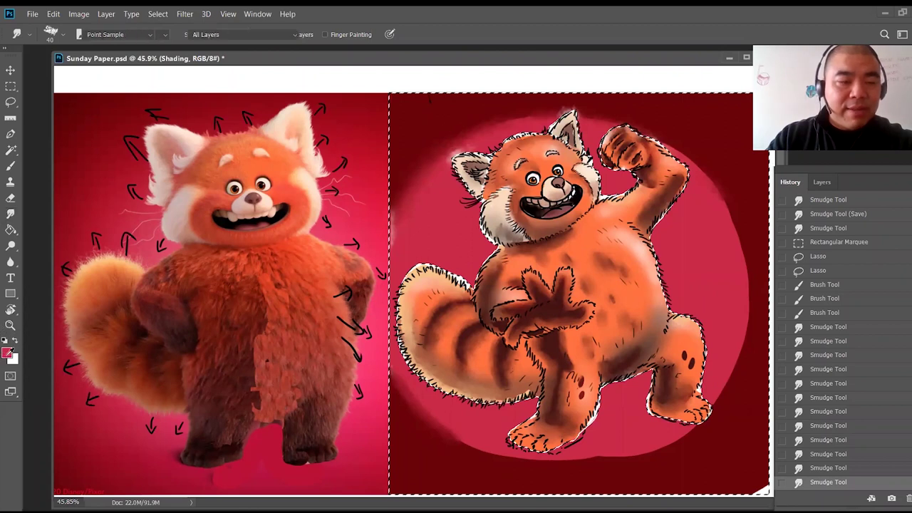
left_click(412, 175)
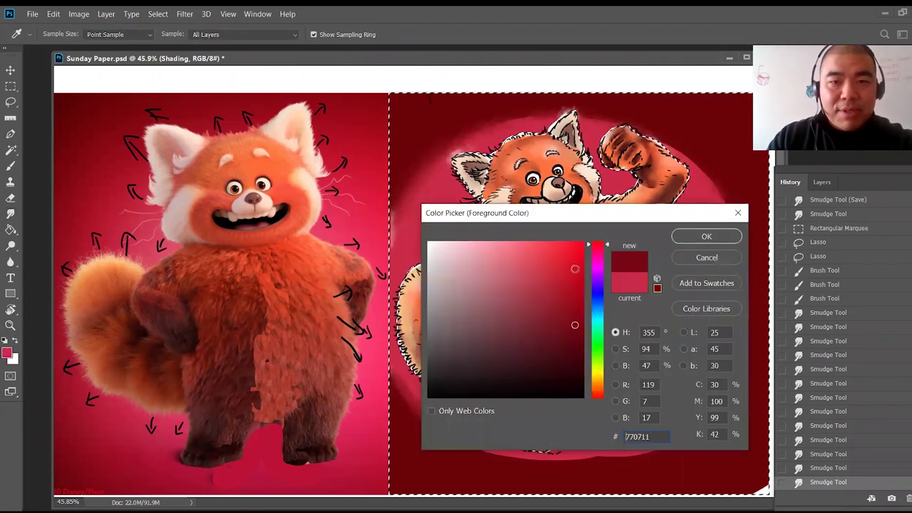
left_click_drag(573, 326, 568, 303)
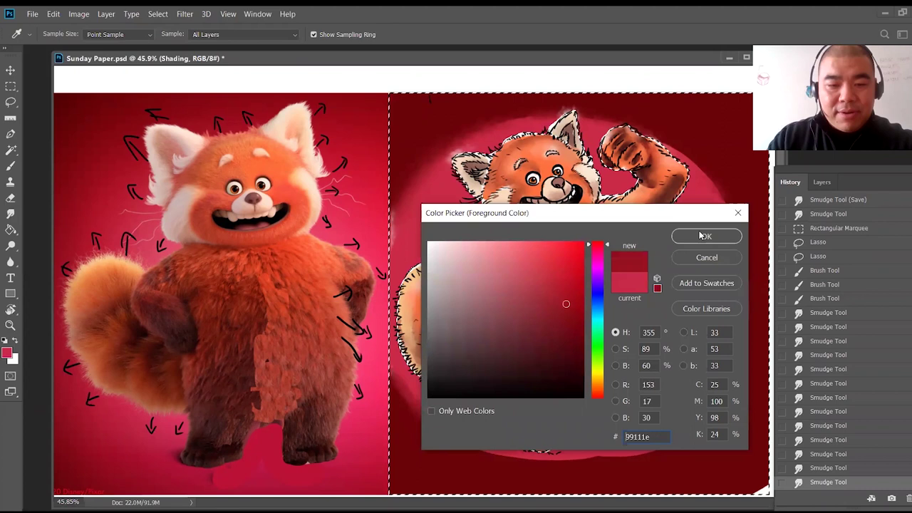
left_click(706, 236)
Step: Paint a mid-red ring with a 150 px Brush along the border between the pinkish circle and the dark red background
key("b")
key("bracketleft")
key("bracketleft")
key("bracketleft")
key("bracketleft")
key("bracketleft")
key("bracketleft")
key("bracketleft")
key("bracketleft")
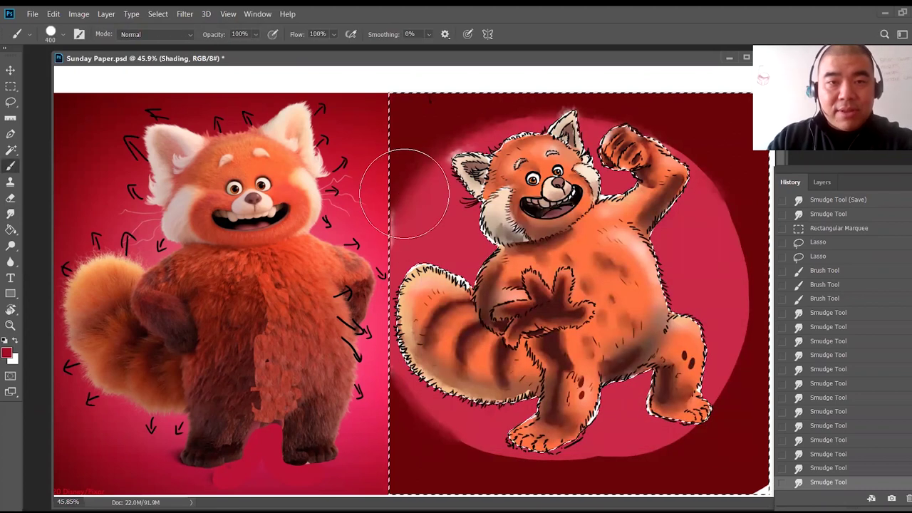
mouse_move(407, 202)
left_mouse_down()
mouse_move(463, 140)
mouse_move(452, 146)
mouse_move(541, 117)
mouse_move(626, 122)
mouse_move(676, 149)
mouse_move(714, 189)
mouse_move(745, 307)
left_mouse_up()
mouse_move(704, 405)
left_mouse_down()
mouse_move(677, 440)
mouse_move(600, 462)
mouse_move(519, 459)
mouse_move(439, 435)
mouse_move(401, 398)
mouse_move(387, 300)
mouse_move(396, 328)
left_mouse_up()
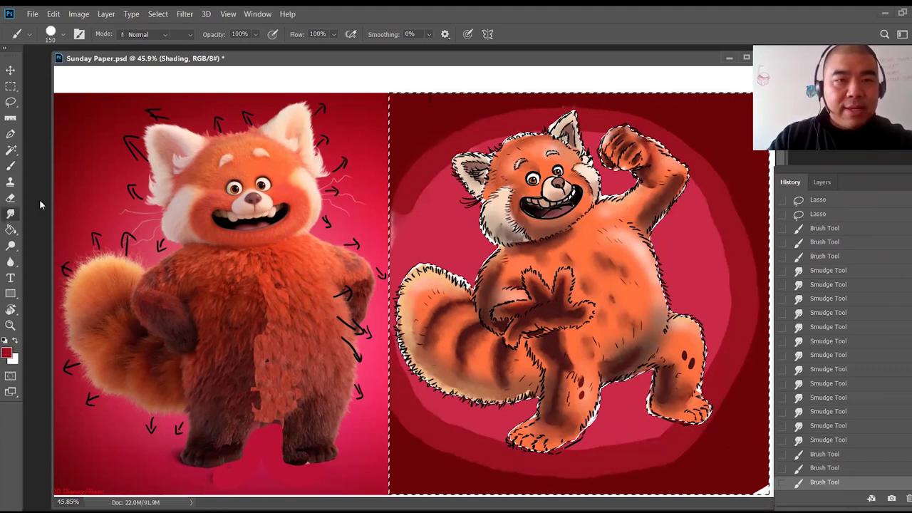
Step: Blend the mid-red ring into the surrounding colors with the Smudge tool at 60 px and 9% strength, and deselect the background
left_click(11, 213)
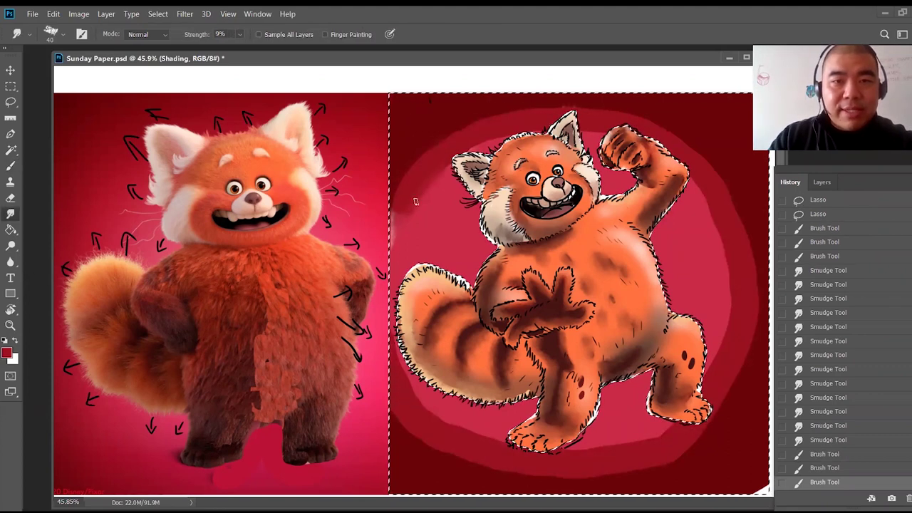
left_click_drag(507, 136, 472, 150)
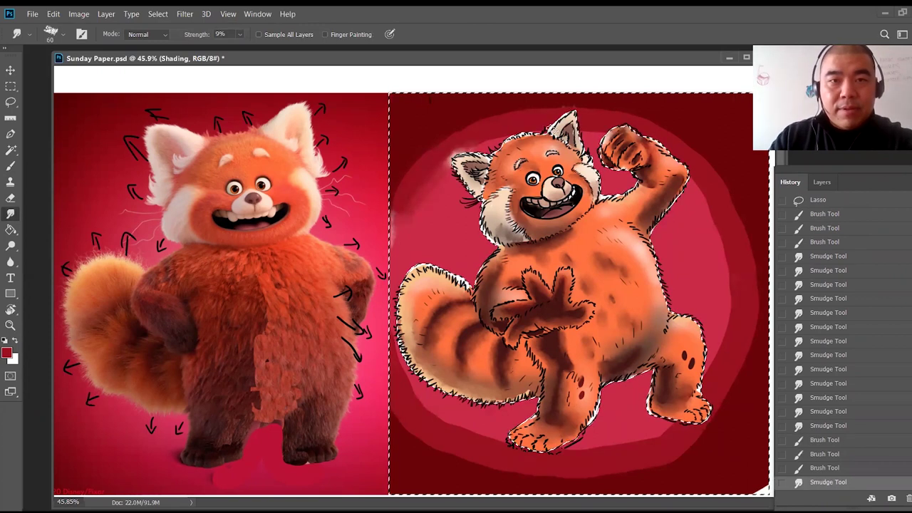
key("bracketright")
key("bracketright")
key("bracketright")
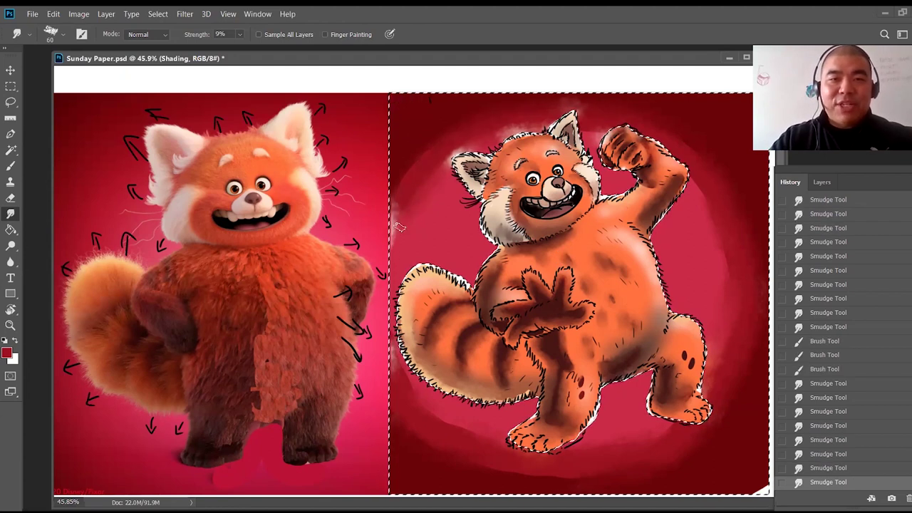
left_click_drag(399, 226, 449, 169)
mouse_move(415, 196)
left_mouse_down()
mouse_move(477, 148)
mouse_move(446, 166)
mouse_move(499, 141)
left_mouse_up()
mouse_move(700, 157)
left_mouse_down()
mouse_move(753, 276)
mouse_move(750, 323)
mouse_move(719, 392)
mouse_move(774, 445)
left_mouse_up()
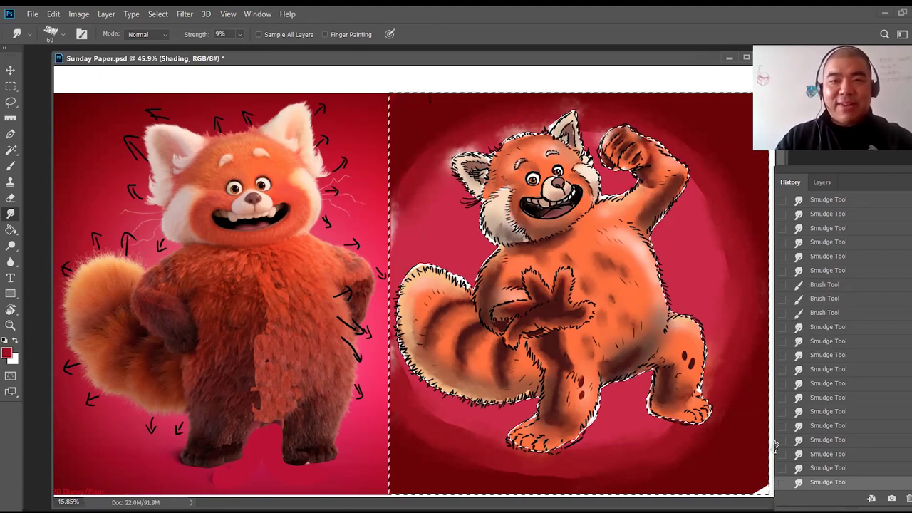
key("ctrl+d")
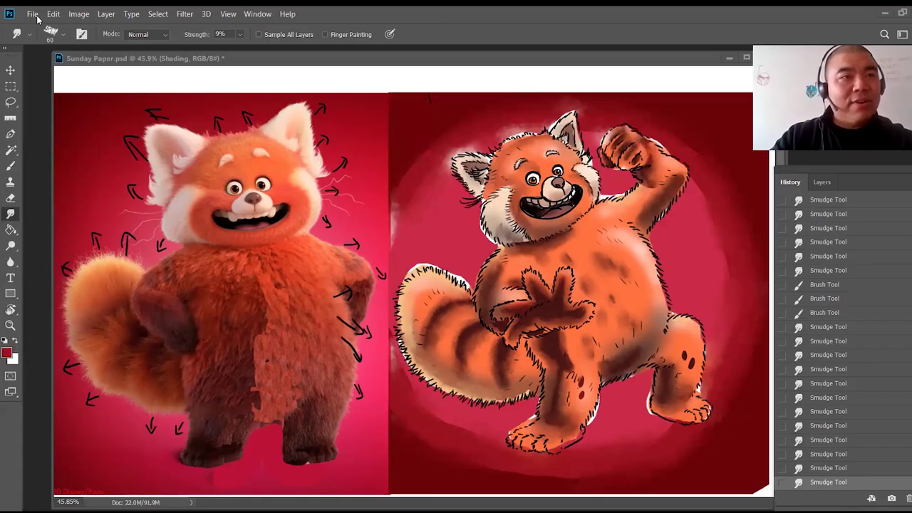